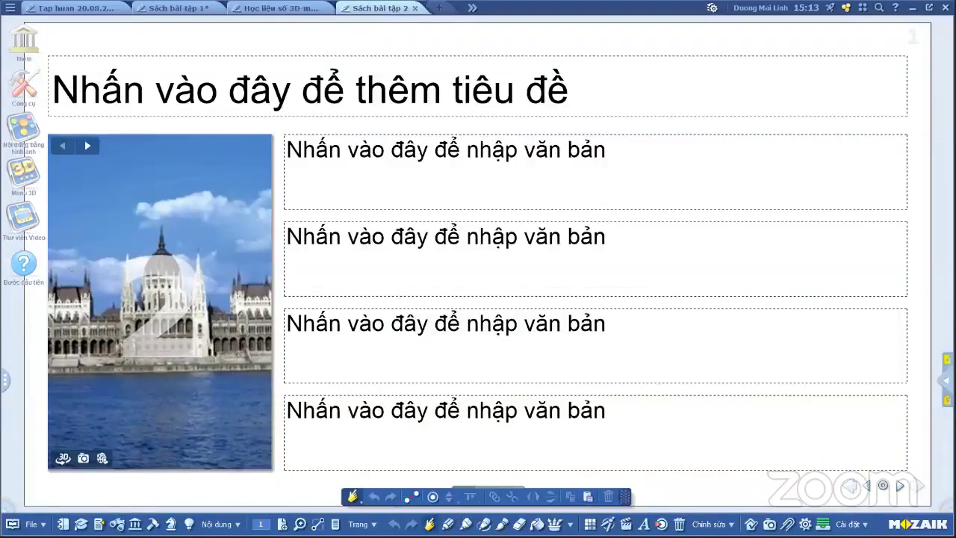
Show the template page's clickable areas and open the fourth text placeholder for text entry, leaving it empty
{"action": "left_click", "coordinate": [429, 523]}
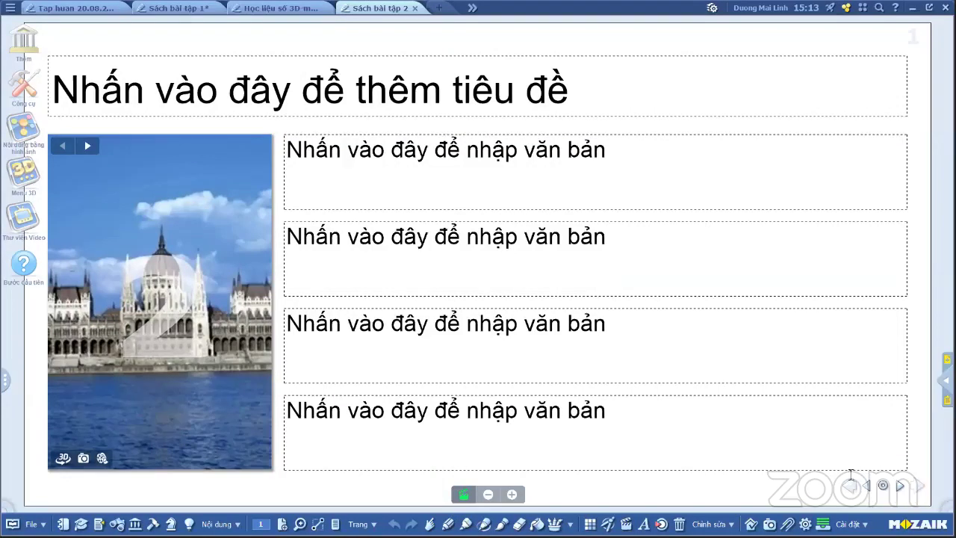
{"action": "left_click", "coordinate": [884, 487]}
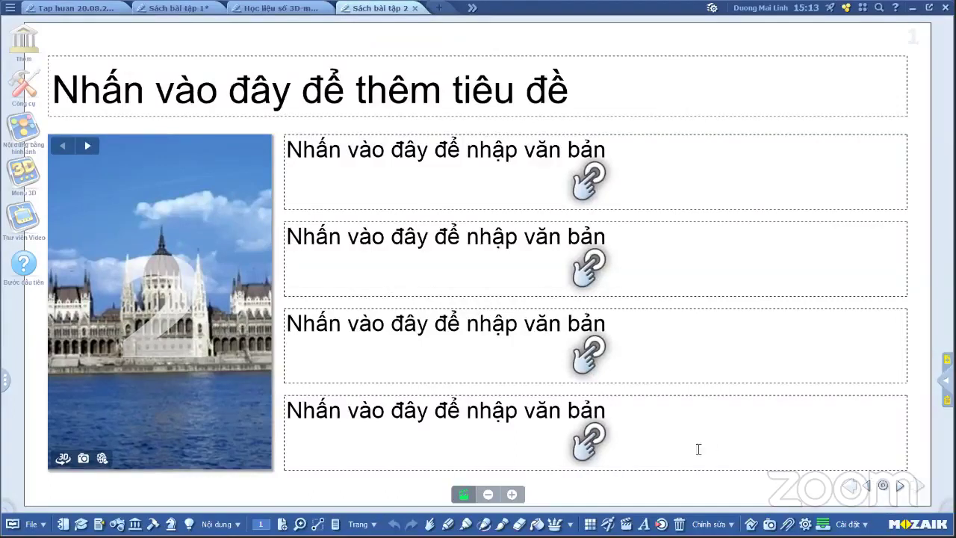
{"action": "left_click", "coordinate": [570, 425]}
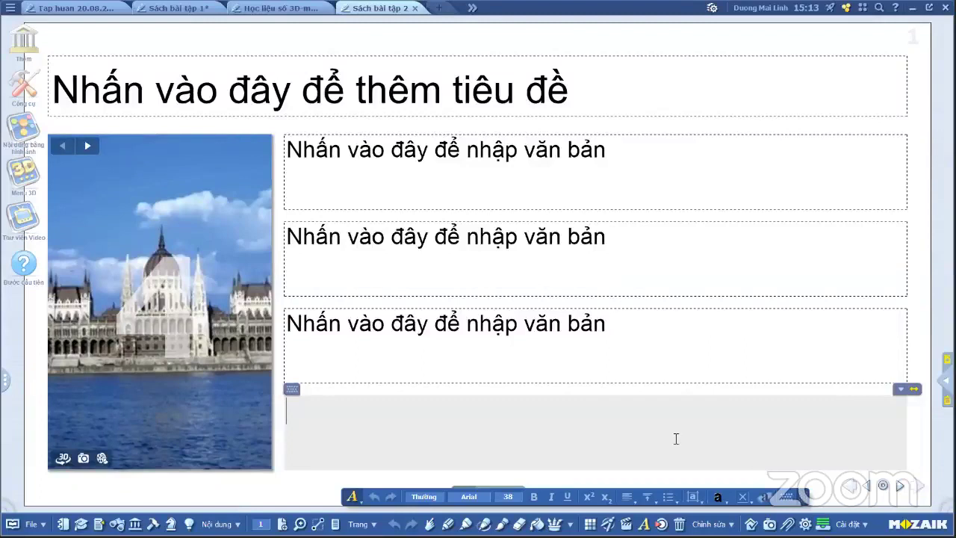
{"action": "key", "text": "Escape"}
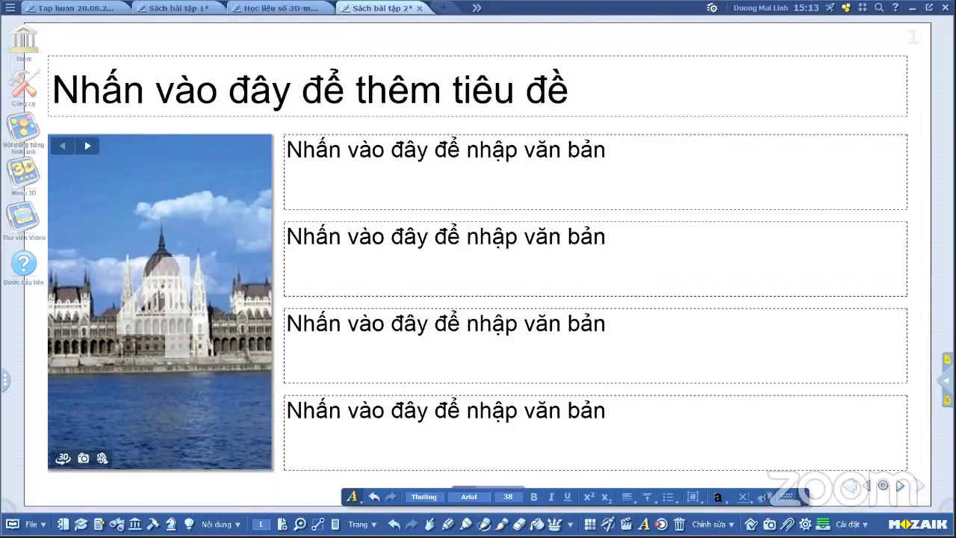
Try the picture width options on page 1 and leave the picture one size wider than the template default
{"action": "left_click", "coordinate": [87, 147]}
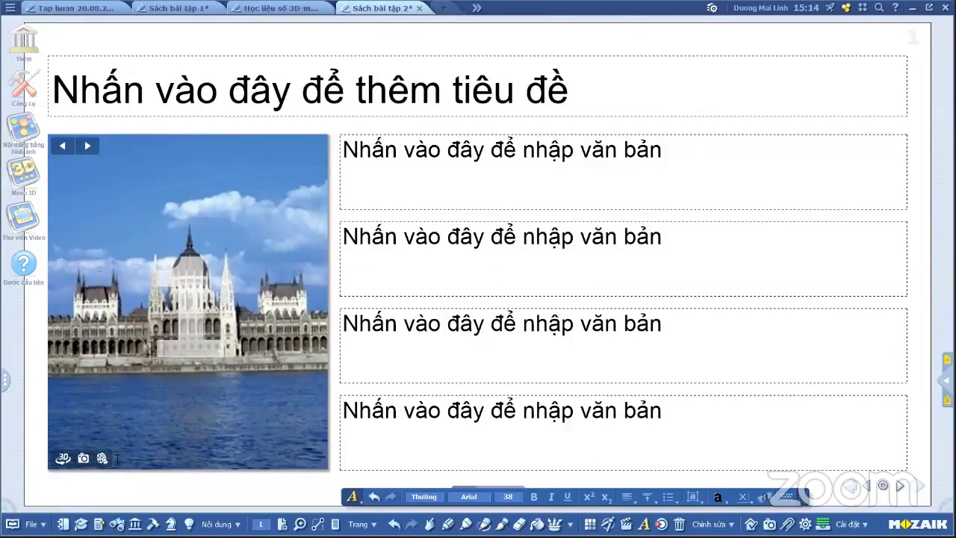
{"action": "left_click", "coordinate": [70, 153]}
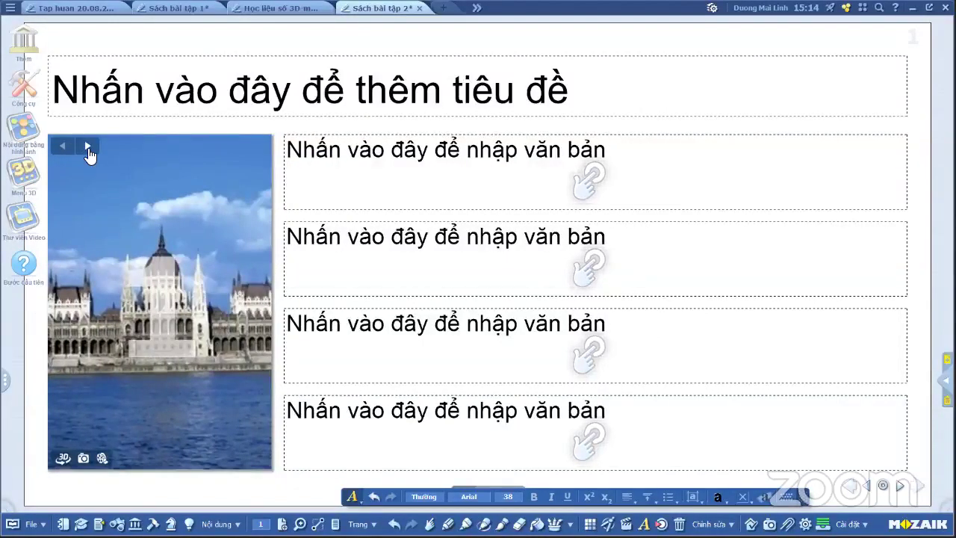
{"action": "left_click", "coordinate": [88, 149]}
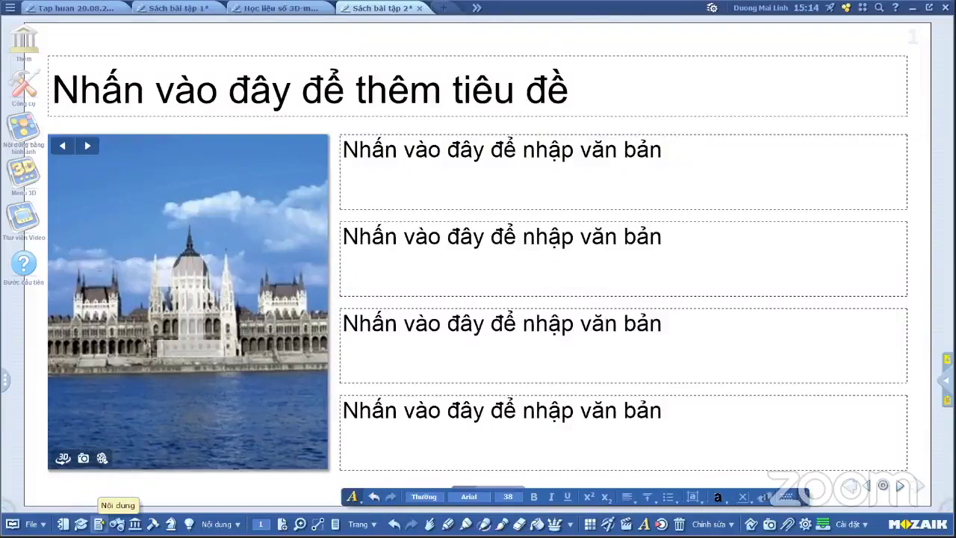
Add a second page using the layout with two stacked content boxes beside one large box
{"action": "left_click", "coordinate": [99, 524]}
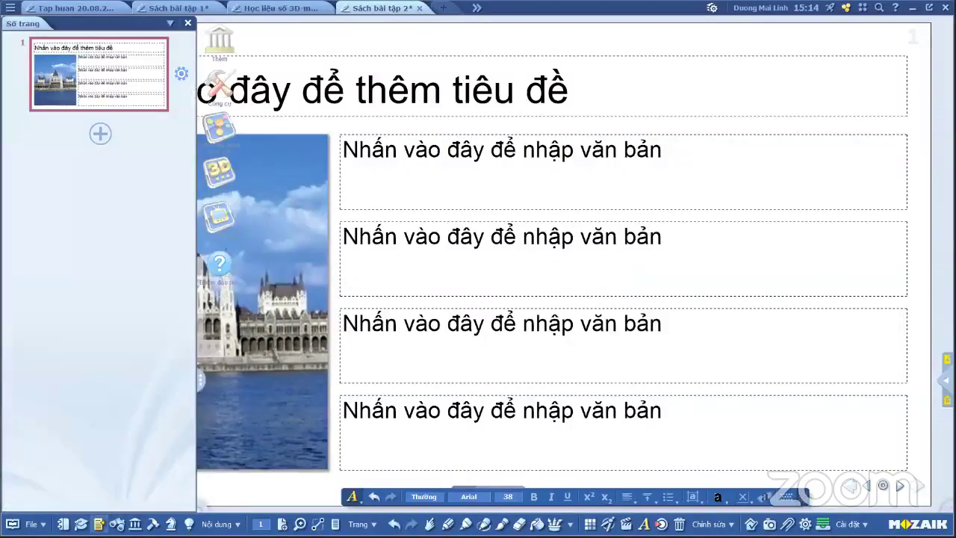
{"action": "left_click", "coordinate": [100, 135]}
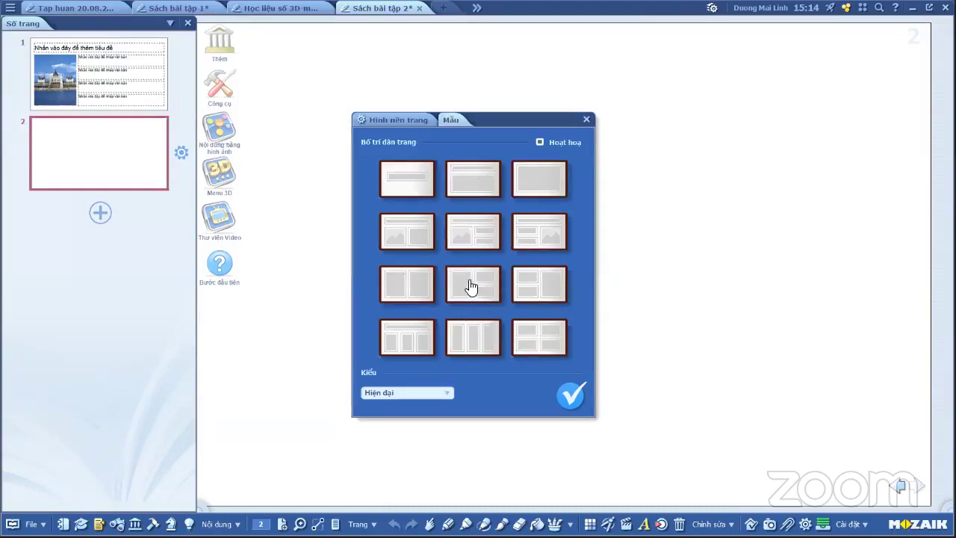
{"action": "left_click", "coordinate": [523, 287]}
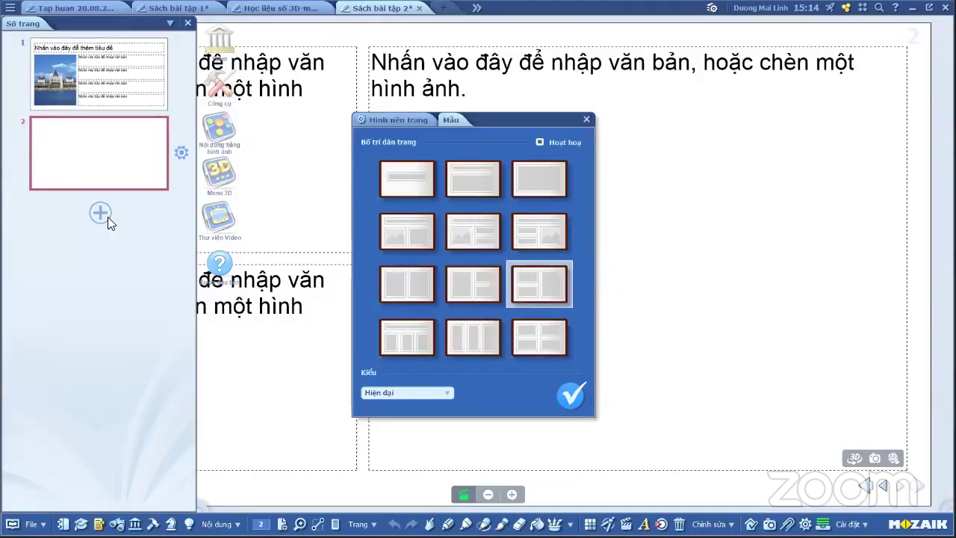
{"action": "left_click", "coordinate": [562, 394]}
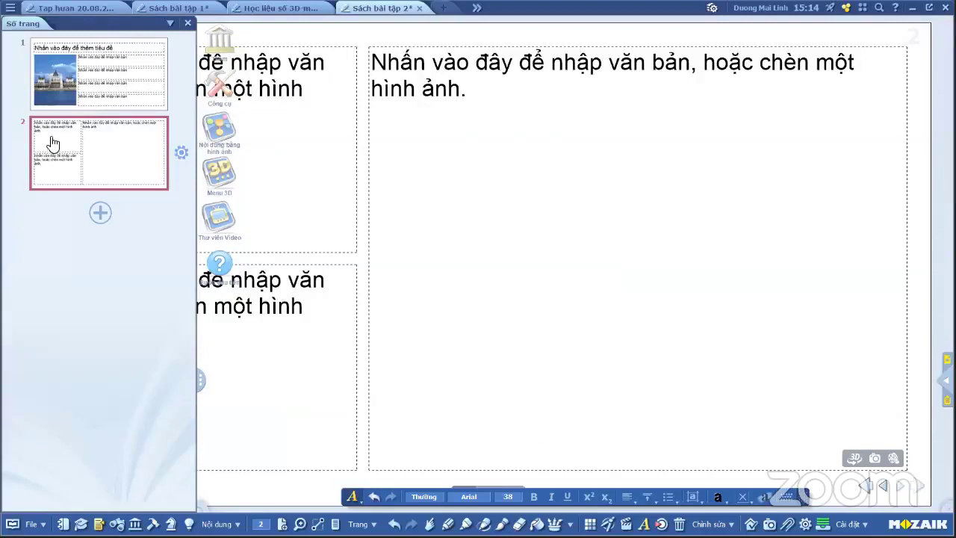
Add a third page using the layout with a title, one picture and a single text box
{"action": "left_click", "coordinate": [100, 217]}
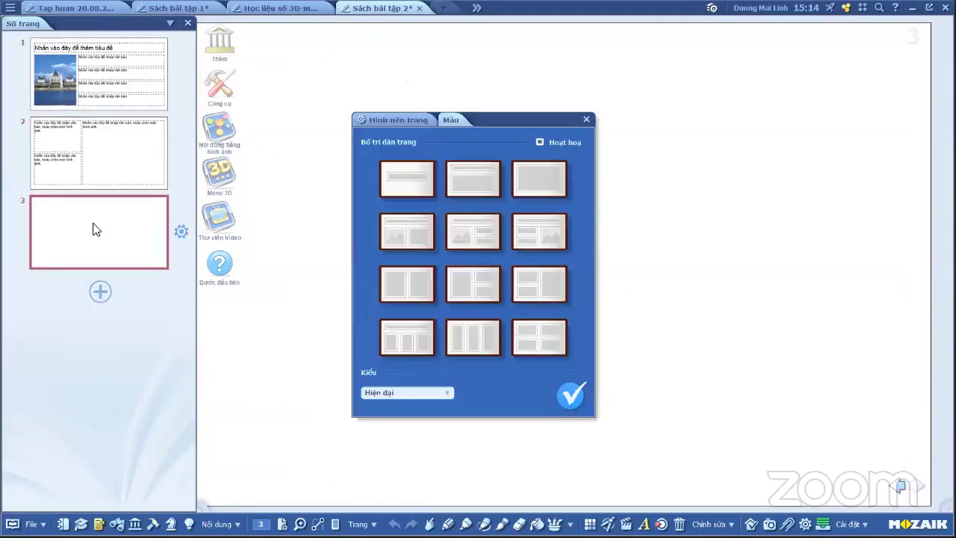
{"action": "left_click", "coordinate": [417, 232]}
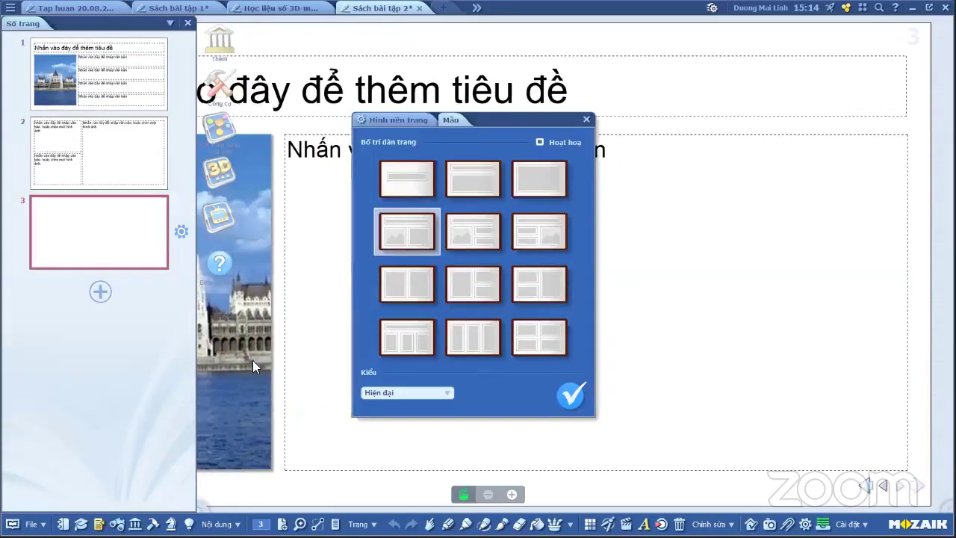
{"action": "left_click", "coordinate": [577, 395]}
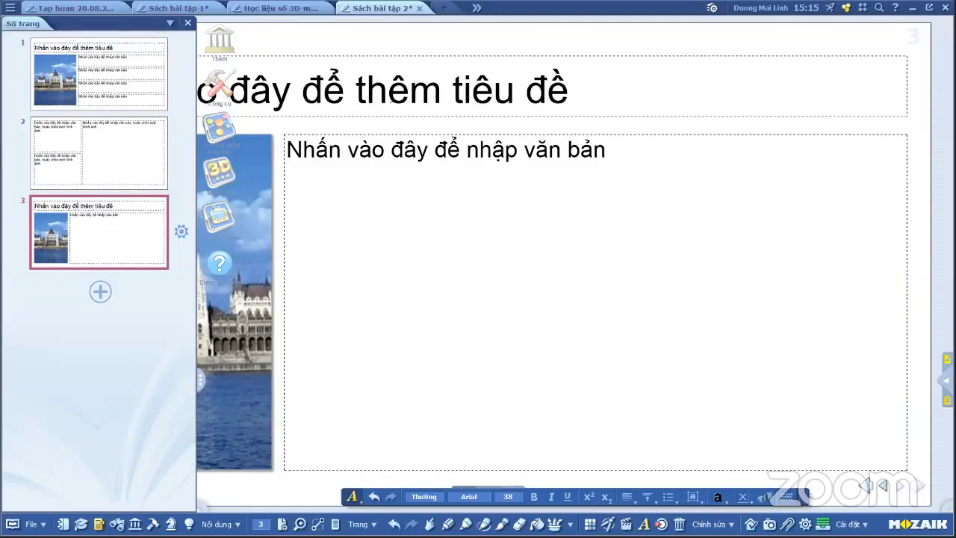
Add one more text box to the page 3 layout so that it has two stacked text boxes
{"action": "left_click", "coordinate": [568, 117]}
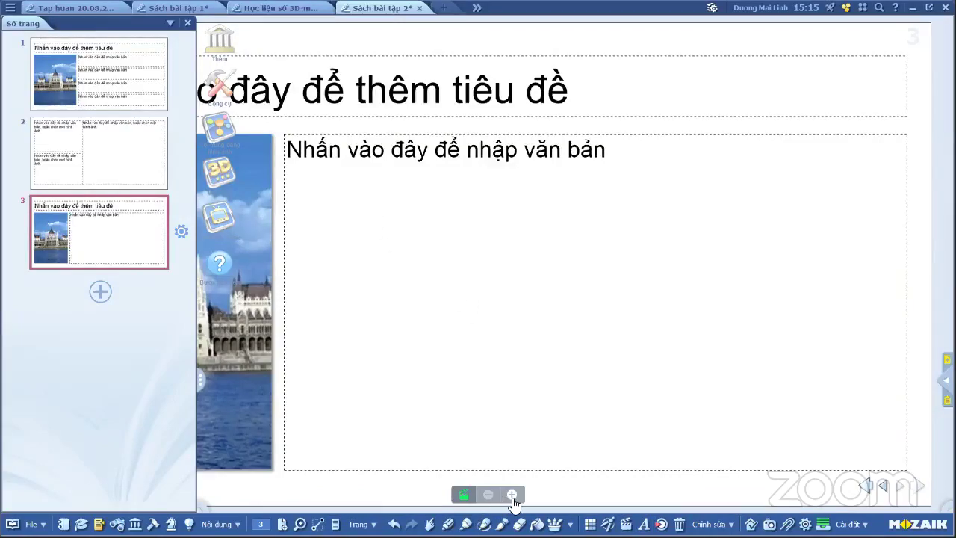
{"action": "left_click", "coordinate": [512, 496]}
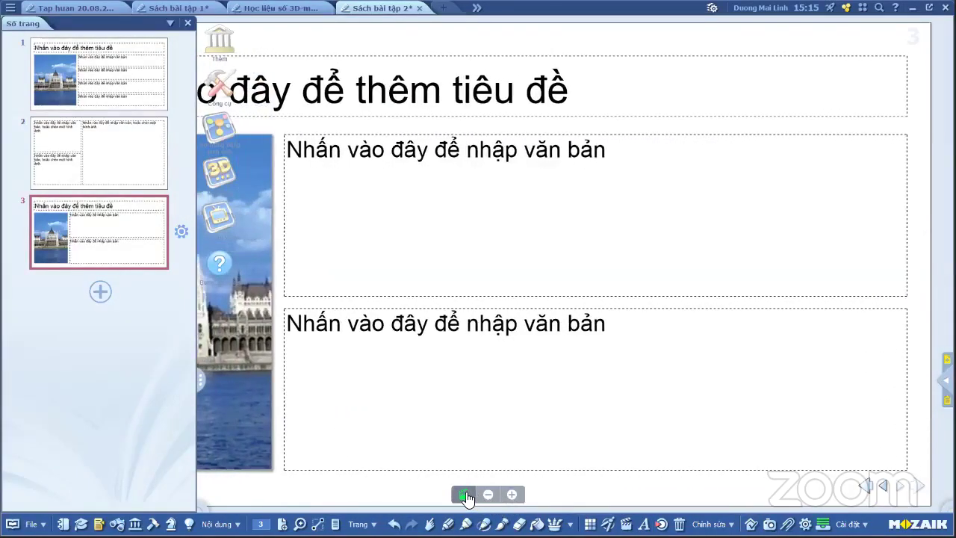
{"action": "left_click", "coordinate": [465, 496]}
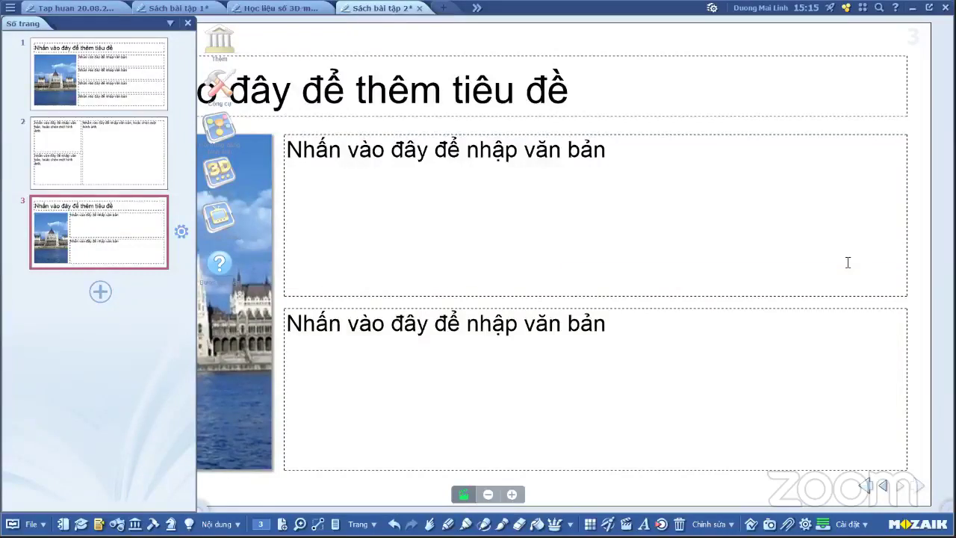
Page back from page 3 to page 1 and forward to page 2 to review the layouts
{"action": "left_click", "coordinate": [867, 487]}
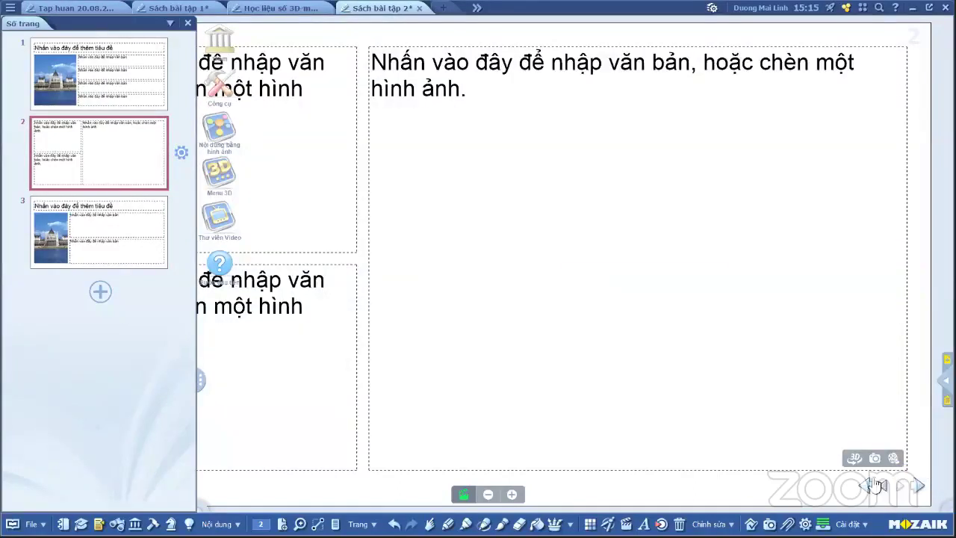
{"action": "left_click", "coordinate": [868, 486]}
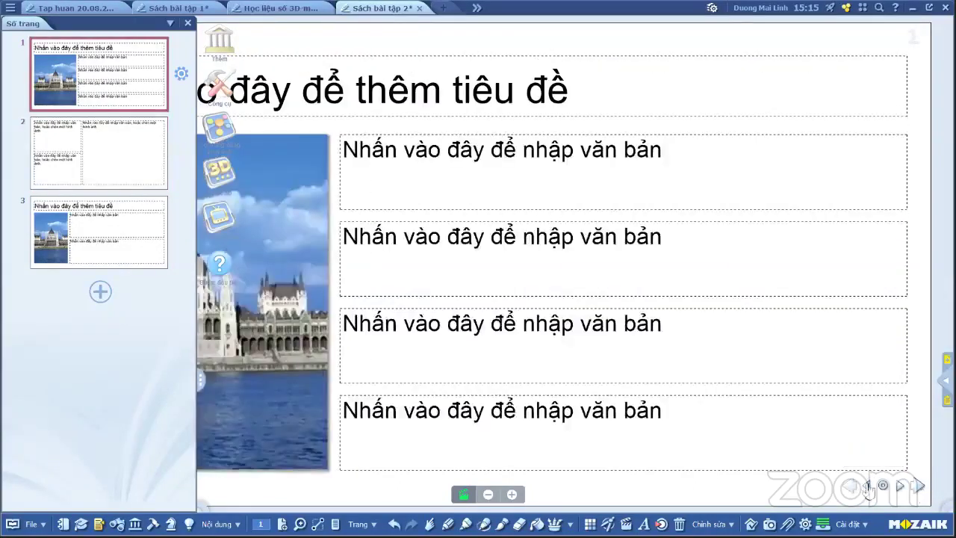
{"action": "left_click", "coordinate": [918, 487]}
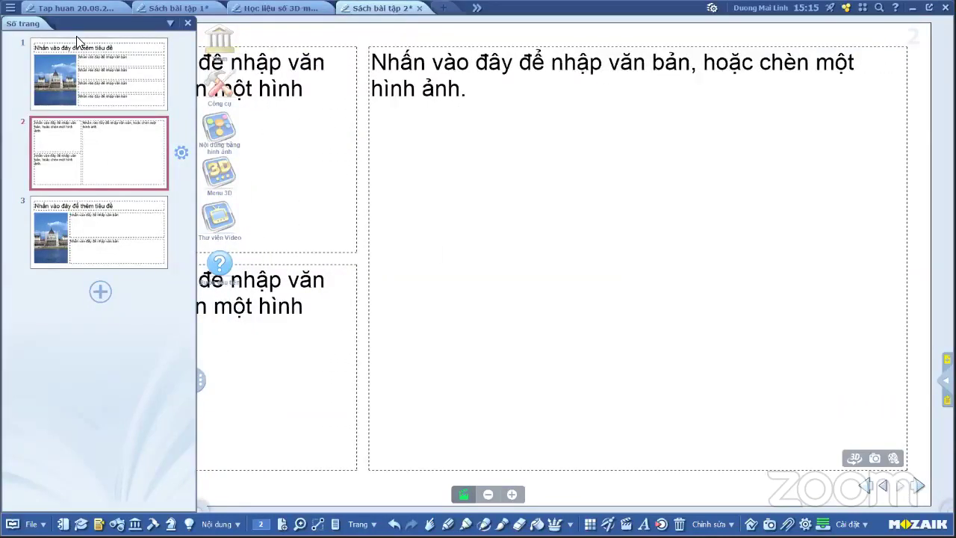
Hide the page overview and close the workbook Sách bài tập 2 without saving its changes
{"action": "left_click", "coordinate": [187, 23]}
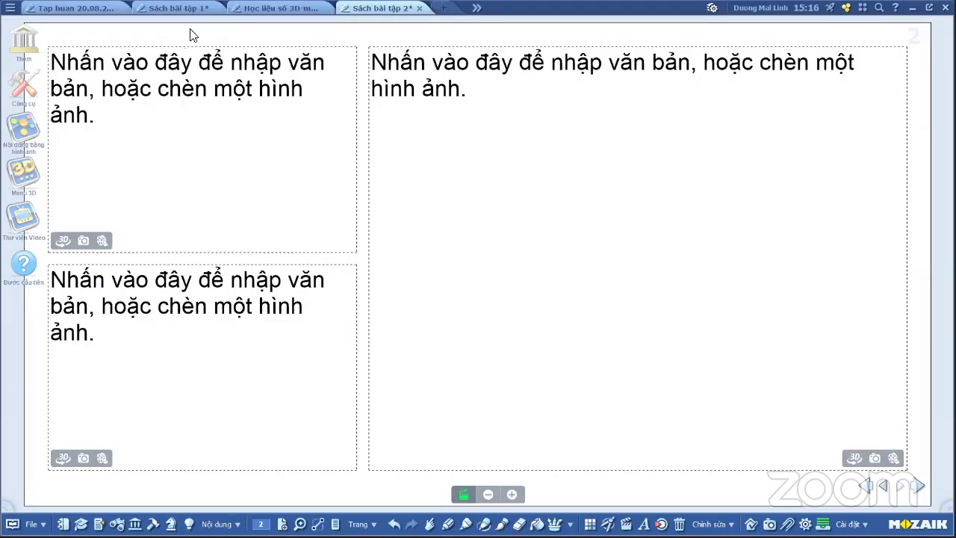
{"action": "left_click", "coordinate": [419, 10]}
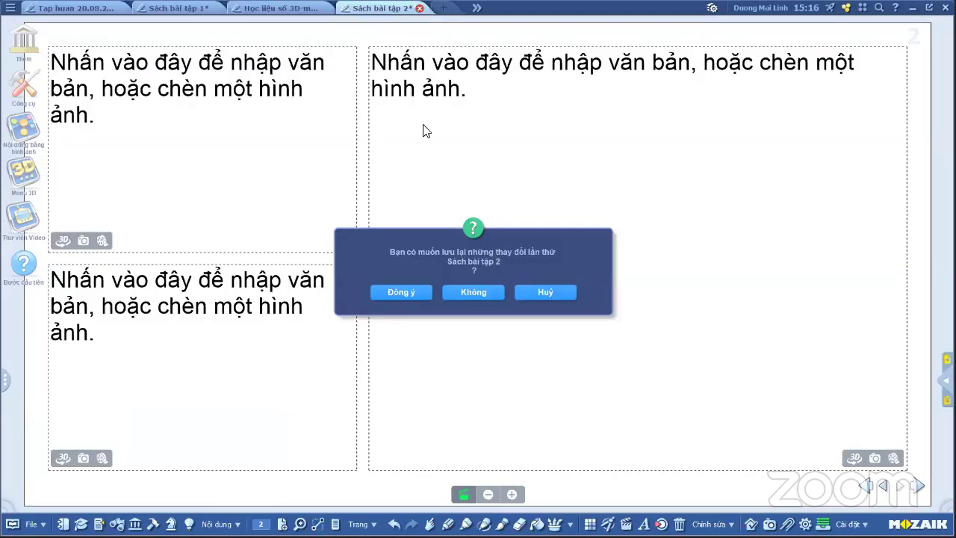
{"action": "left_click", "coordinate": [482, 293]}
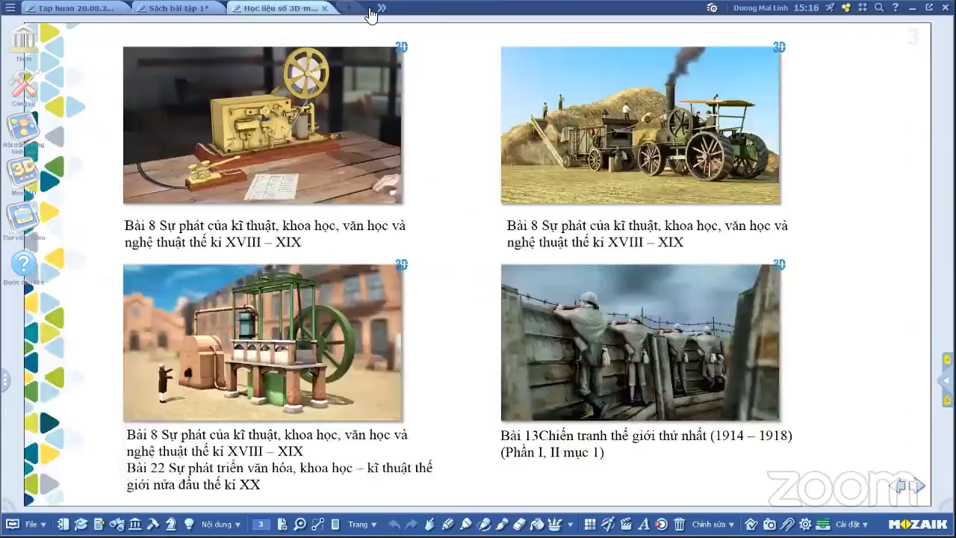
Start a new import of a PDF file
{"action": "left_click", "coordinate": [348, 8]}
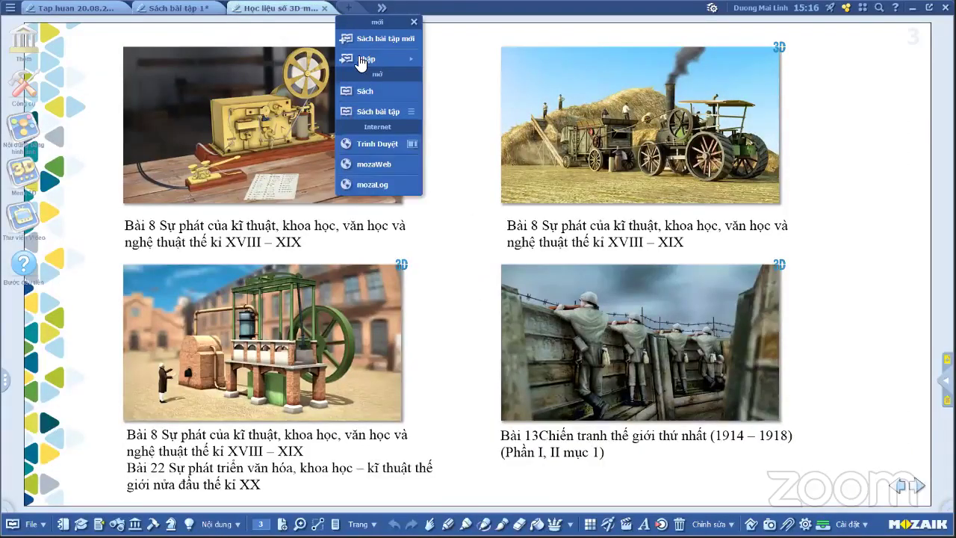
{"action": "left_click", "coordinate": [348, 9]}
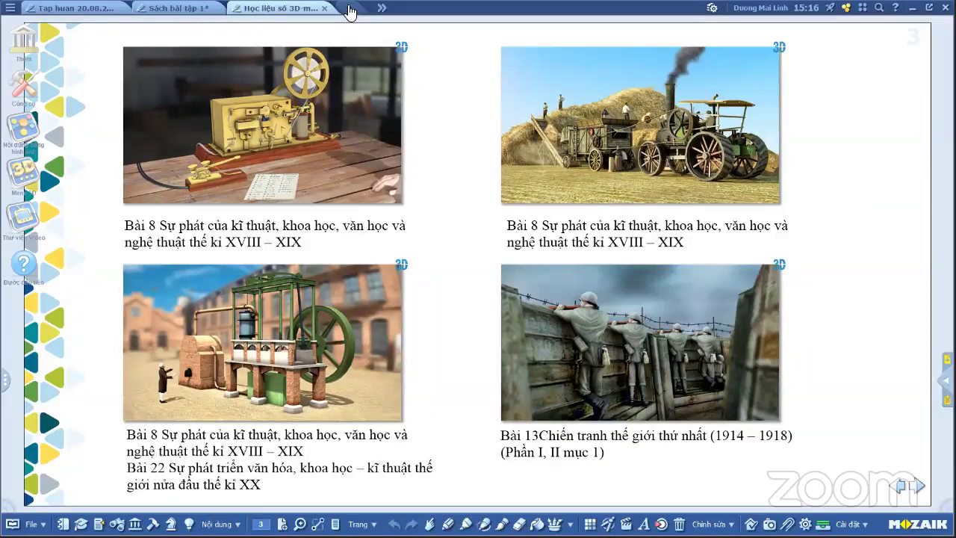
{"action": "left_click", "coordinate": [351, 9]}
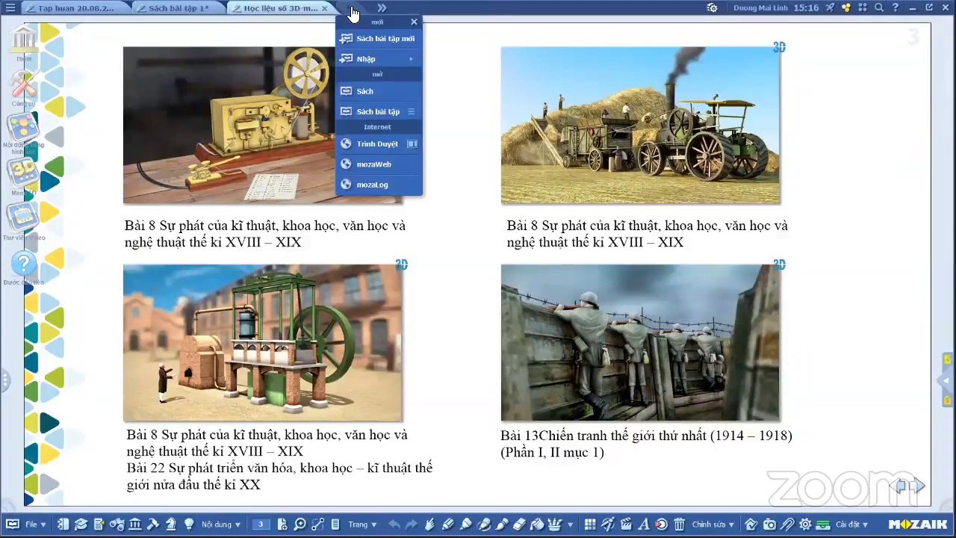
{"action": "left_click", "coordinate": [363, 61]}
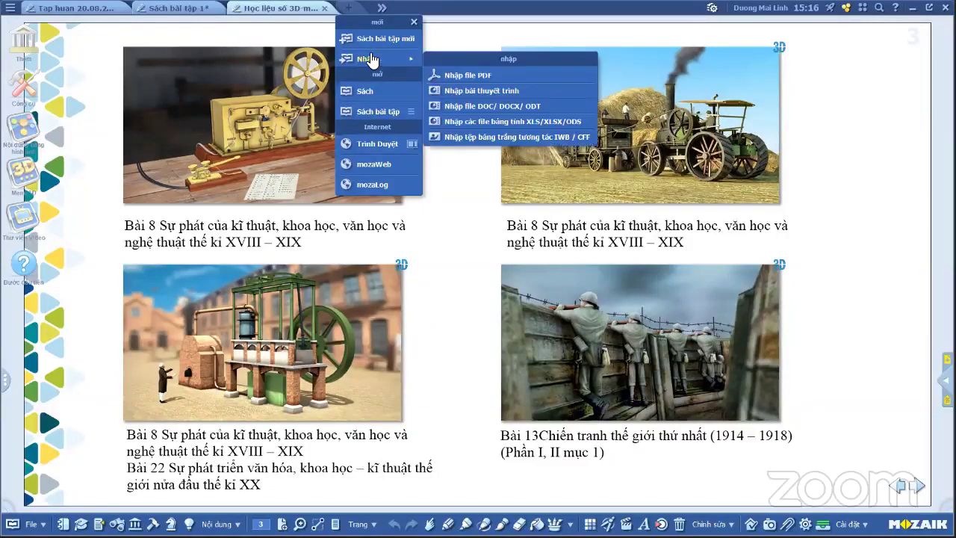
{"action": "left_click", "coordinate": [490, 76]}
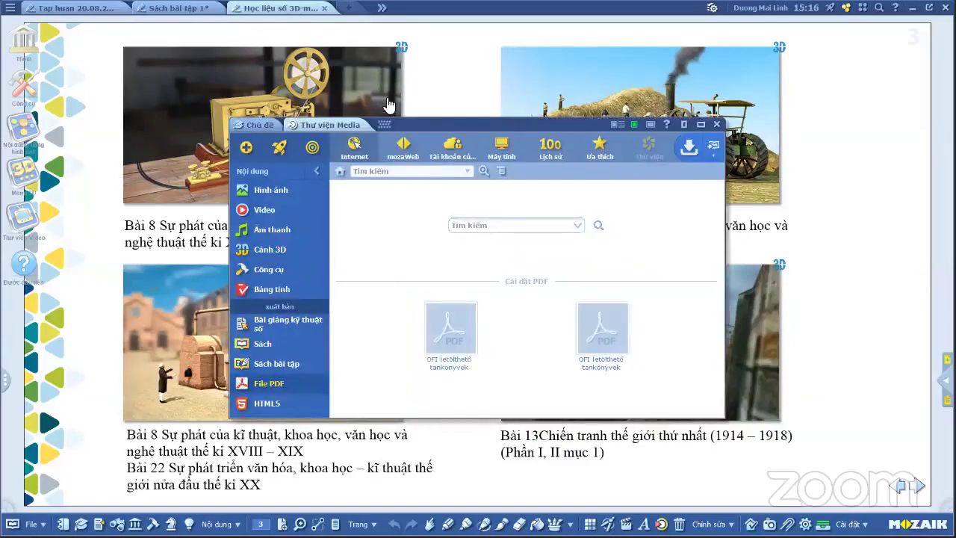
Browse the computer's D: drive for the PDF files to import
{"action": "left_click", "coordinate": [503, 150]}
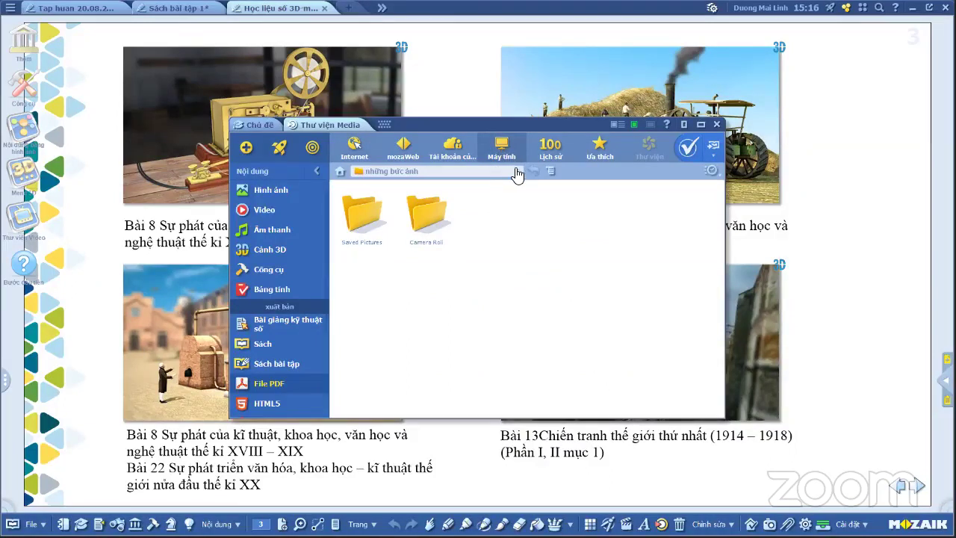
{"action": "left_click", "coordinate": [515, 172]}
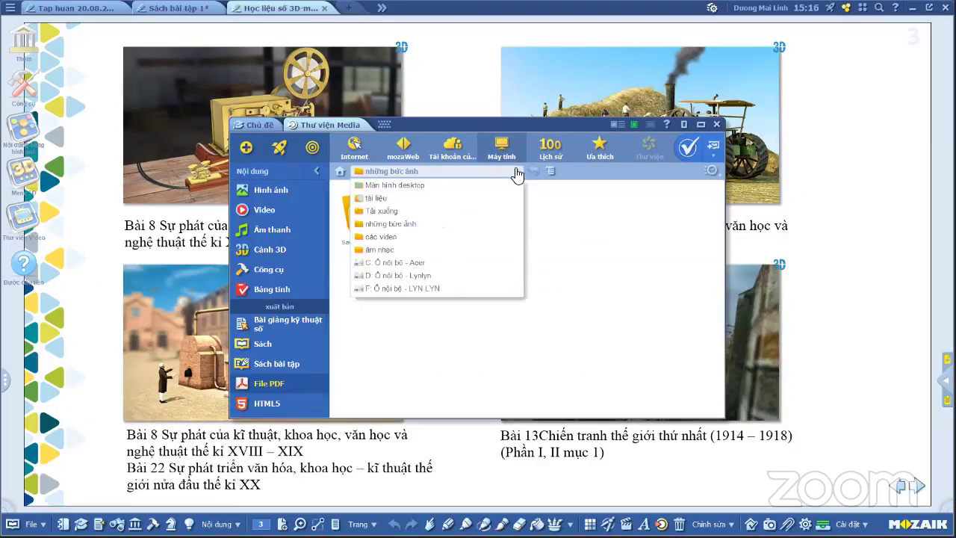
{"action": "left_click", "coordinate": [429, 289]}
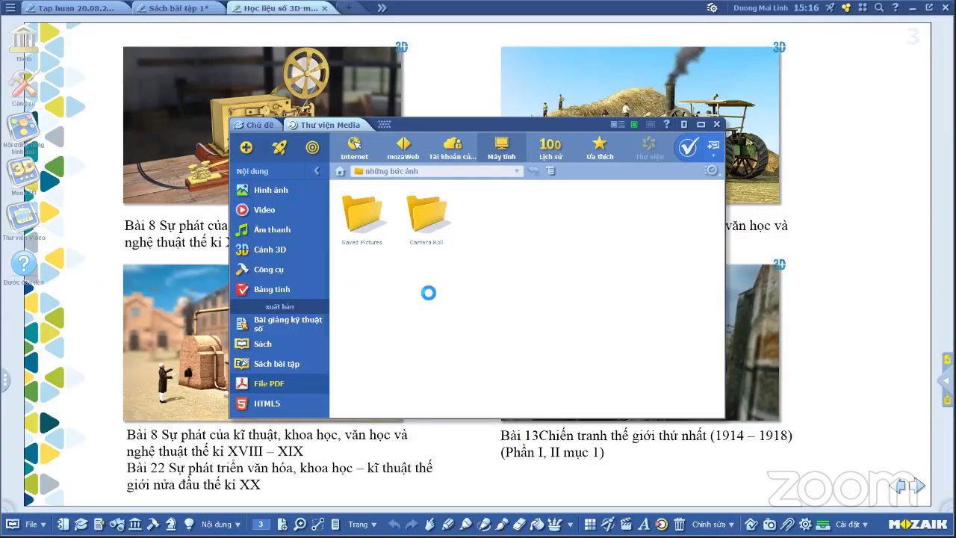
{"action": "left_click", "coordinate": [515, 172]}
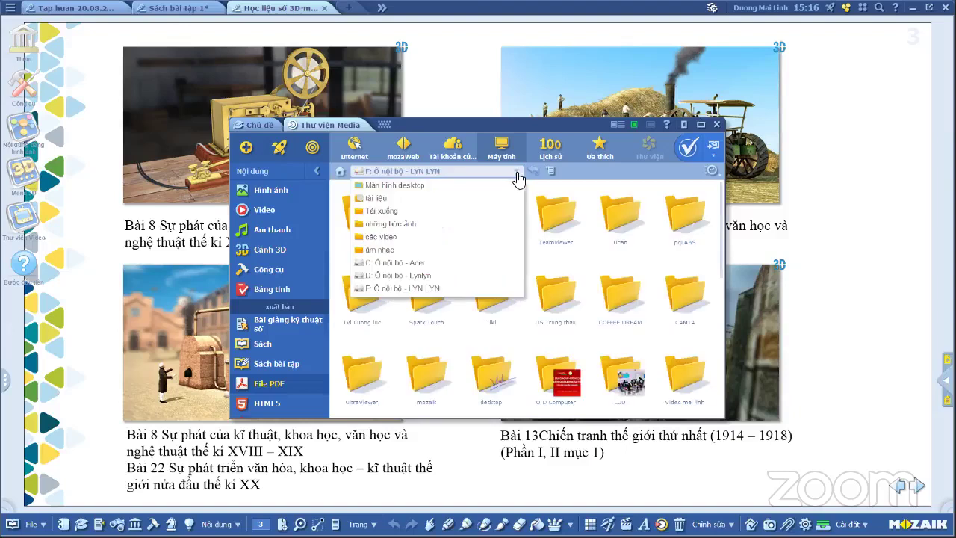
{"action": "left_click", "coordinate": [410, 275]}
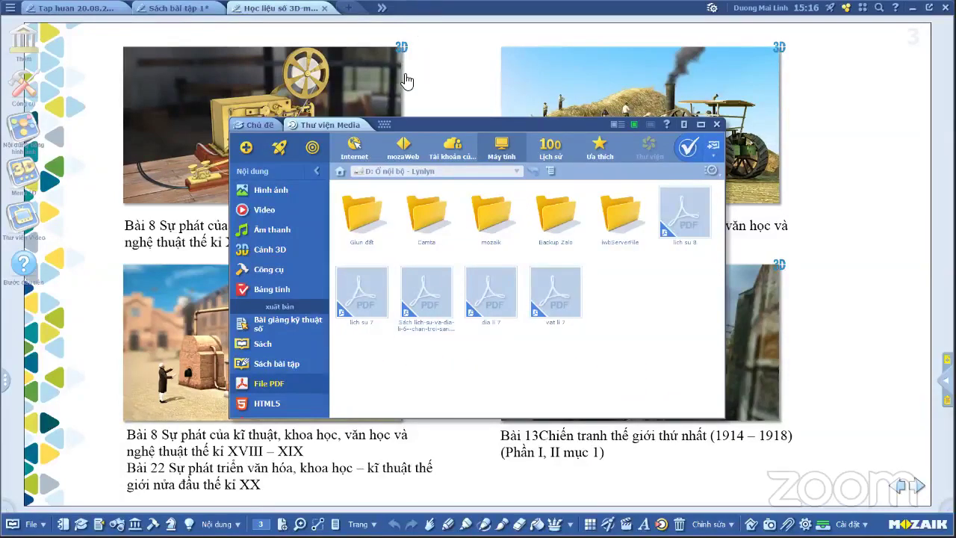
Open the PDF file lich su 8 and import it as a new workbook
{"action": "left_click", "coordinate": [677, 226]}
{"action": "double_click", "coordinate": [677, 226]}
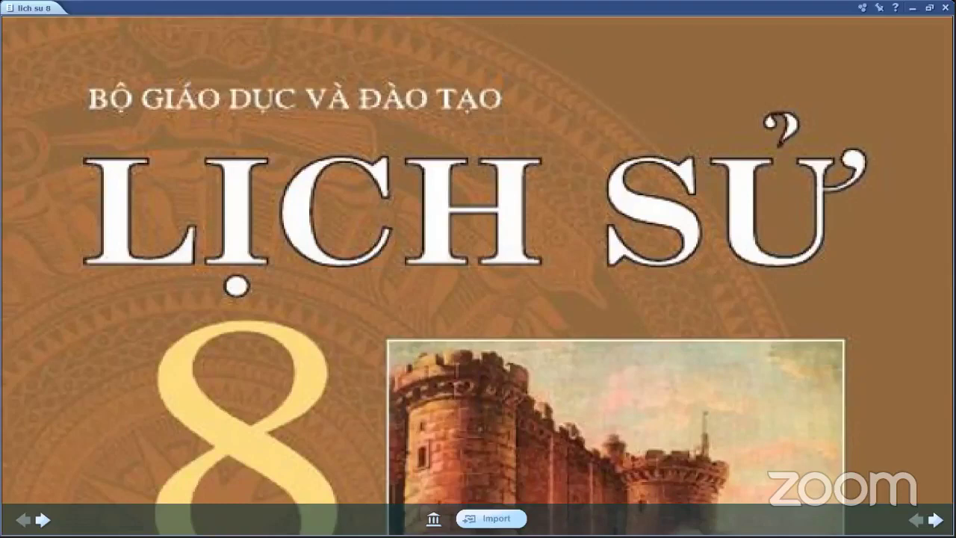
{"action": "left_click", "coordinate": [491, 518]}
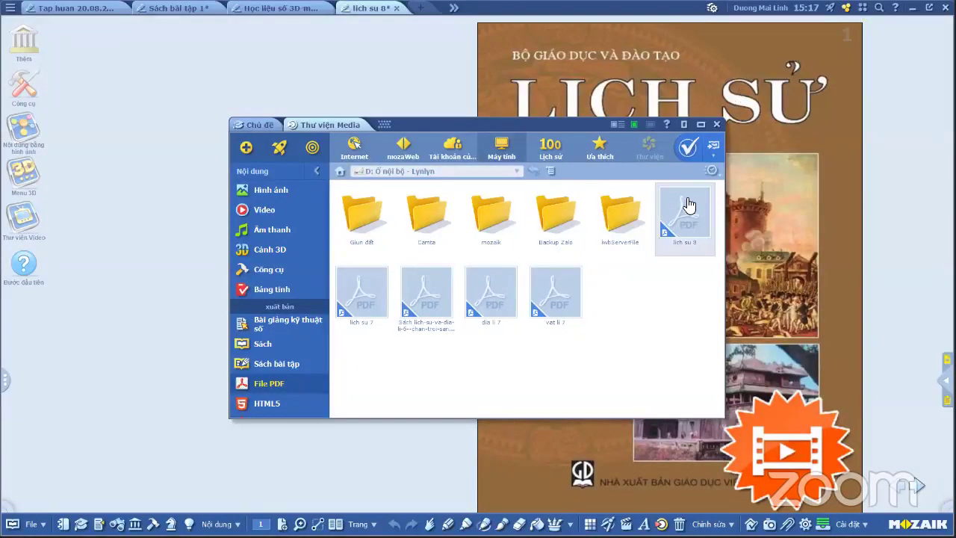
Close the media library and page through the imported lich su 8 textbook to Bài 8 on pages 52–53
{"action": "left_click", "coordinate": [717, 124]}
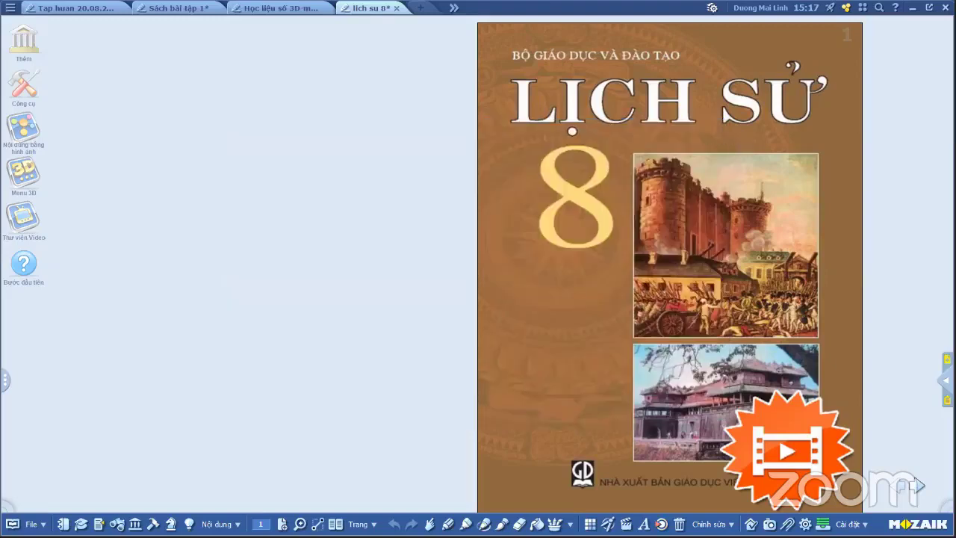
{"action": "left_click", "coordinate": [920, 488]}
{"action": "left_click", "coordinate": [920, 488]}
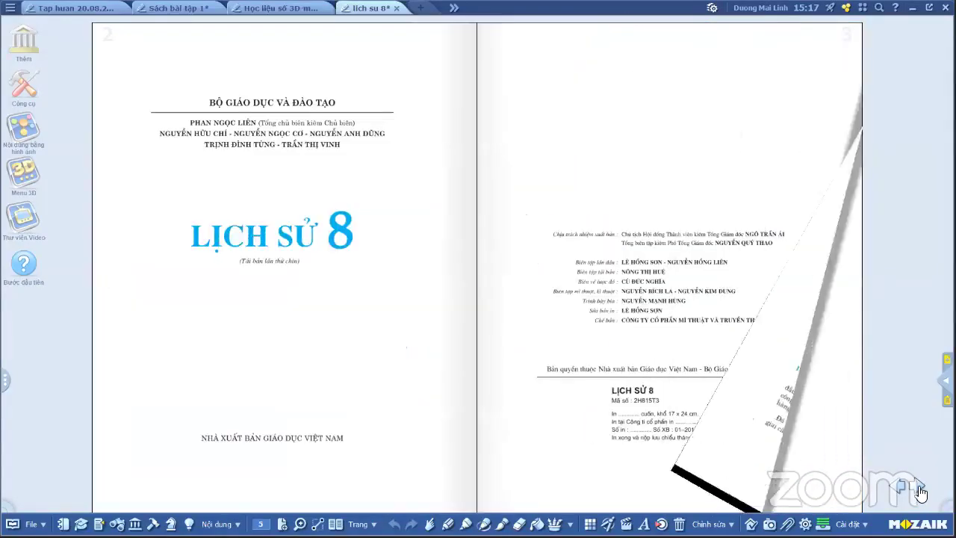
{"action": "left_click", "coordinate": [920, 488]}
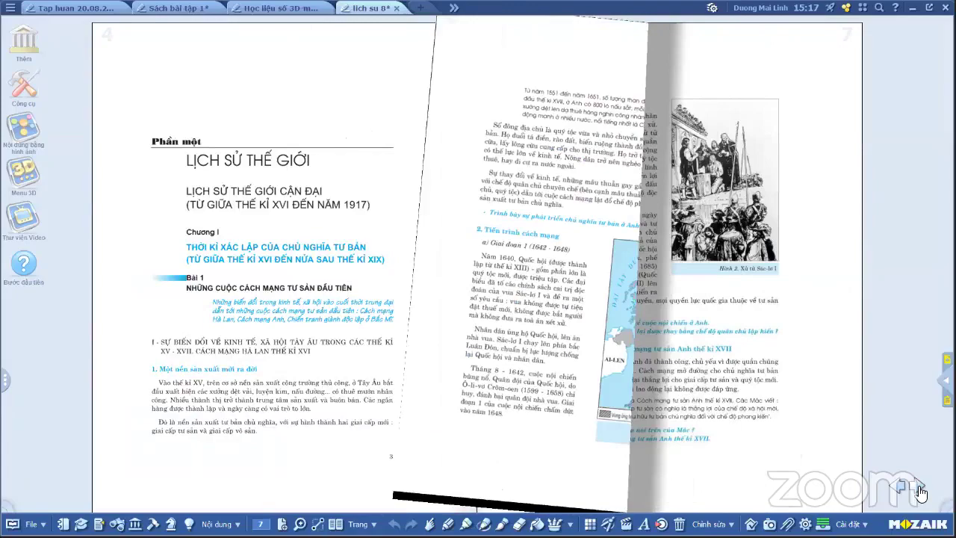
{"action": "left_click", "coordinate": [921, 488]}
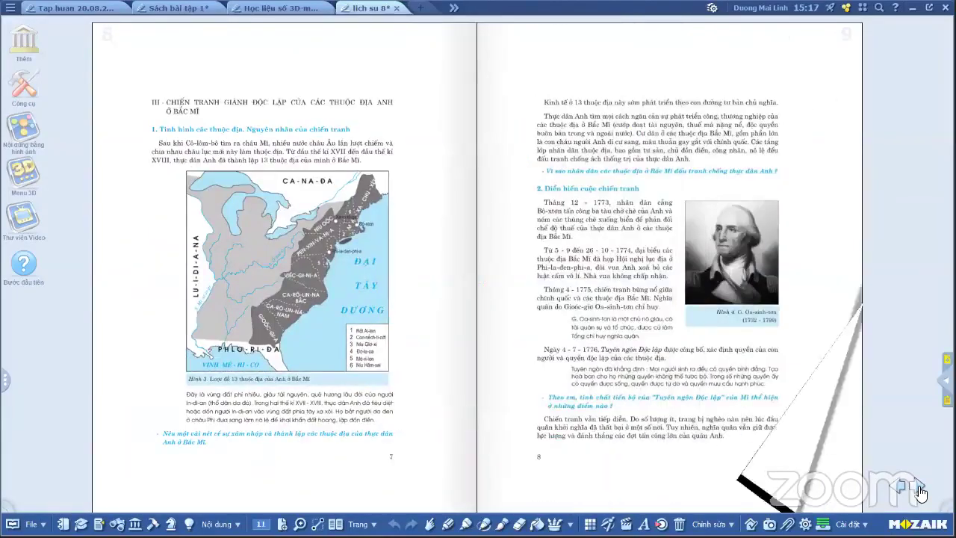
{"action": "left_click", "coordinate": [920, 488]}
{"action": "left_click", "coordinate": [921, 487]}
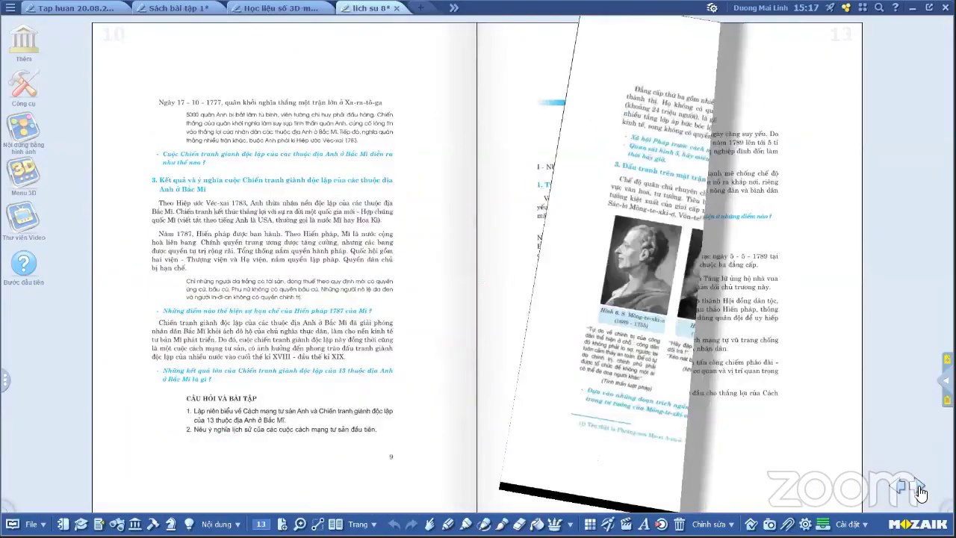
{"action": "left_click", "coordinate": [920, 488]}
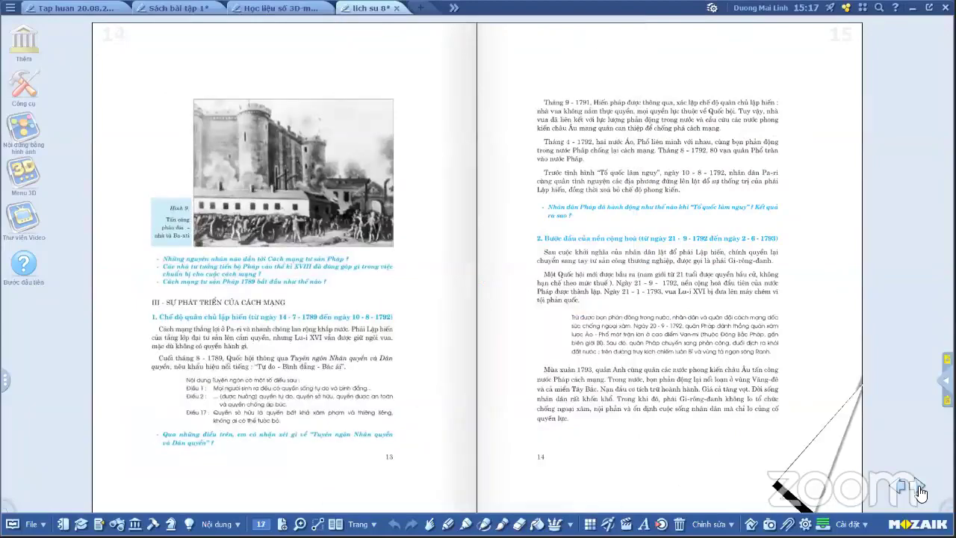
{"action": "left_click", "coordinate": [920, 488]}
{"action": "left_click", "coordinate": [921, 487]}
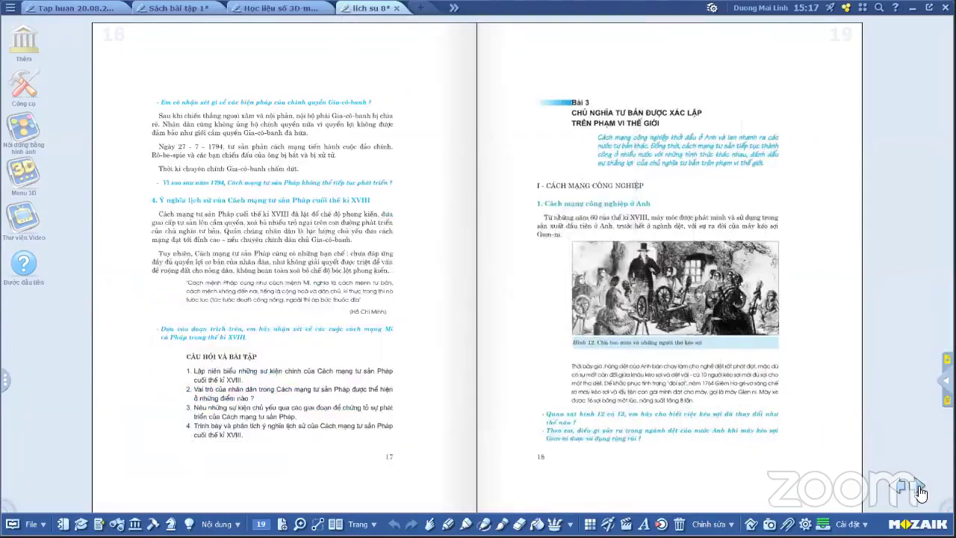
{"action": "left_click", "coordinate": [921, 488]}
{"action": "left_click", "coordinate": [920, 487]}
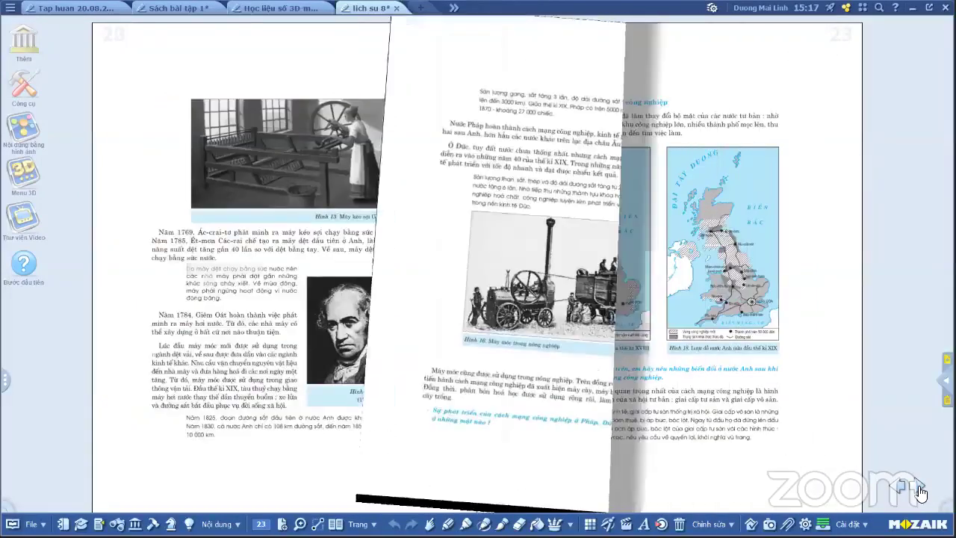
{"action": "left_click", "coordinate": [920, 488]}
{"action": "left_click", "coordinate": [920, 487]}
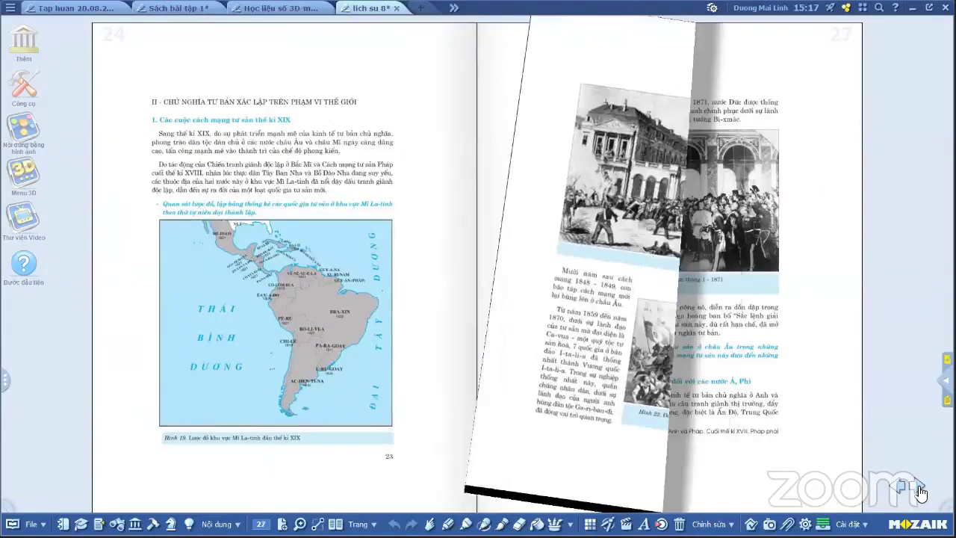
{"action": "left_click", "coordinate": [921, 488]}
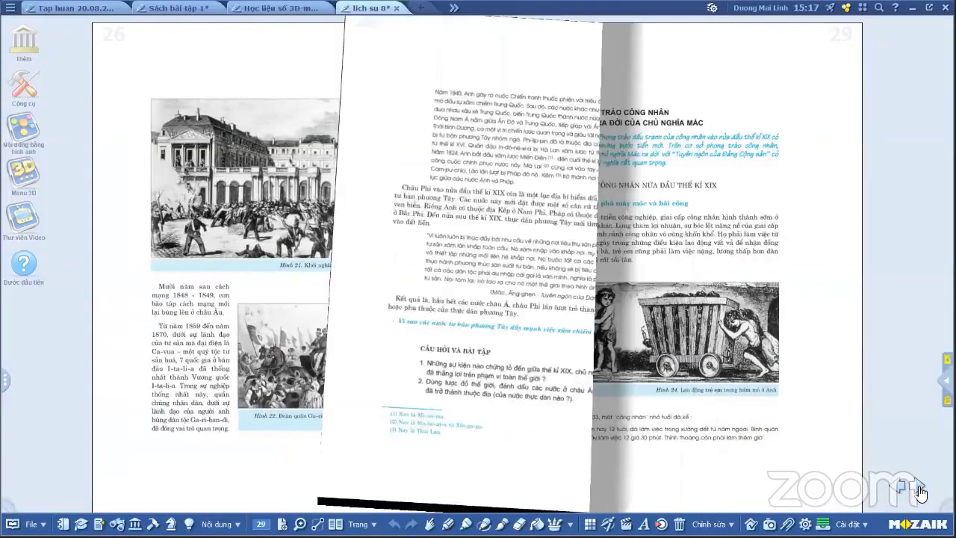
{"action": "left_click", "coordinate": [921, 488]}
{"action": "left_click", "coordinate": [920, 488]}
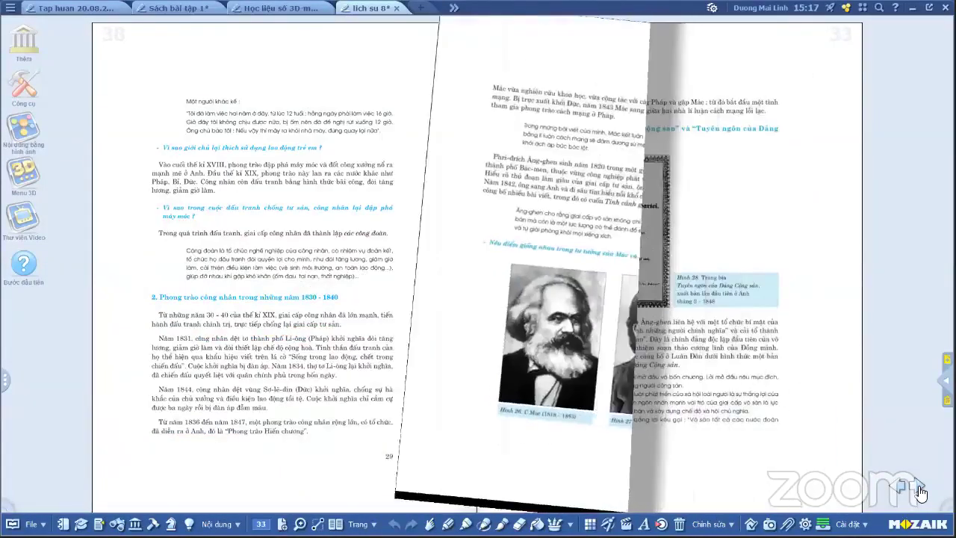
{"action": "left_click", "coordinate": [920, 488]}
{"action": "left_click", "coordinate": [920, 488]}
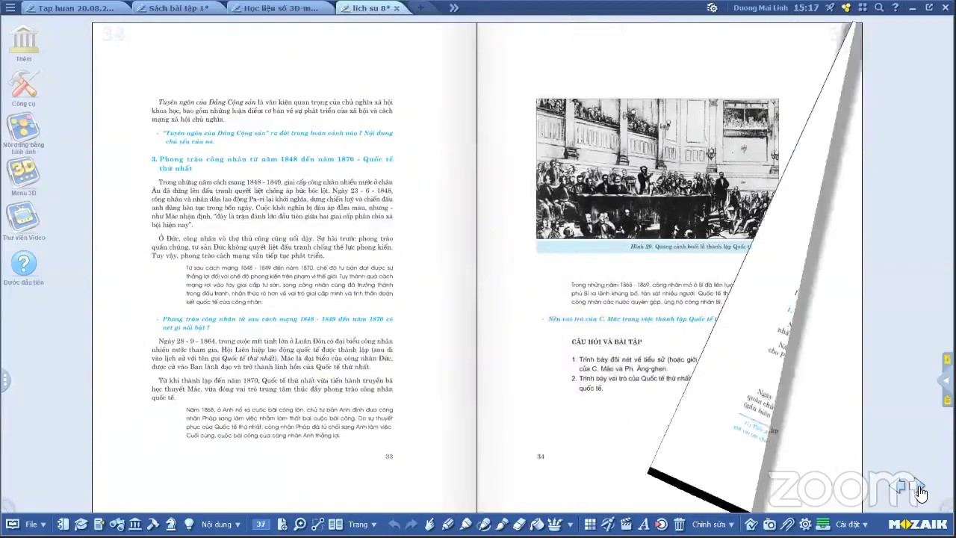
{"action": "left_click", "coordinate": [921, 488]}
{"action": "left_click", "coordinate": [921, 488]}
{"action": "left_click", "coordinate": [920, 490]}
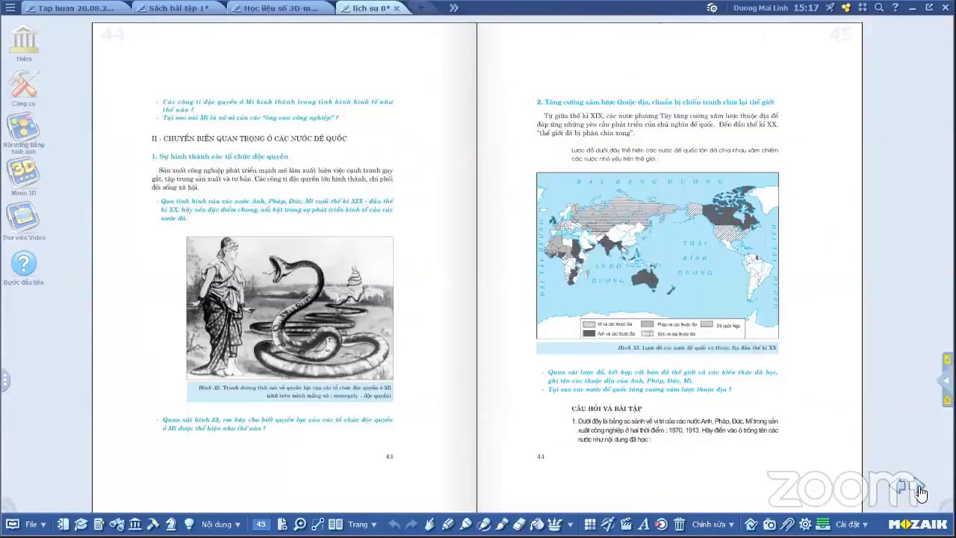
{"action": "left_click", "coordinate": [920, 490]}
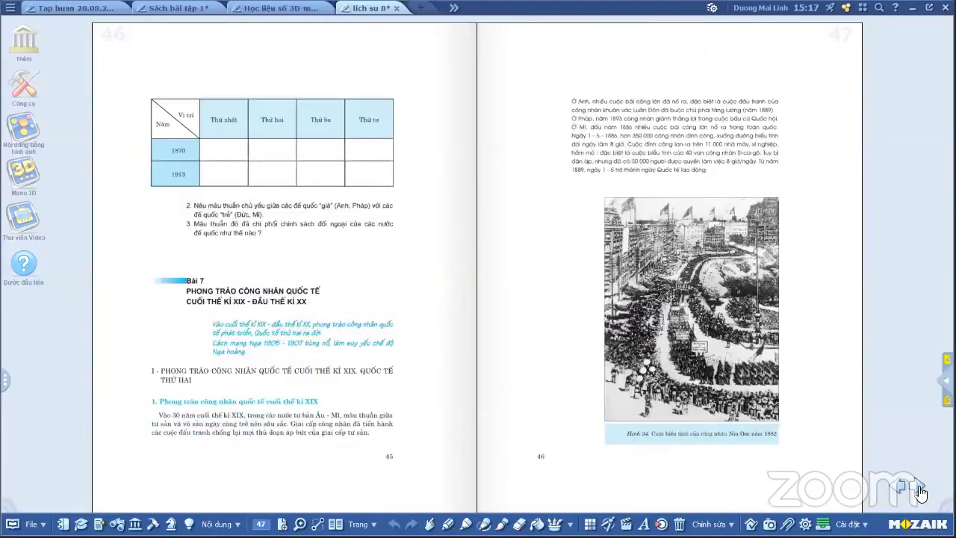
{"action": "left_click", "coordinate": [920, 489]}
{"action": "left_click", "coordinate": [920, 490]}
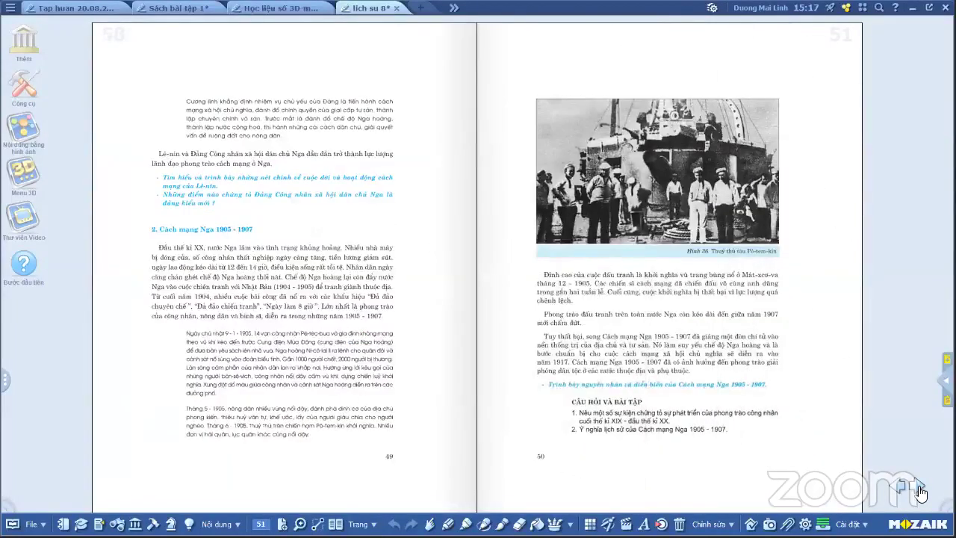
{"action": "left_click", "coordinate": [921, 489]}
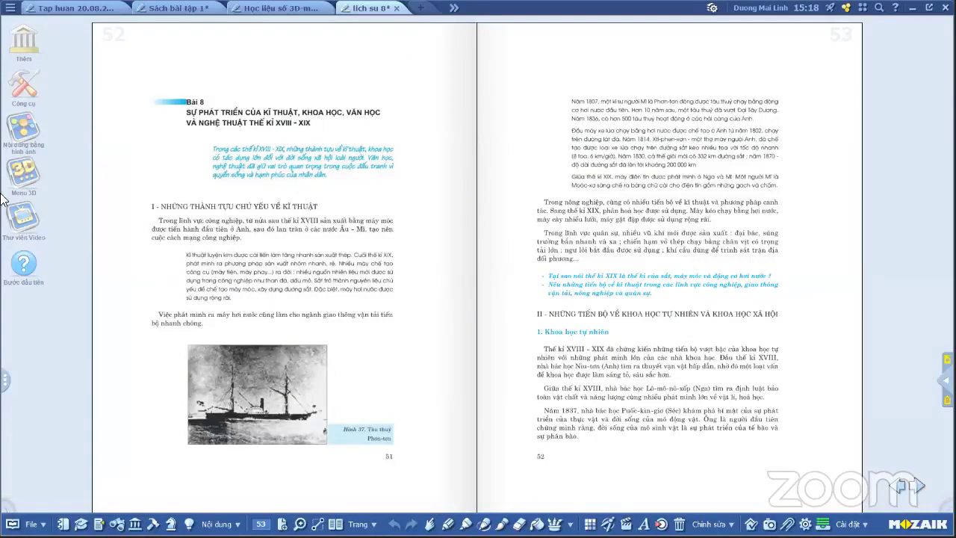
Import the Bài 8 presentation from the D: drive as a new mozaBook workbook and close the media library
{"action": "left_click", "coordinate": [421, 11]}
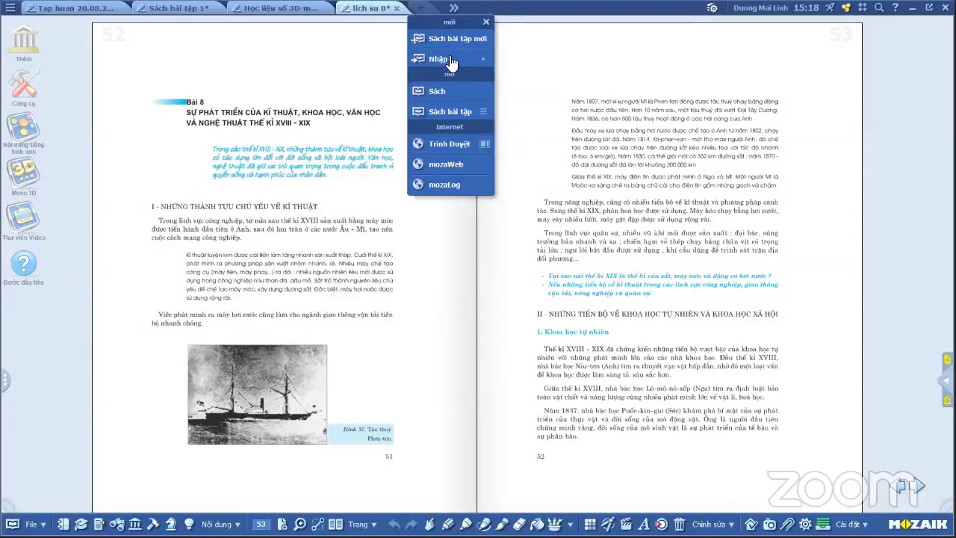
{"action": "mouse_move", "coordinate": [443, 60]}
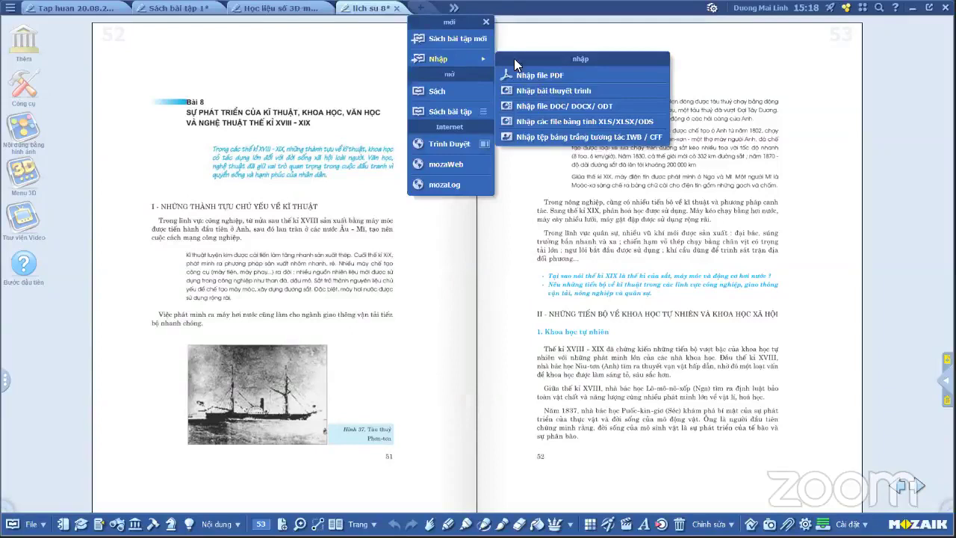
{"action": "left_click", "coordinate": [539, 91]}
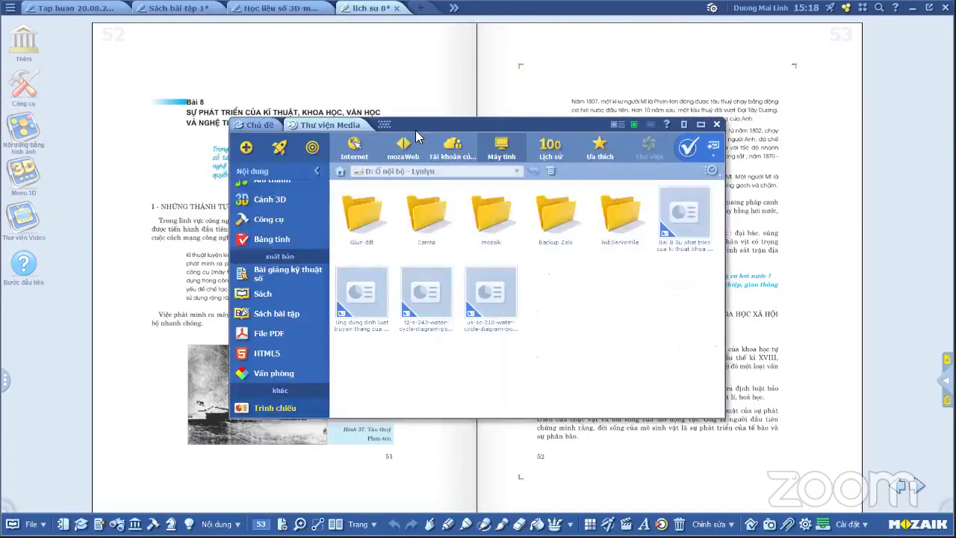
{"action": "left_click", "coordinate": [672, 230]}
{"action": "double_click", "coordinate": [672, 229]}
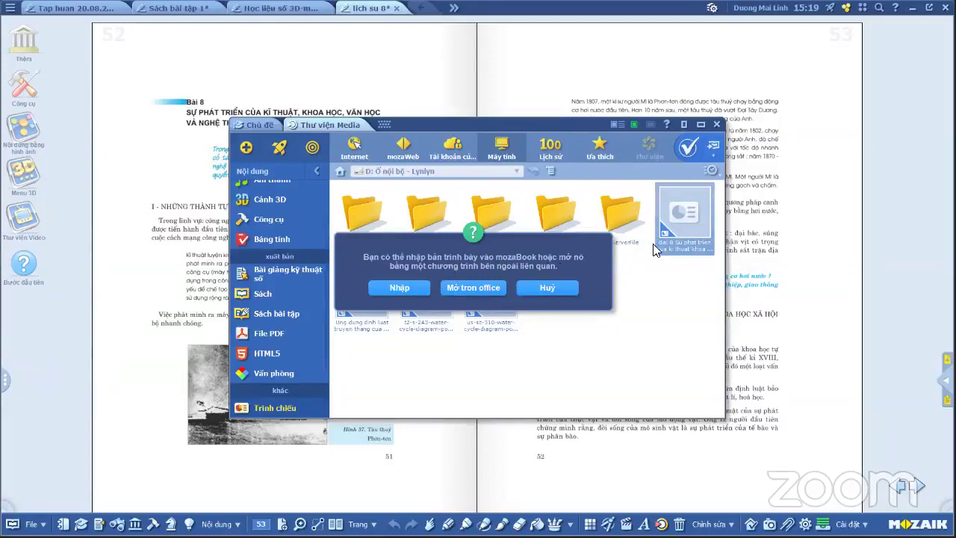
{"action": "left_click", "coordinate": [398, 291]}
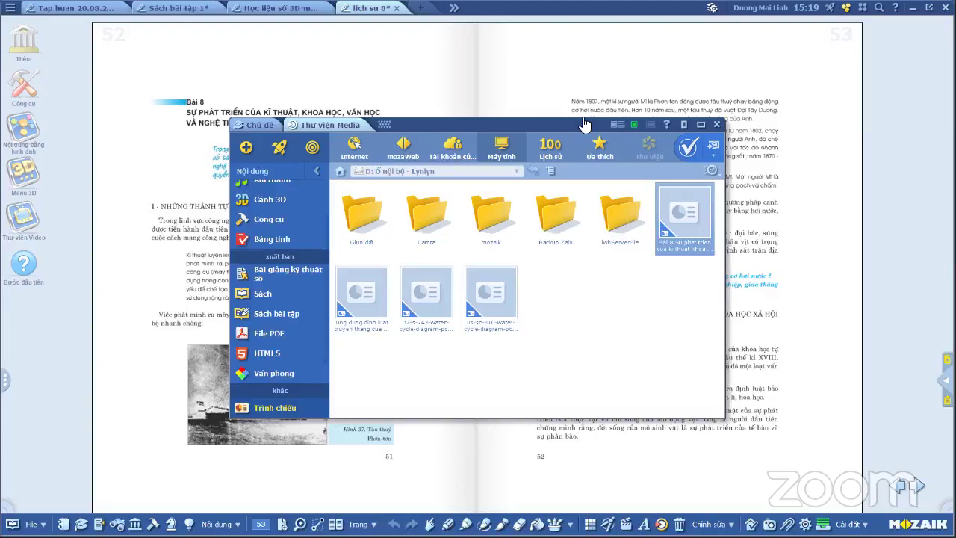
{"action": "double_click", "coordinate": [670, 219]}
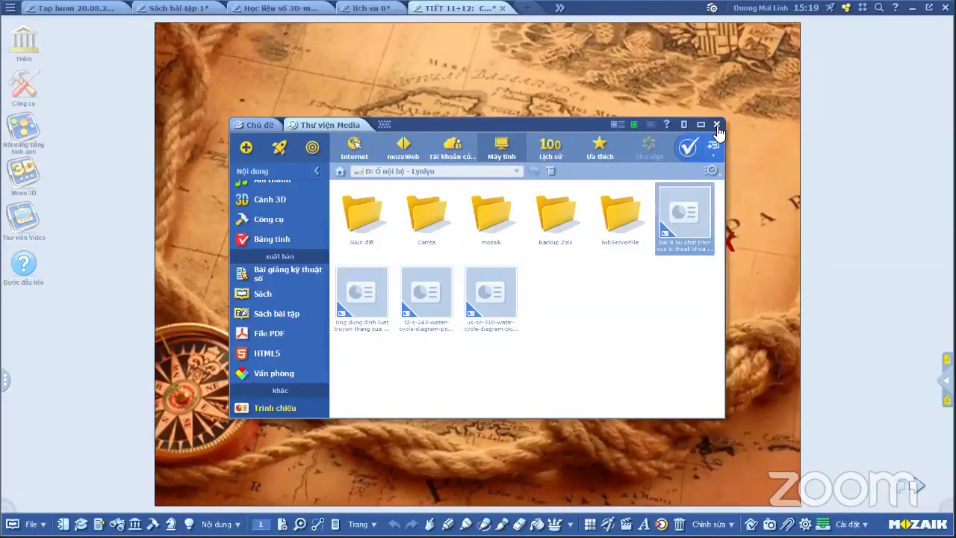
{"action": "left_click", "coordinate": [717, 126]}
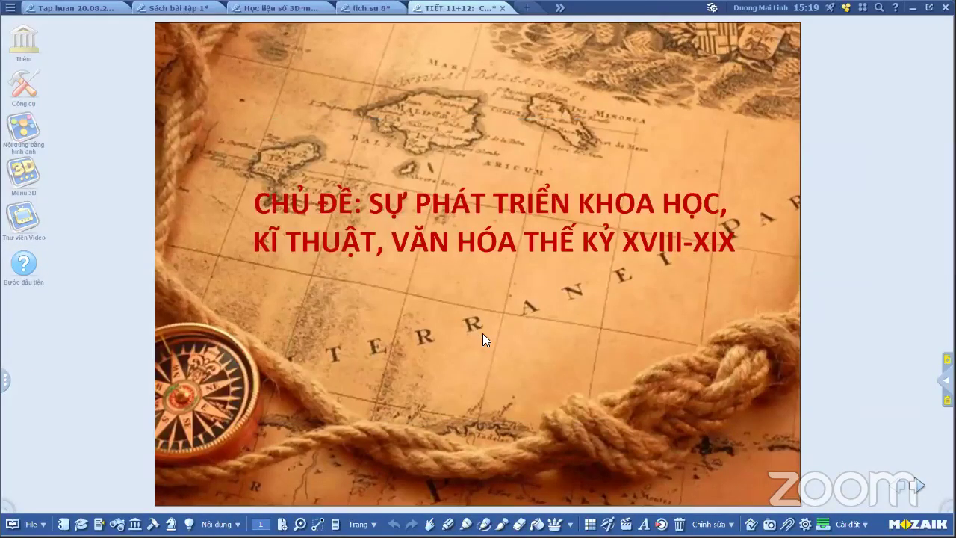
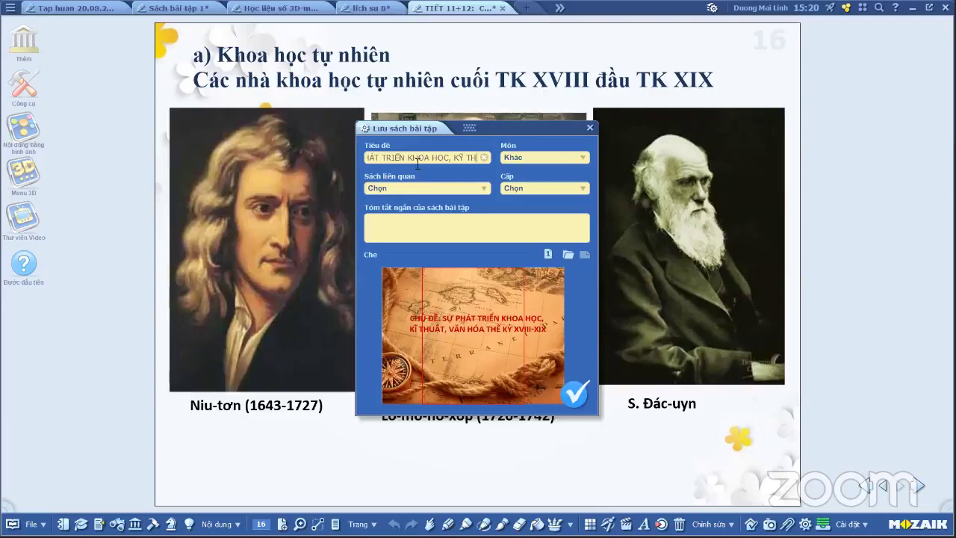
Save the presentation workbook with subject Lịch sử, grade Lớp 8 and the short summary "Bài 8_Sách Lịch sử 8"
{"action": "left_click", "coordinate": [551, 158]}
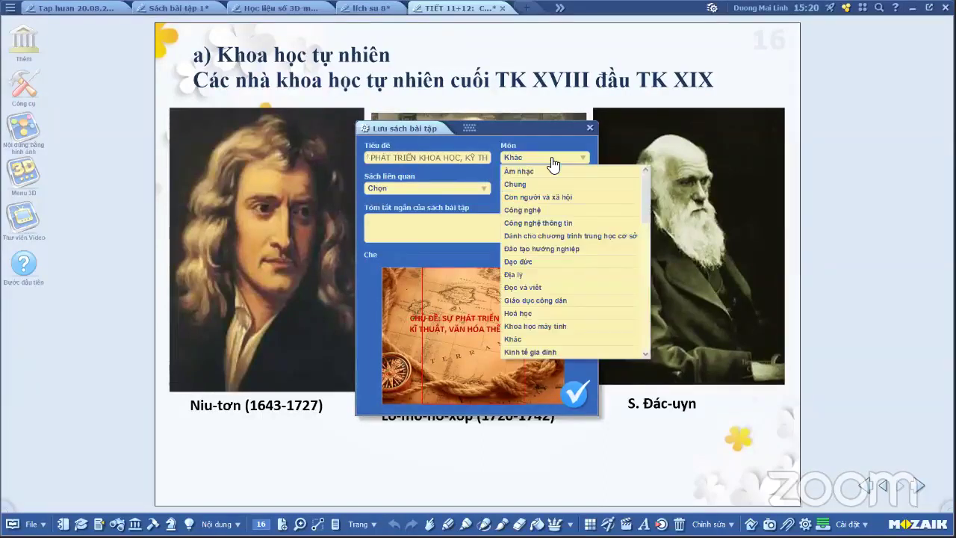
{"action": "scroll", "coordinate": [533, 335], "scroll_direction": "down", "scroll_amount": 2}
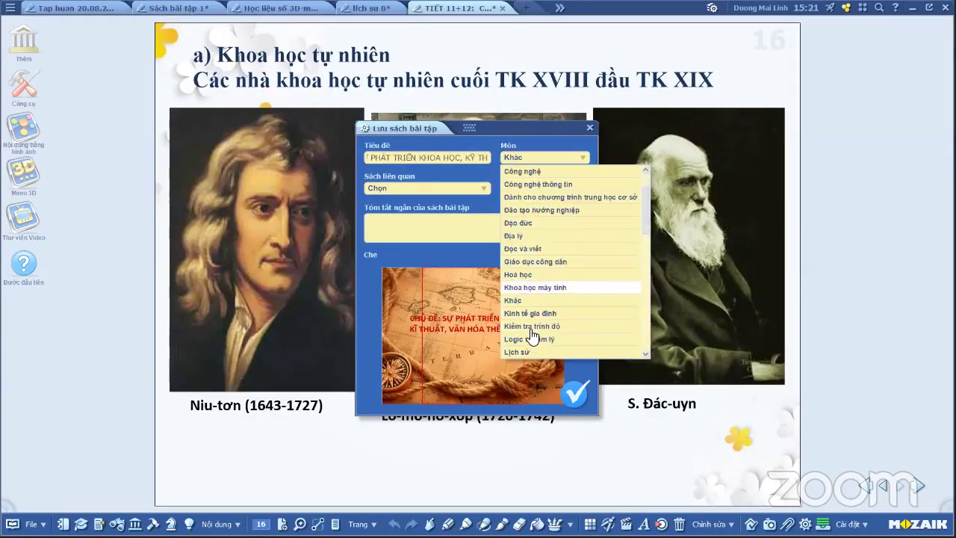
{"action": "left_click", "coordinate": [528, 313]}
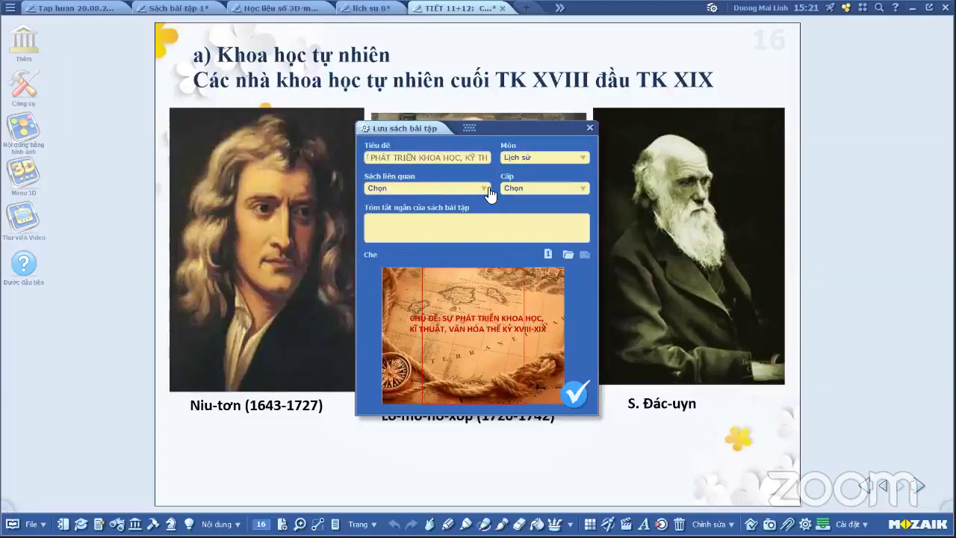
{"action": "left_click", "coordinate": [537, 190]}
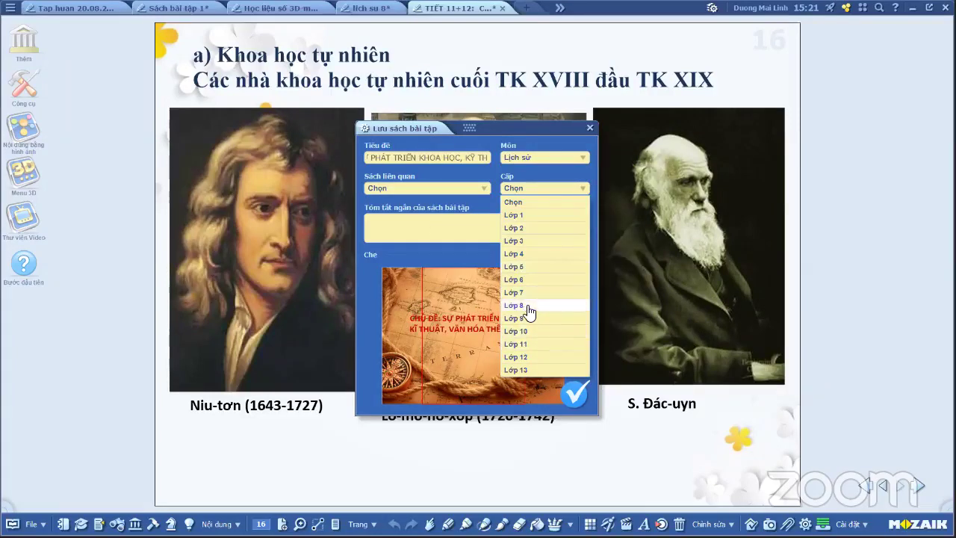
{"action": "left_click", "coordinate": [530, 308]}
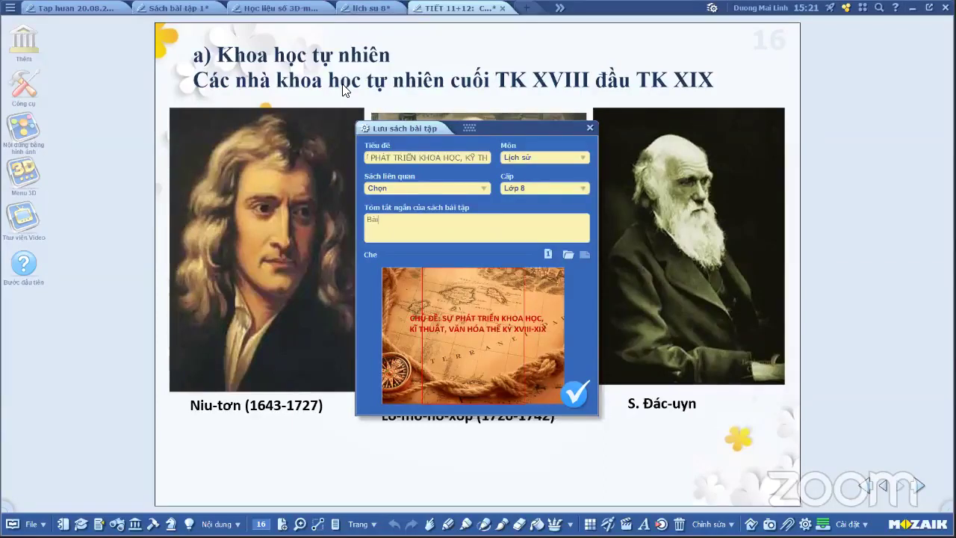
{"action": "type", "text": "8_Sách Lịch sử 8"}
{"action": "left_click", "coordinate": [574, 394]}
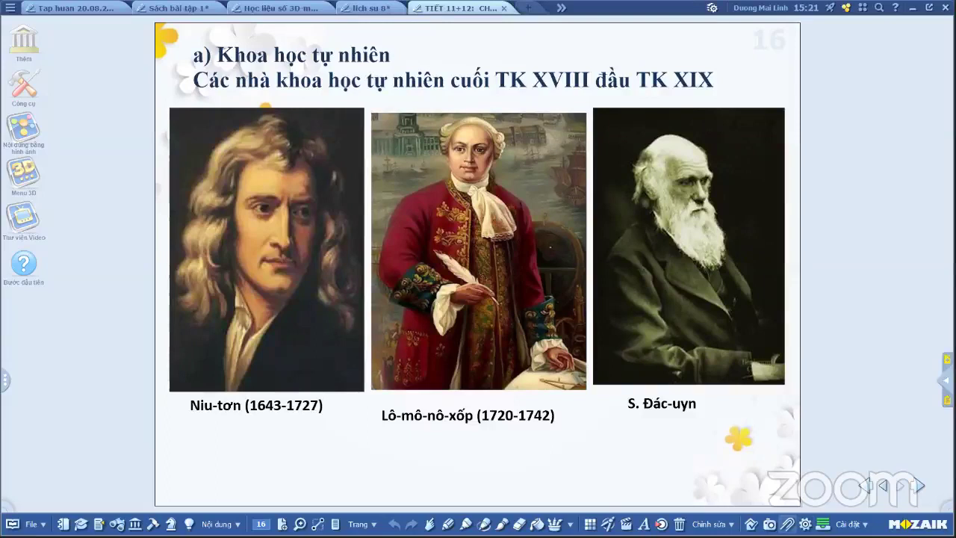
{"action": "left_click", "coordinate": [788, 524]}
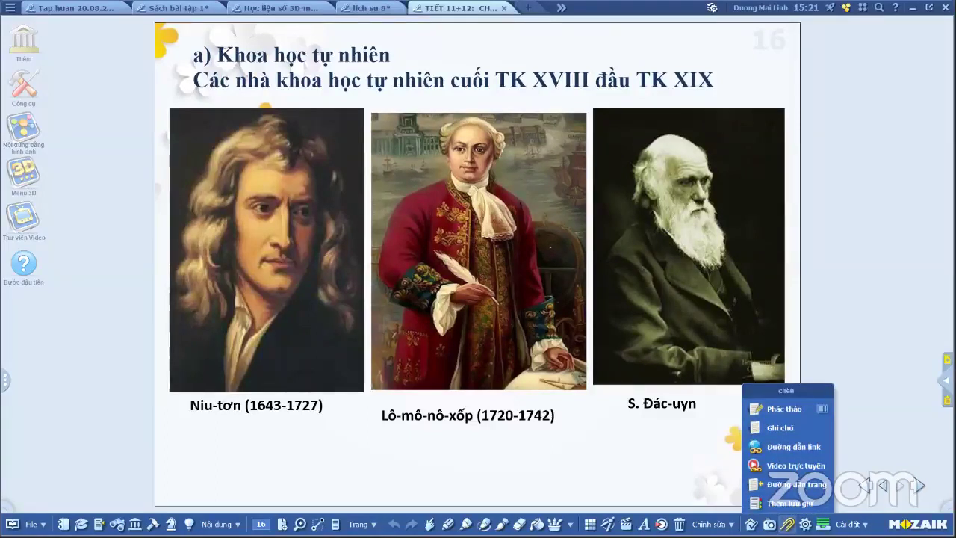
{"action": "left_click", "coordinate": [763, 485]}
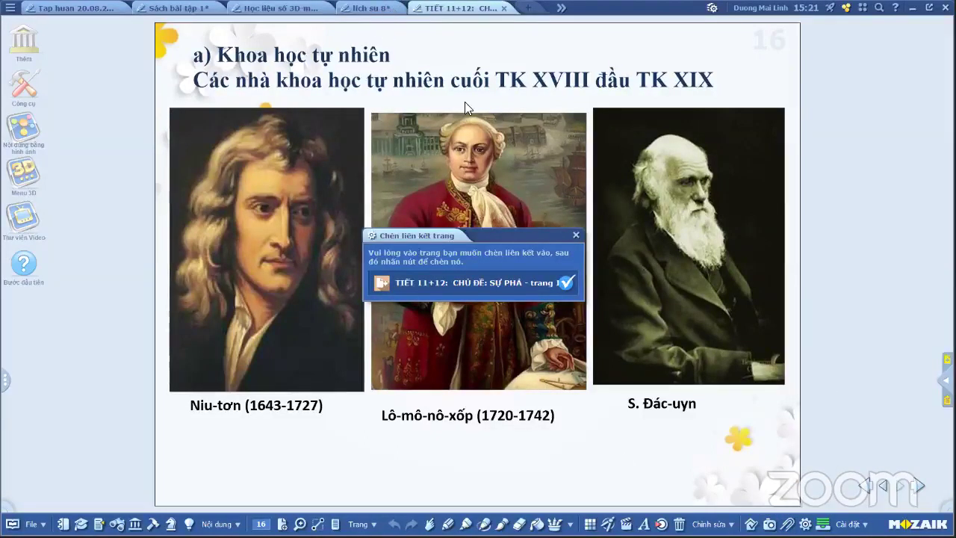
{"action": "left_click", "coordinate": [576, 234]}
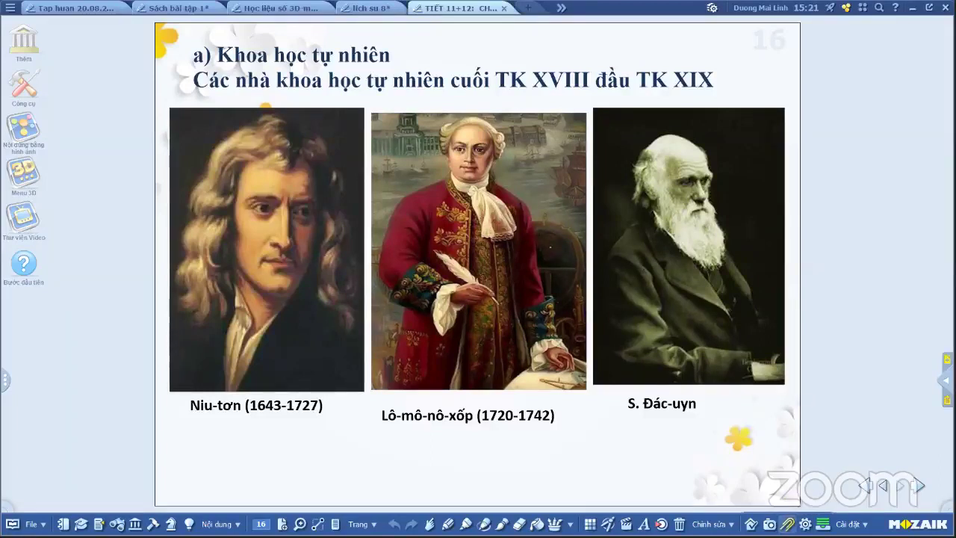
Insert a page link to page 16 of the TIẾT 11+12 presentation on page 53 of the lich su 8 textbook
{"action": "left_click", "coordinate": [788, 524]}
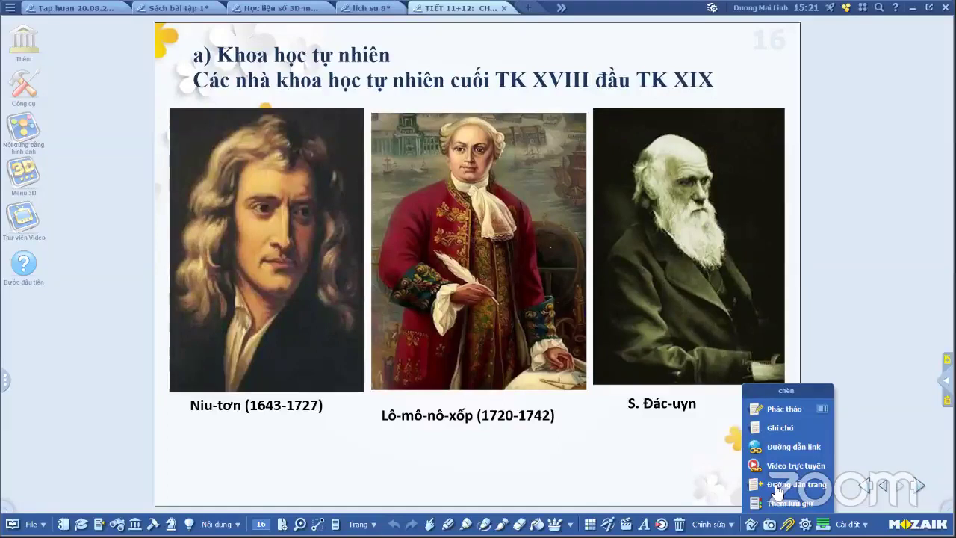
{"action": "left_click", "coordinate": [776, 486]}
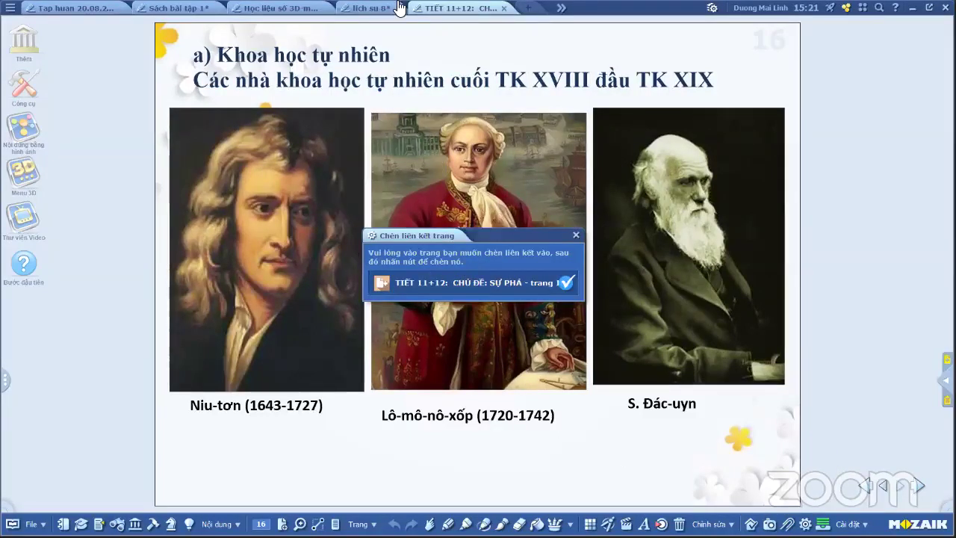
{"action": "left_click", "coordinate": [359, 10]}
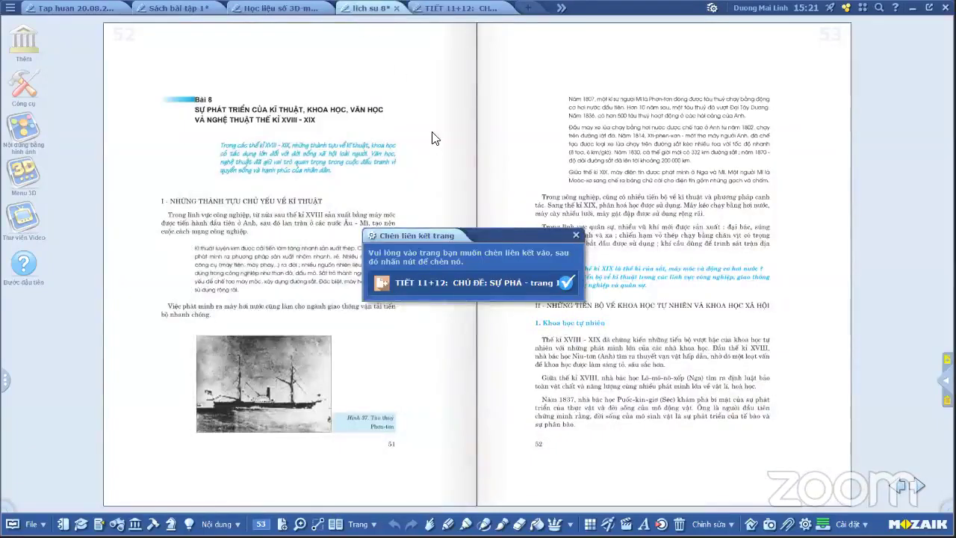
{"action": "left_click", "coordinate": [569, 284]}
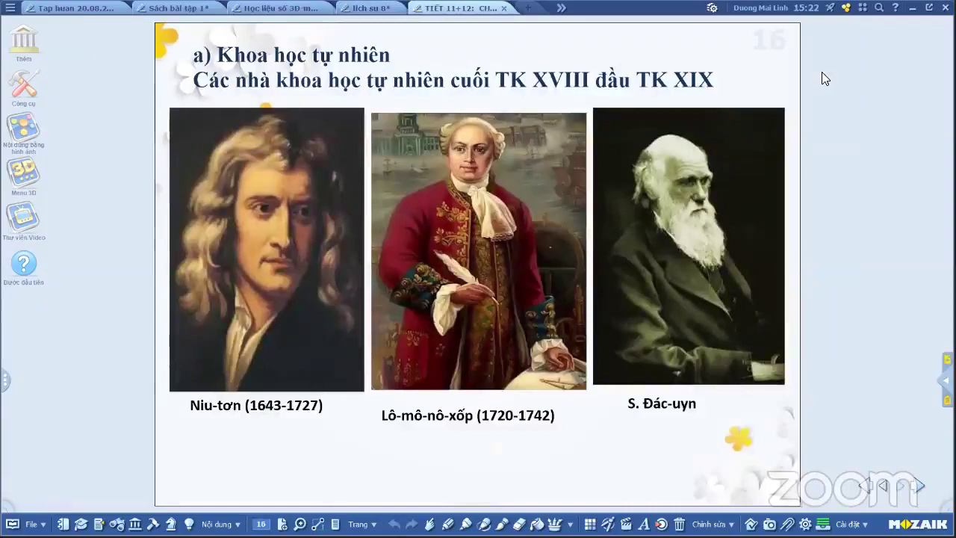
Close the presentation workbook, move the link icon just above the text on textbook page 53, and test the link
{"action": "left_click", "coordinate": [502, 9]}
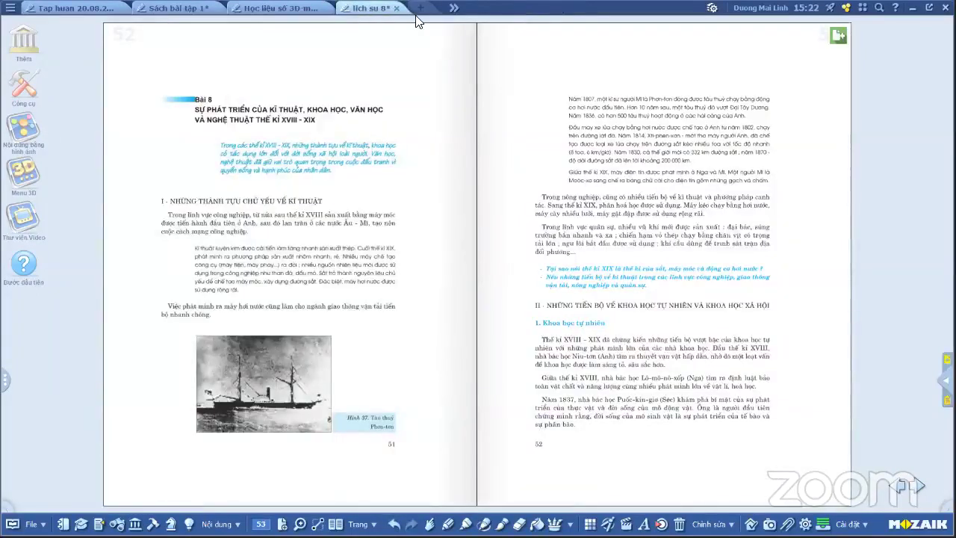
{"action": "left_click_drag", "start_coordinate": [840, 38], "coordinate": [808, 67]}
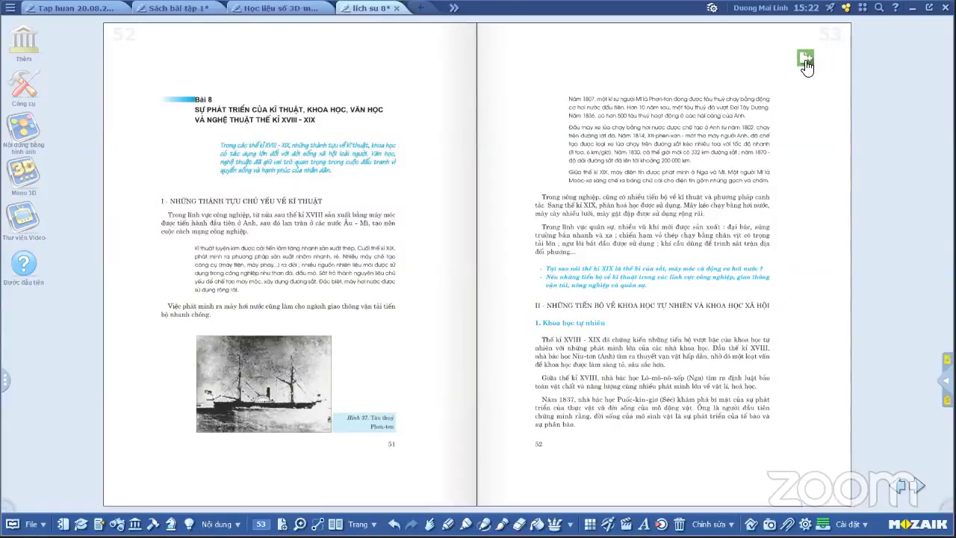
{"action": "left_click", "coordinate": [806, 61]}
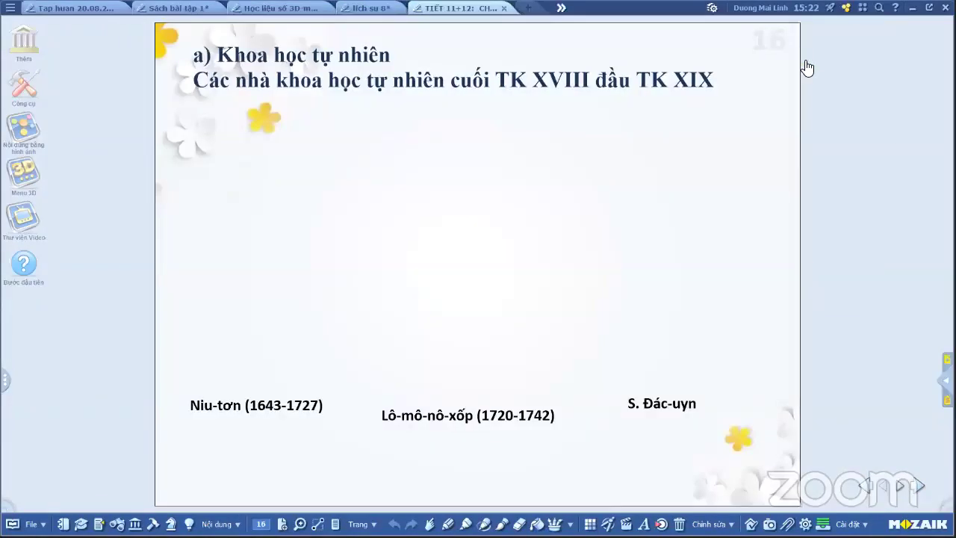
View the presentation's first page and leaf through textbook pages 52–57, ending back on pages 52–53
{"action": "right_click", "coordinate": [865, 487]}
{"action": "left_click", "coordinate": [904, 429]}
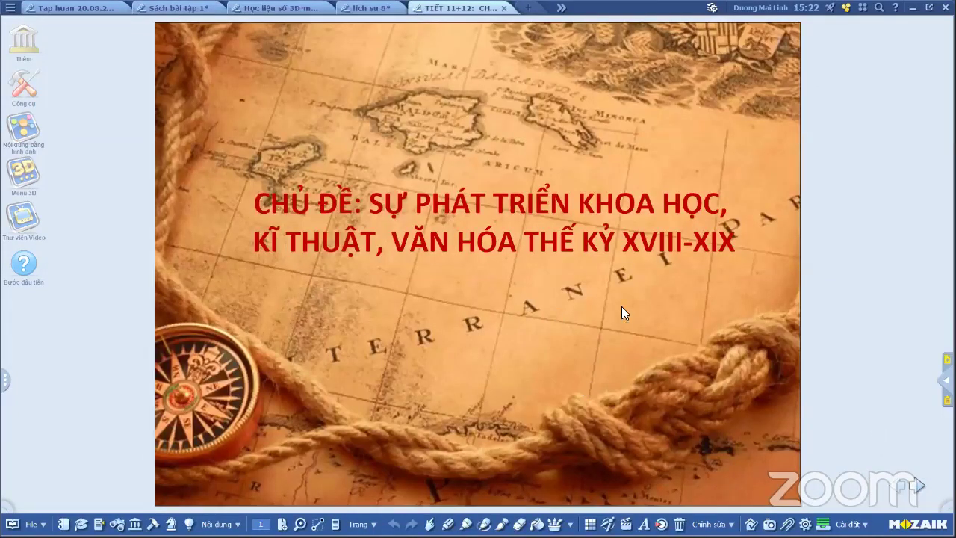
{"action": "left_click", "coordinate": [372, 8]}
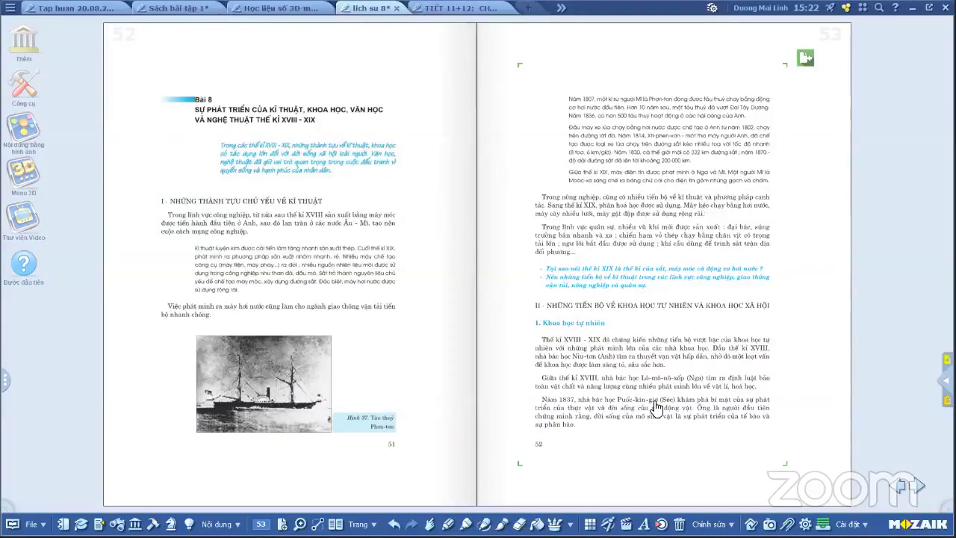
{"action": "left_click", "coordinate": [917, 492]}
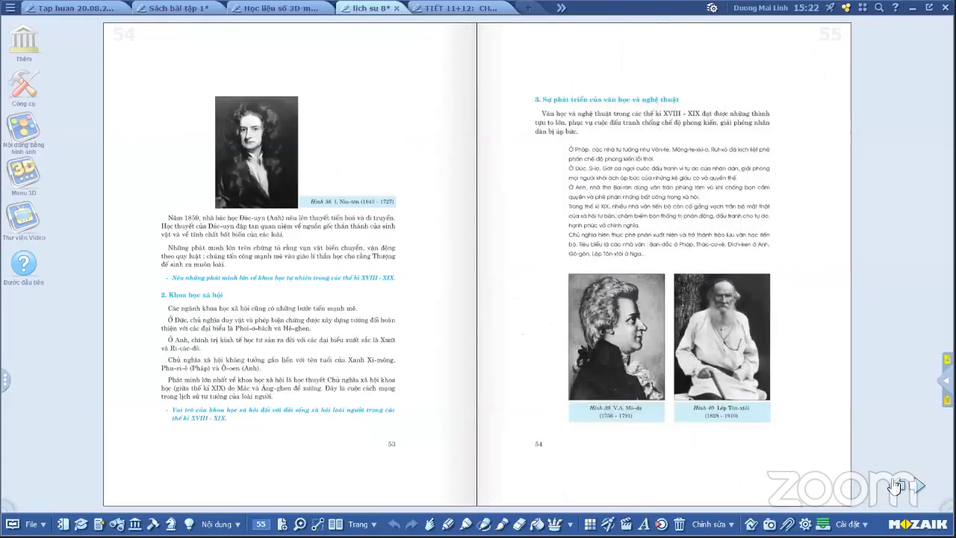
{"action": "left_click", "coordinate": [914, 491]}
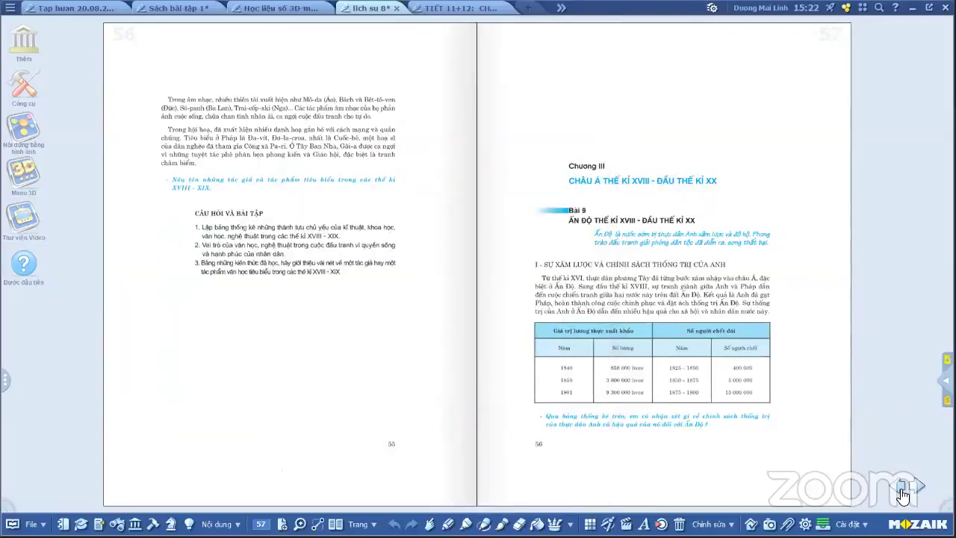
{"action": "left_click", "coordinate": [902, 490]}
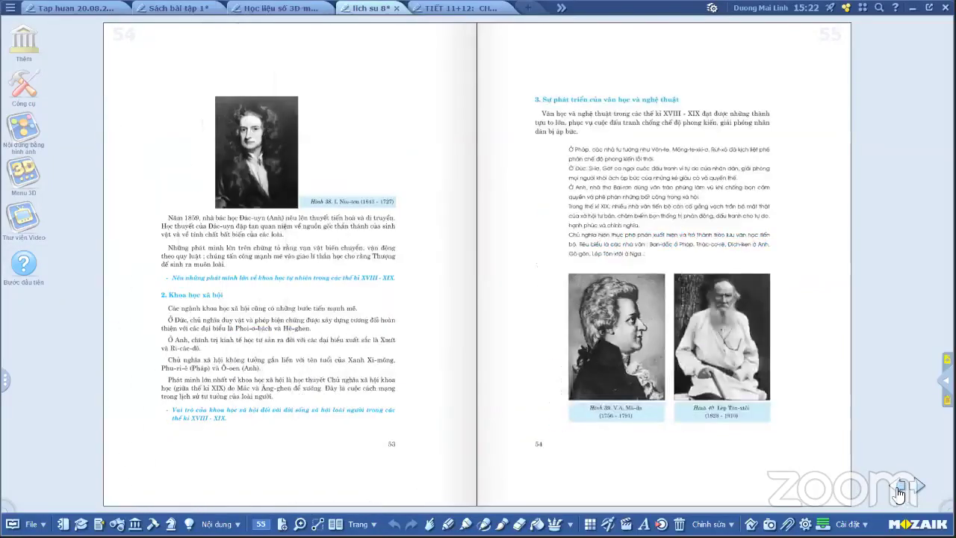
{"action": "left_click", "coordinate": [902, 490]}
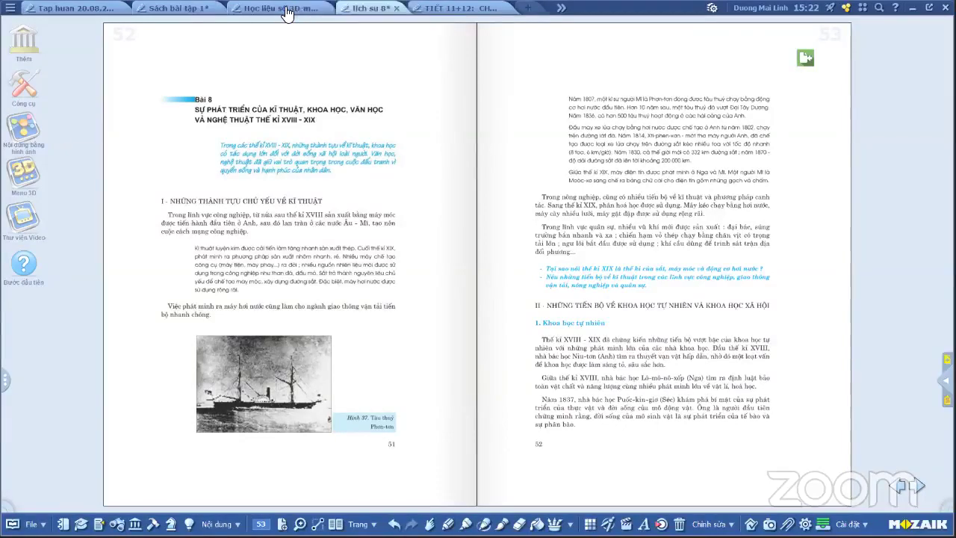
Insert the Máy điện báo (Samuel F. B. Morse) scene from the Học liệu số 3D workbook as a large icon in textbook page 53's outer margin
{"action": "left_click", "coordinate": [263, 13]}
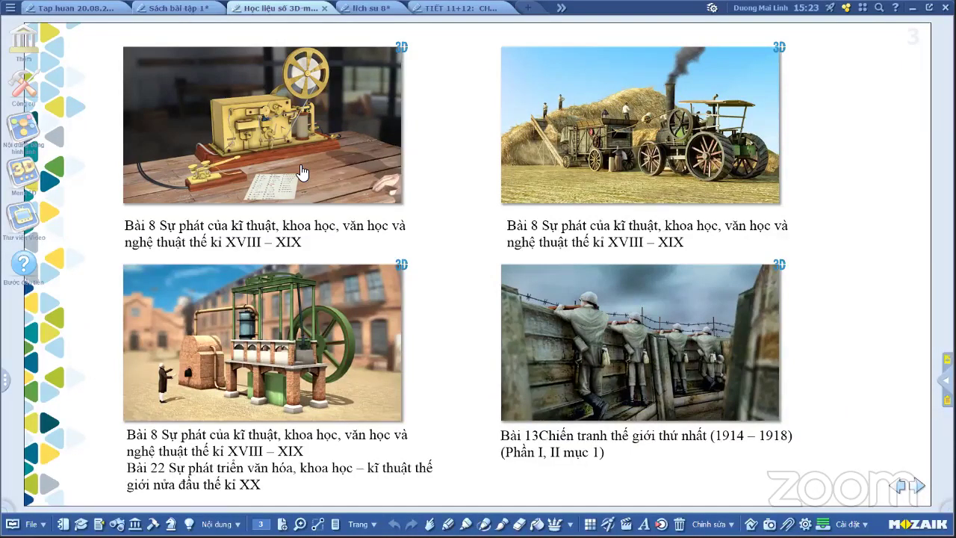
{"action": "left_click", "coordinate": [293, 56]}
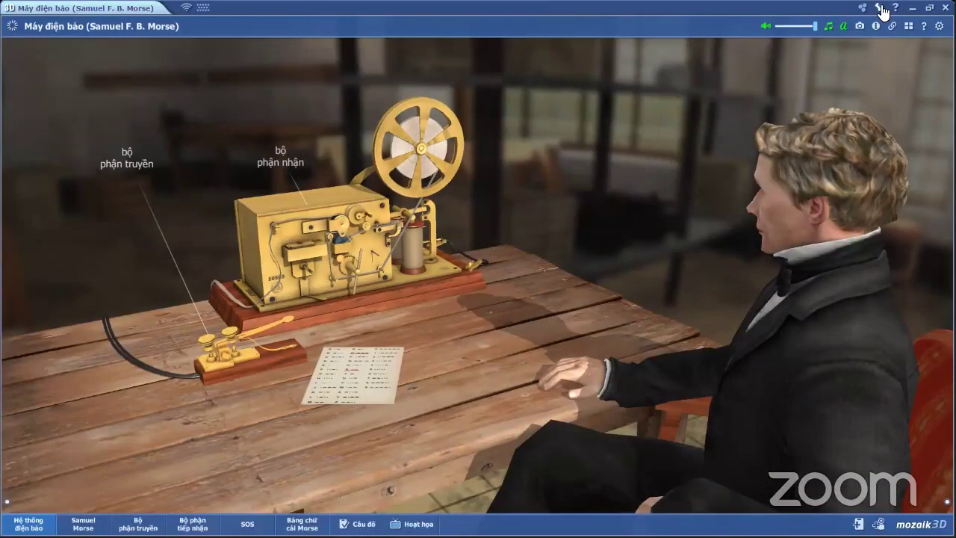
{"action": "left_click", "coordinate": [930, 8]}
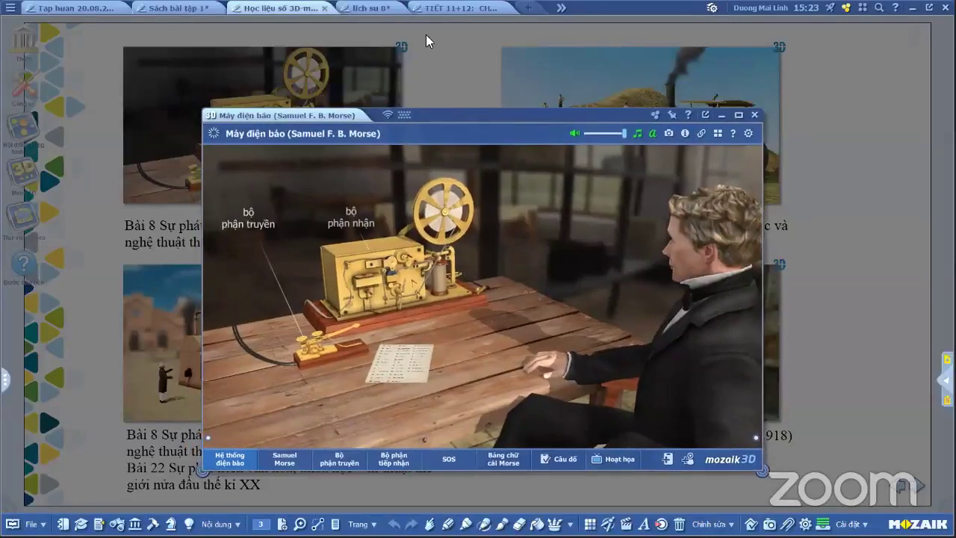
{"action": "left_click", "coordinate": [377, 10]}
{"action": "left_click_drag", "start_coordinate": [482, 121], "coordinate": [363, 134]}
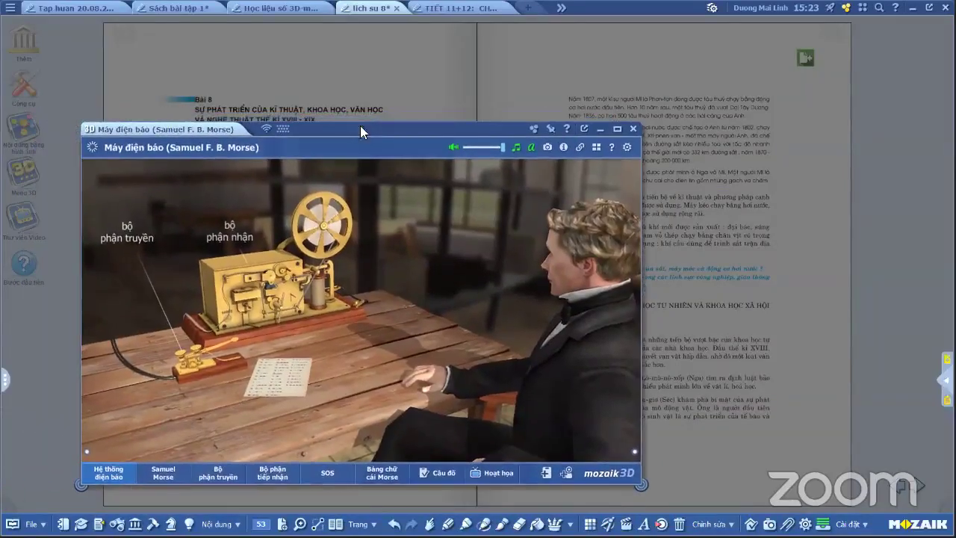
{"action": "left_click", "coordinate": [550, 128]}
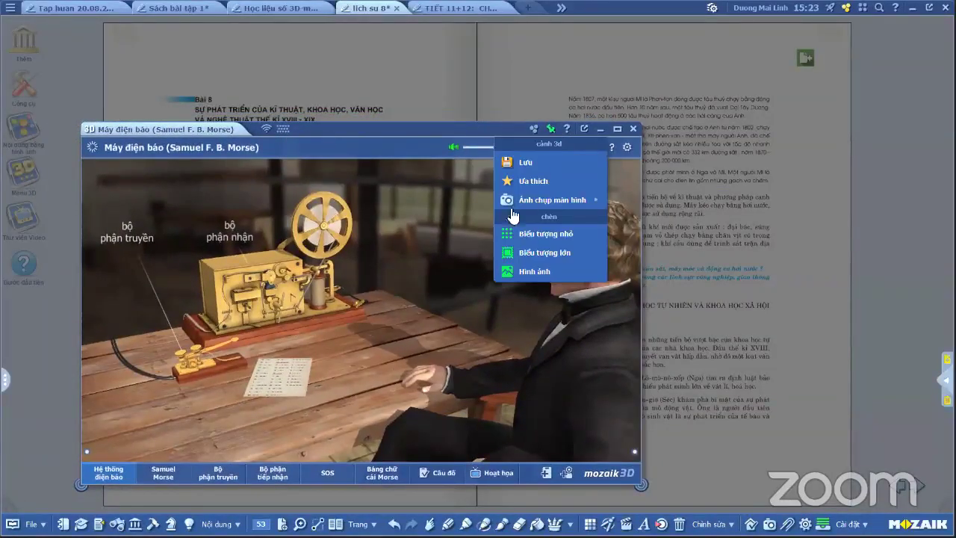
{"action": "left_click", "coordinate": [562, 254]}
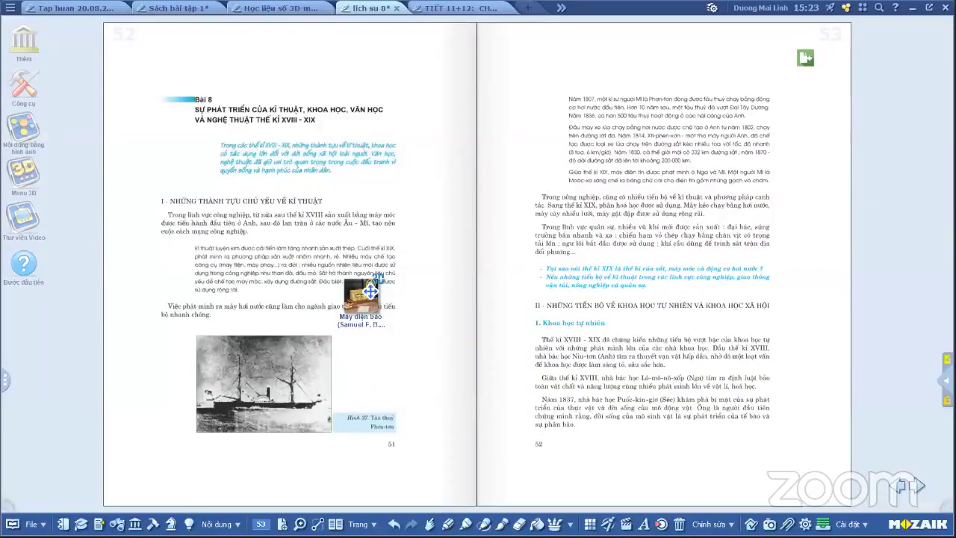
{"action": "left_click_drag", "start_coordinate": [378, 282], "coordinate": [826, 389]}
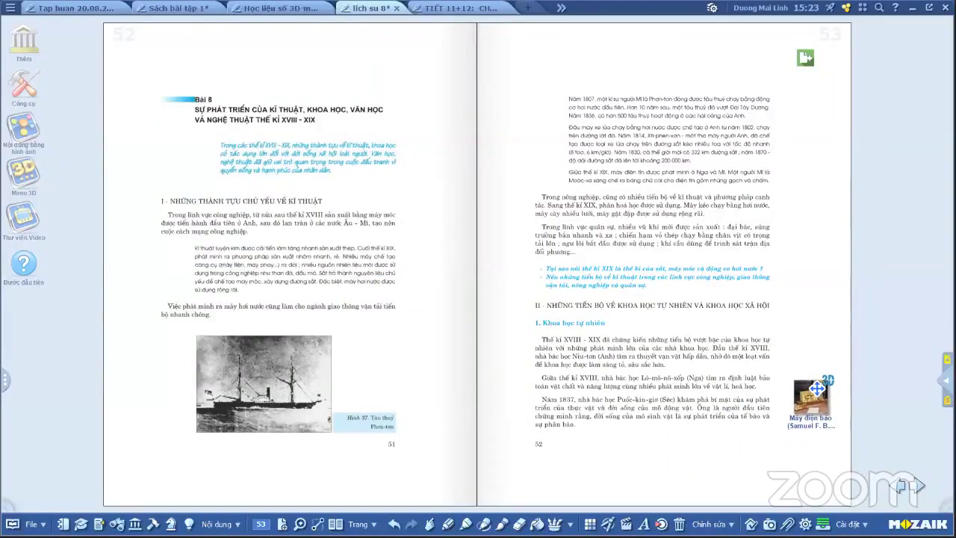
Open the mozaWeb 3D scenes in the media library over the lich su 8 textbook and maximize the library
{"action": "left_click", "coordinate": [298, 7]}
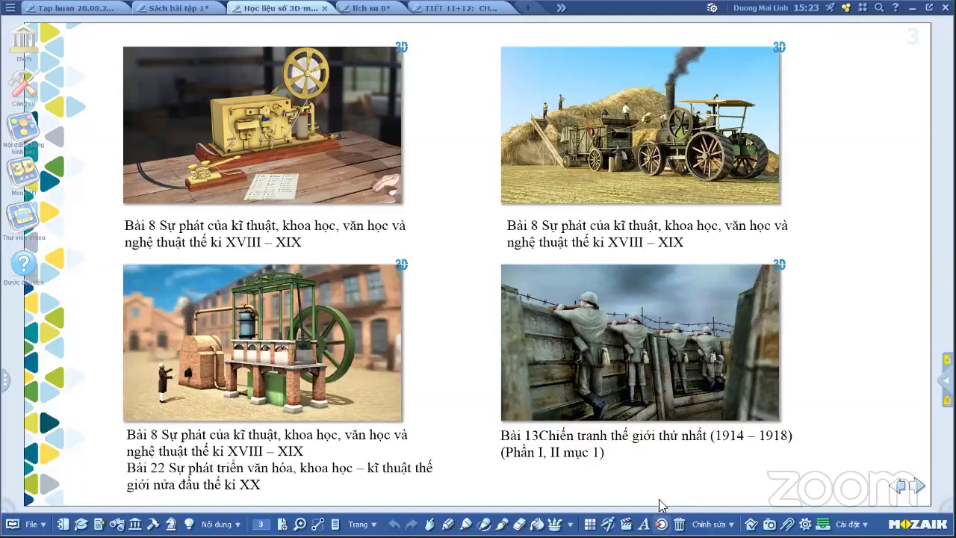
{"action": "left_click", "coordinate": [661, 523]}
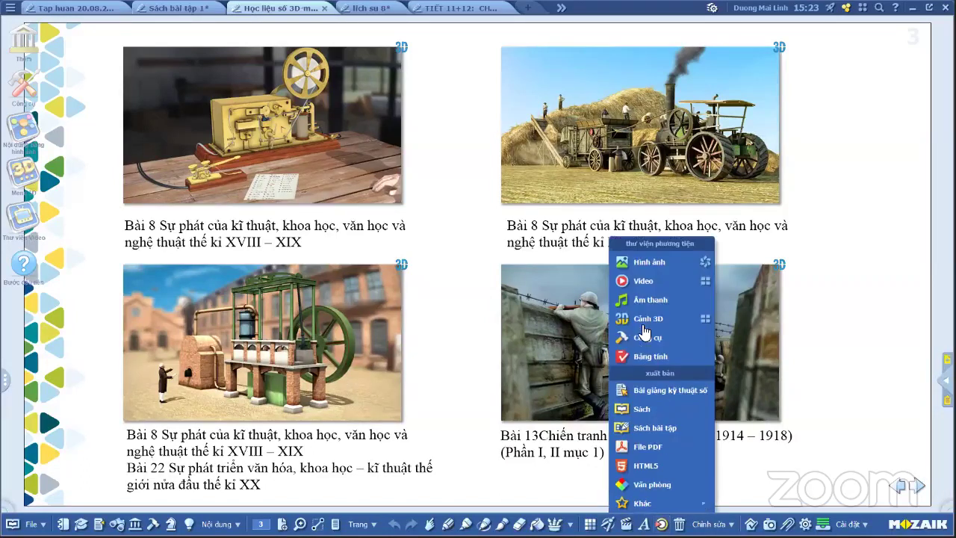
{"action": "left_click", "coordinate": [367, 9]}
{"action": "left_click", "coordinate": [661, 523]}
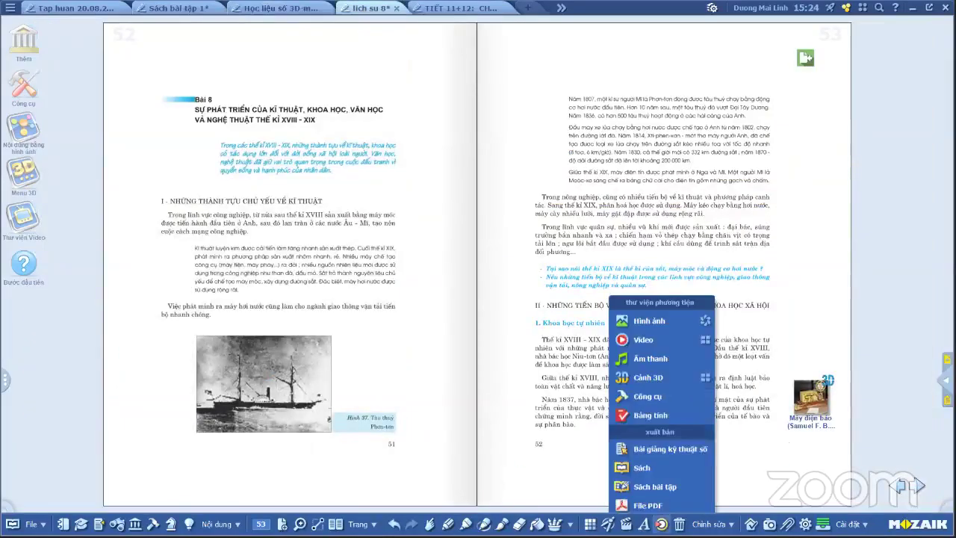
{"action": "left_click", "coordinate": [642, 320]}
{"action": "left_click", "coordinate": [404, 150]}
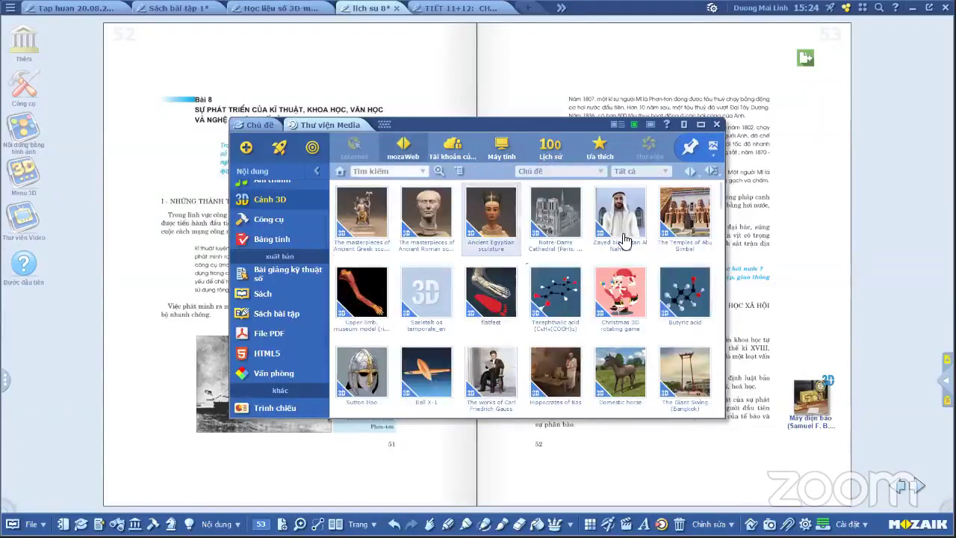
{"action": "left_click", "coordinate": [702, 129]}
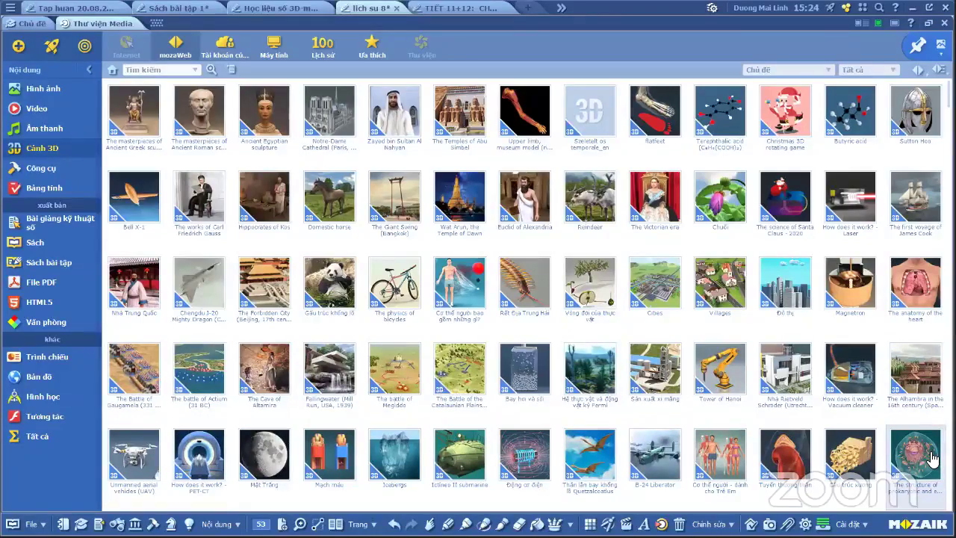
Browse the 3D scenes and search them for "máy điện"
{"action": "scroll", "coordinate": [933, 458], "scroll_direction": "down", "scroll_amount": 3}
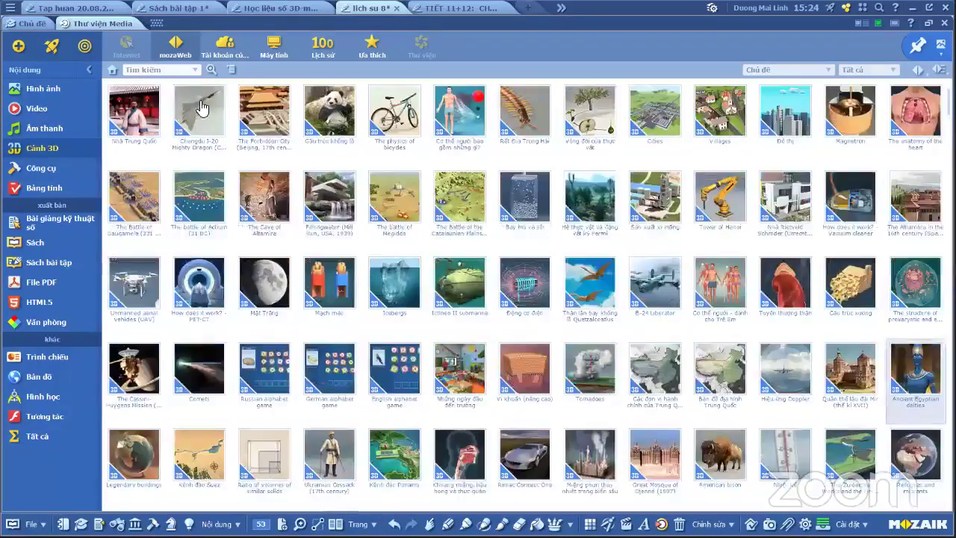
{"action": "scroll", "coordinate": [157, 71], "scroll_direction": "down", "scroll_amount": 2}
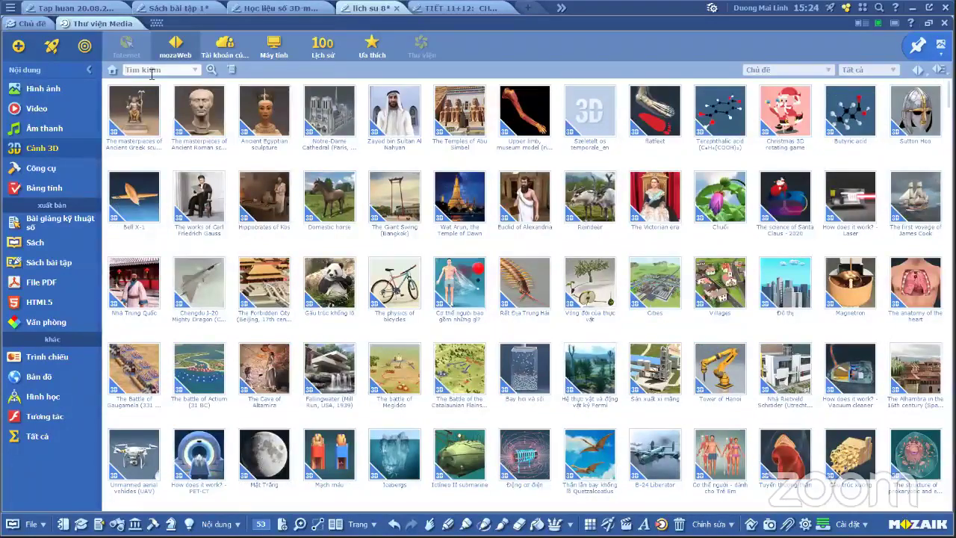
{"action": "left_click", "coordinate": [152, 70]}
{"action": "type", "text": "máy điện tử"}
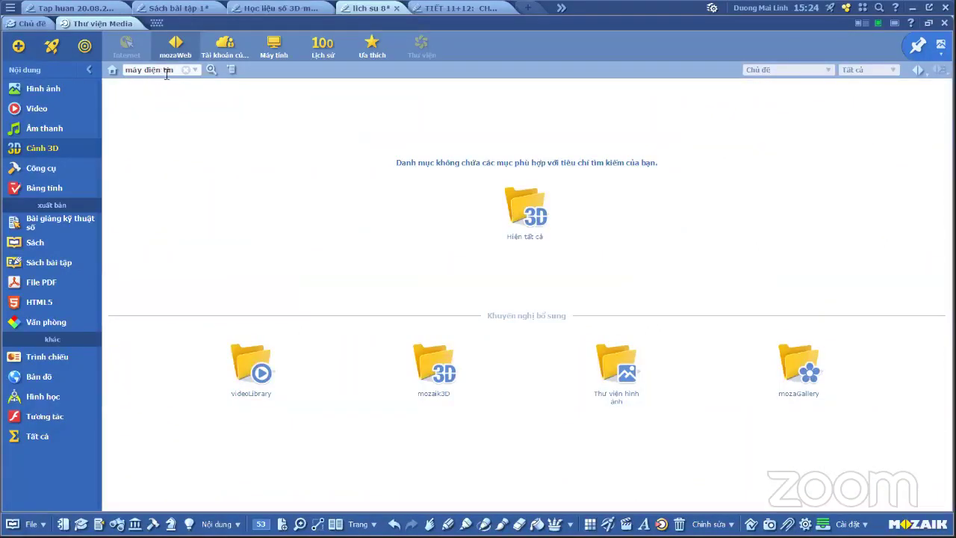
{"action": "key", "text": "BackSpace"}
{"action": "key", "text": "BackSpace"}
{"action": "key", "text": "BackSpace"}
{"action": "key", "text": "BackSpace"}
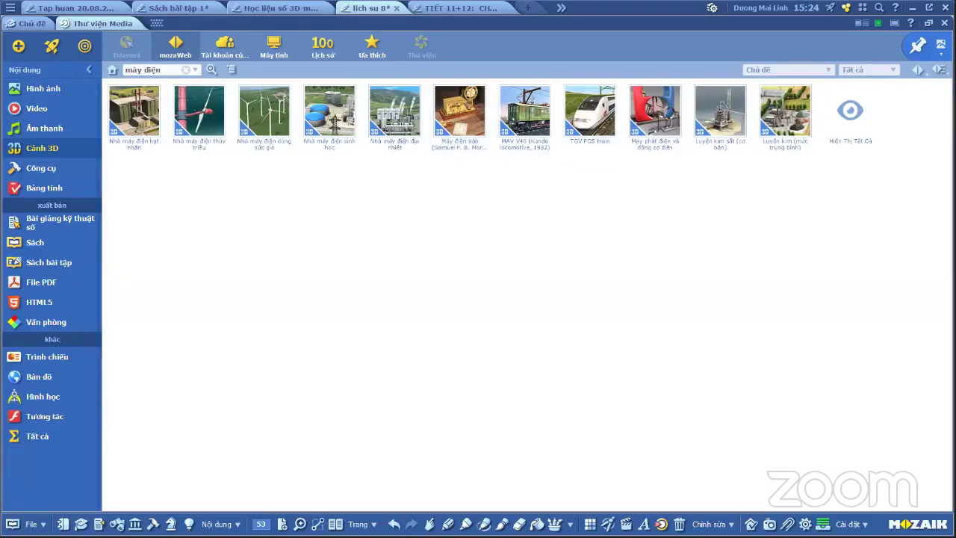
Insert the Máy điện báo (Samuel F. B. Morse) scene from the search results as an icon on textbook page 53
{"action": "left_click", "coordinate": [459, 112]}
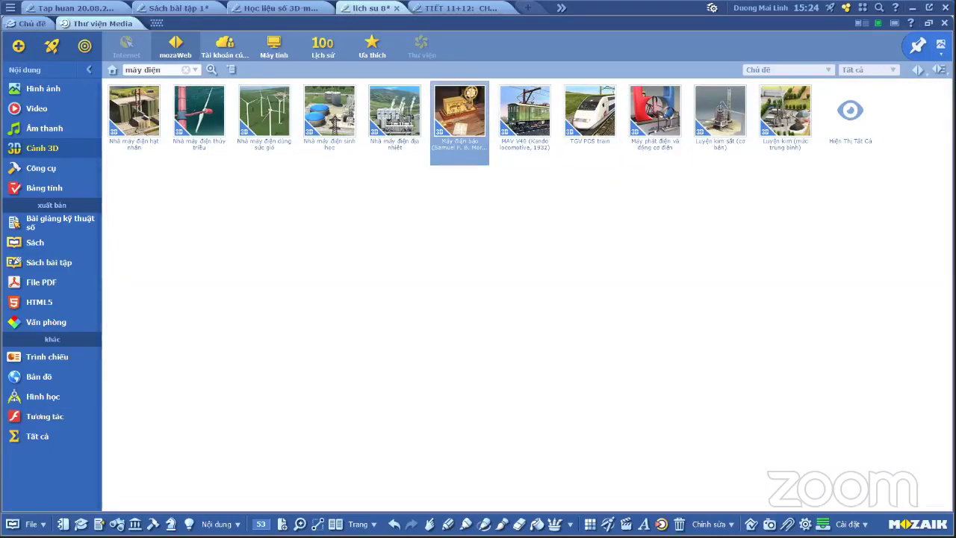
{"action": "left_click", "coordinate": [941, 46]}
{"action": "left_click", "coordinate": [918, 102]}
{"action": "left_click", "coordinate": [921, 51]}
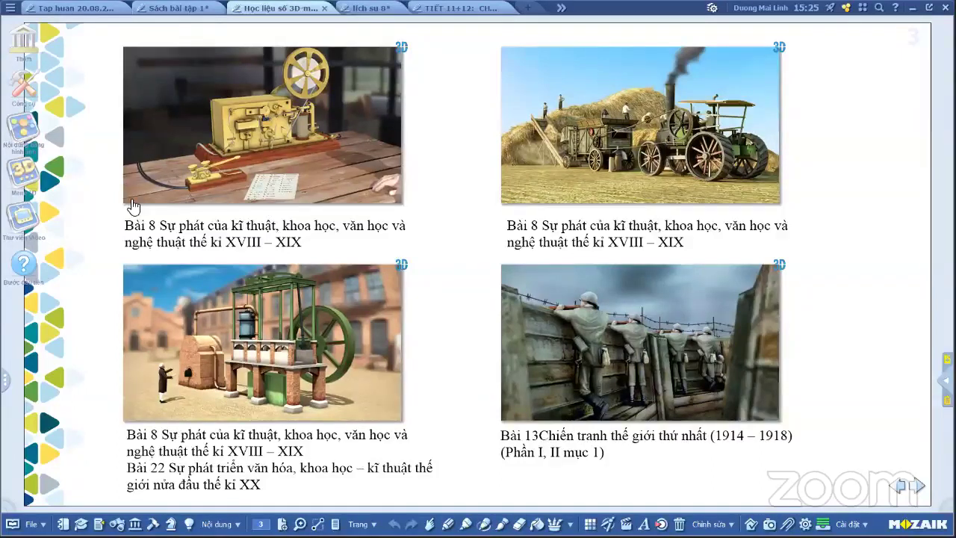
Insert the Máy điện báo (Samuel F. B. Morse) scene from the Học liệu số 3D workbook as another large icon in textbook page 53's outer margin
{"action": "left_click", "coordinate": [327, 153]}
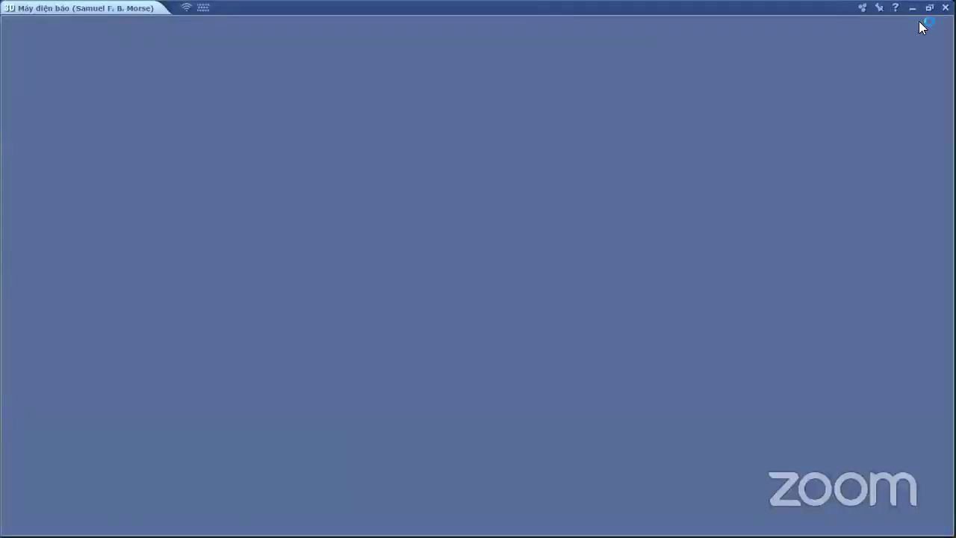
{"action": "left_click", "coordinate": [929, 7]}
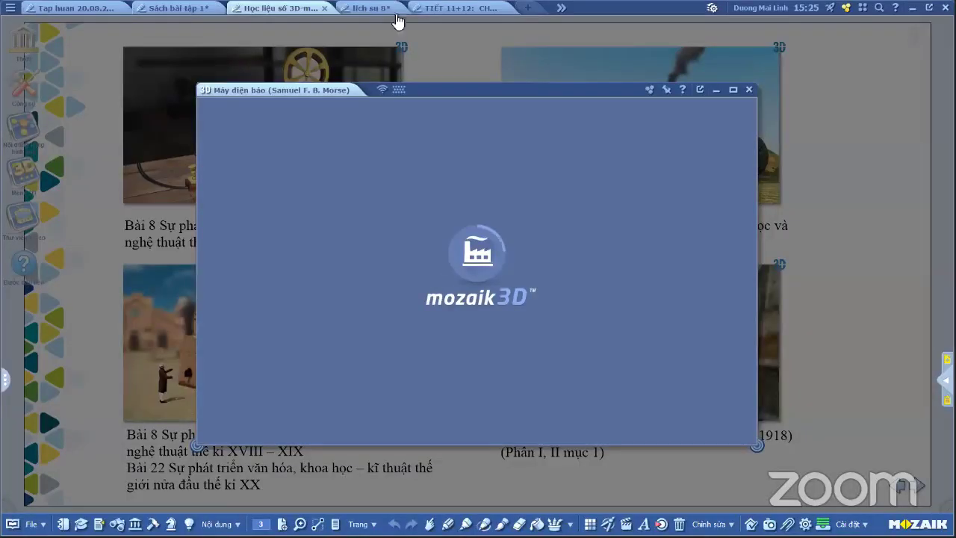
{"action": "left_click", "coordinate": [384, 9]}
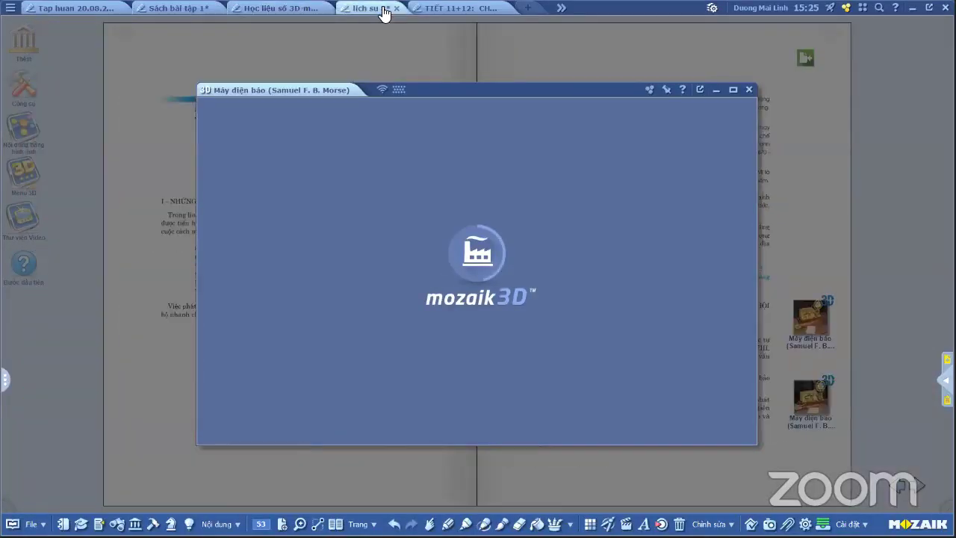
{"action": "left_click", "coordinate": [666, 89]}
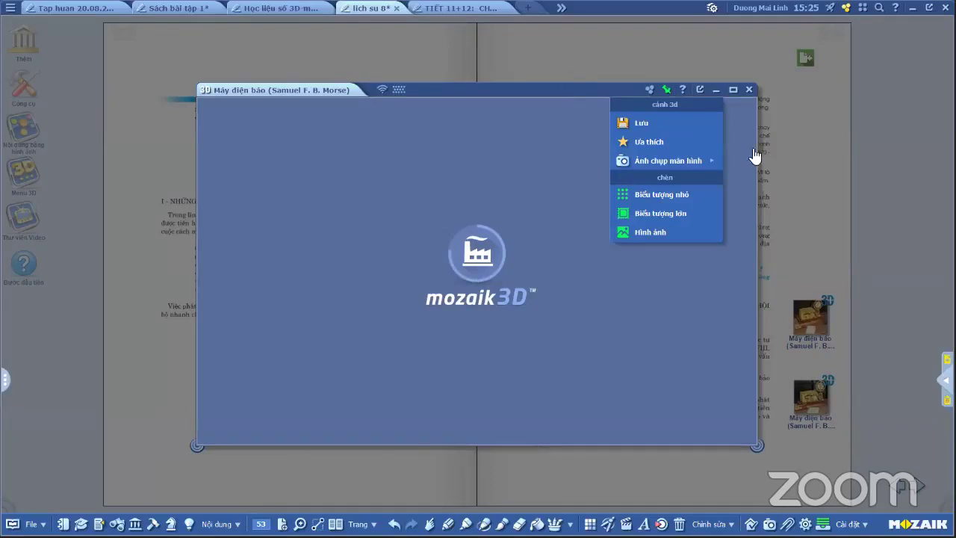
{"action": "left_click", "coordinate": [639, 216]}
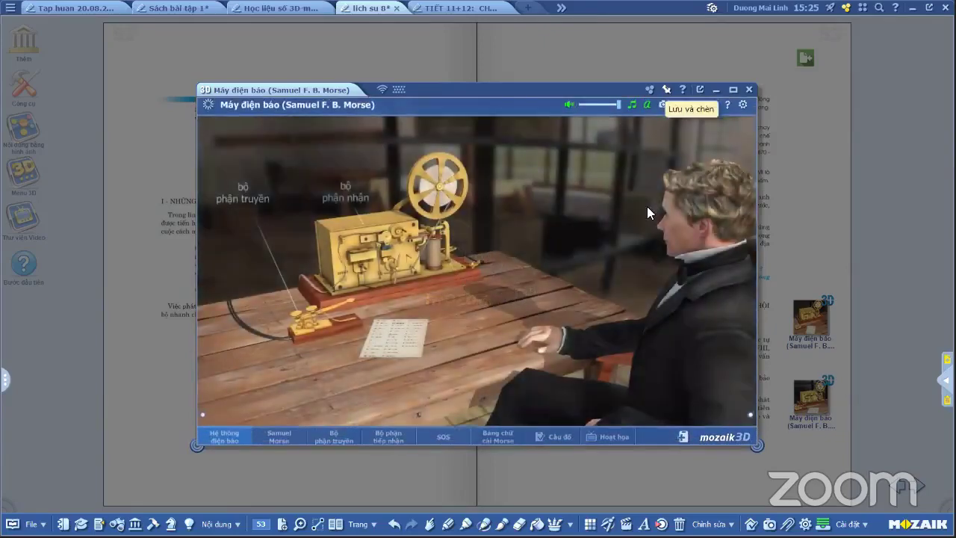
{"action": "left_click", "coordinate": [852, 243]}
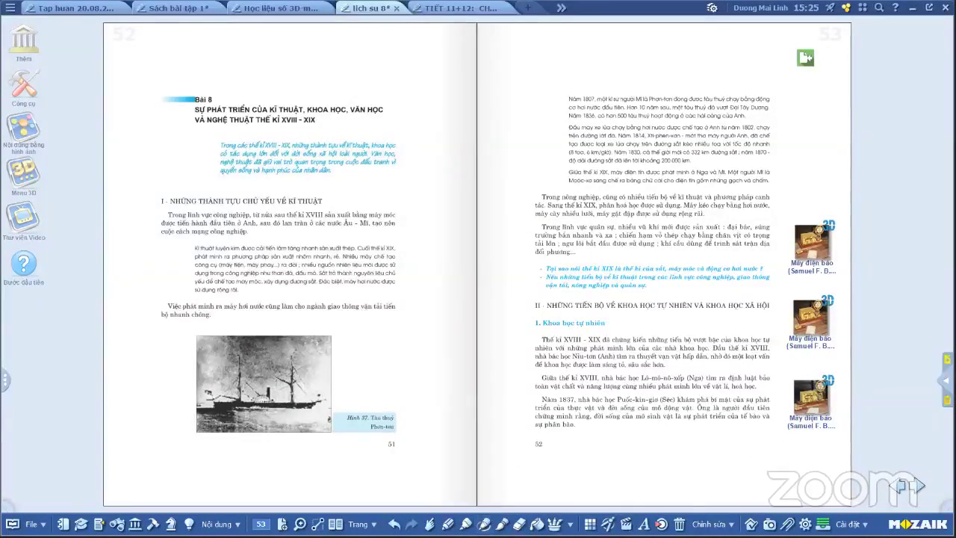
Delete the upper and lower duplicate Máy điện báo icons in page 53's outer margin, keeping the middle one
{"action": "left_click", "coordinate": [679, 524]}
{"action": "left_click", "coordinate": [822, 261]}
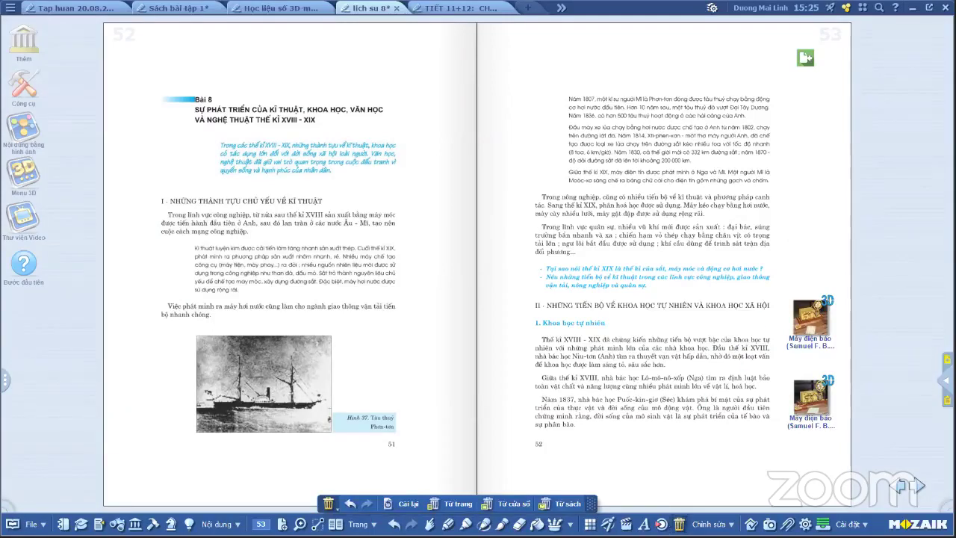
{"action": "left_click", "coordinate": [679, 524]}
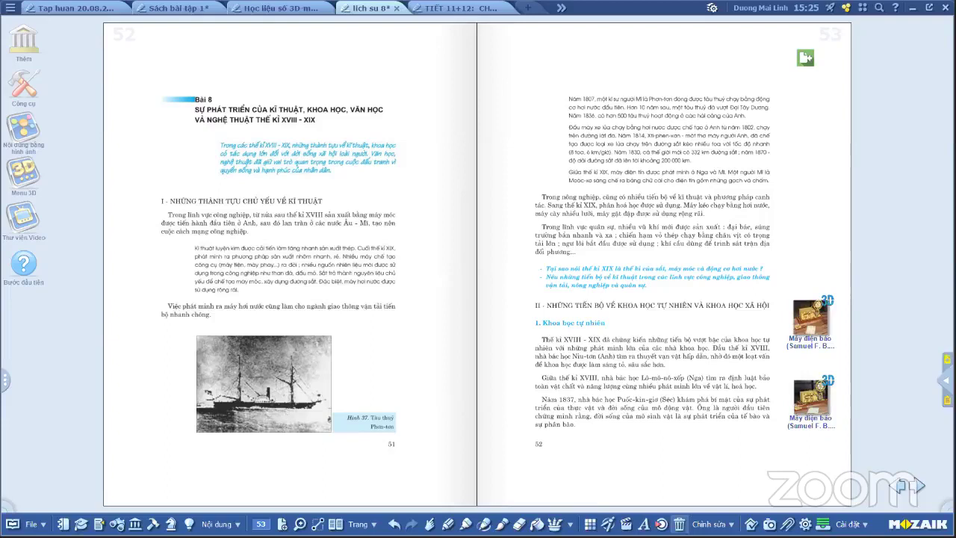
{"action": "left_click", "coordinate": [788, 428]}
{"action": "left_click", "coordinate": [804, 419]}
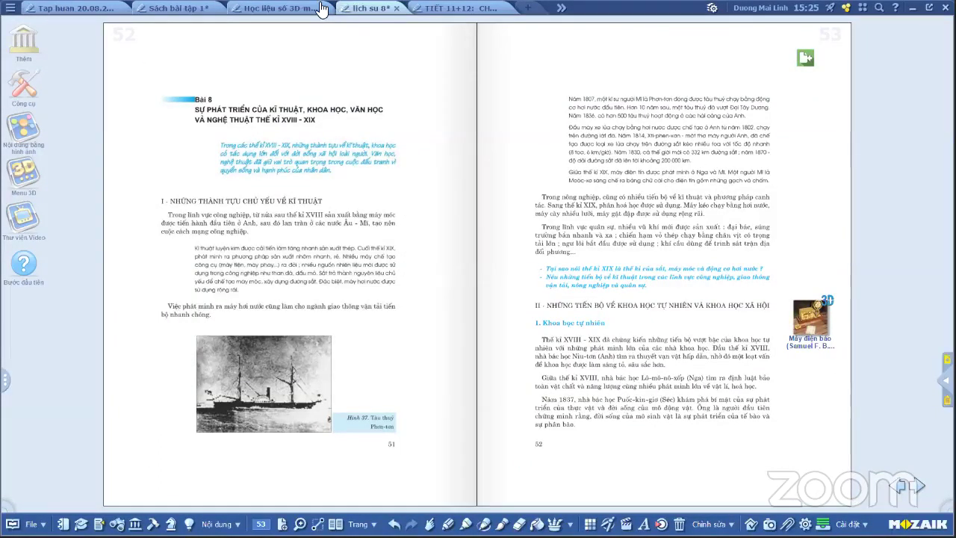
Insert the Máy tuốt lúa (thế kỷ 19) scene from the Học liệu số 3D workbook as a large icon below the telegraph icon on page 53
{"action": "left_click", "coordinate": [293, 10]}
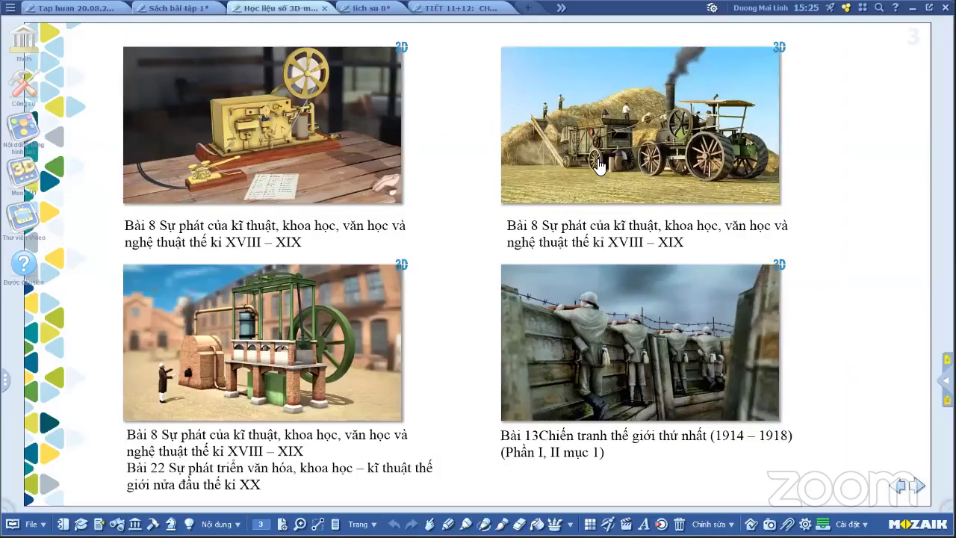
{"action": "left_click", "coordinate": [599, 166]}
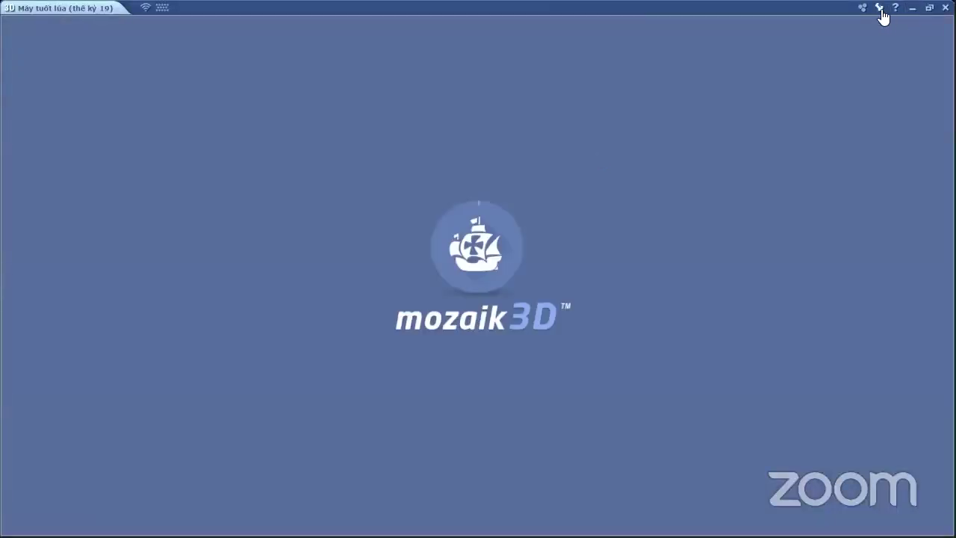
{"action": "left_click", "coordinate": [929, 8]}
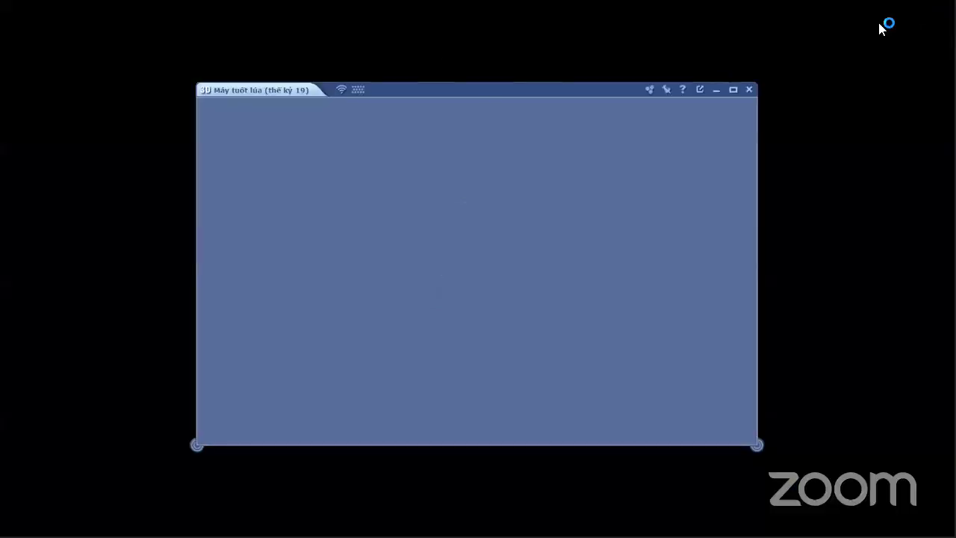
{"action": "left_click", "coordinate": [364, 9]}
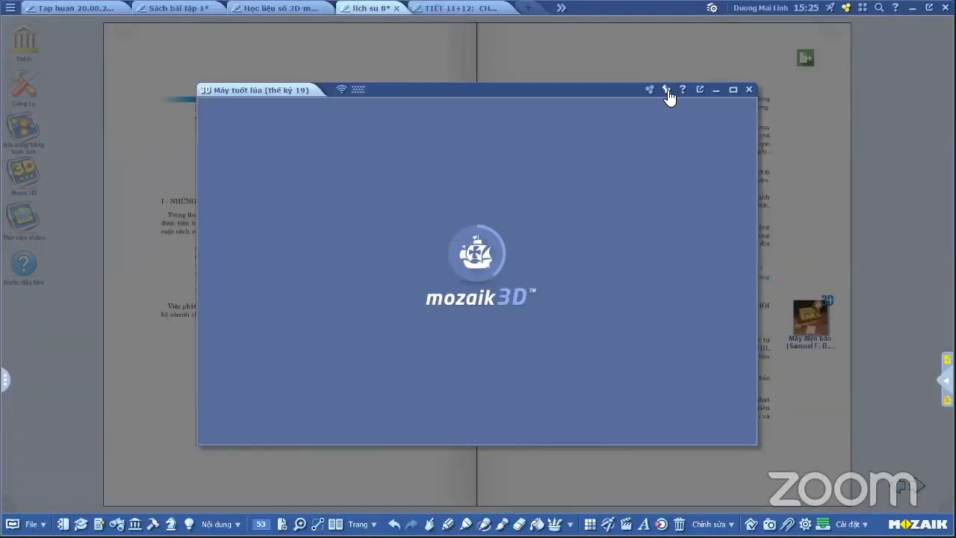
{"action": "left_click", "coordinate": [667, 90]}
{"action": "left_click", "coordinate": [650, 211]}
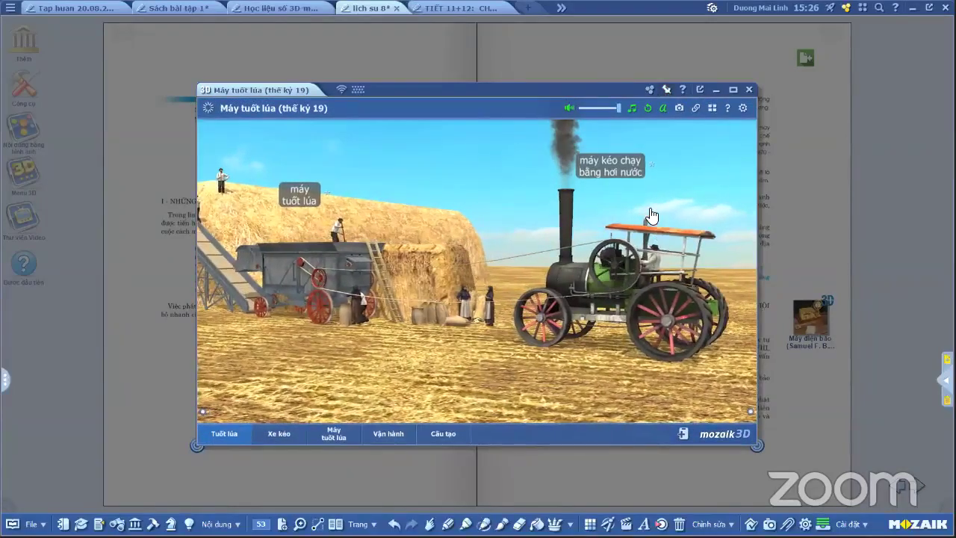
{"action": "key", "text": "Escape"}
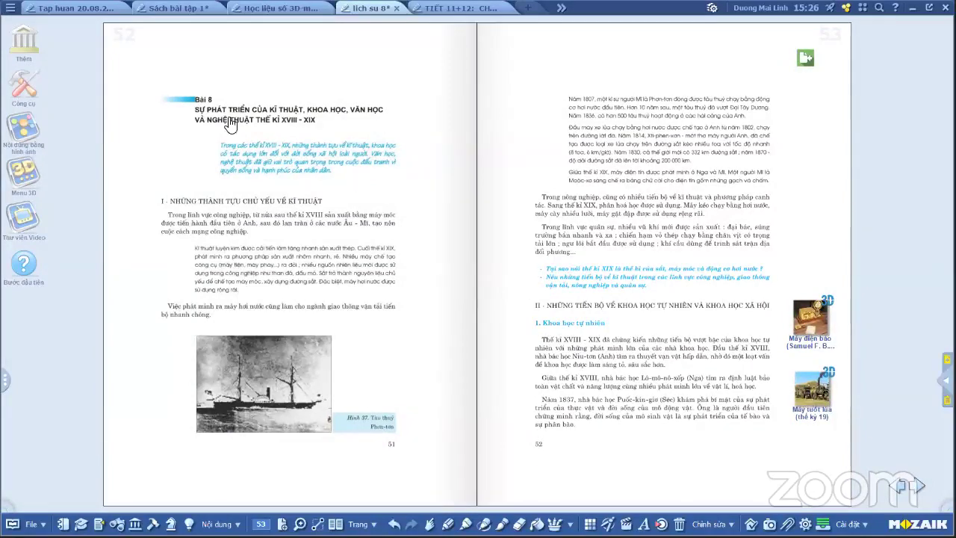
Insert the Động cơ hơi nước của Watt (thế kỷ 18) scene from the 3D workbook as a large icon below the thresher icon on page 53
{"action": "left_click", "coordinate": [253, 14]}
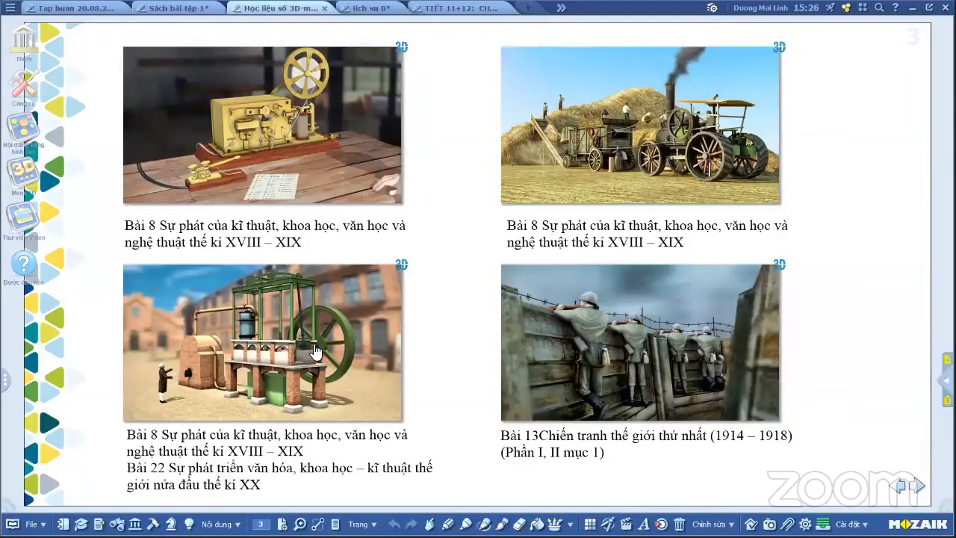
{"action": "left_click", "coordinate": [239, 360]}
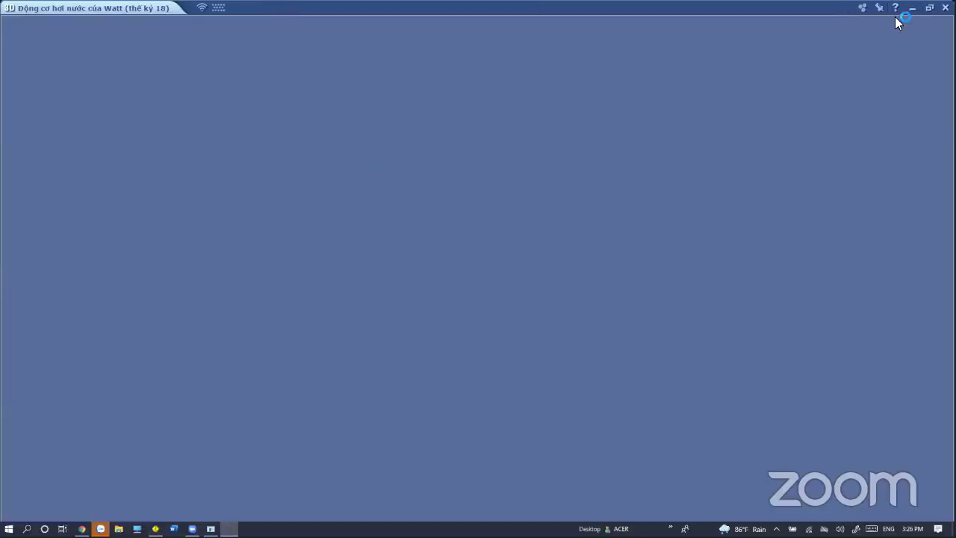
{"action": "left_click", "coordinate": [929, 7]}
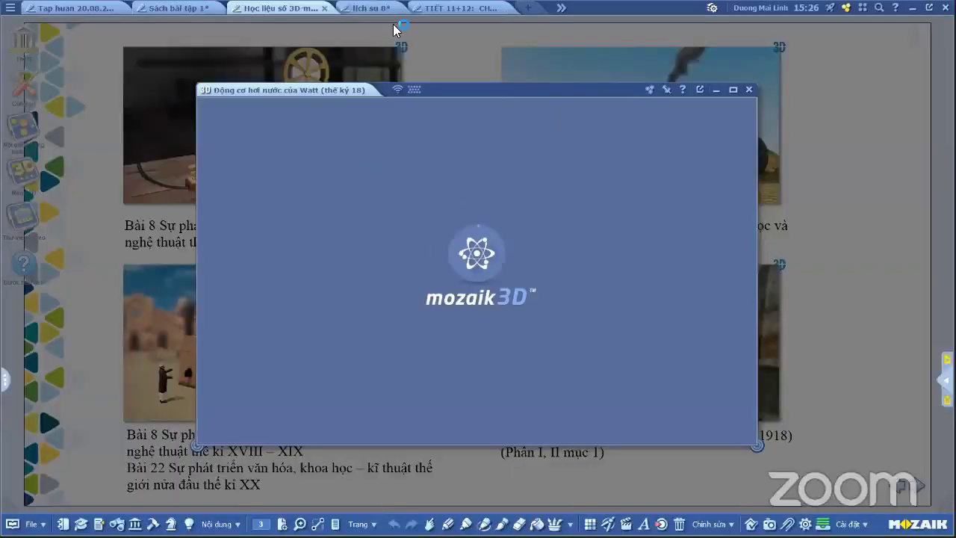
{"action": "left_click", "coordinate": [366, 10]}
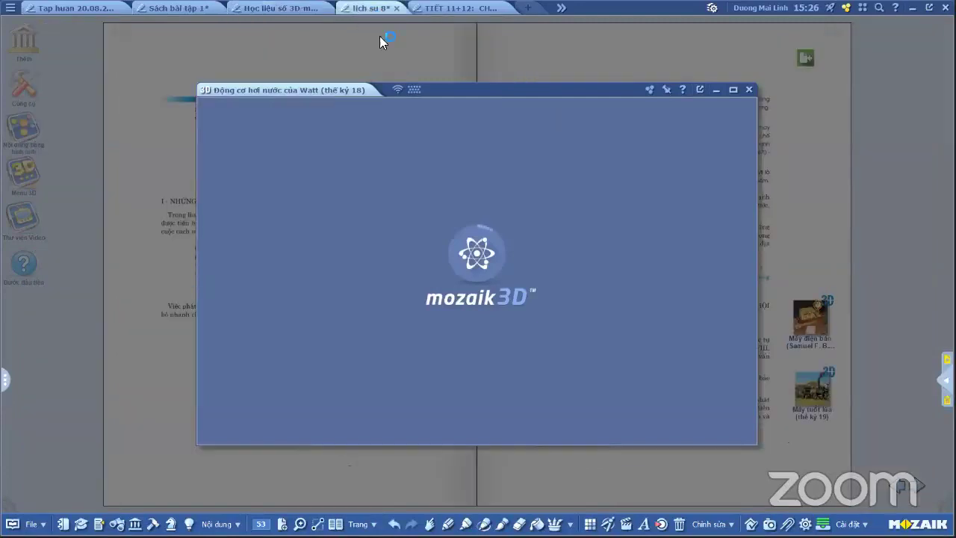
{"action": "left_click", "coordinate": [665, 91]}
{"action": "left_click", "coordinate": [640, 215]}
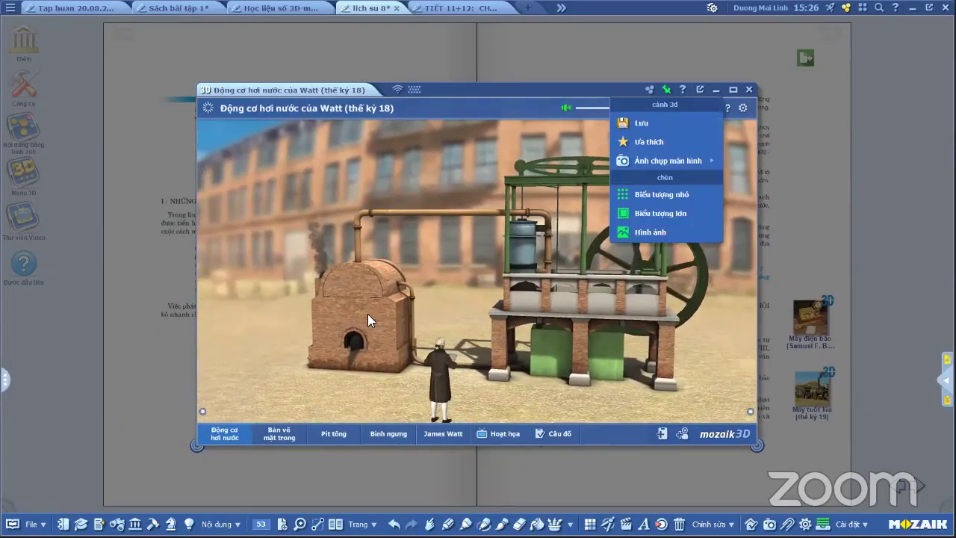
{"action": "left_click", "coordinate": [659, 215]}
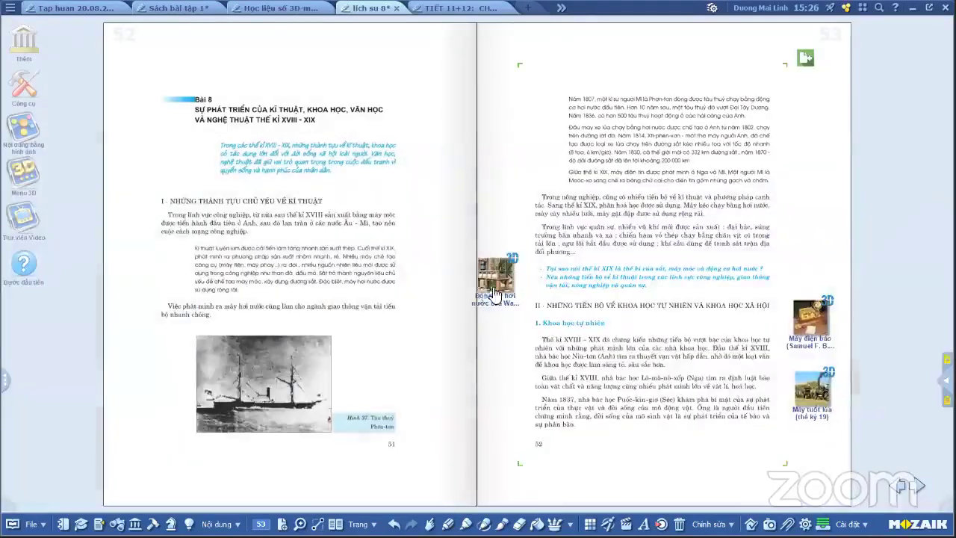
{"action": "left_click_drag", "start_coordinate": [797, 469], "coordinate": [803, 463]}
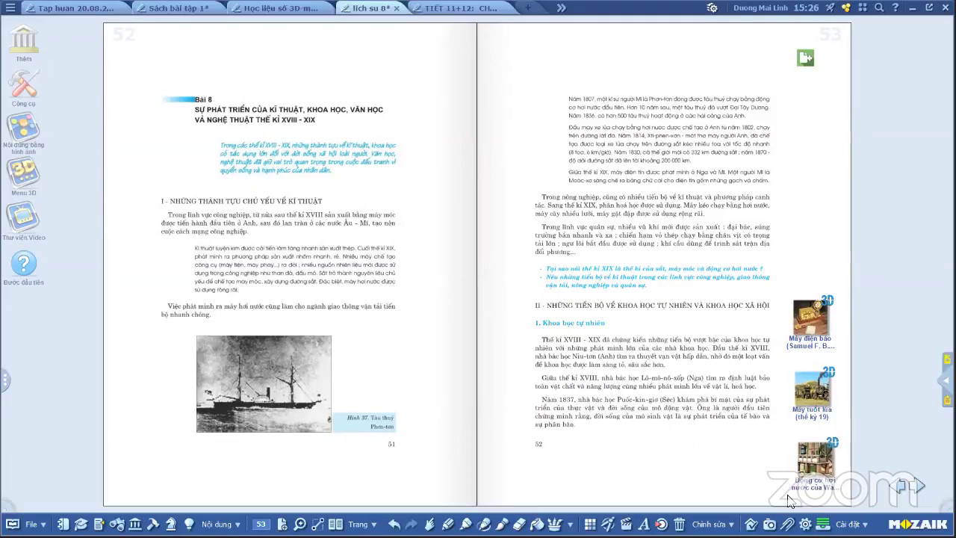
Look through the rest of Bài 8 up to textbook page 57 and return to page 53
{"action": "left_click", "coordinate": [918, 486]}
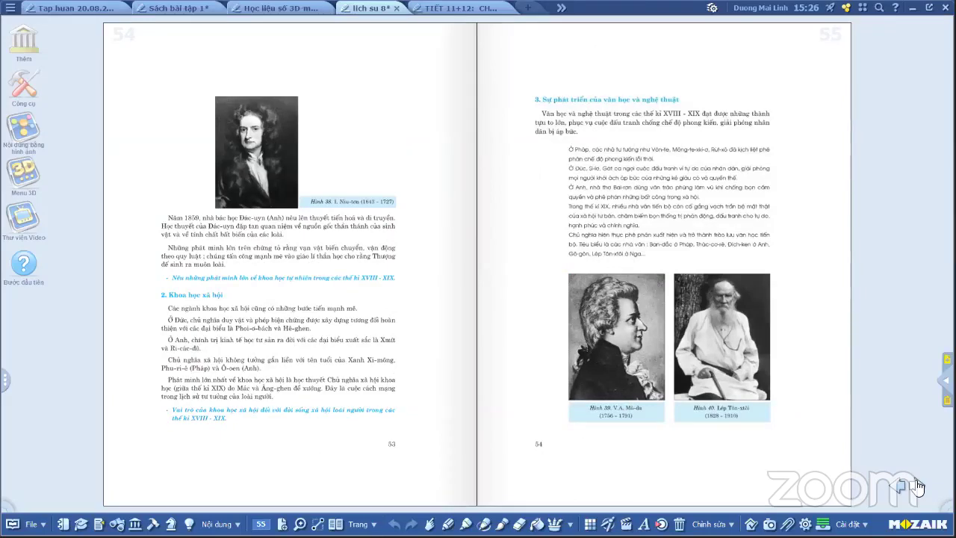
{"action": "left_click", "coordinate": [918, 486]}
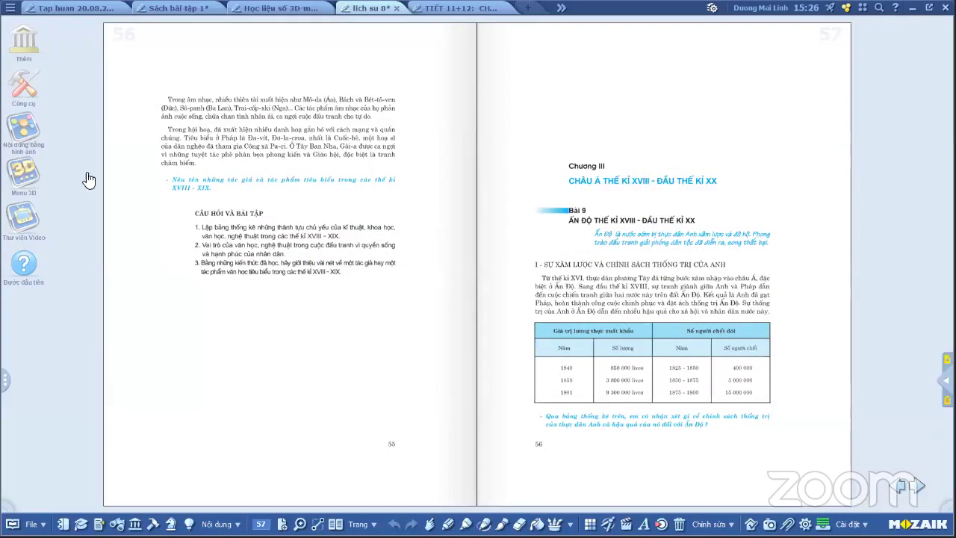
{"action": "left_click", "coordinate": [901, 489]}
{"action": "left_click", "coordinate": [901, 492]}
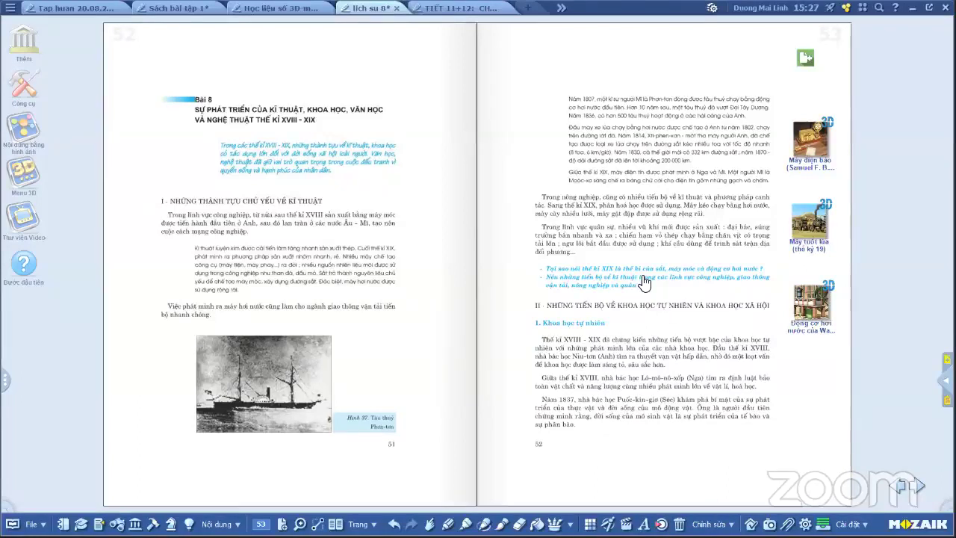
Open the media library, clear the previous search and search the Internet videos for "máy điện báo"
{"action": "left_click", "coordinate": [661, 524]}
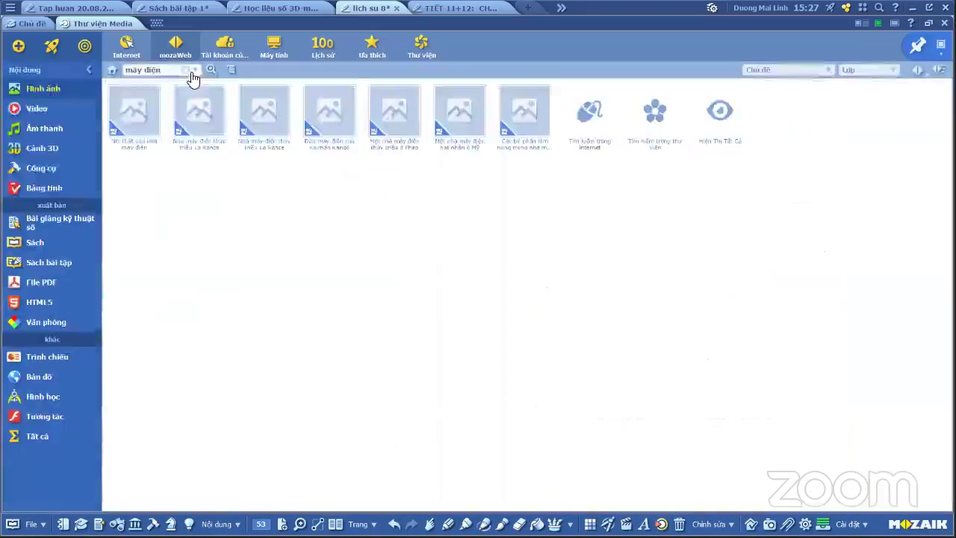
{"action": "left_click", "coordinate": [193, 72]}
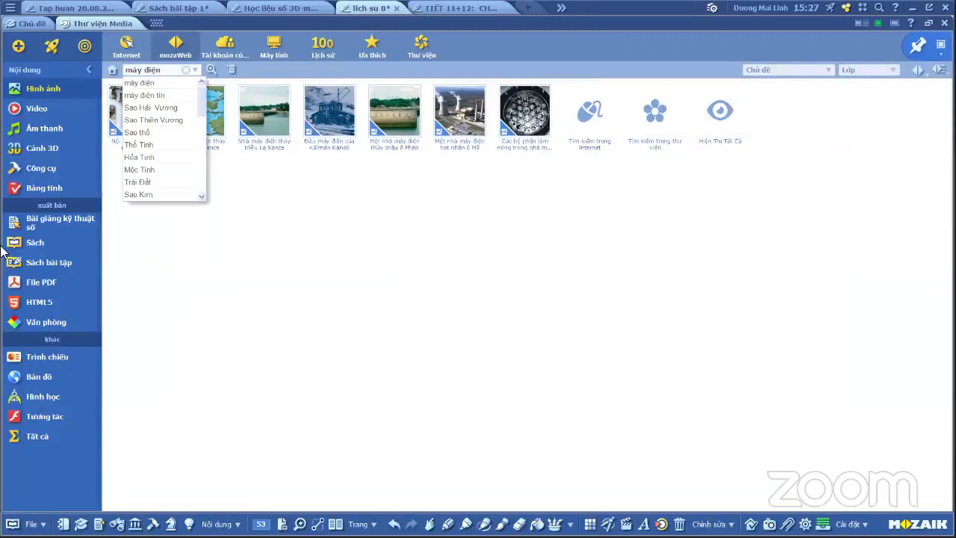
{"action": "left_click", "coordinate": [154, 156]}
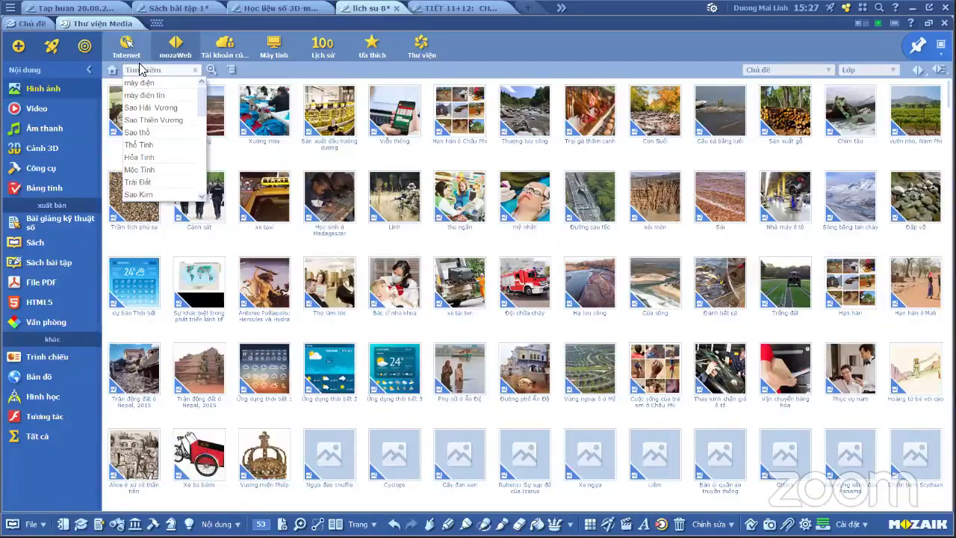
{"action": "left_click", "coordinate": [140, 69]}
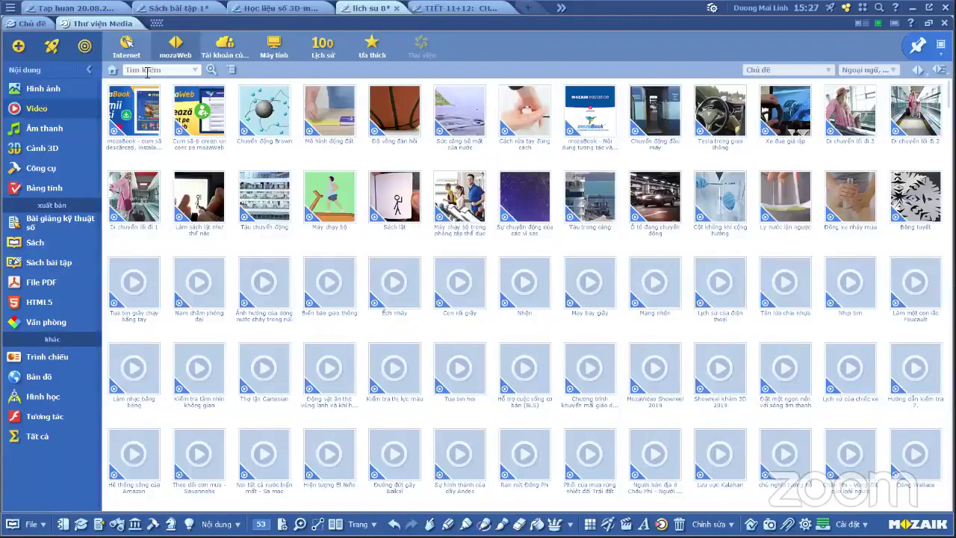
{"action": "type", "text": "máy điện bá"}
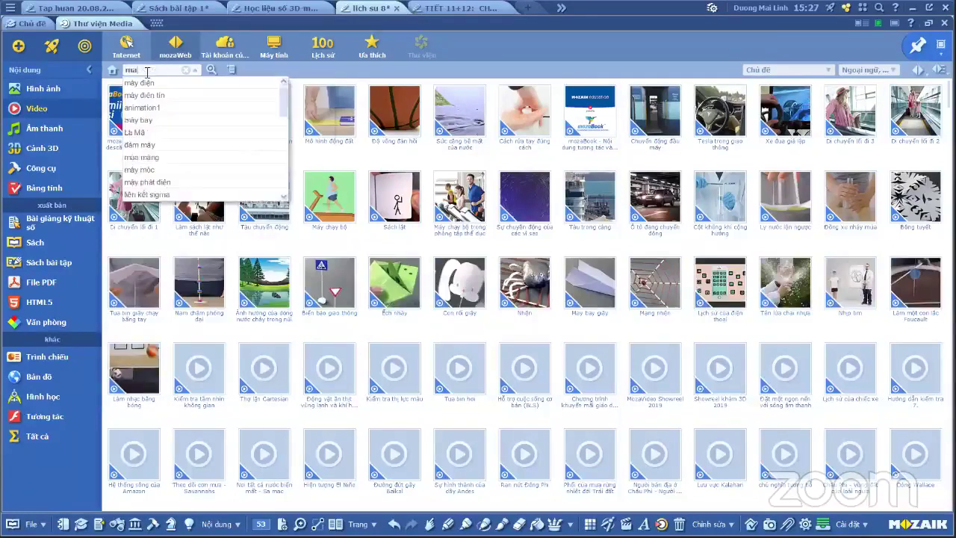
{"action": "type", "text": "o"}
{"action": "key", "text": "Return"}
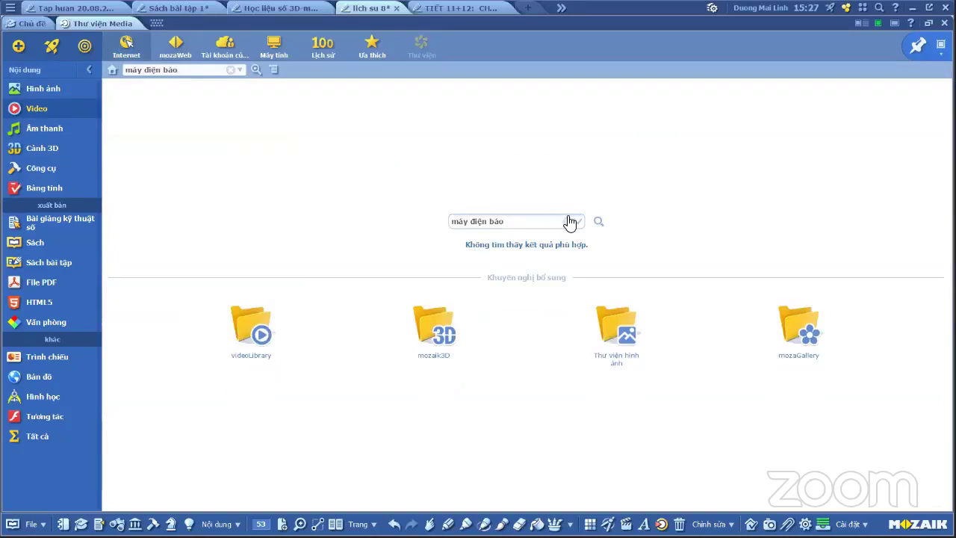
Clear the video search and search the Internet images for "máy điện báo"
{"action": "left_click", "coordinate": [566, 221]}
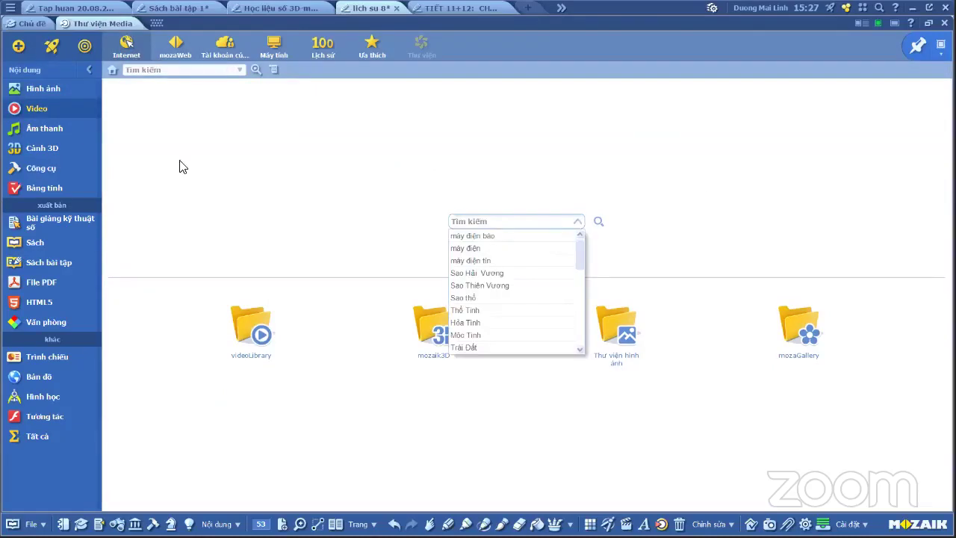
{"action": "left_click", "coordinate": [51, 91]}
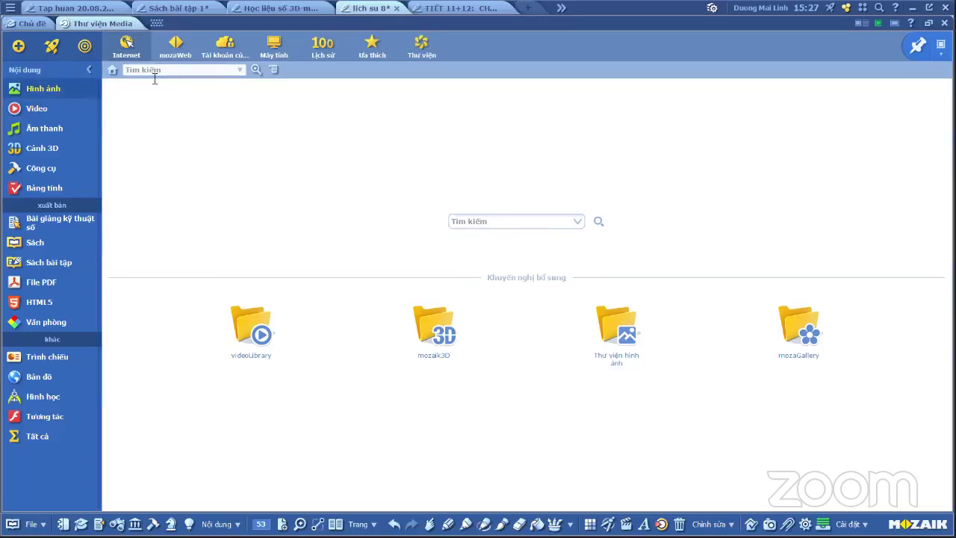
{"action": "left_click", "coordinate": [154, 79]}
{"action": "type", "text": "mày diện bá"}
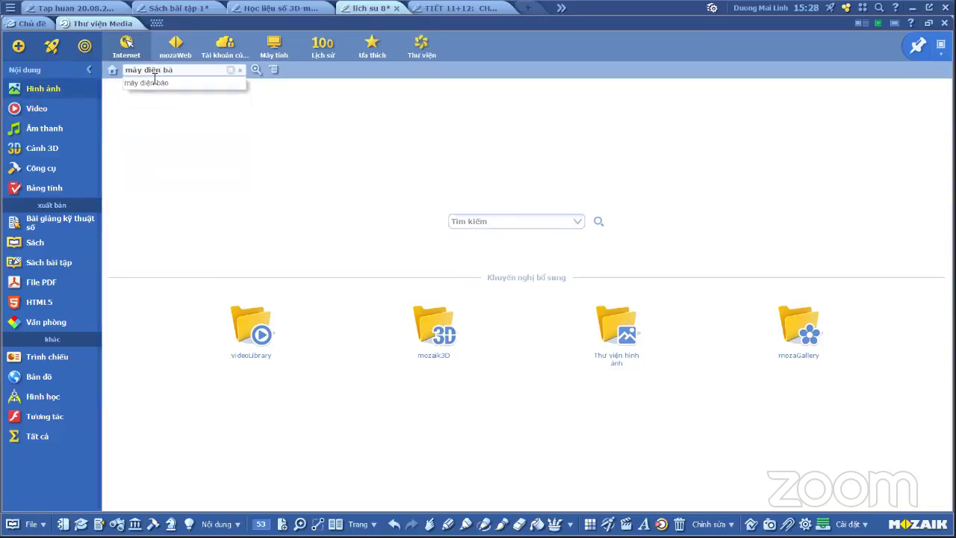
{"action": "left_click", "coordinate": [155, 80]}
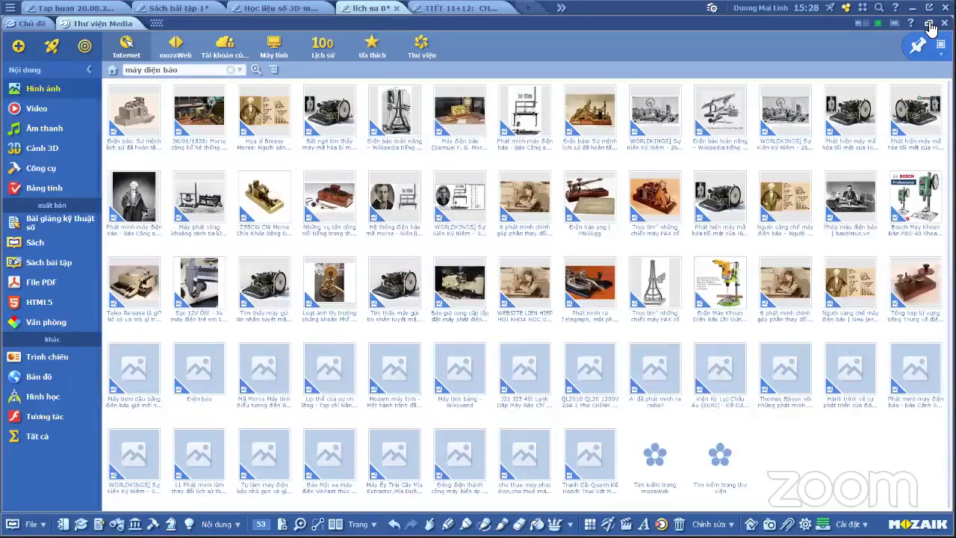
Dock the media library beside the book pages and browse the "máy điện báo" image results
{"action": "left_click", "coordinate": [930, 26]}
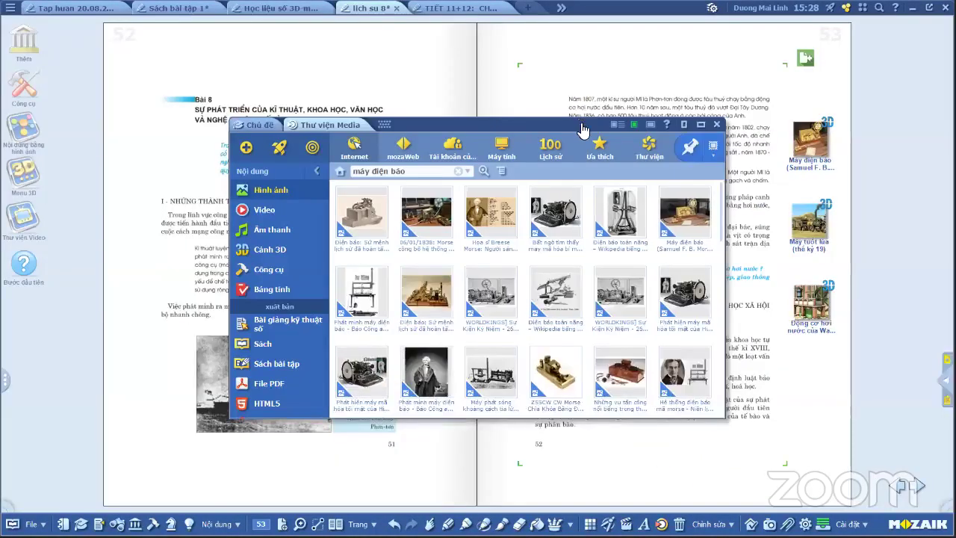
{"action": "left_click_drag", "start_coordinate": [306, 123], "coordinate": [277, 120]}
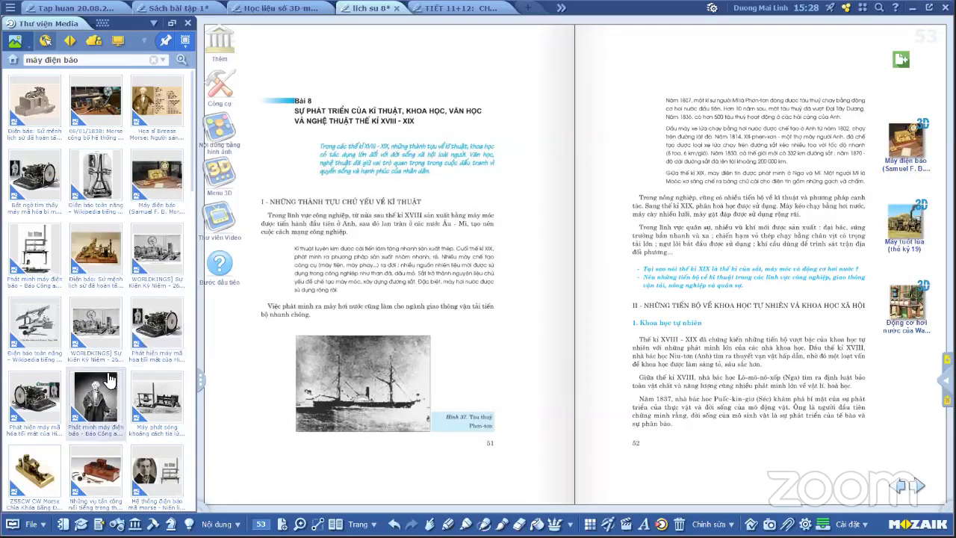
{"action": "scroll", "coordinate": [117, 305], "scroll_direction": "down", "scroll_amount": 6}
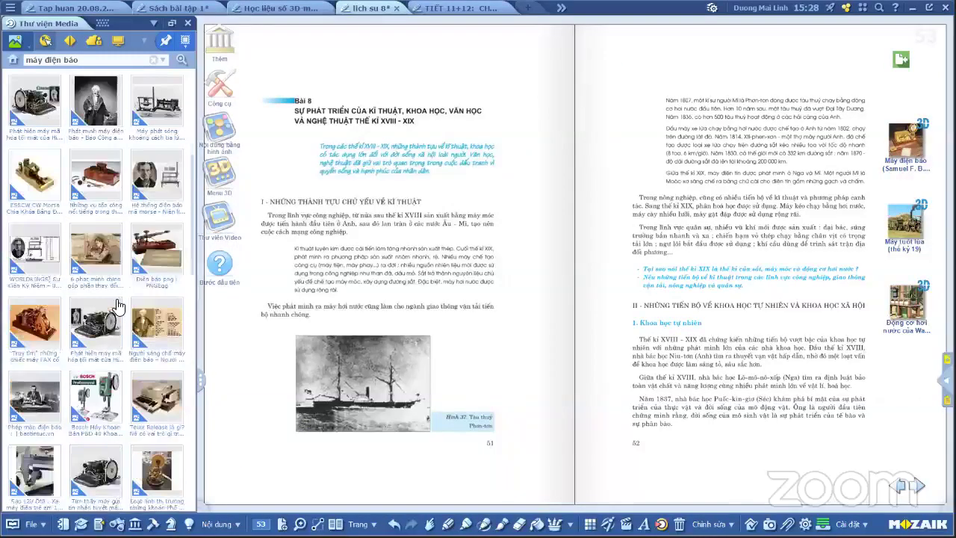
{"action": "scroll", "coordinate": [117, 293], "scroll_direction": "down", "scroll_amount": 5}
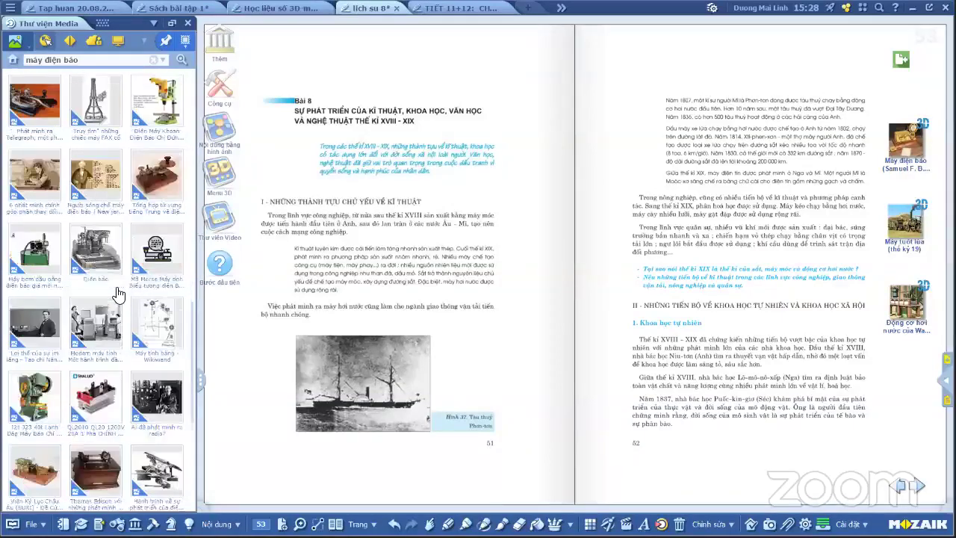
{"action": "scroll", "coordinate": [118, 294], "scroll_direction": "up", "scroll_amount": 1}
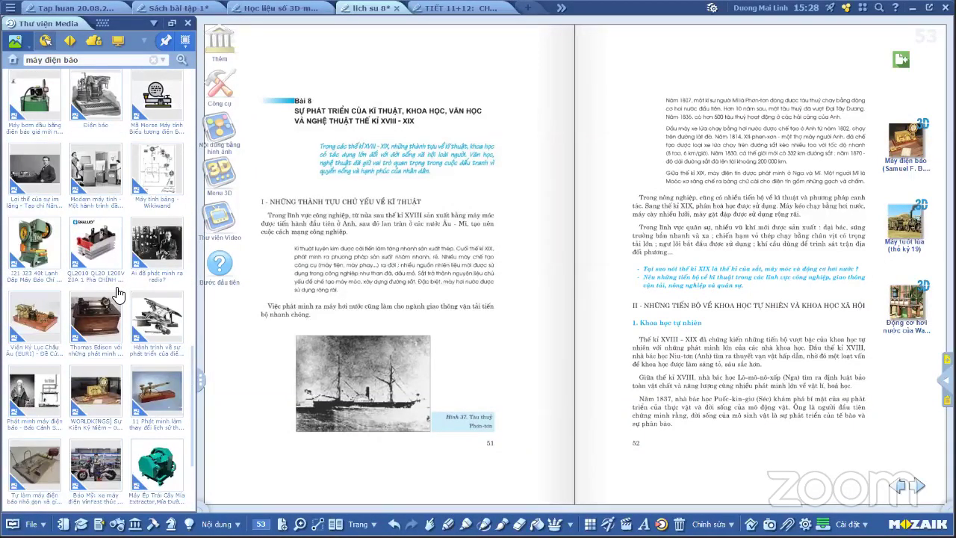
{"action": "scroll", "coordinate": [117, 293], "scroll_direction": "up", "scroll_amount": 10}
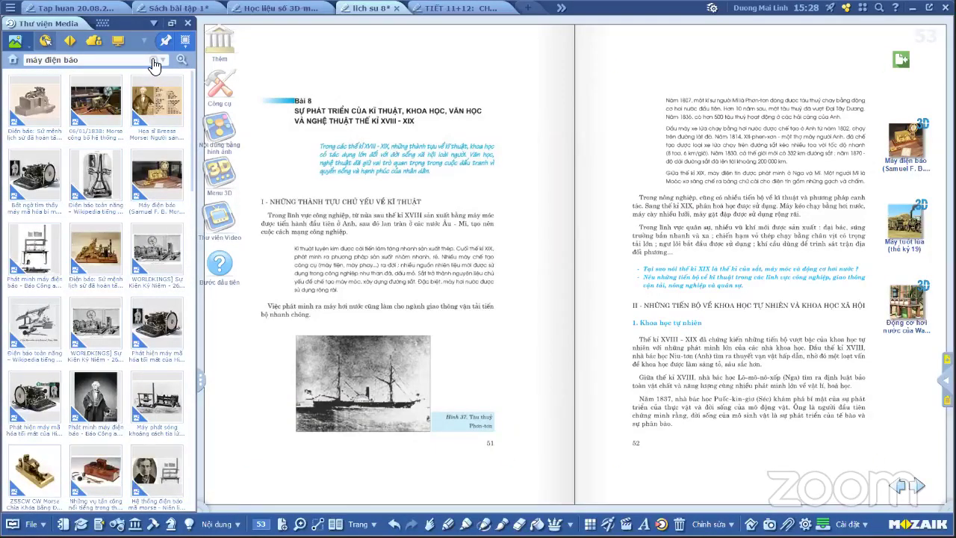
Clear the image search, try another "máy điện" query, and search the Internet images again for "máy điện báo"
{"action": "left_click", "coordinate": [152, 59]}
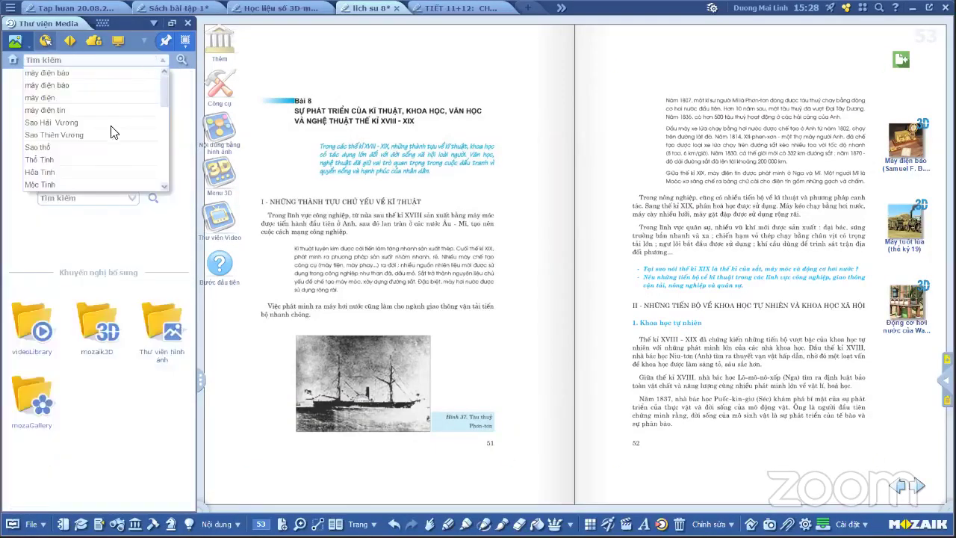
{"action": "left_click", "coordinate": [23, 46]}
{"action": "left_click", "coordinate": [64, 59]}
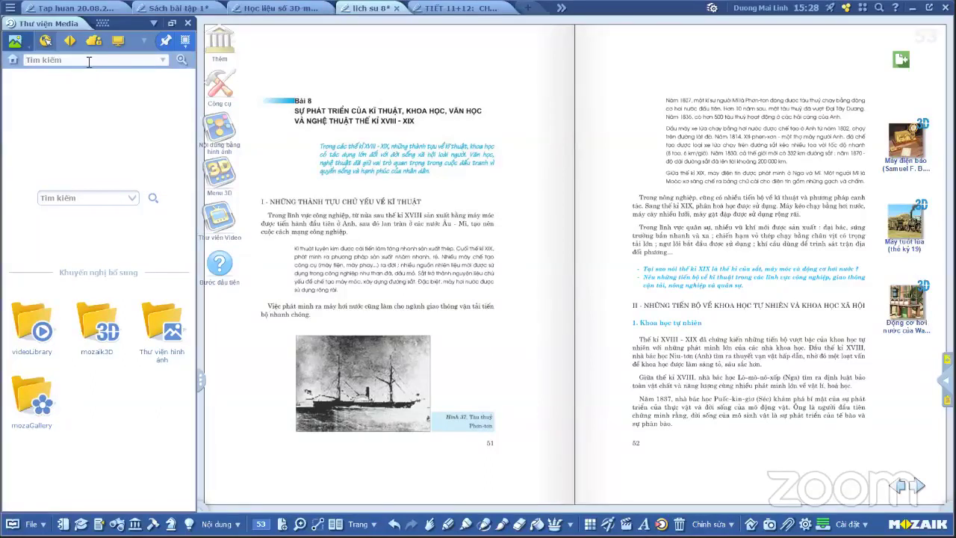
{"action": "type", "text": "máy điện"}
{"action": "type", "text": " khác"}
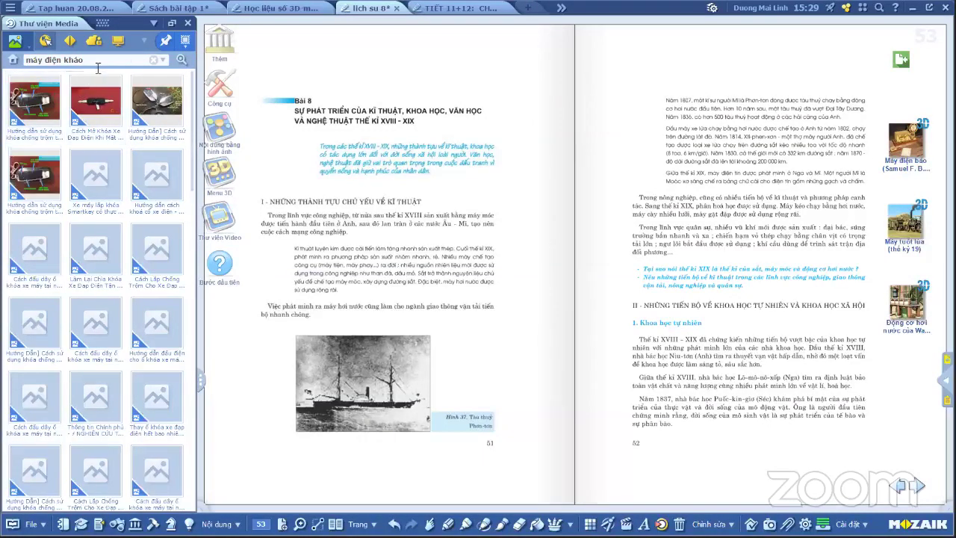
{"action": "left_click", "coordinate": [95, 61]}
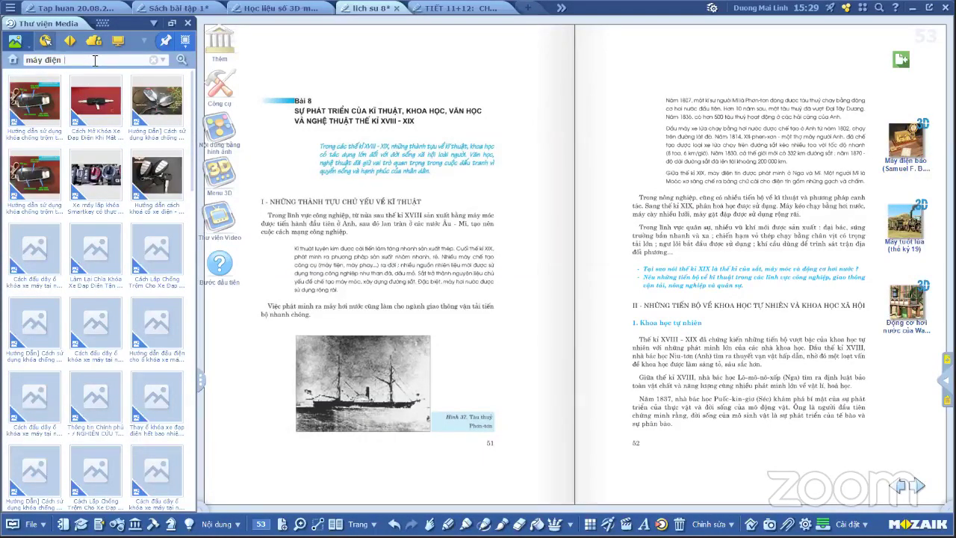
{"action": "key", "text": "Return"}
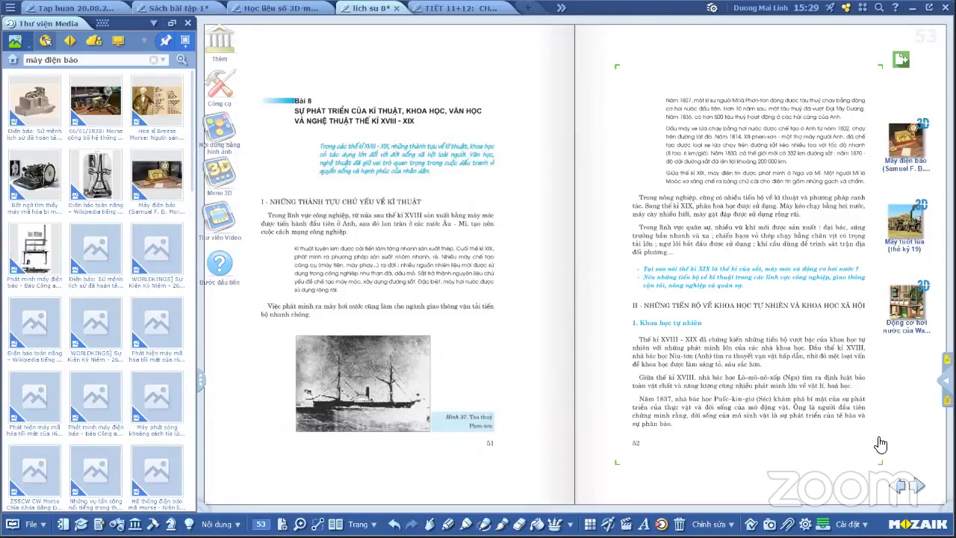
Look through the textbook up to page 59 and return to page 55
{"action": "left_click", "coordinate": [918, 487]}
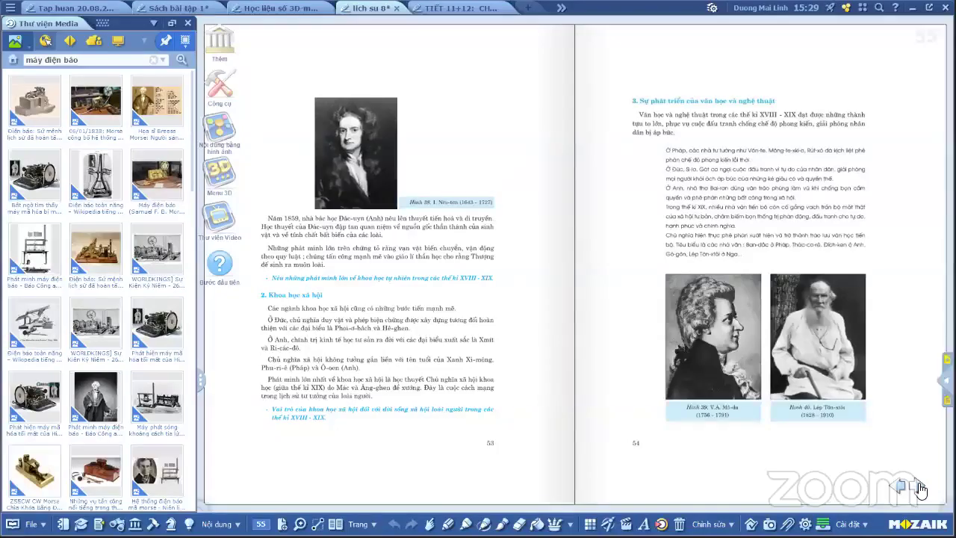
{"action": "left_click", "coordinate": [919, 486]}
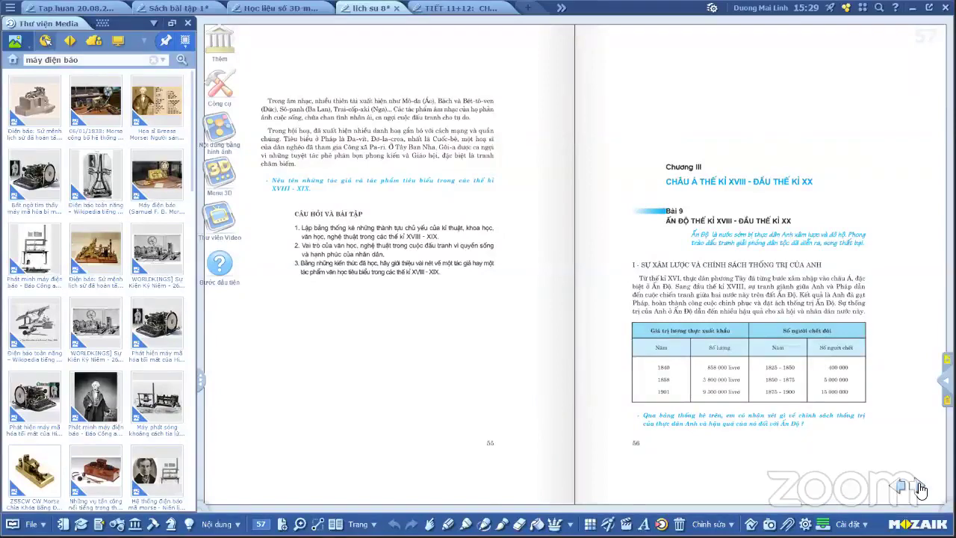
{"action": "left_click", "coordinate": [919, 486]}
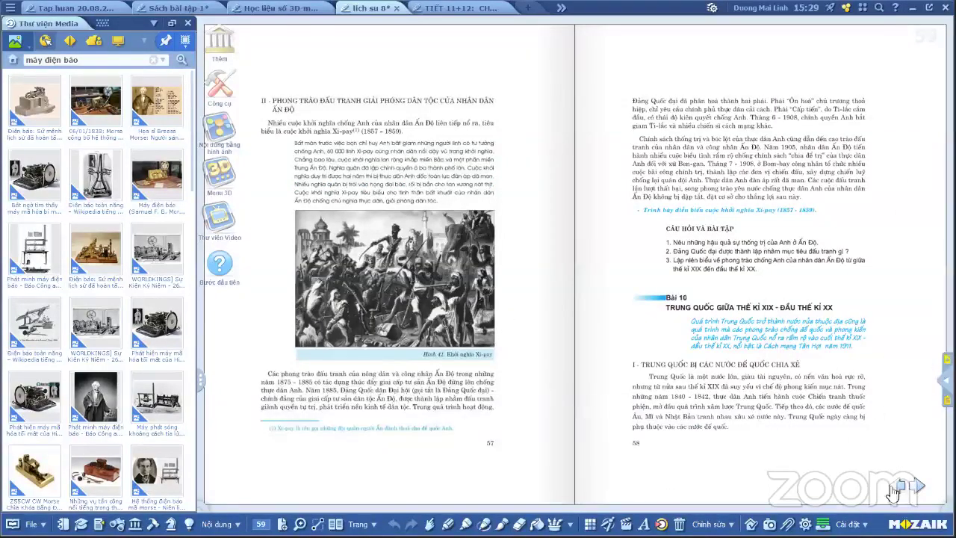
{"action": "left_click", "coordinate": [897, 487]}
{"action": "left_click", "coordinate": [898, 487]}
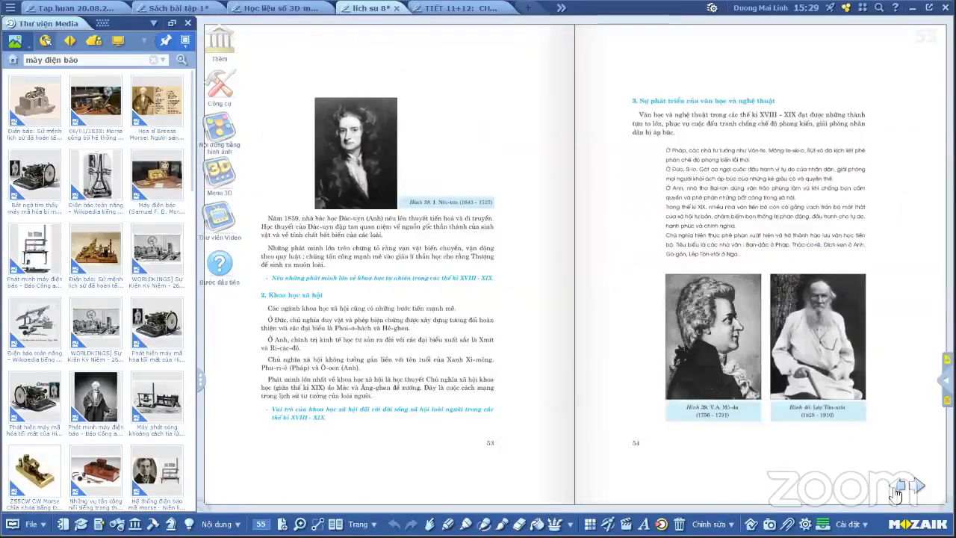
Switch to the TIẾT 11+12 presentation and look through its pages up to the Robert Fulton steamship page 11
{"action": "key", "text": "ctrl+Tab"}
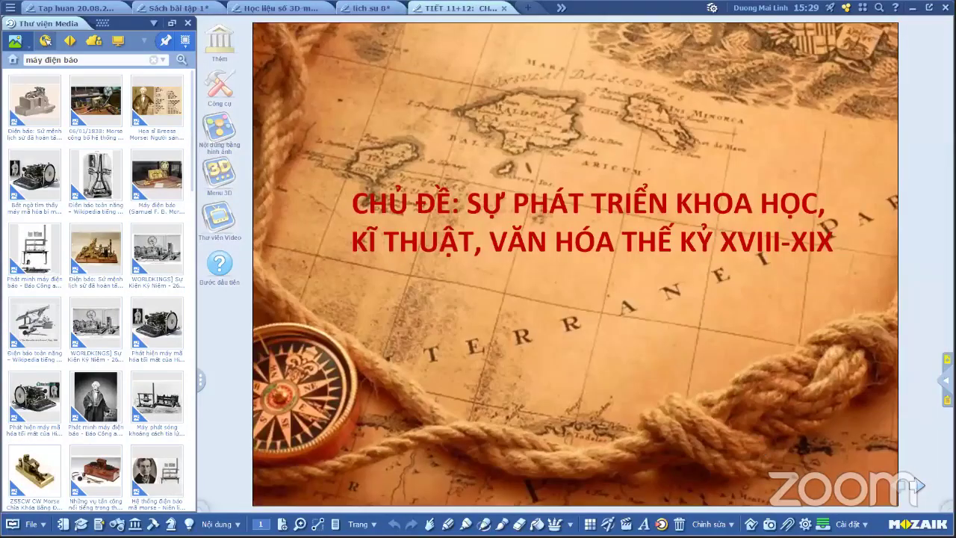
{"action": "left_click", "coordinate": [919, 485]}
{"action": "left_click", "coordinate": [919, 487]}
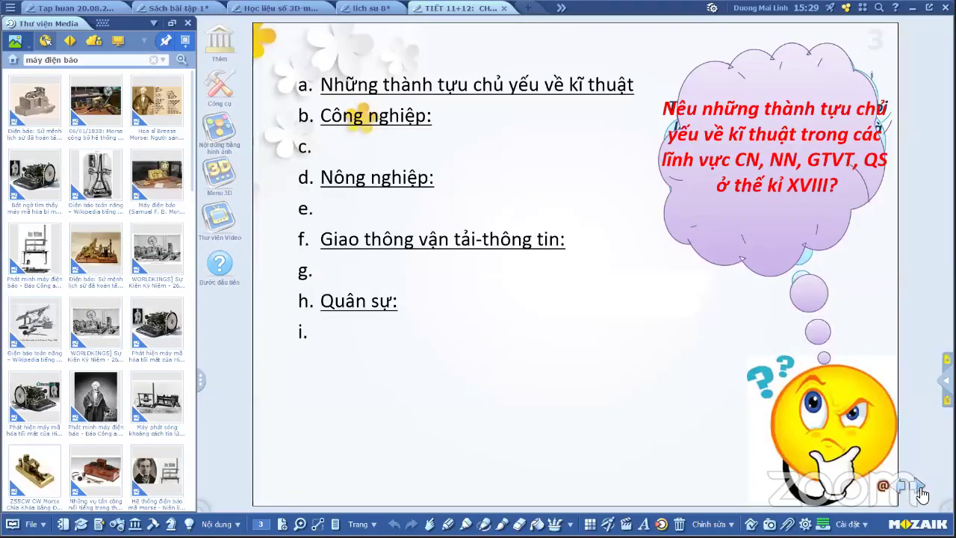
{"action": "left_click", "coordinate": [919, 487]}
{"action": "left_click", "coordinate": [919, 487]}
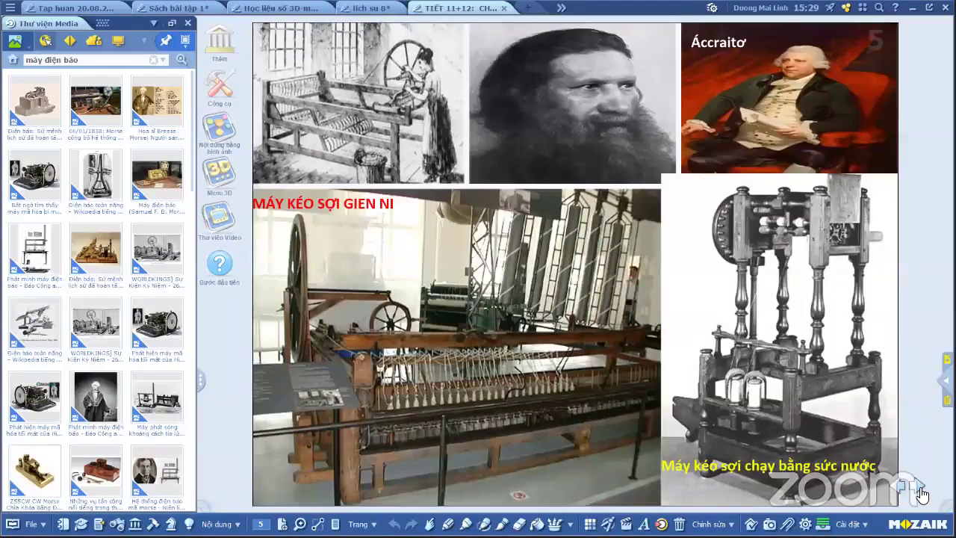
{"action": "left_click", "coordinate": [920, 487]}
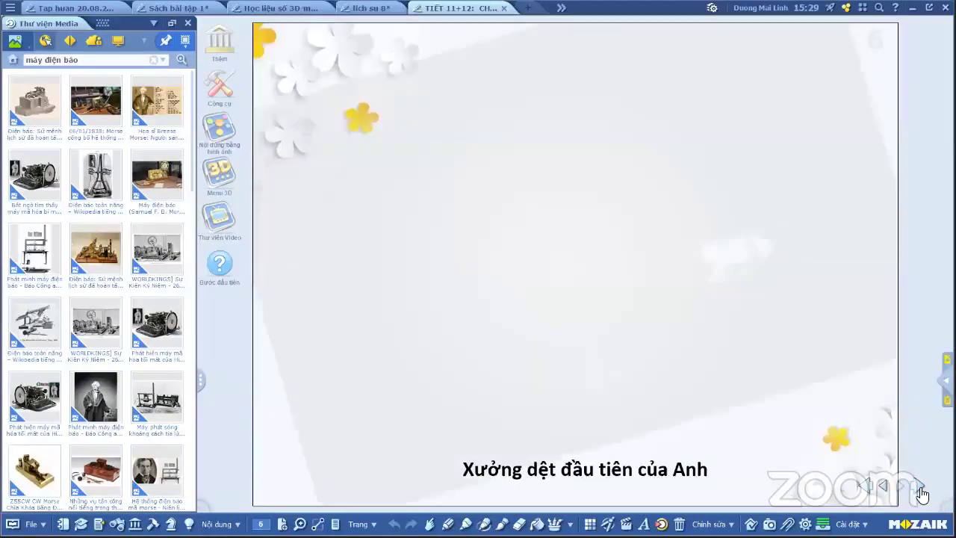
{"action": "left_click", "coordinate": [919, 487]}
{"action": "left_click", "coordinate": [919, 487]}
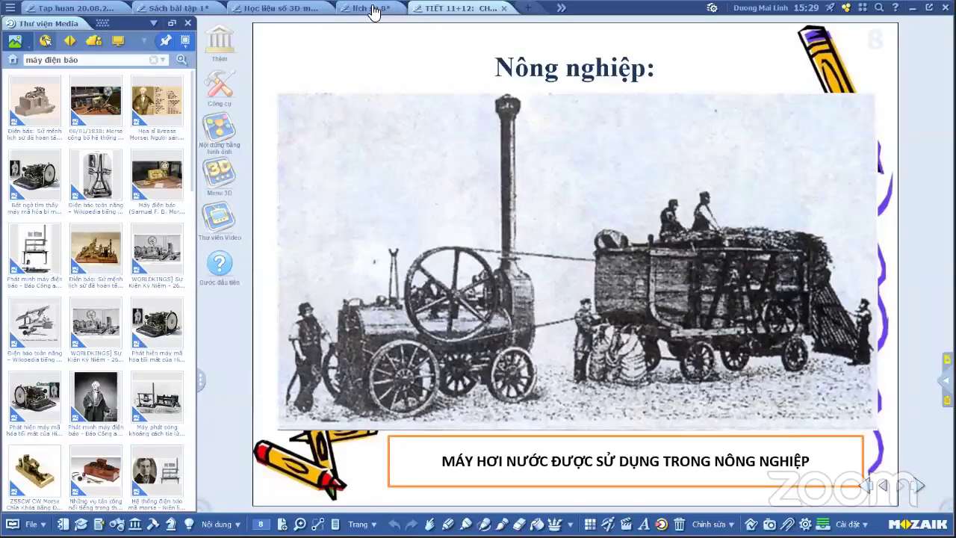
{"action": "left_click", "coordinate": [922, 489]}
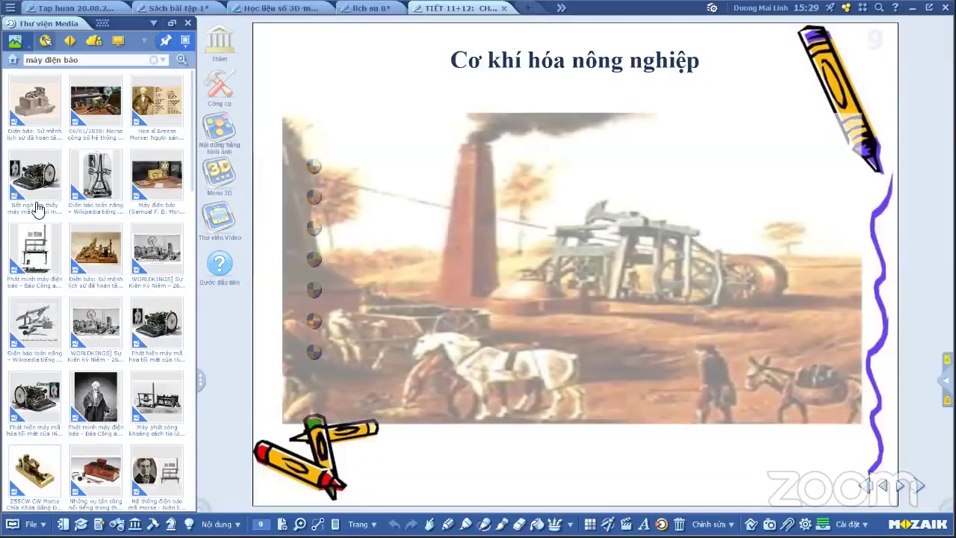
{"action": "left_click", "coordinate": [919, 490]}
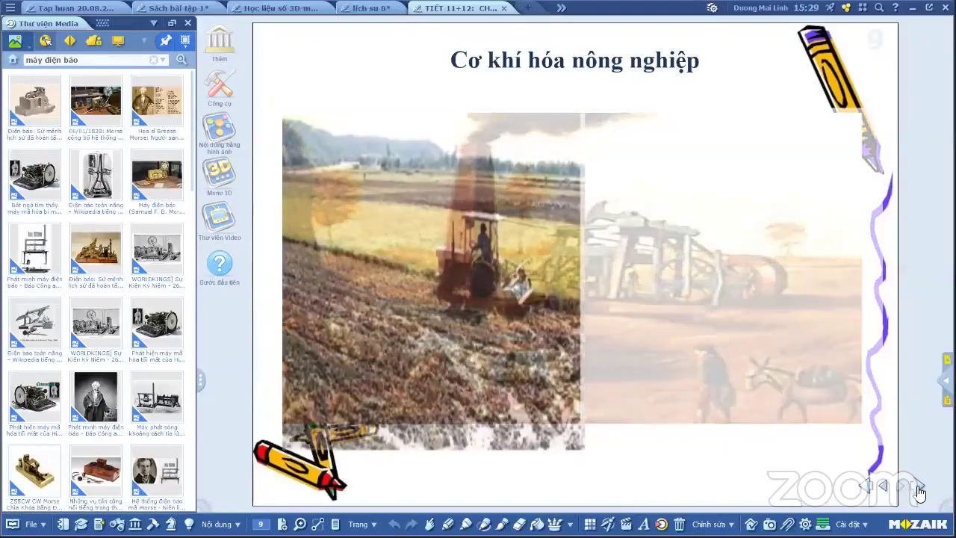
{"action": "left_click", "coordinate": [908, 488]}
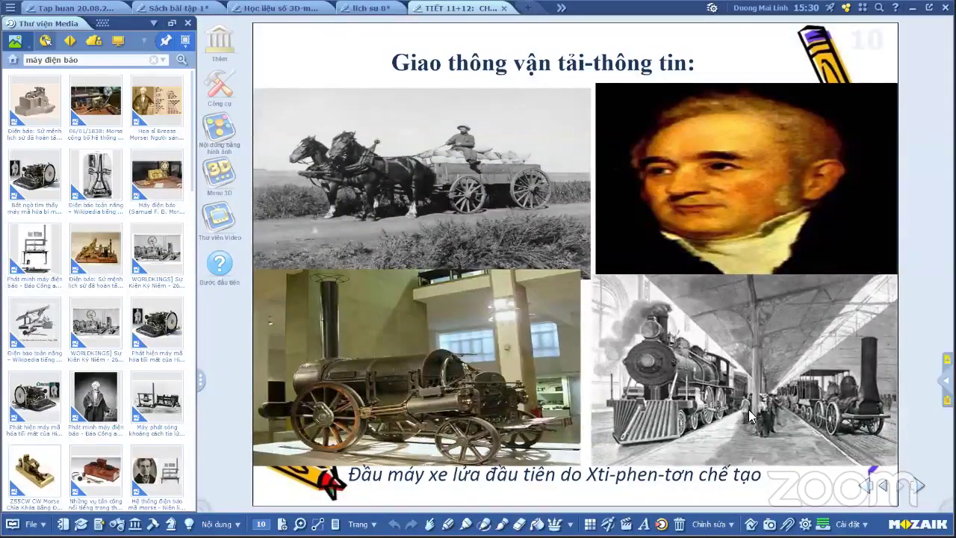
{"action": "left_click", "coordinate": [920, 487]}
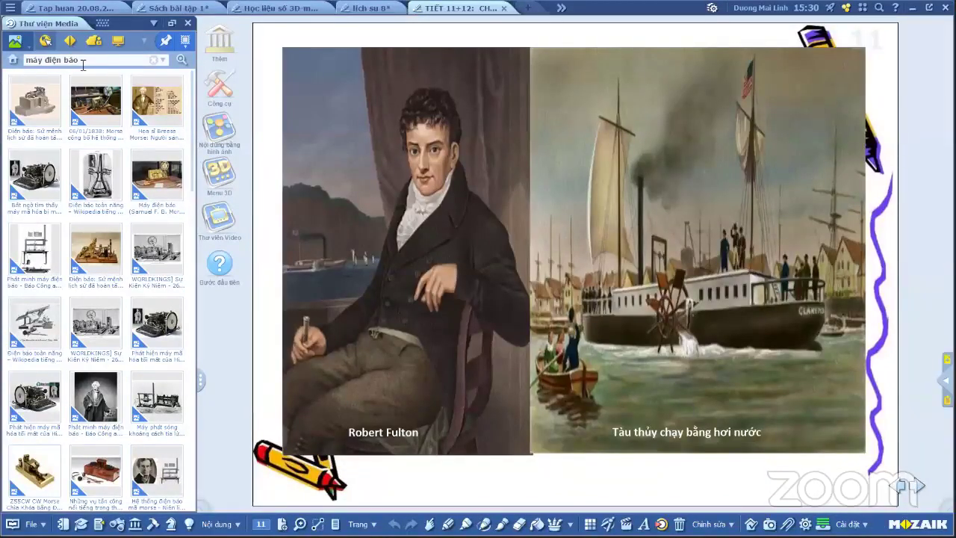
Replace the media library search with "tàu thủy chạy bằng hơi nước" and search the Internet images
{"action": "key", "text": "ctrl+a"}
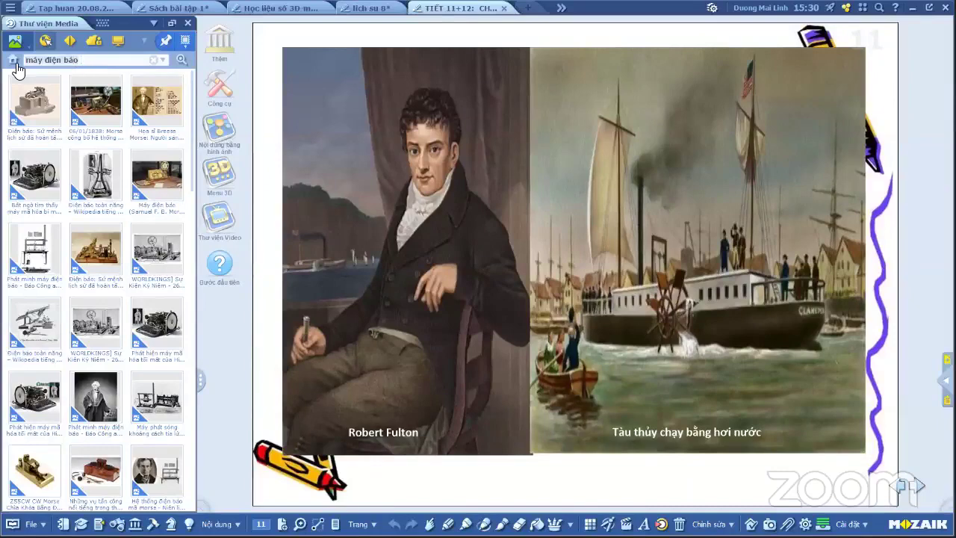
{"action": "type", "text": "tai"}
{"action": "type", "text": "f"}
{"action": "type", "text": " thủy chạy "}
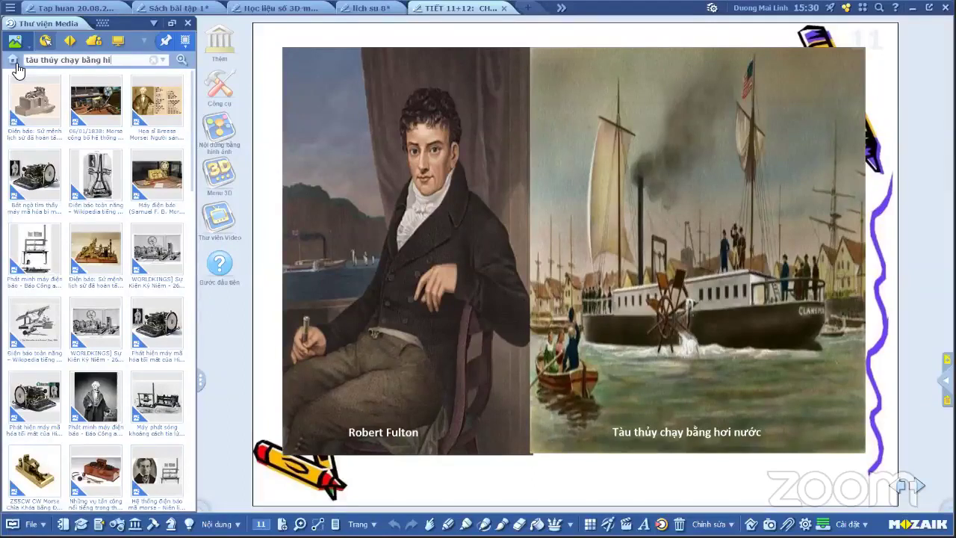
{"action": "type", "text": "bằng hơi nuoc"}
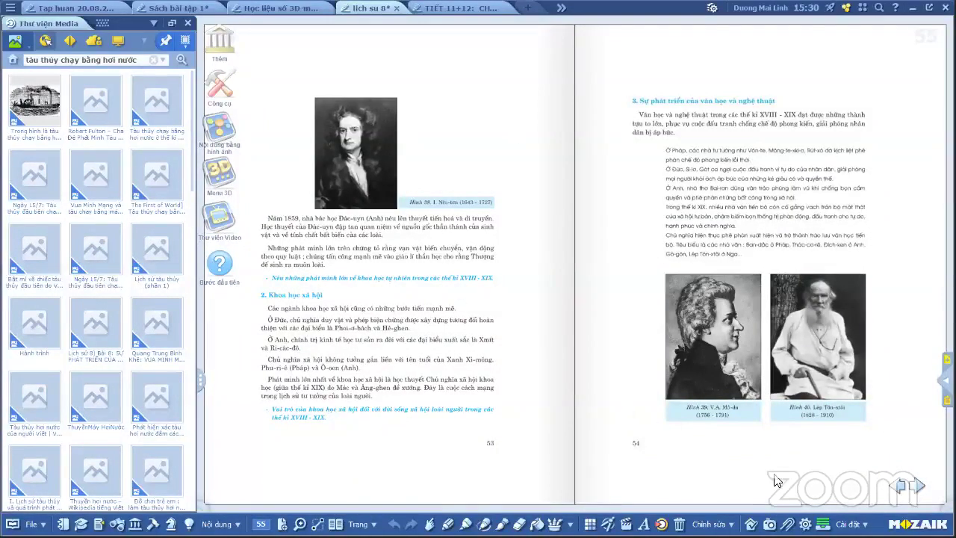
Return to page 53 of lich su 8 and insert the sailing steamship image from the results as an icon beside Hình 37
{"action": "left_click", "coordinate": [901, 493]}
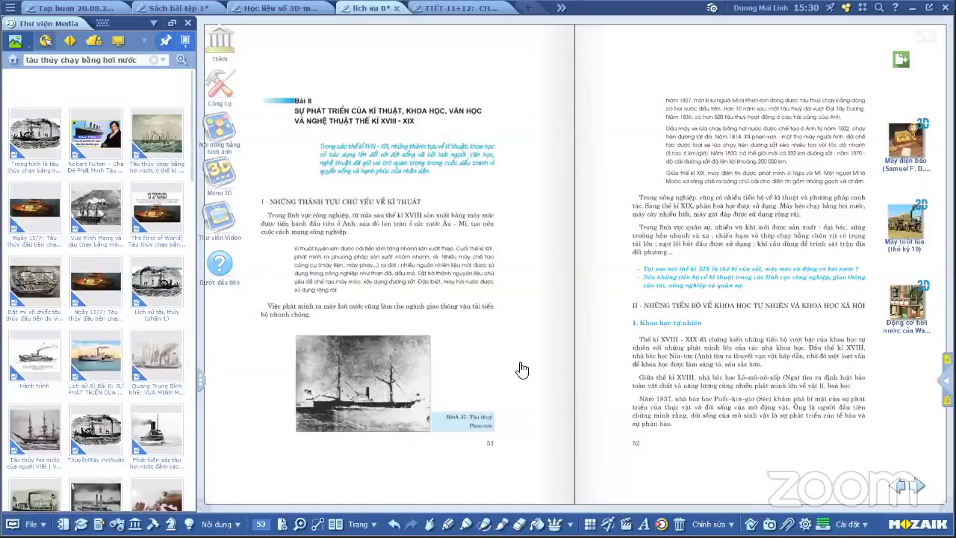
{"action": "left_click_drag", "start_coordinate": [366, 236], "coordinate": [367, 238]}
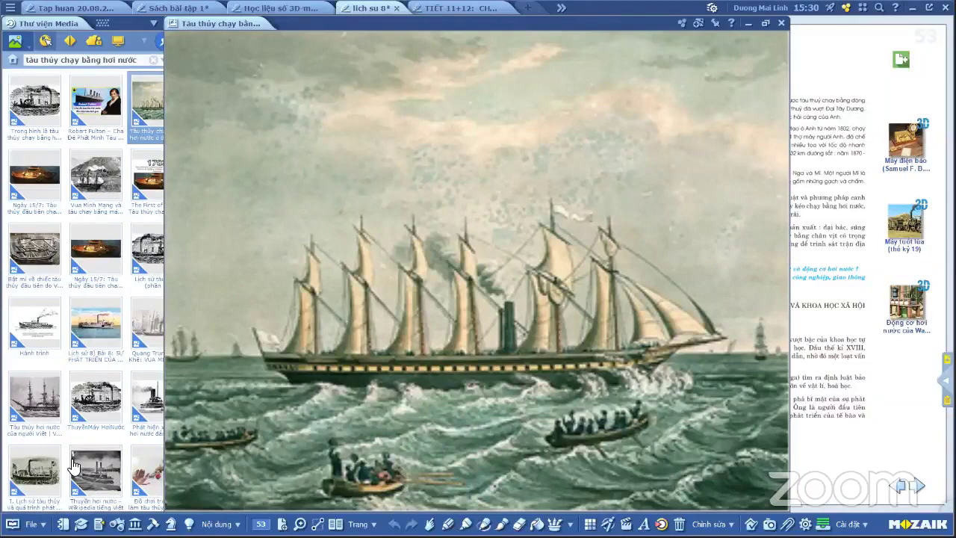
{"action": "key", "text": "Escape"}
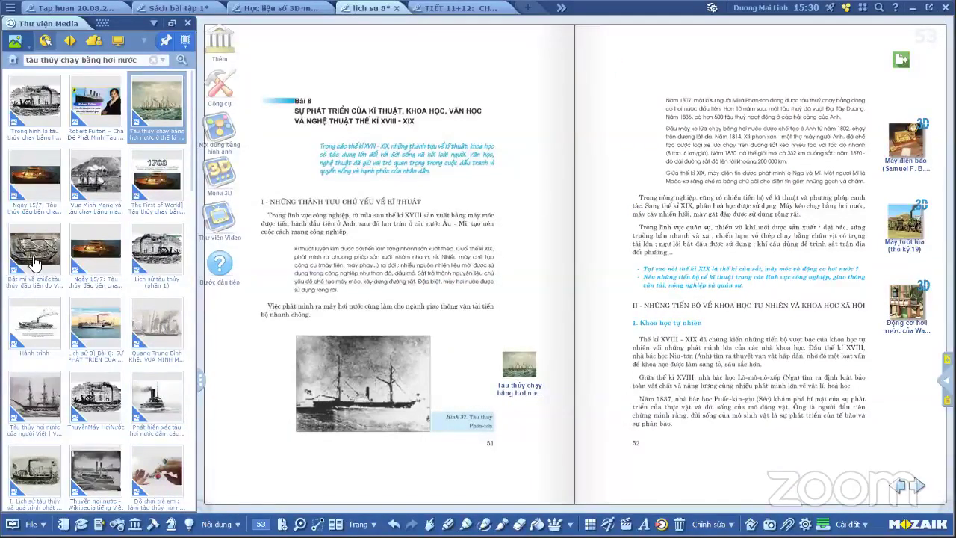
Move the steamship image icon closer to Hình 37 and place the Robert Fulton image beside the figure's caption
{"action": "scroll", "coordinate": [86, 280], "scroll_direction": "down", "scroll_amount": 4}
{"action": "left_click_drag", "start_coordinate": [519, 364], "coordinate": [471, 366]}
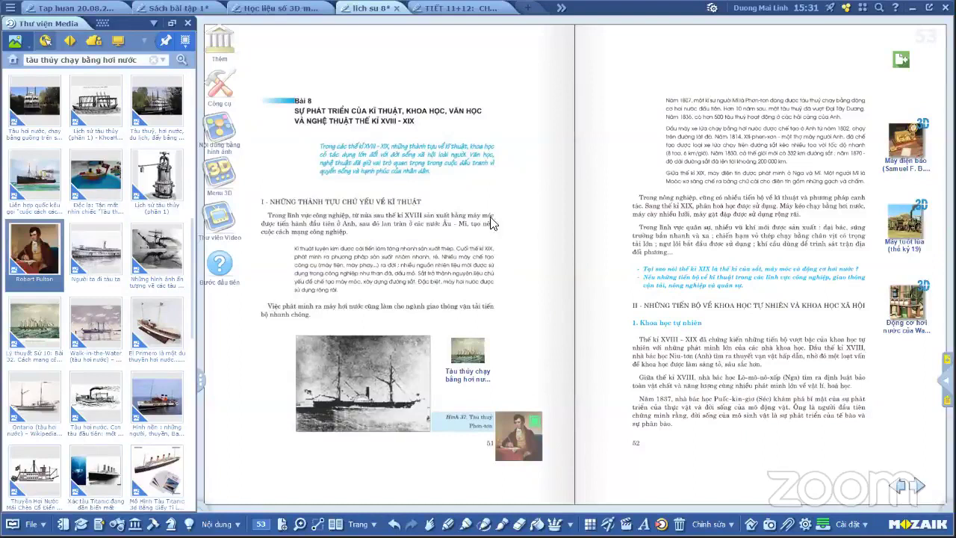
{"action": "left_click", "coordinate": [535, 357]}
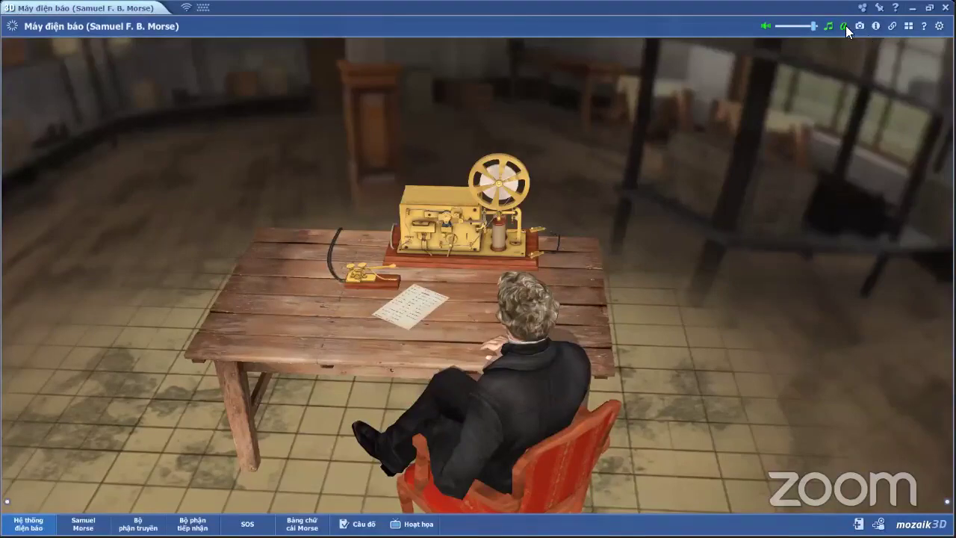
Hide the labels in the Morse telegraph scene and insert a snapshot of the telegraph table and seated man into the textbook
{"action": "scroll", "coordinate": [456, 249], "scroll_direction": "up", "scroll_amount": 3}
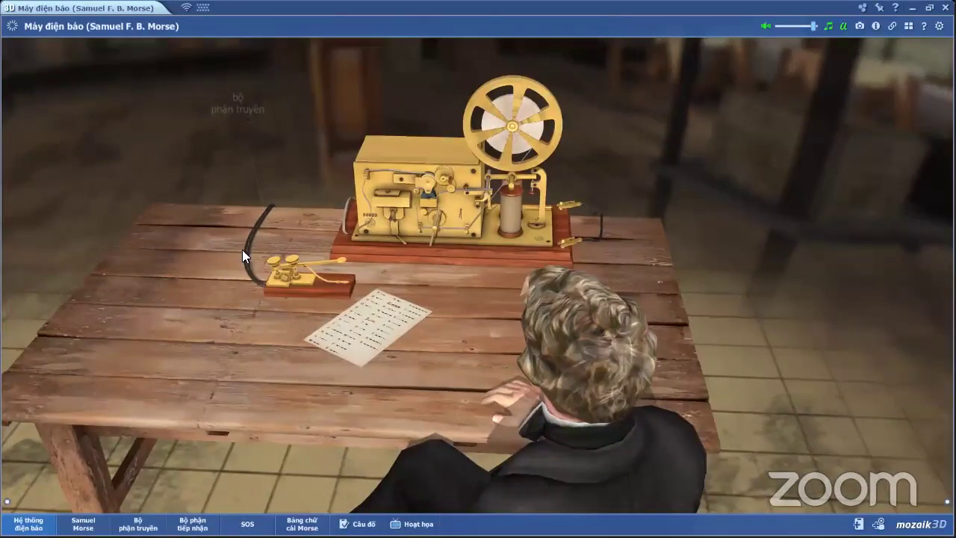
{"action": "left_click_drag", "start_coordinate": [551, 342], "coordinate": [546, 172]}
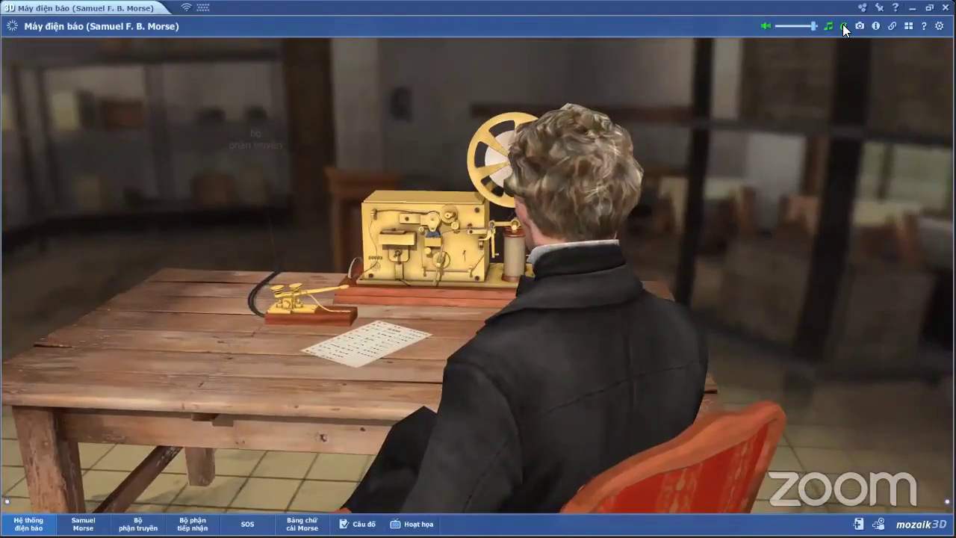
{"action": "left_click", "coordinate": [842, 26]}
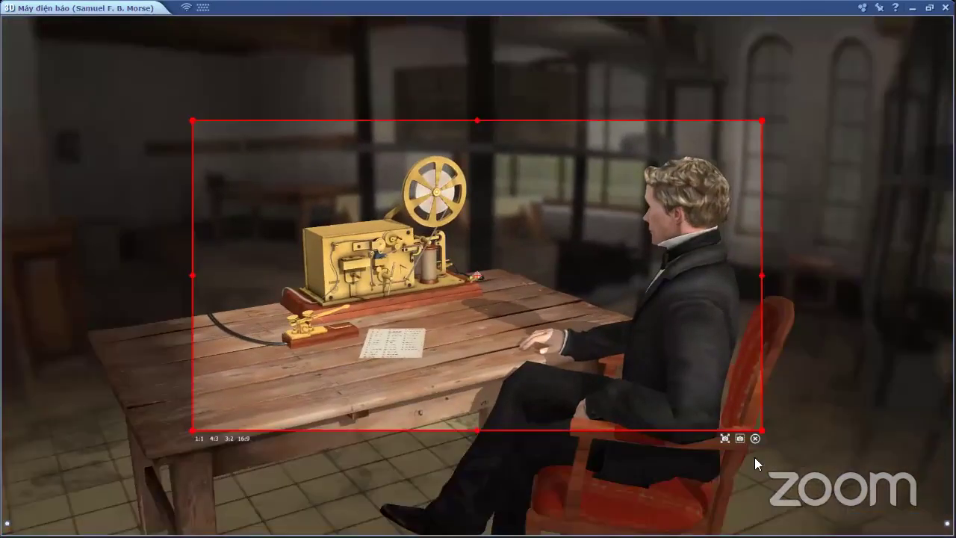
{"action": "left_click_drag", "start_coordinate": [759, 430], "coordinate": [859, 482]}
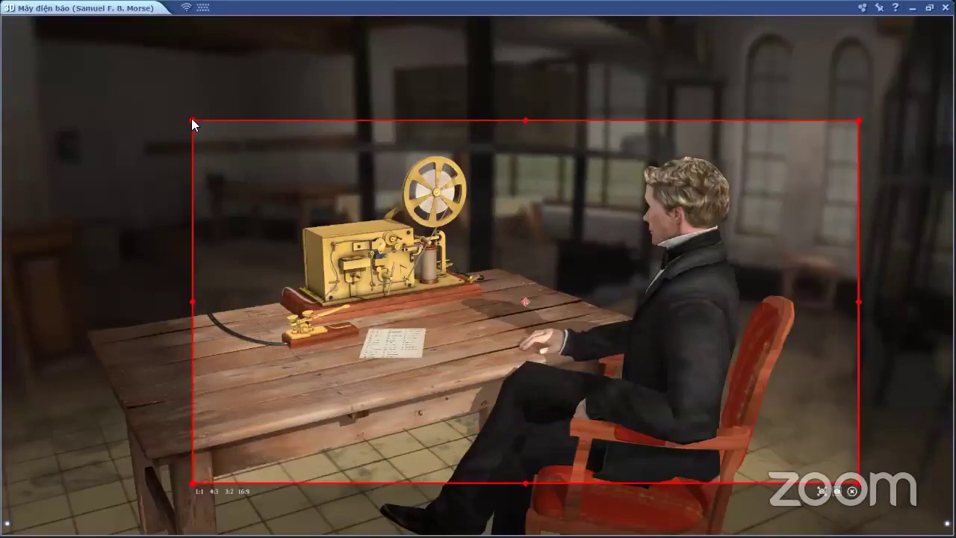
{"action": "left_click_drag", "start_coordinate": [193, 120], "coordinate": [76, 57]}
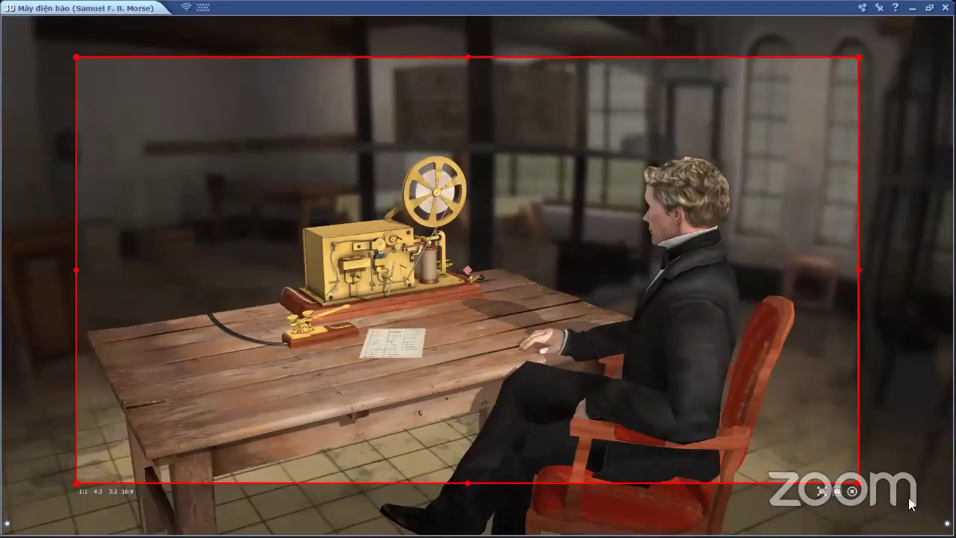
{"action": "left_click_drag", "start_coordinate": [494, 396], "coordinate": [486, 443]}
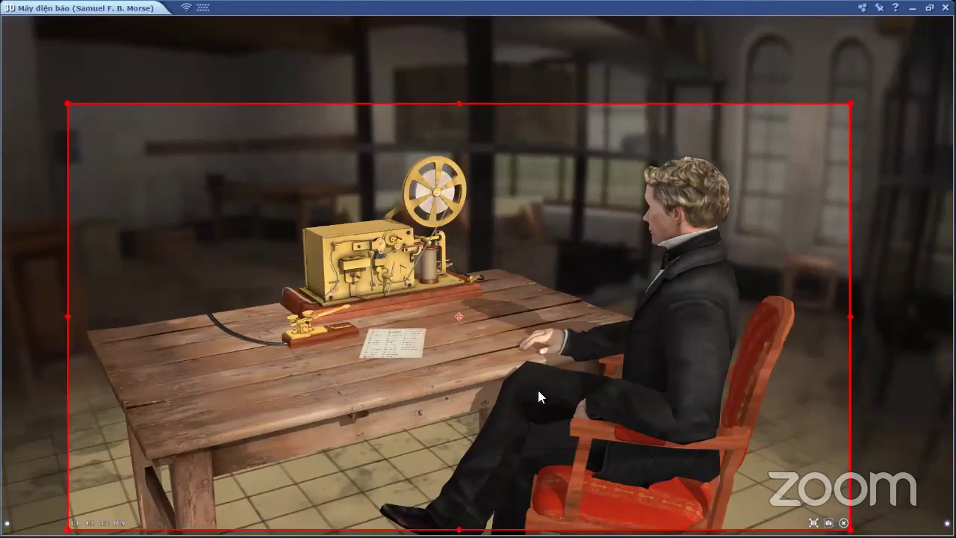
{"action": "double_click", "coordinate": [459, 316]}
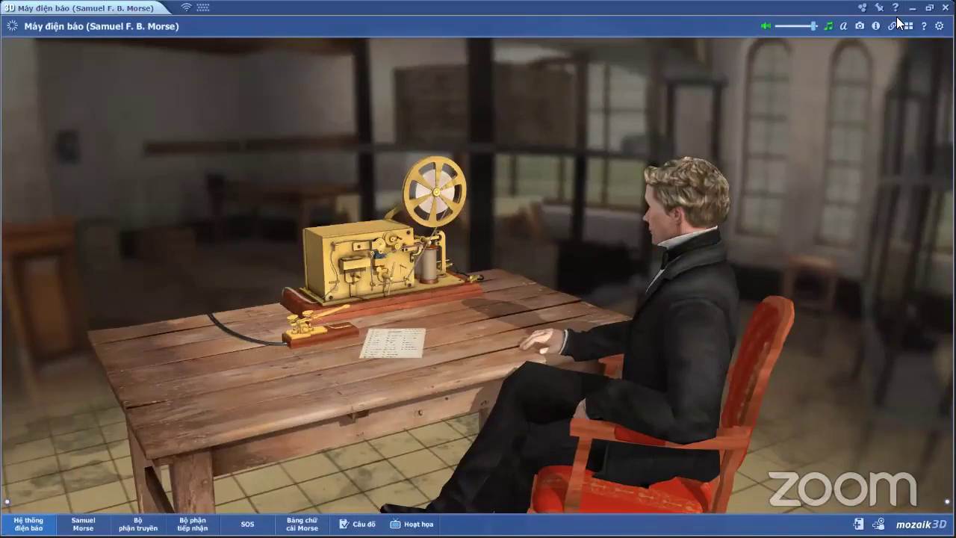
Show the Thông tin text for the telegraph scene and view the Samuel Morse, Bộ phận truyền and Bộ phận tiếp nhận views
{"action": "left_click", "coordinate": [874, 26]}
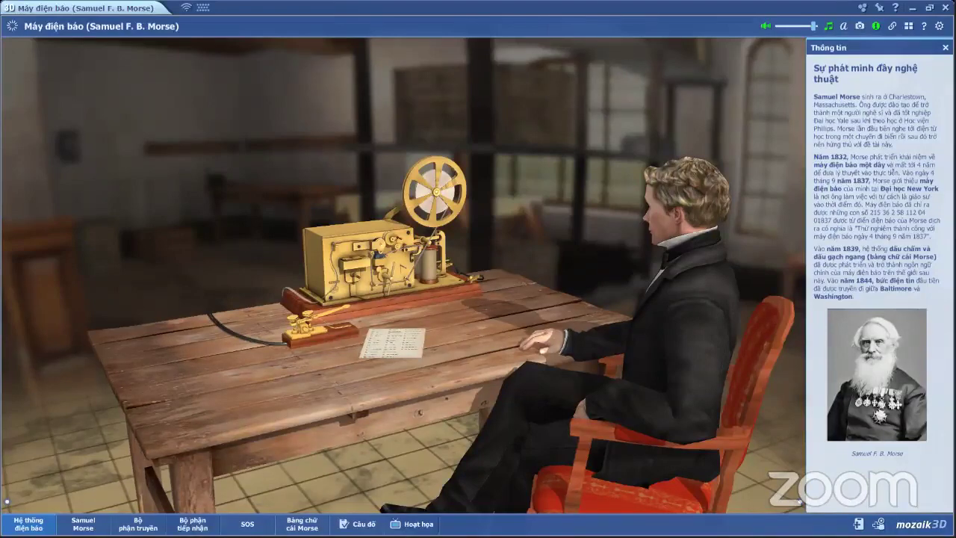
{"action": "left_click", "coordinate": [83, 524]}
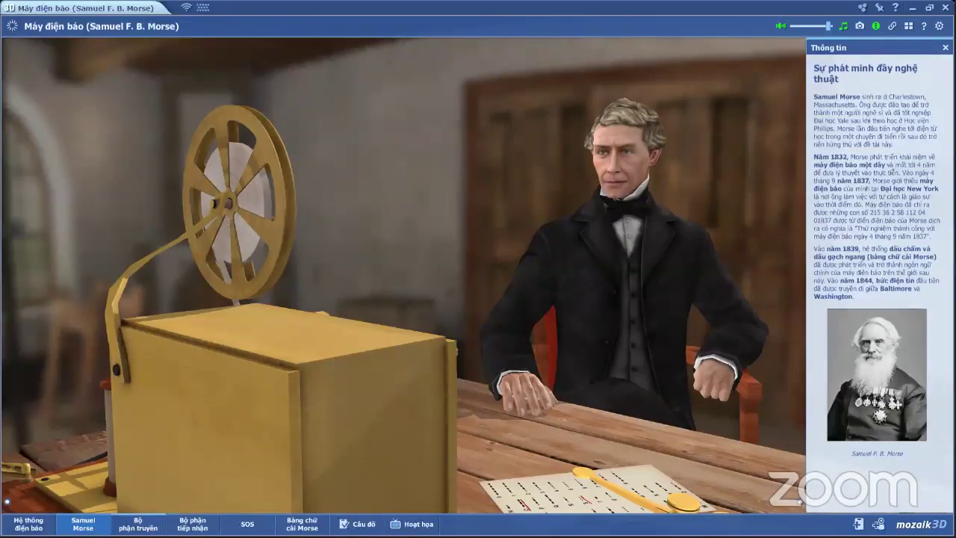
{"action": "left_click", "coordinate": [137, 524]}
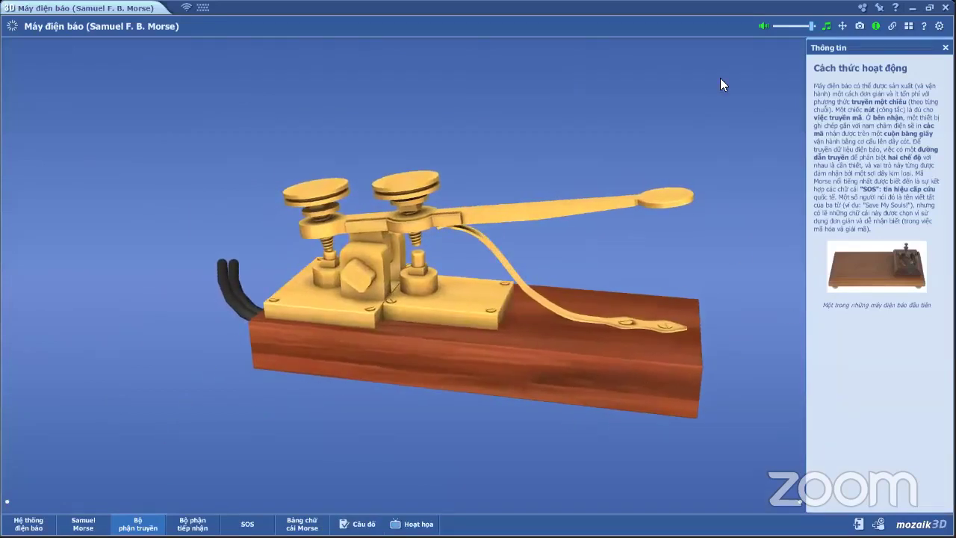
{"action": "left_click", "coordinate": [192, 522]}
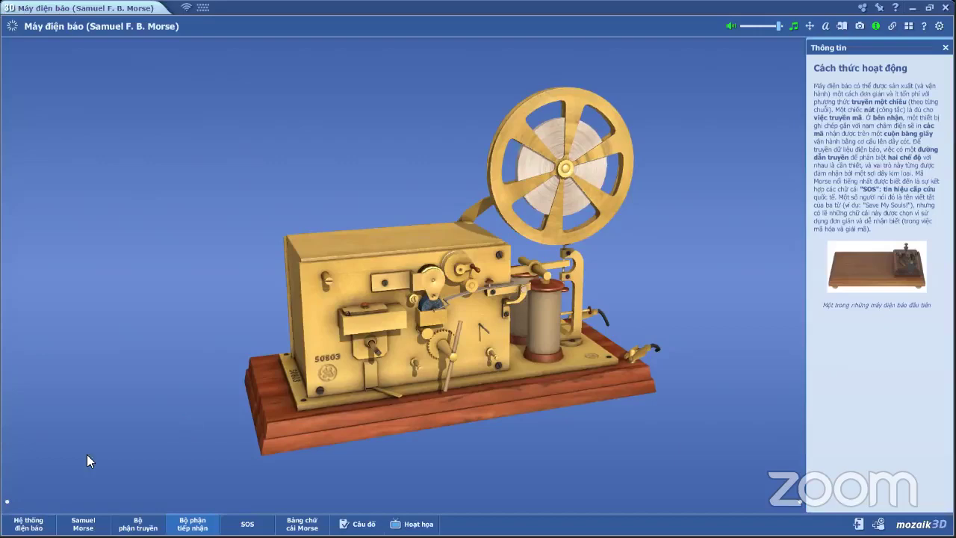
View the scene's SOS demonstration, Morse alphabet sheet, Câu đố quiz and Hoạt họa animation
{"action": "mouse_move", "coordinate": [17, 517]}
{"action": "left_click", "coordinate": [247, 523]}
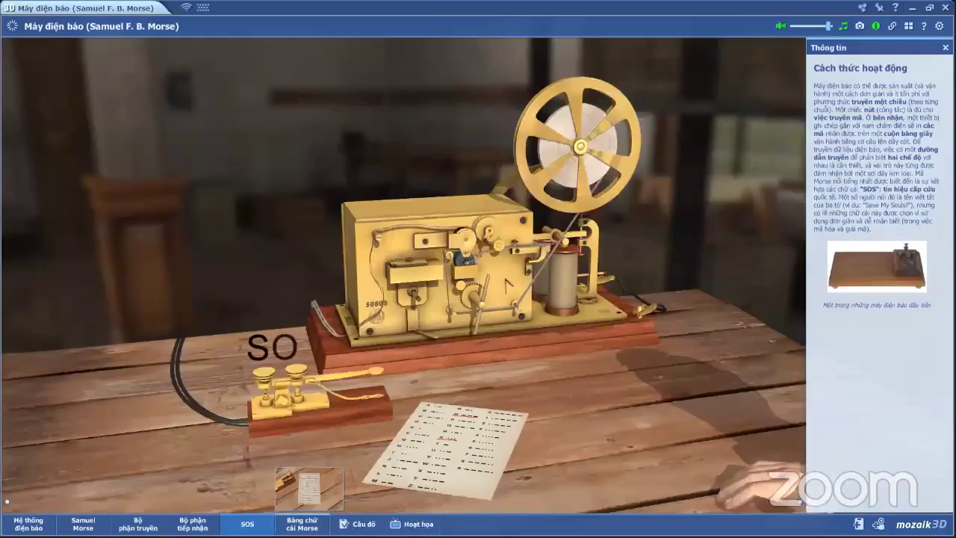
{"action": "left_click", "coordinate": [302, 523]}
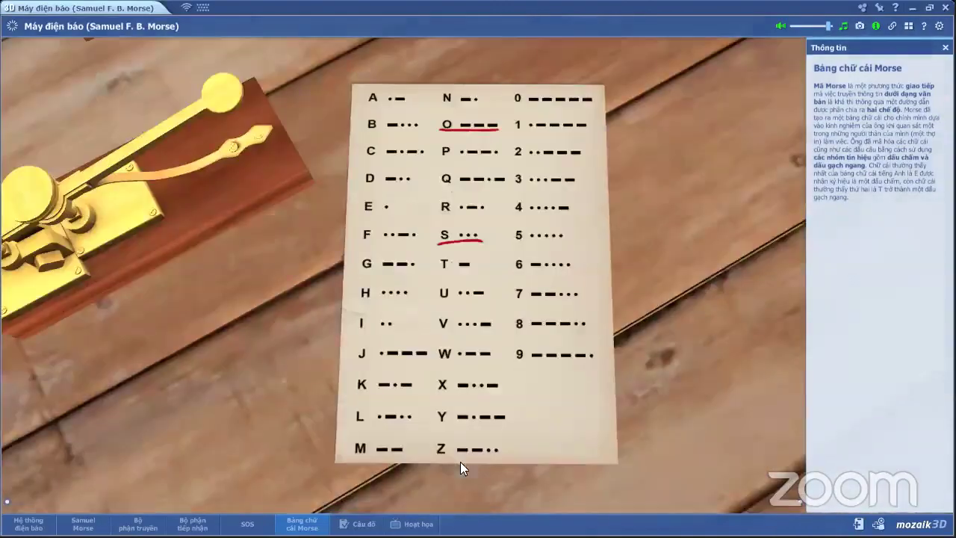
{"action": "left_click", "coordinate": [363, 524]}
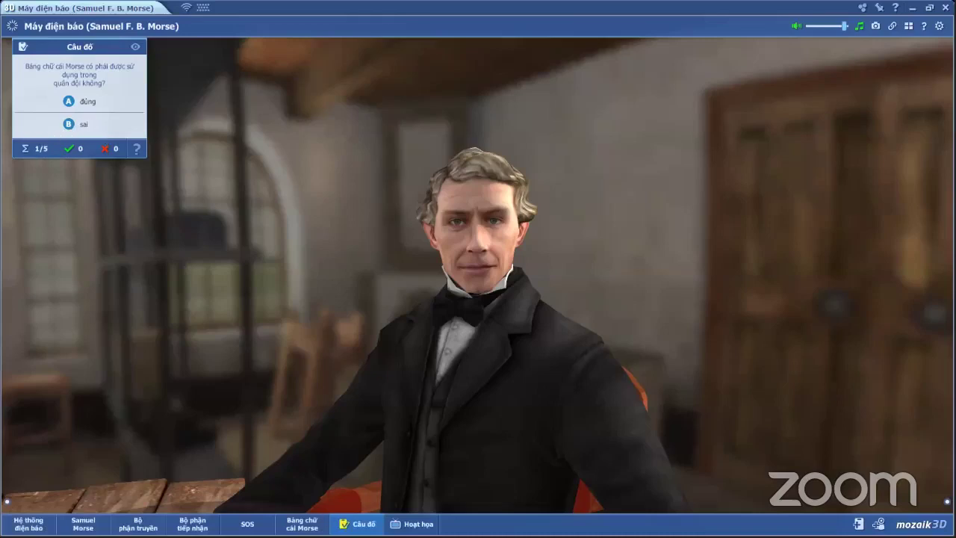
{"action": "left_click", "coordinate": [415, 524]}
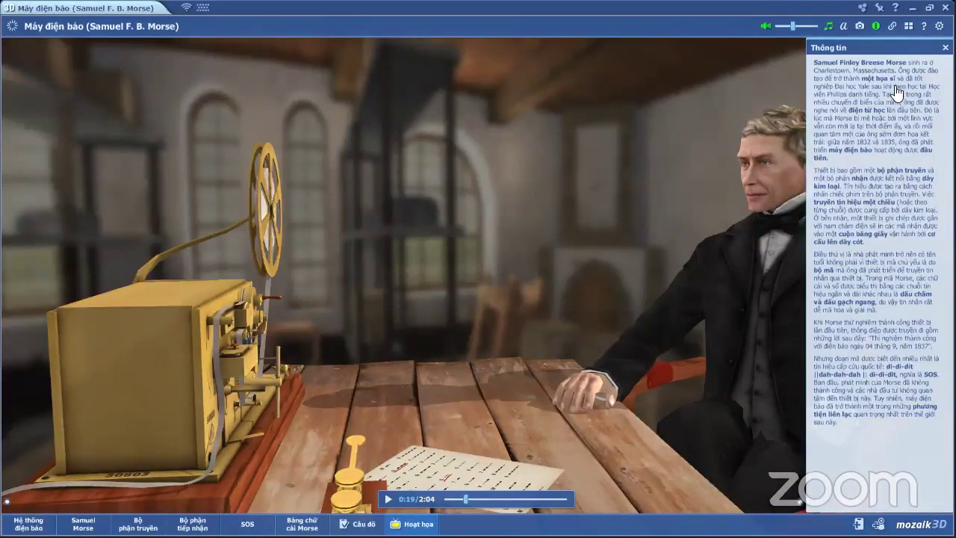
Shrink the 3D scene window and try to create a "ghi nhãn" exercise from the telegraph scene
{"action": "left_click", "coordinate": [934, 14]}
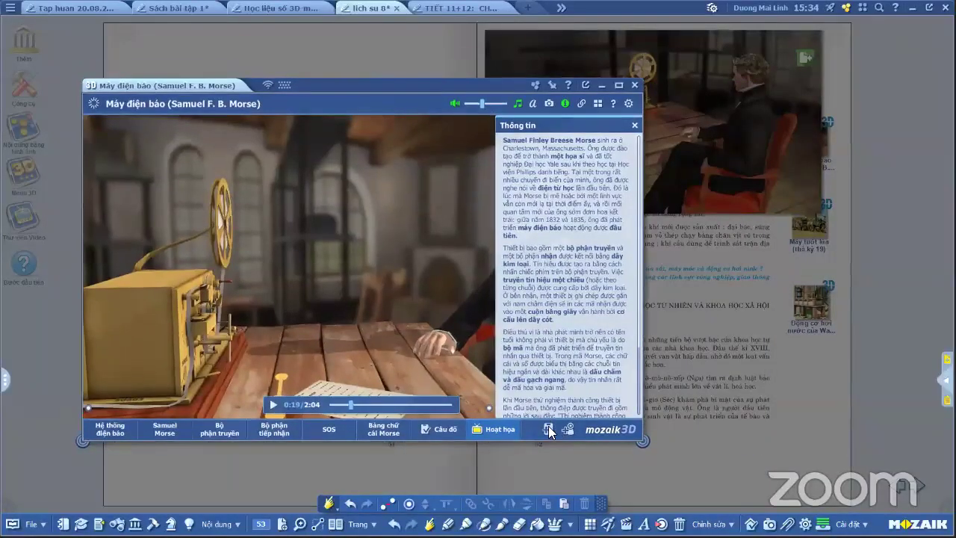
{"action": "left_click", "coordinate": [549, 428]}
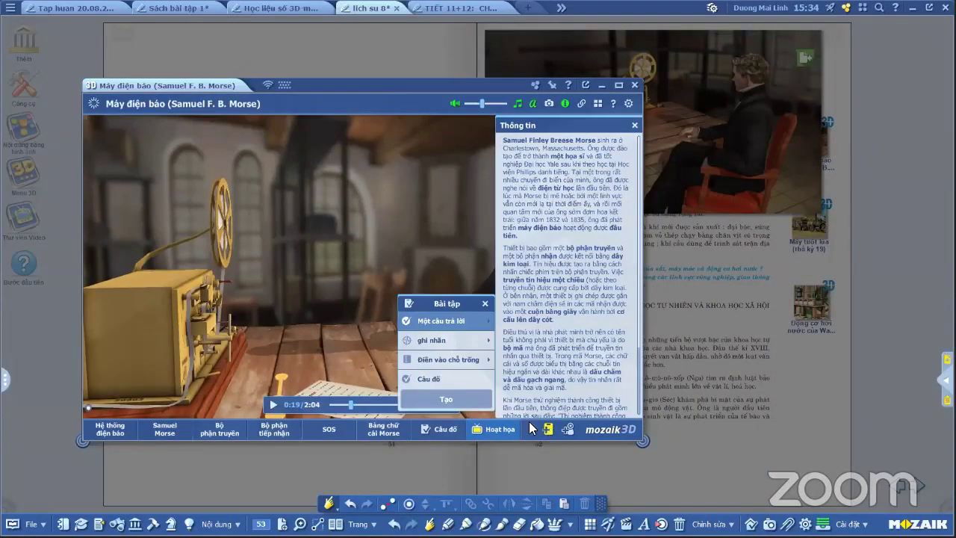
{"action": "left_click", "coordinate": [422, 342]}
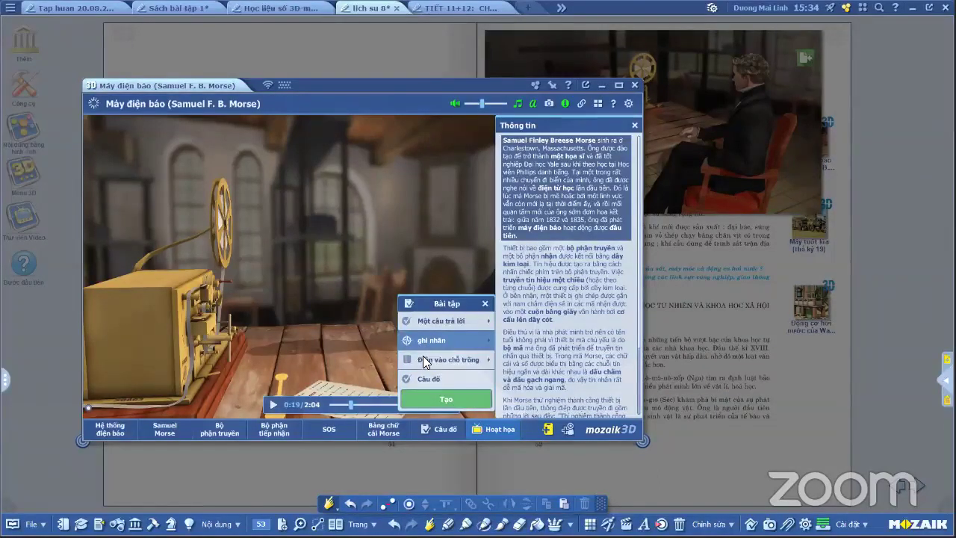
{"action": "left_click", "coordinate": [422, 357]}
{"action": "left_click", "coordinate": [425, 337]}
{"action": "left_click", "coordinate": [437, 402]}
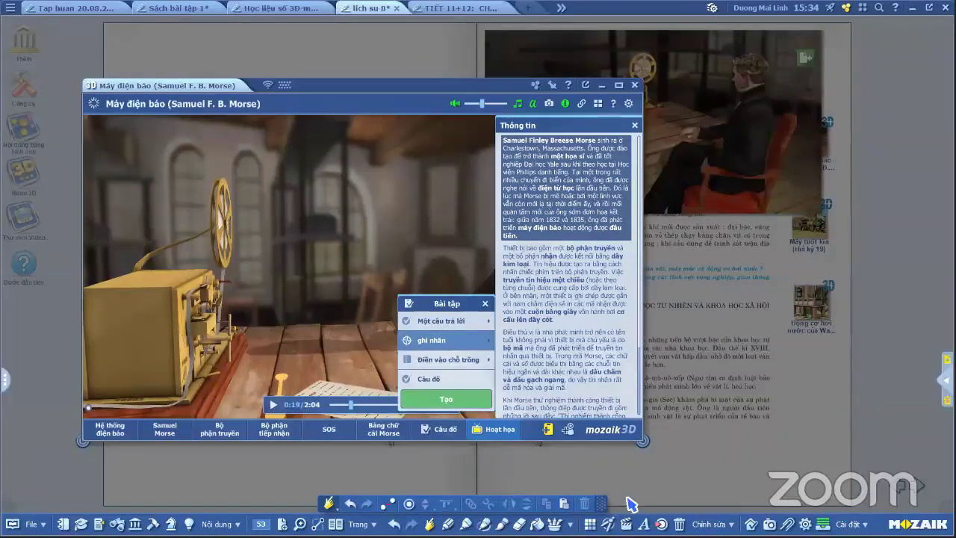
{"action": "left_click", "coordinate": [453, 402]}
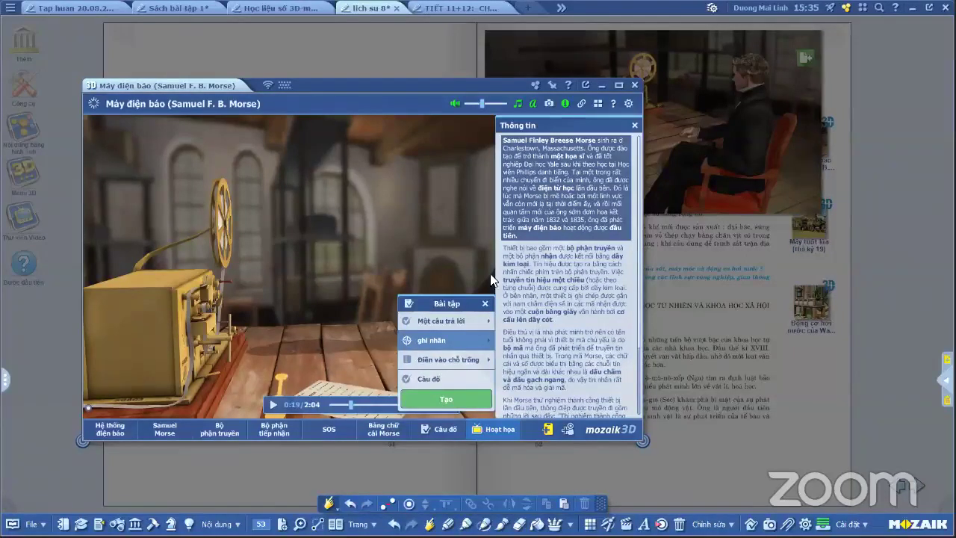
Try to create a game from the telegraph scene, moving the Board games and 3D scene windows apart
{"action": "left_click", "coordinate": [572, 427]}
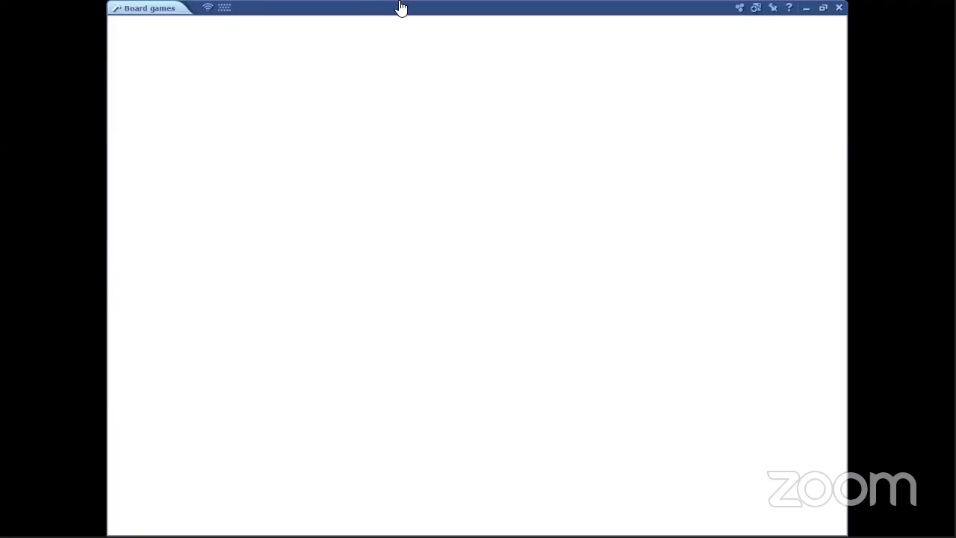
{"action": "left_click", "coordinate": [823, 8]}
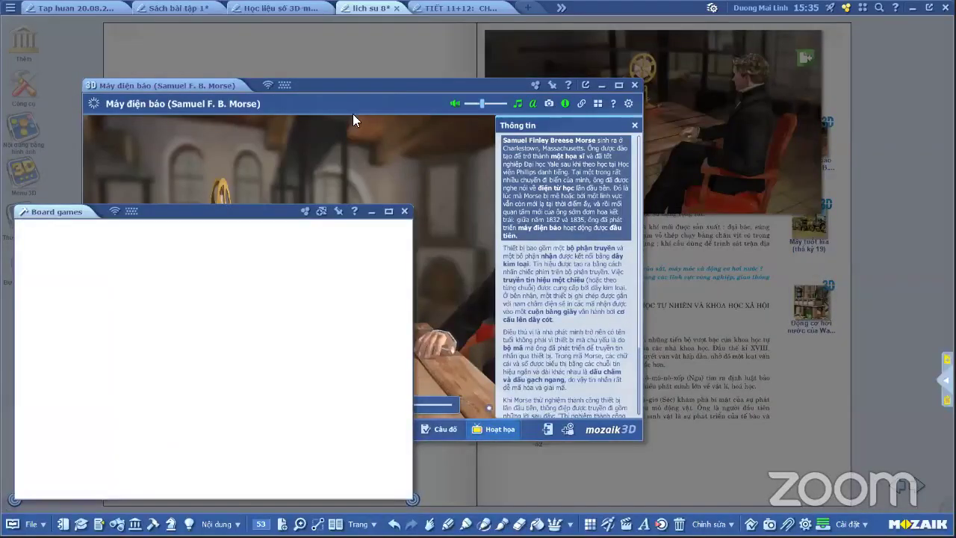
{"action": "left_click_drag", "start_coordinate": [399, 94], "coordinate": [615, 94]}
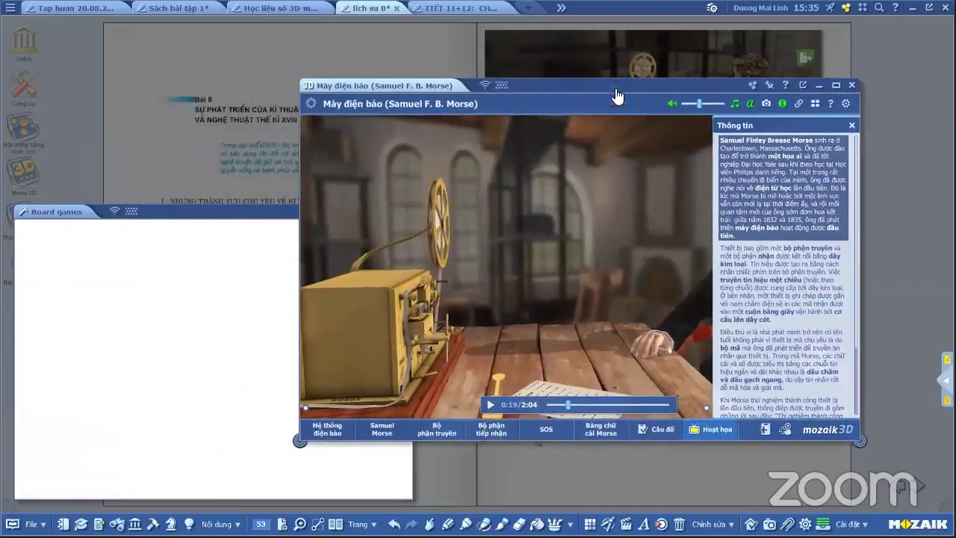
{"action": "left_click", "coordinate": [195, 217]}
{"action": "left_click_drag", "start_coordinate": [229, 217], "coordinate": [257, 171]}
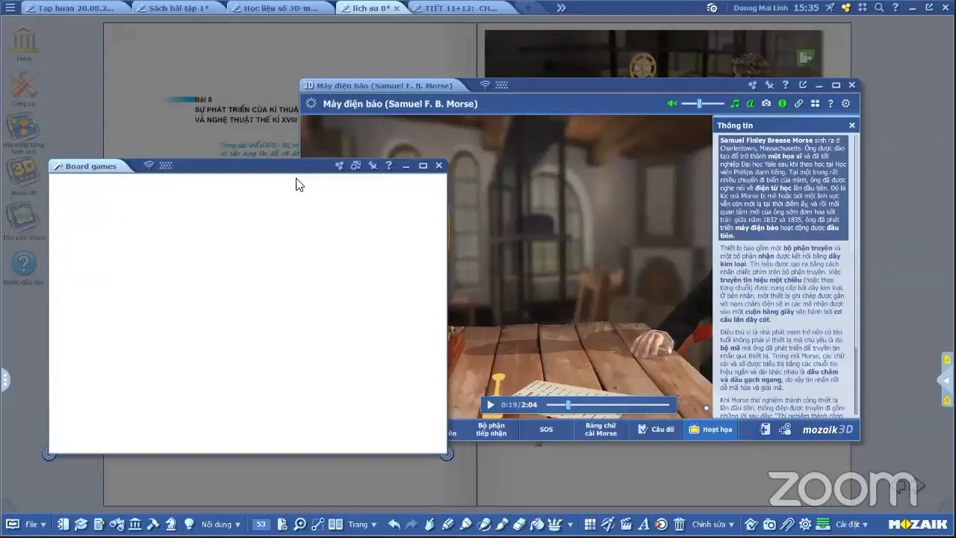
{"action": "left_click", "coordinate": [372, 166]}
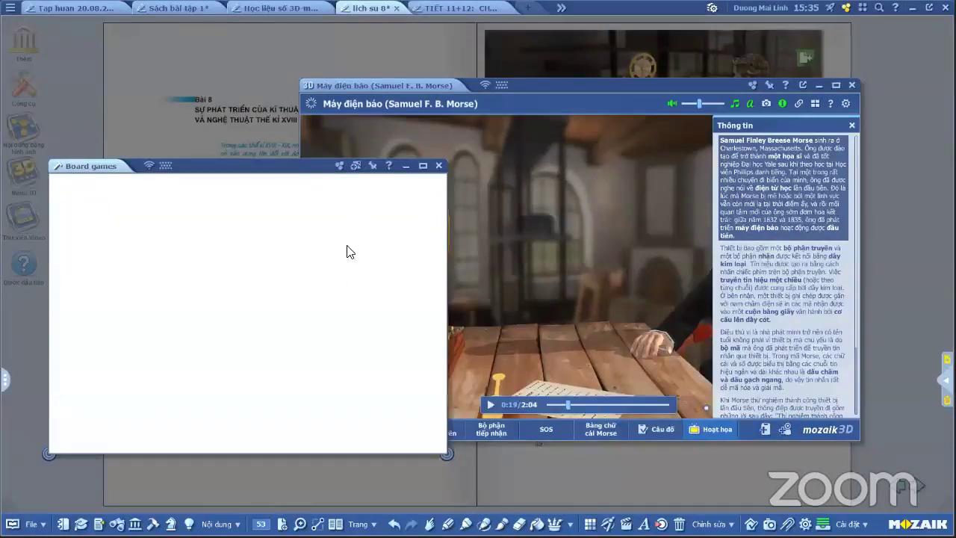
{"action": "left_click", "coordinate": [336, 293]}
{"action": "left_click_drag", "start_coordinate": [192, 164], "coordinate": [226, 176]}
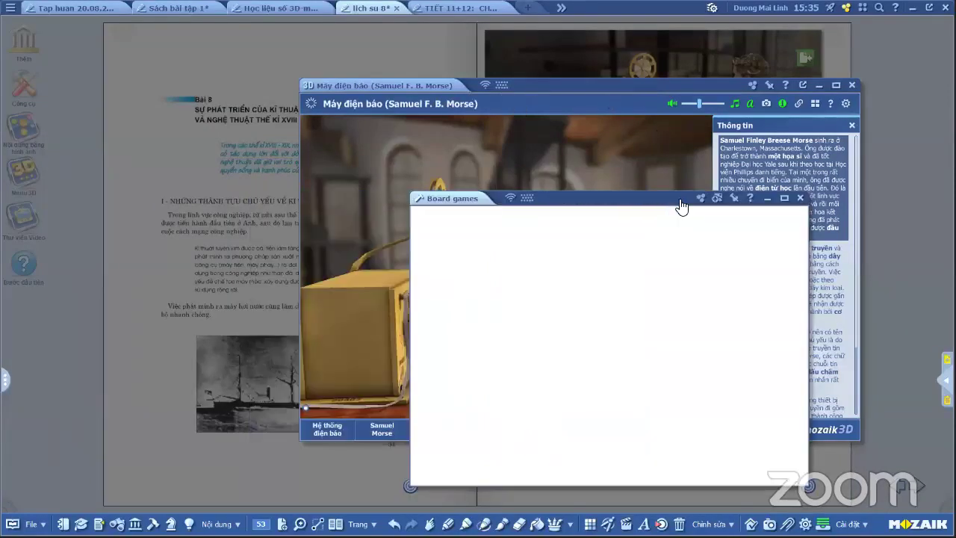
Close Board games, bring up the scene's exercise options once more and close the Morse telegraph scene
{"action": "left_click", "coordinate": [647, 183]}
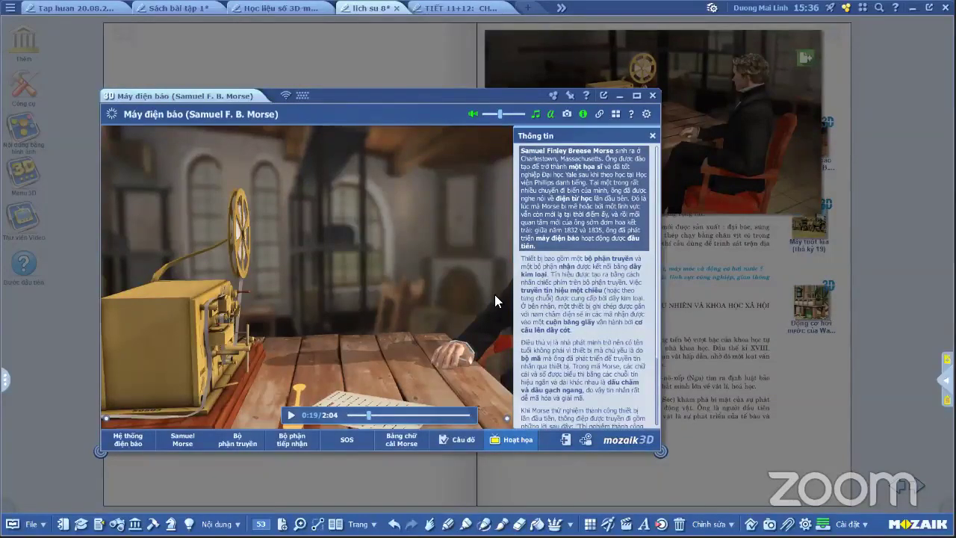
{"action": "left_click", "coordinate": [565, 439]}
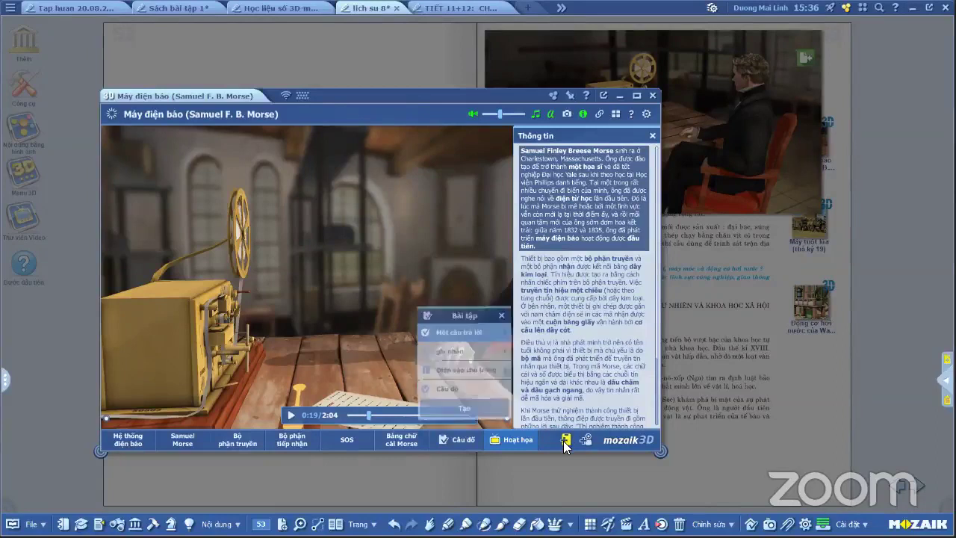
{"action": "left_click", "coordinate": [654, 96]}
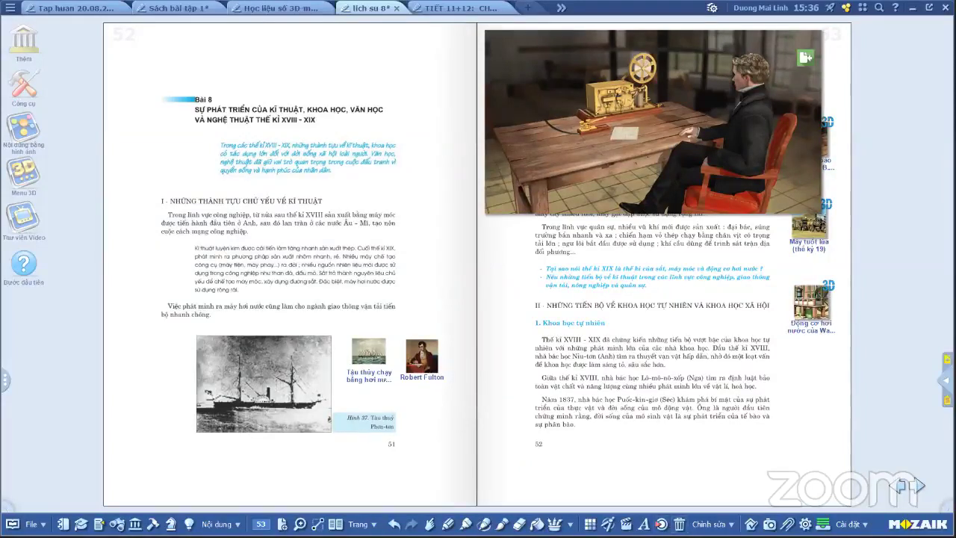
Move the telegraph snapshot to the lower part of page 53 and shrink it to about half its size
{"action": "left_click", "coordinate": [466, 523]}
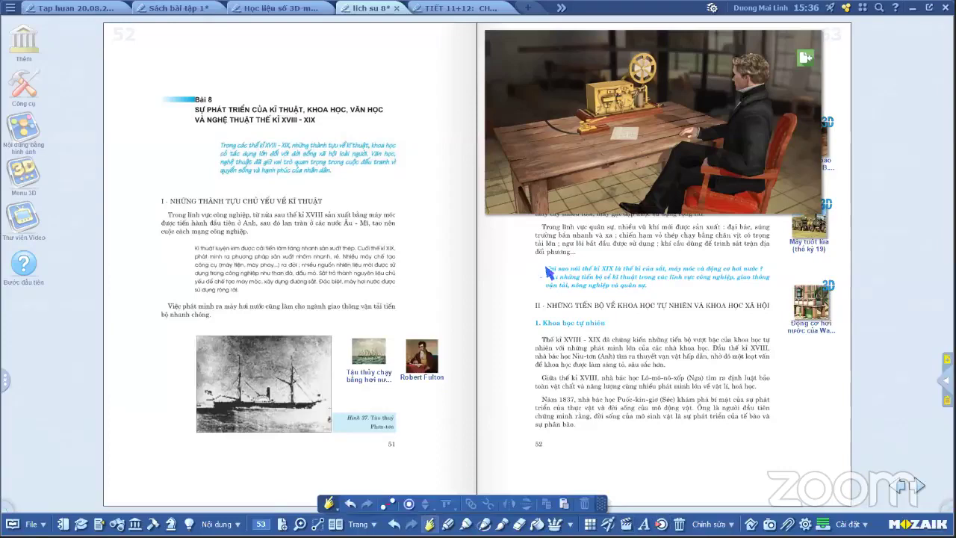
{"action": "left_click_drag", "start_coordinate": [630, 135], "coordinate": [572, 276]}
{"action": "left_click_drag", "start_coordinate": [725, 357], "coordinate": [641, 449]}
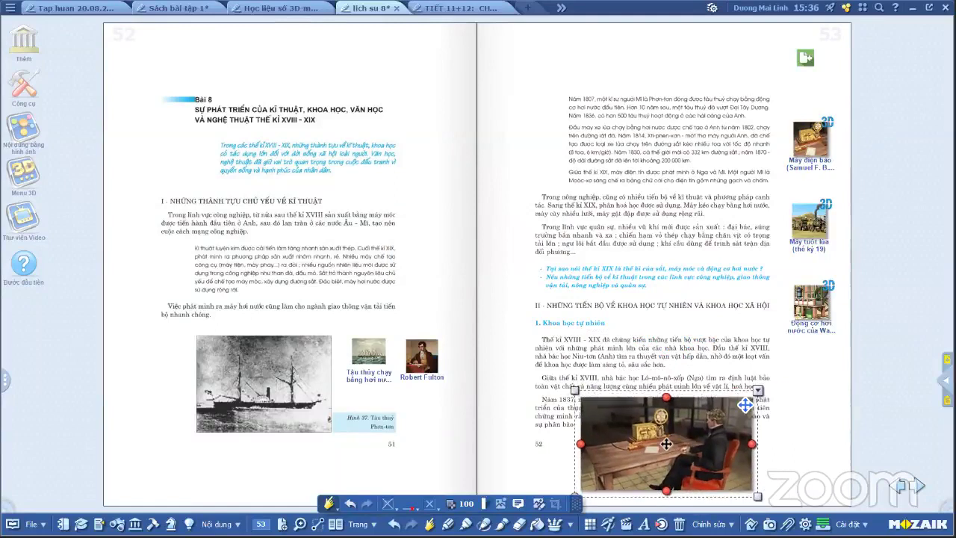
Look at the effect options for the telegraph snapshot and preview the picture enlarged
{"action": "left_click", "coordinate": [759, 390]}
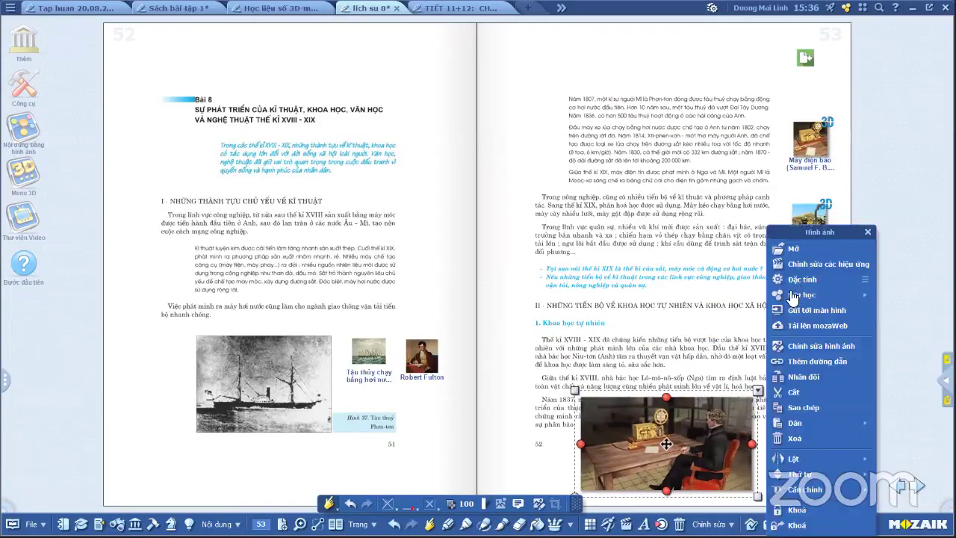
{"action": "left_click", "coordinate": [809, 266]}
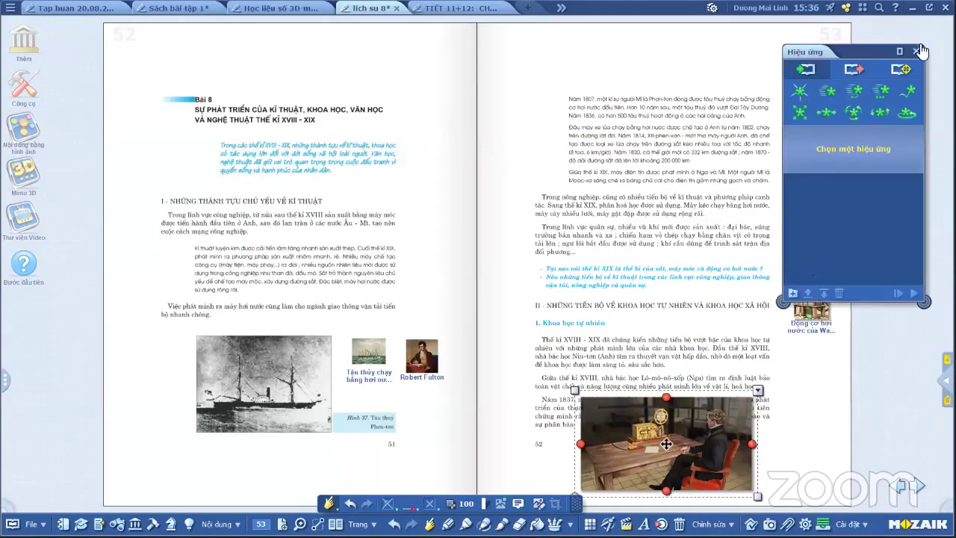
{"action": "left_click", "coordinate": [926, 44]}
{"action": "left_click", "coordinate": [713, 435]}
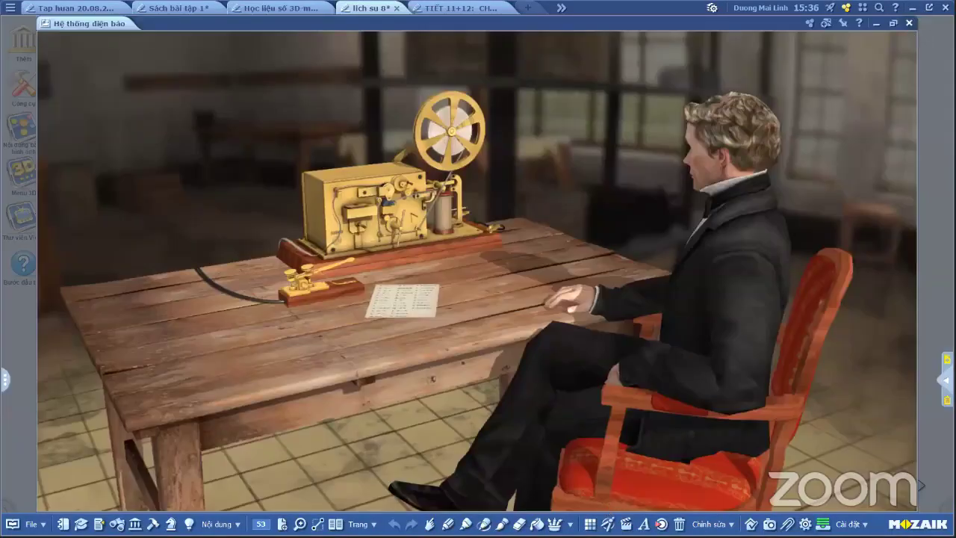
{"action": "key", "text": "Escape"}
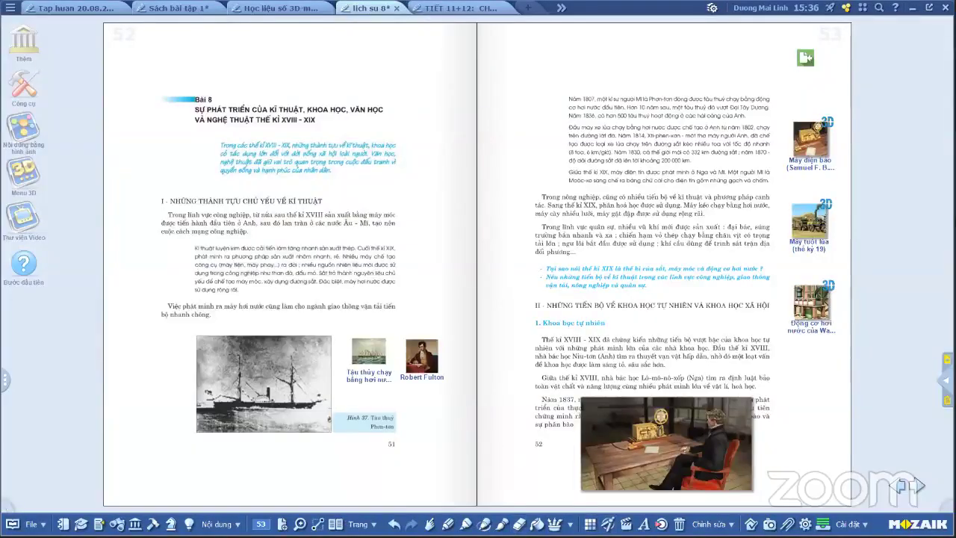
Set the telegraph snapshot's properties to display it as a large icon and place it in page 53's margin below the steam engine scene
{"action": "left_click", "coordinate": [710, 469]}
{"action": "left_click", "coordinate": [759, 391]}
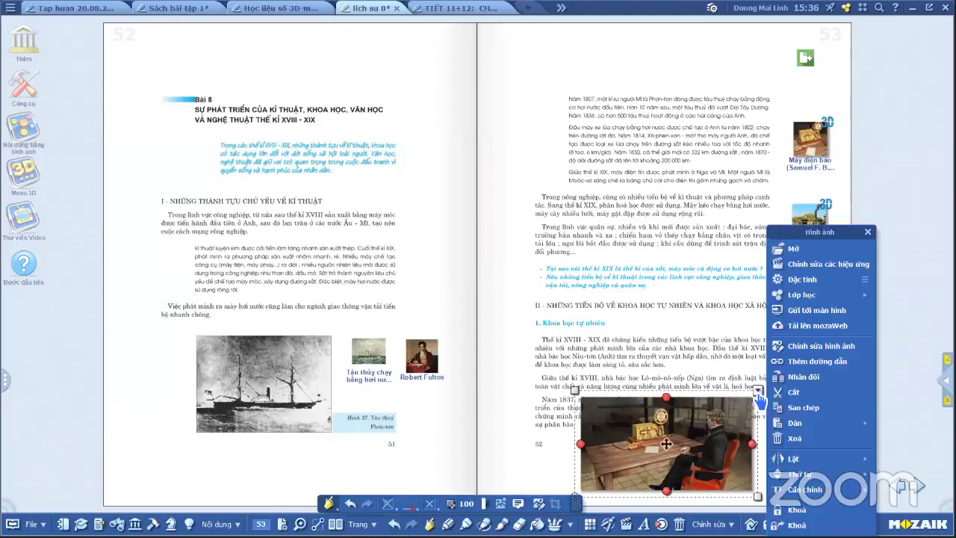
{"action": "left_click", "coordinate": [805, 282]}
{"action": "left_click", "coordinate": [669, 410]}
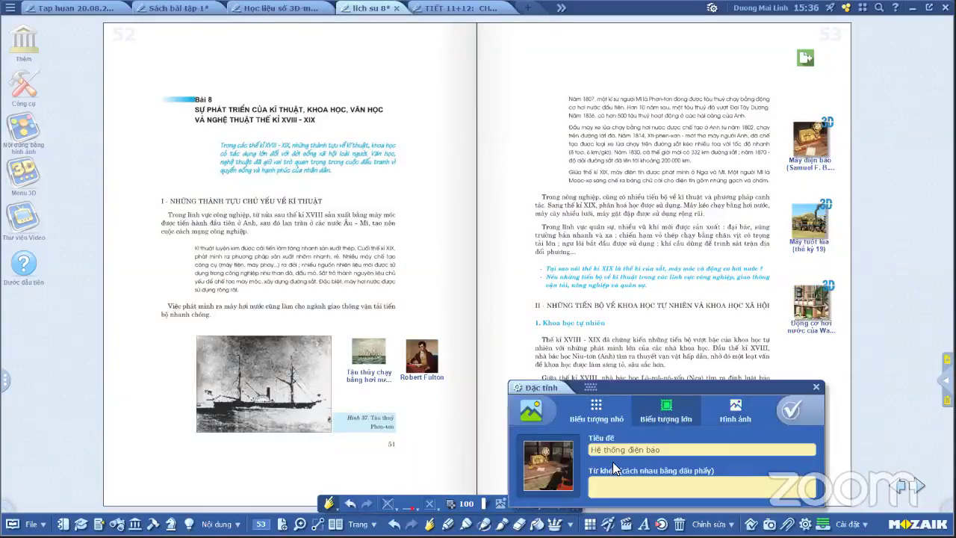
{"action": "left_click", "coordinate": [789, 410]}
{"action": "left_click_drag", "start_coordinate": [666, 446], "coordinate": [815, 375]}
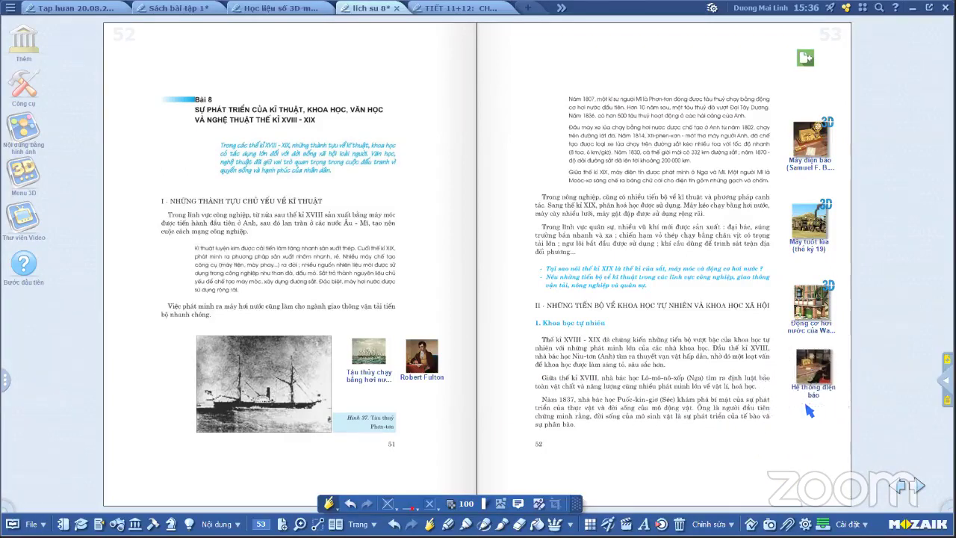
{"action": "left_click", "coordinate": [586, 333]}
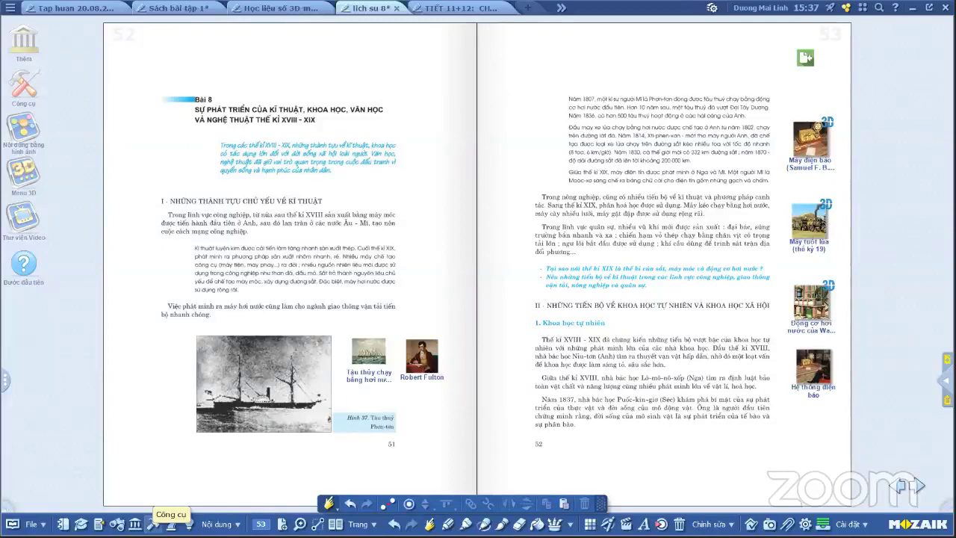
Find the Hall of fame in the tools list, preview it in a reduced window and close it
{"action": "left_click", "coordinate": [153, 524]}
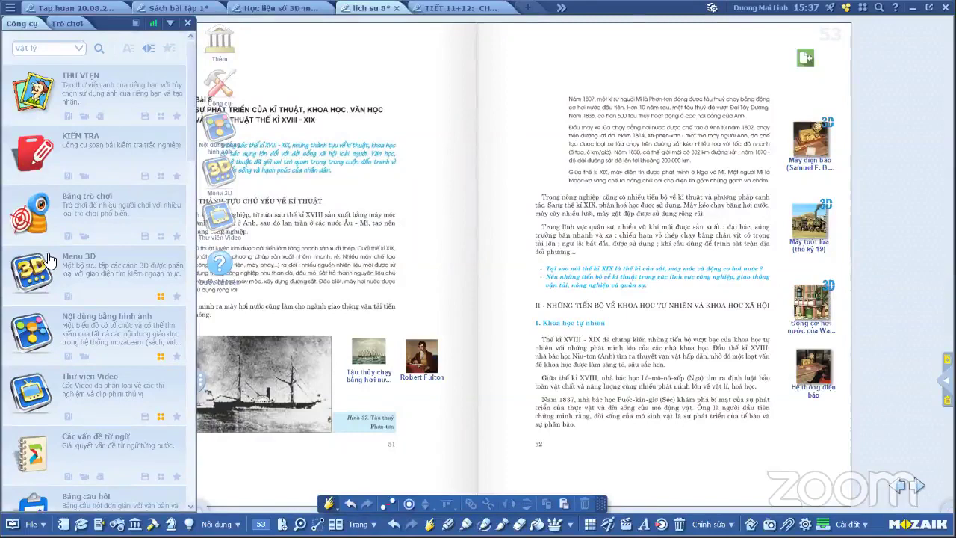
{"action": "scroll", "coordinate": [51, 269], "scroll_direction": "down", "scroll_amount": 4}
{"action": "scroll", "coordinate": [52, 278], "scroll_direction": "down", "scroll_amount": 4}
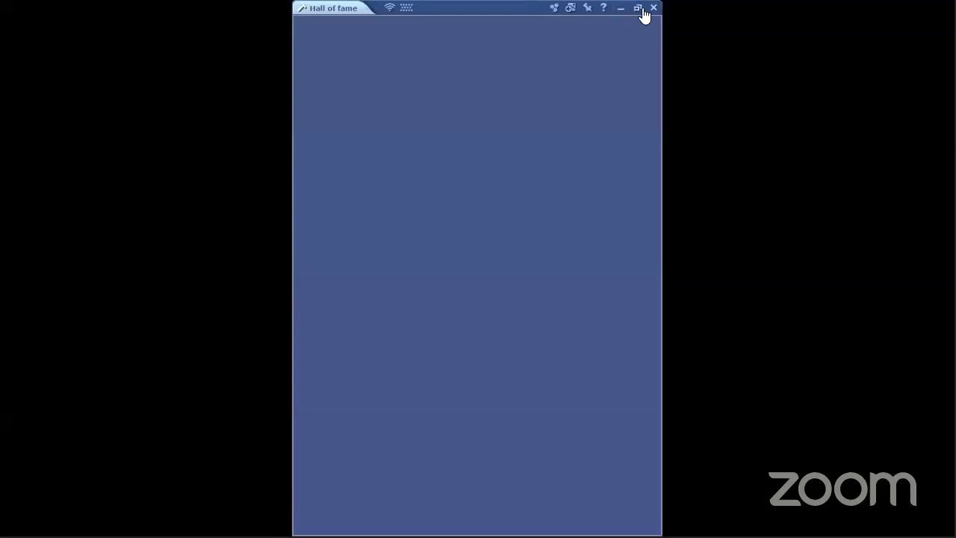
{"action": "left_click", "coordinate": [641, 10]}
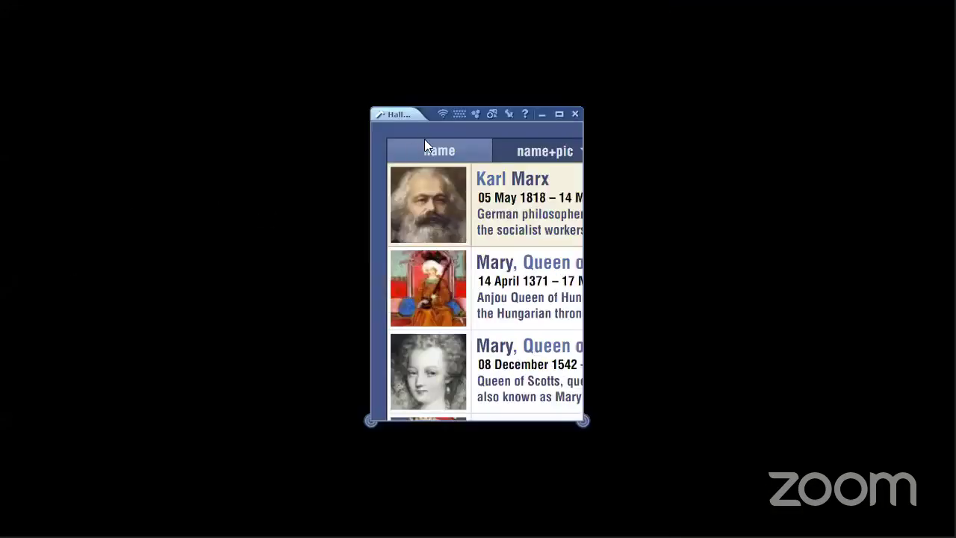
{"action": "left_click", "coordinate": [584, 113]}
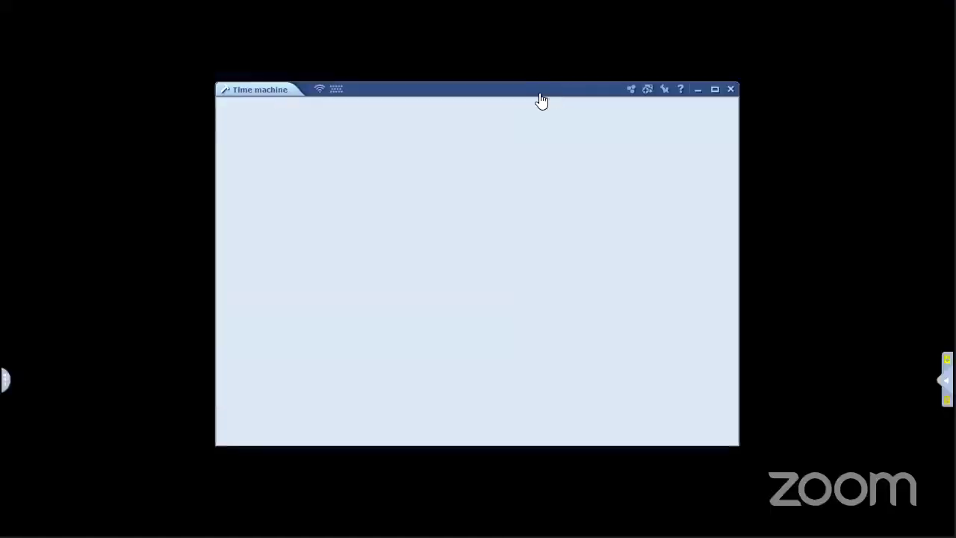
Open the Time machine over the textbook pages and enlarge its timeline around the years 1600 to 1700
{"action": "left_click_drag", "start_coordinate": [570, 97], "coordinate": [722, 106]}
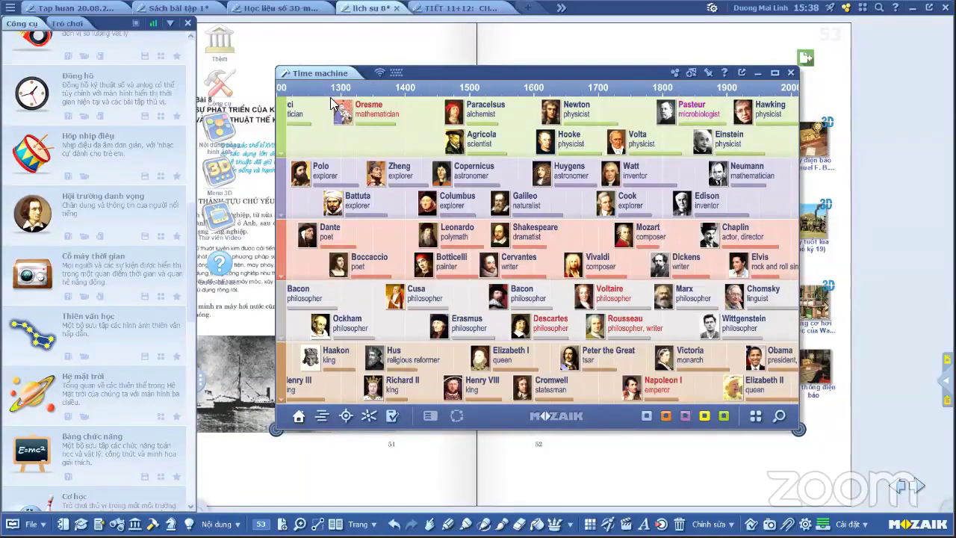
{"action": "scroll", "coordinate": [312, 90], "scroll_direction": "up", "scroll_amount": 2}
{"action": "scroll", "coordinate": [335, 90], "scroll_direction": "up", "scroll_amount": 3}
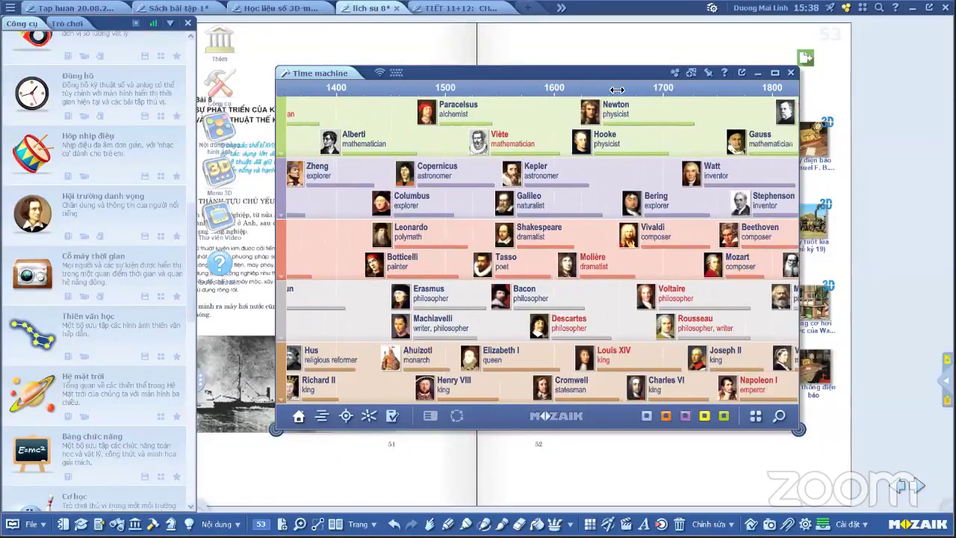
{"action": "scroll", "coordinate": [662, 90], "scroll_direction": "up", "scroll_amount": 2}
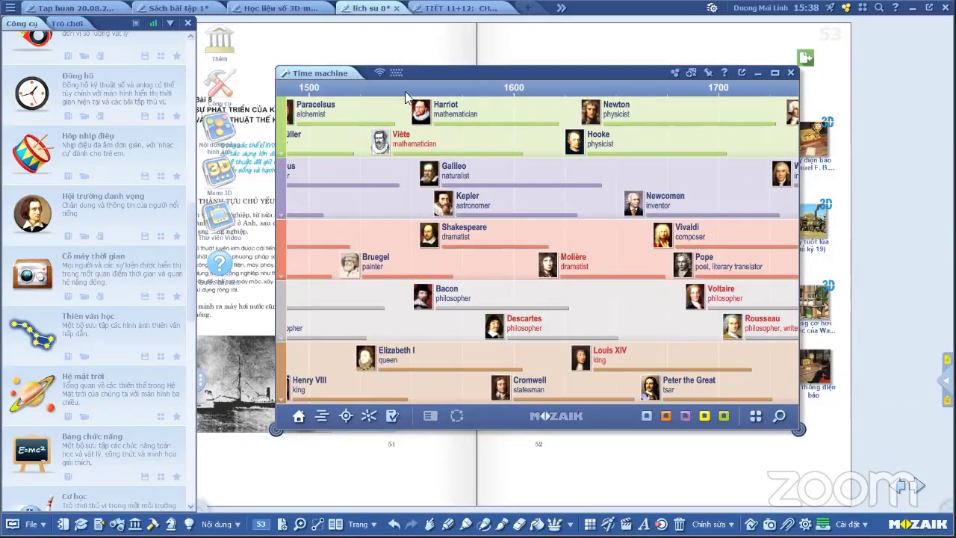
{"action": "scroll", "coordinate": [369, 279], "scroll_direction": "up", "scroll_amount": 2}
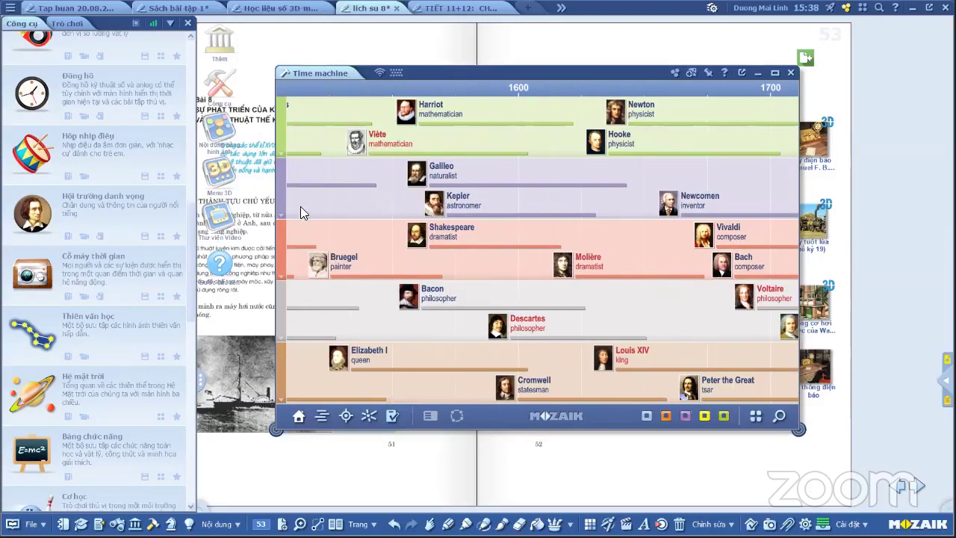
{"action": "scroll", "coordinate": [297, 243], "scroll_direction": "up", "scroll_amount": 1}
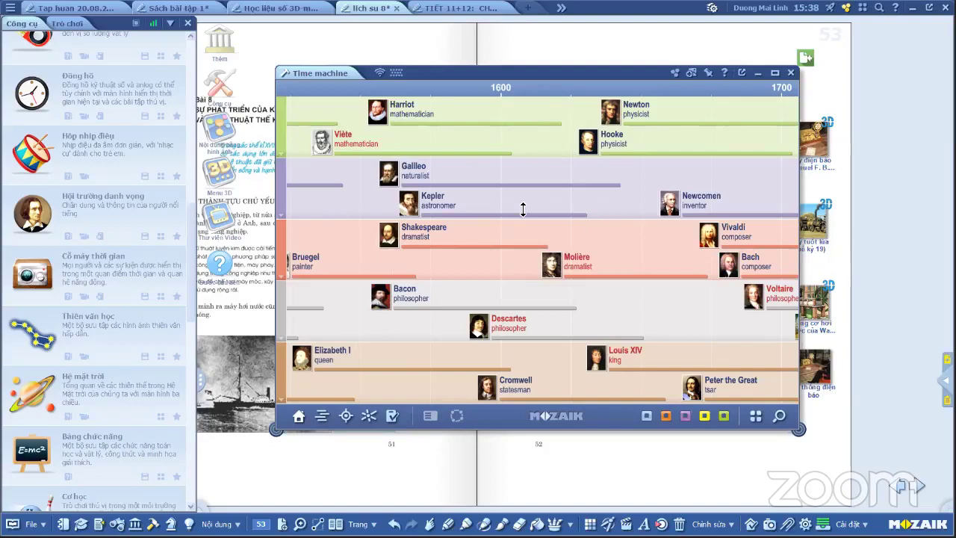
Go back to the Time machine's years 800 to 1100 and widen the timeline's visible range
{"action": "scroll", "coordinate": [520, 208], "scroll_direction": "left", "scroll_amount": 5}
{"action": "scroll", "coordinate": [444, 97], "scroll_direction": "left", "scroll_amount": 5}
{"action": "scroll", "coordinate": [458, 137], "scroll_direction": "left", "scroll_amount": 8}
{"action": "scroll", "coordinate": [388, 90], "scroll_direction": "down", "scroll_amount": 2}
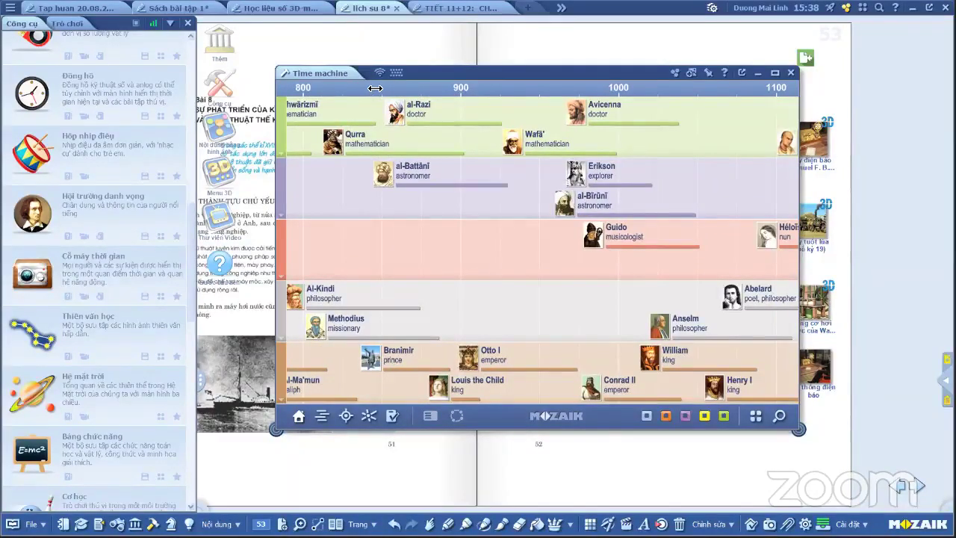
{"action": "scroll", "coordinate": [363, 87], "scroll_direction": "down", "scroll_amount": 2}
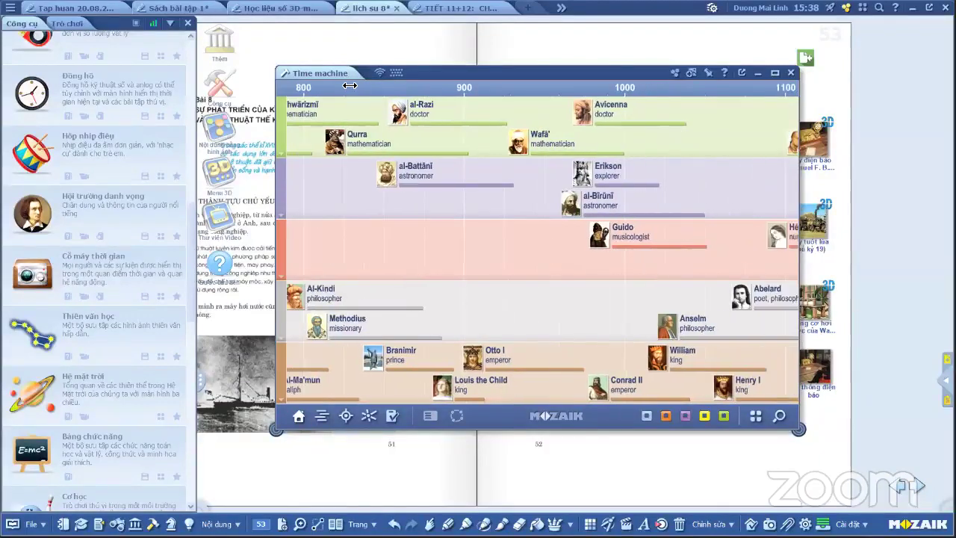
{"action": "scroll", "coordinate": [316, 166], "scroll_direction": "down", "scroll_amount": 3}
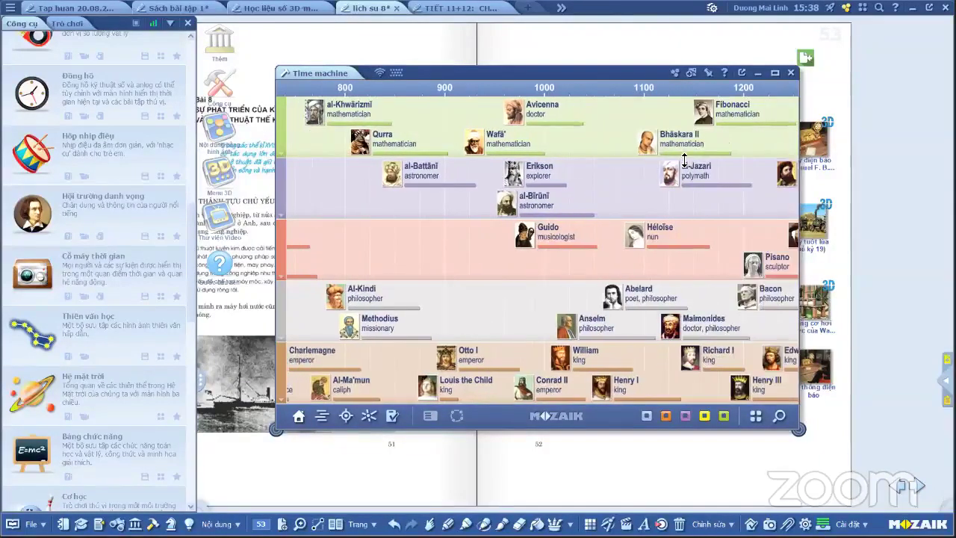
{"action": "scroll", "coordinate": [431, 195], "scroll_direction": "down", "scroll_amount": 1}
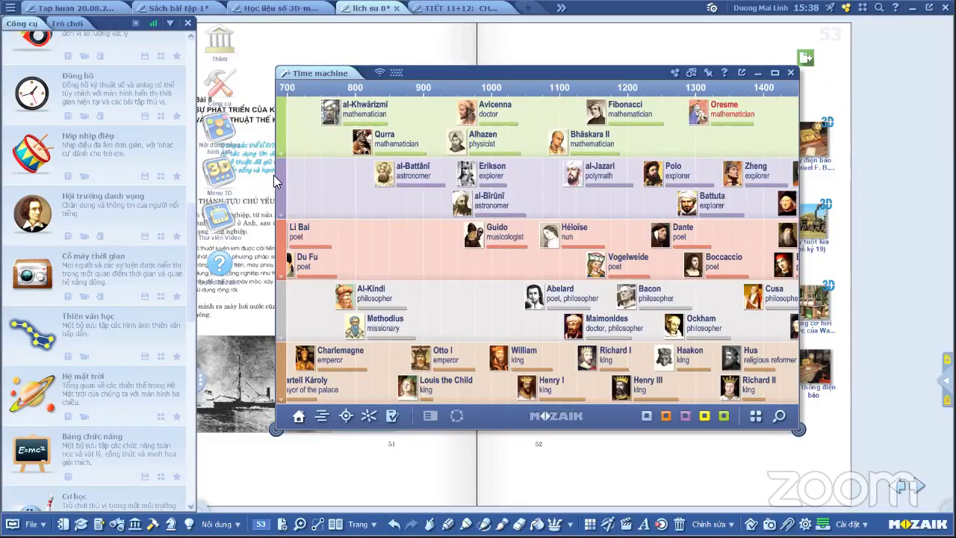
Browse the Time machine's historical figures from the ancient pharaohs through Greek antiquity to the modern era
{"action": "left_click_drag", "start_coordinate": [409, 158], "coordinate": [452, 160]}
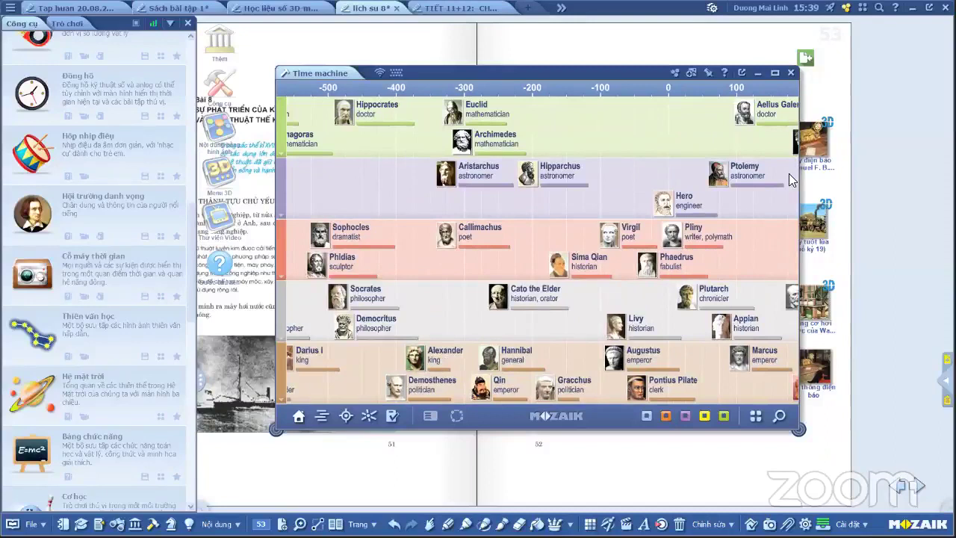
{"action": "scroll", "coordinate": [687, 182], "scroll_direction": "up", "scroll_amount": 5}
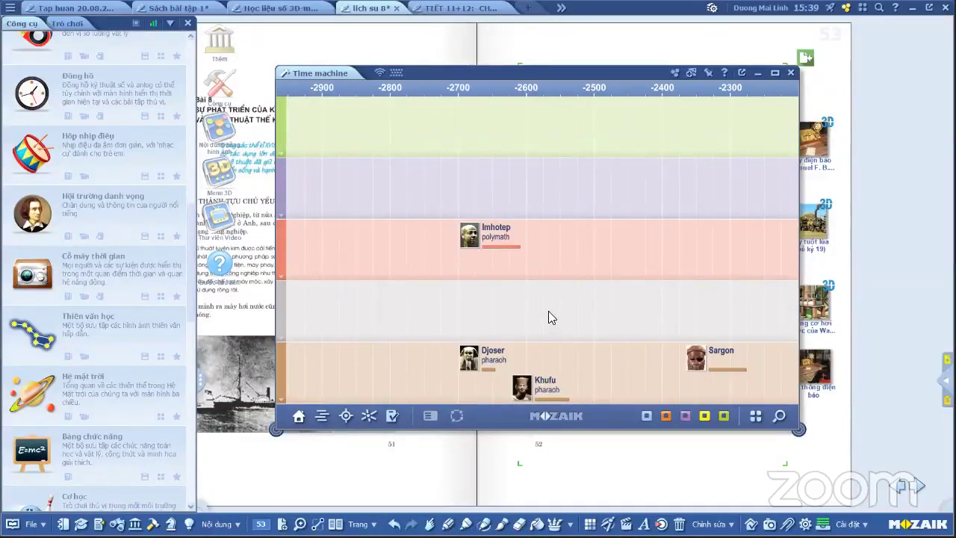
{"action": "left_click_drag", "start_coordinate": [631, 262], "coordinate": [430, 250]}
{"action": "left_click_drag", "start_coordinate": [573, 254], "coordinate": [369, 240]}
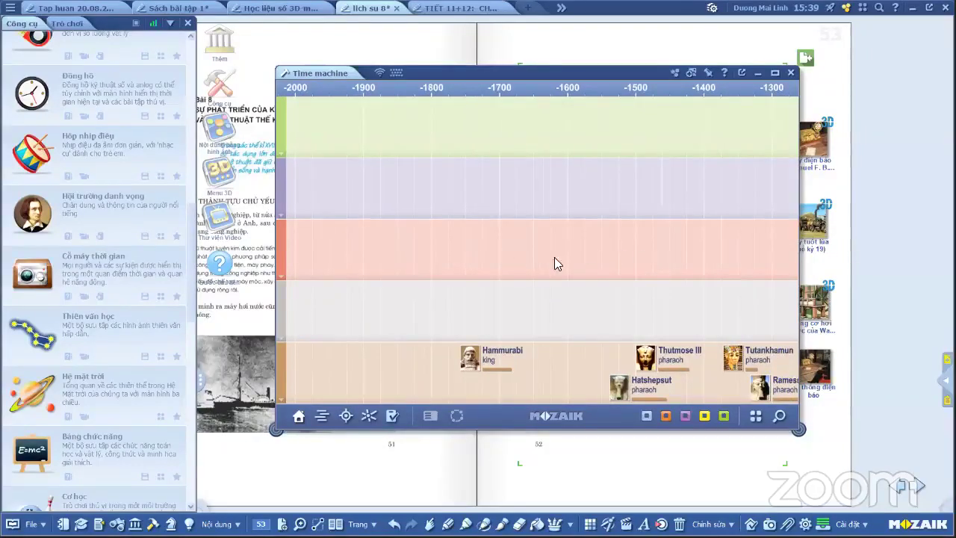
{"action": "left_click_drag", "start_coordinate": [649, 258], "coordinate": [336, 259]}
{"action": "left_click_drag", "start_coordinate": [612, 256], "coordinate": [440, 263]}
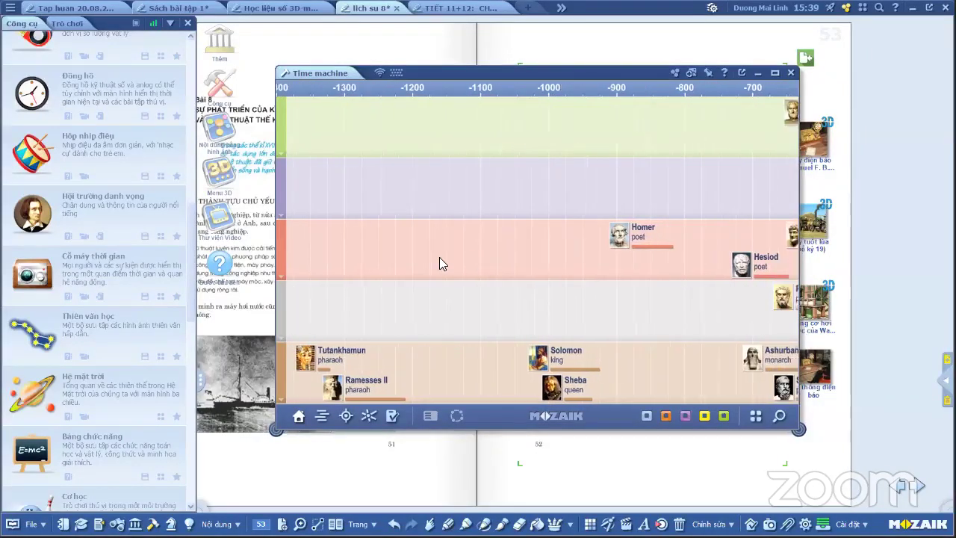
{"action": "left_click_drag", "start_coordinate": [792, 156], "coordinate": [655, 154]}
{"action": "left_click_drag", "start_coordinate": [520, 307], "coordinate": [442, 318]}
{"action": "left_click_drag", "start_coordinate": [642, 97], "coordinate": [579, 97]}
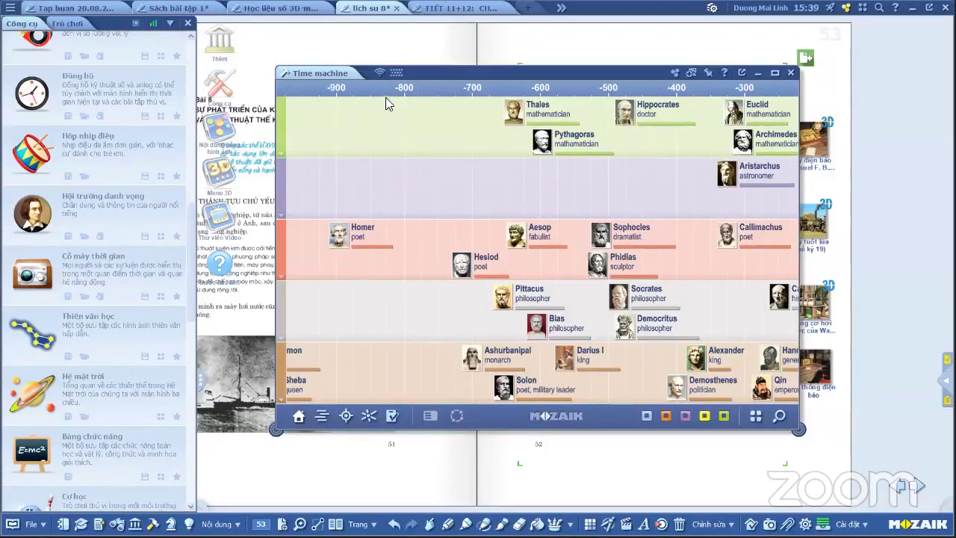
{"action": "left_click_drag", "start_coordinate": [319, 87], "coordinate": [361, 102]}
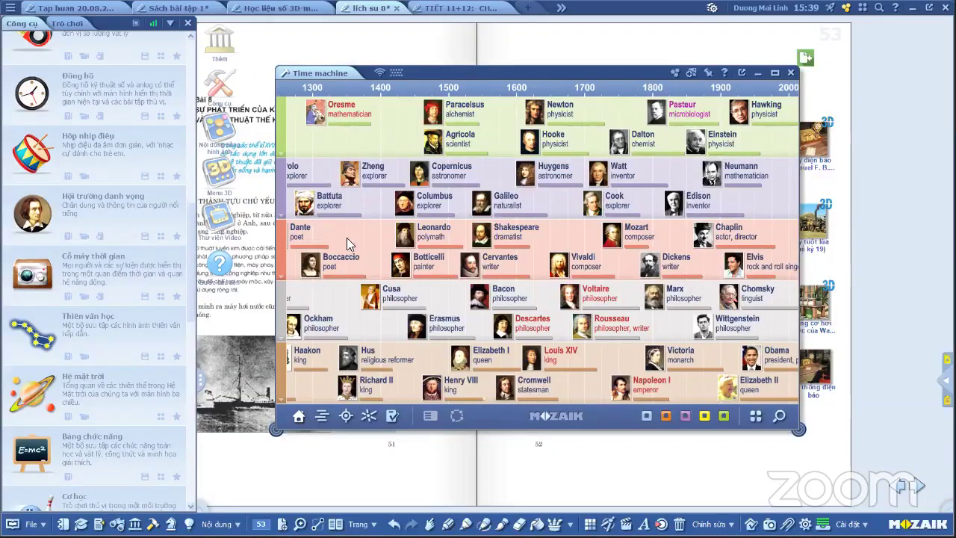
Switch the Time machine timeline to the compact names-only view and show the category names on its bands
{"action": "left_click", "coordinate": [320, 417]}
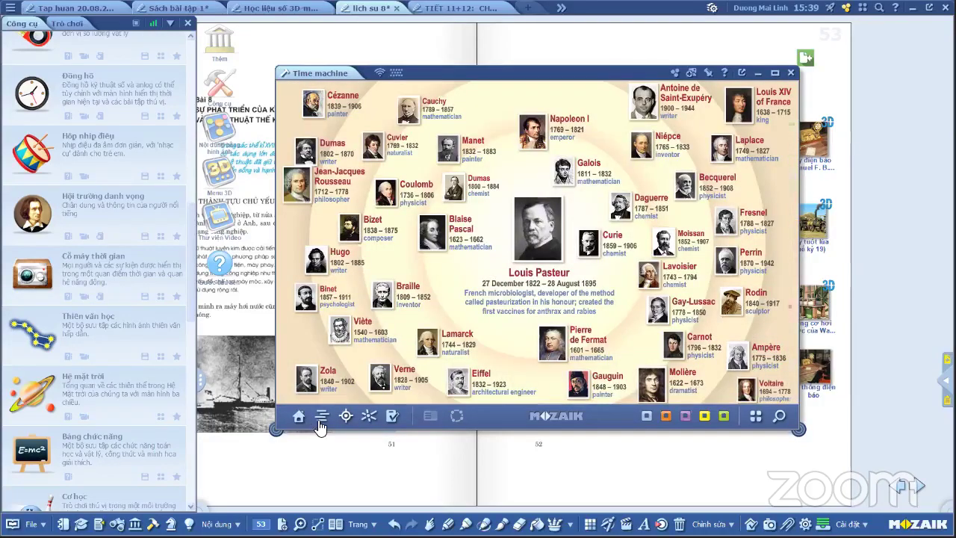
{"action": "left_click", "coordinate": [321, 420]}
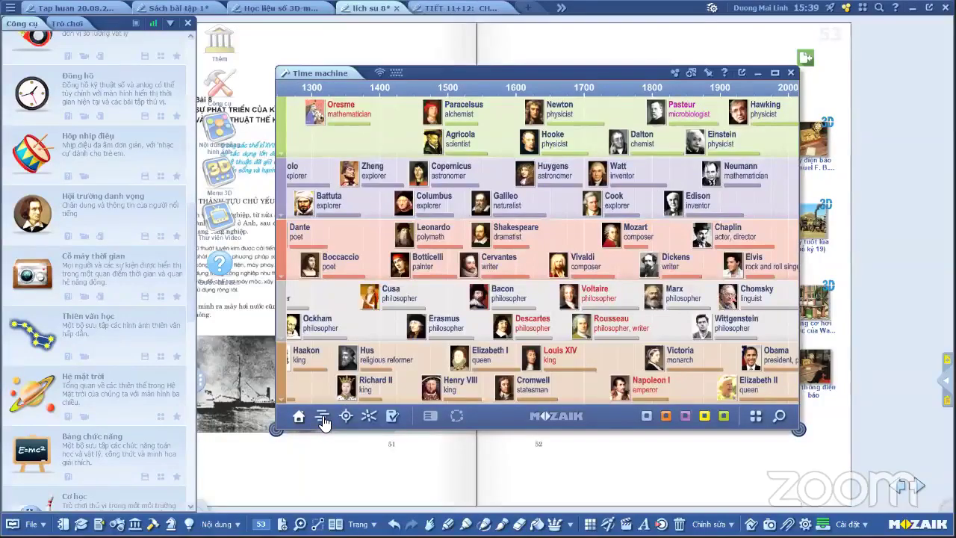
{"action": "left_click", "coordinate": [322, 419]}
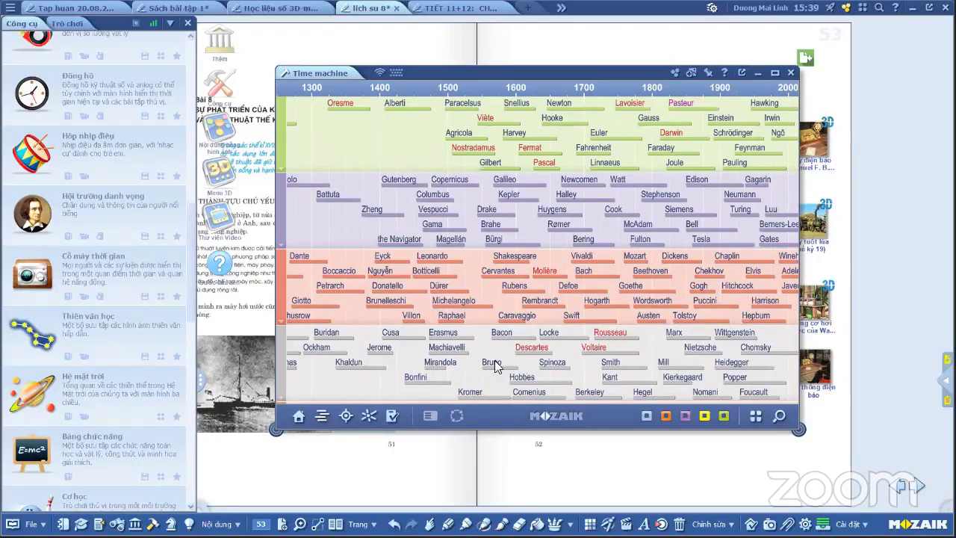
{"action": "left_click_drag", "start_coordinate": [414, 356], "coordinate": [431, 354]}
{"action": "left_click", "coordinate": [368, 418]}
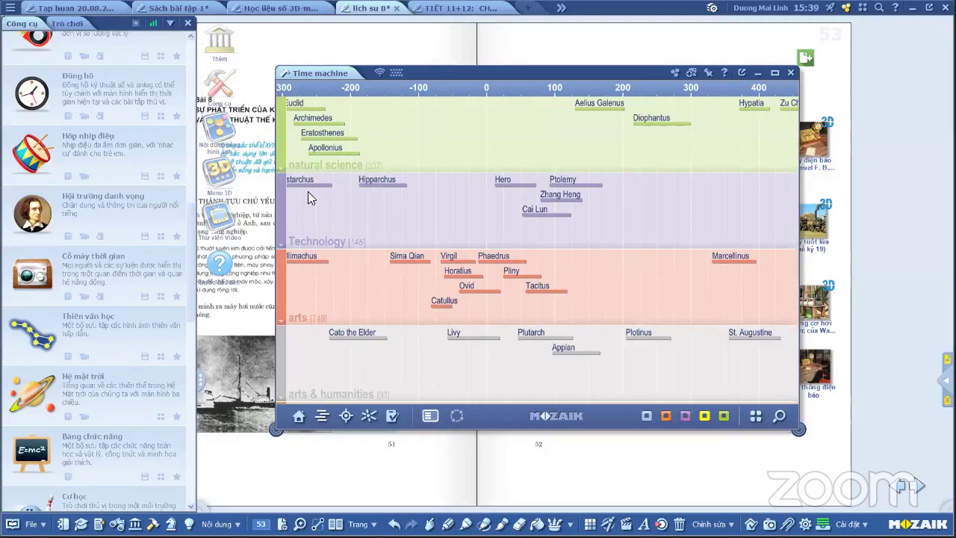
Examine the timeline's category bands from natural science to religion, expanding the arts band
{"action": "scroll", "coordinate": [351, 203], "scroll_direction": "down", "scroll_amount": 3}
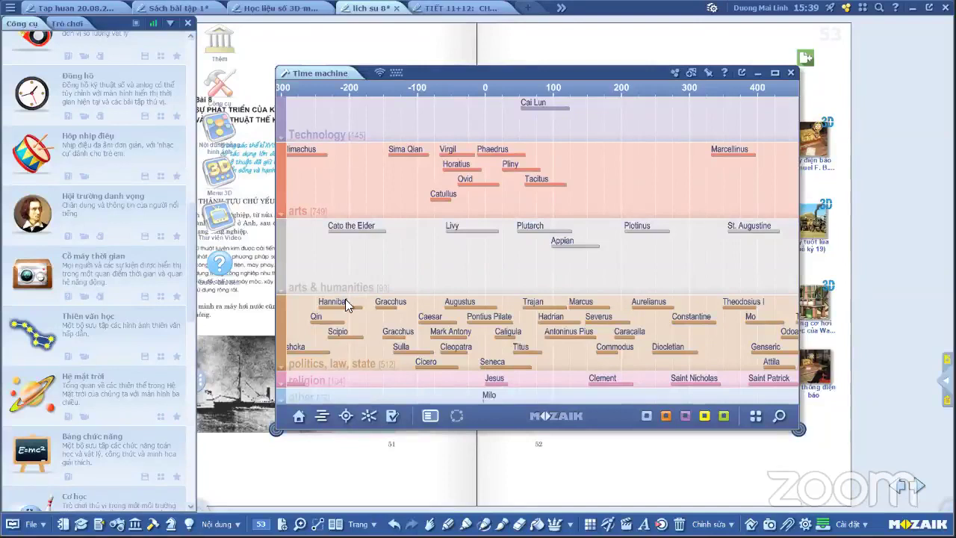
{"action": "scroll", "coordinate": [421, 345], "scroll_direction": "up", "scroll_amount": 3}
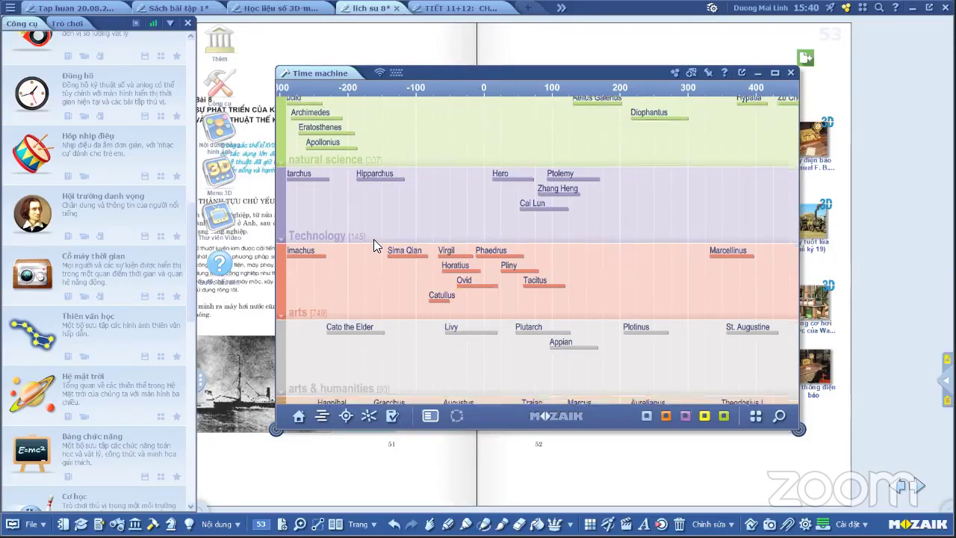
{"action": "scroll", "coordinate": [374, 241], "scroll_direction": "down", "scroll_amount": 3}
{"action": "scroll", "coordinate": [384, 247], "scroll_direction": "up", "scroll_amount": 3}
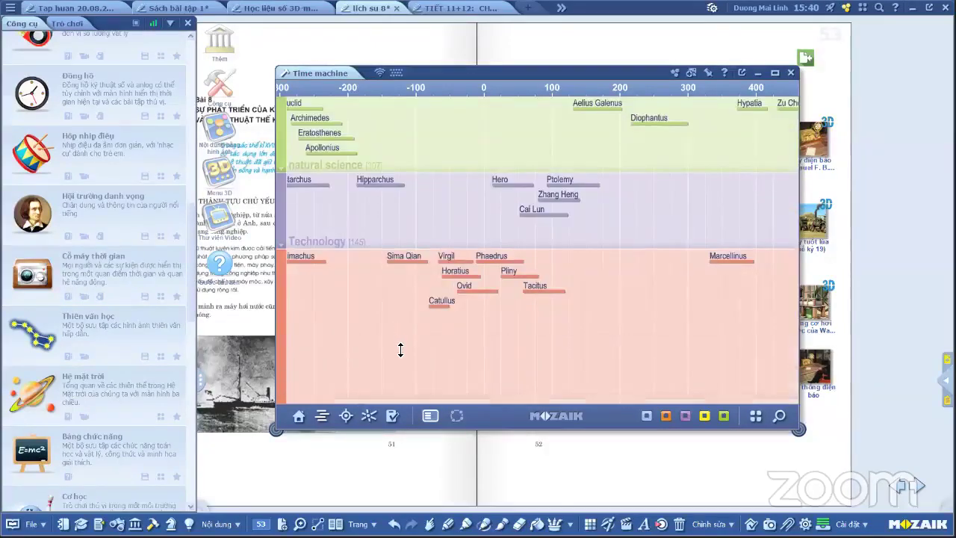
{"action": "scroll", "coordinate": [393, 220], "scroll_direction": "down", "scroll_amount": 2}
{"action": "scroll", "coordinate": [447, 294], "scroll_direction": "down", "scroll_amount": 3}
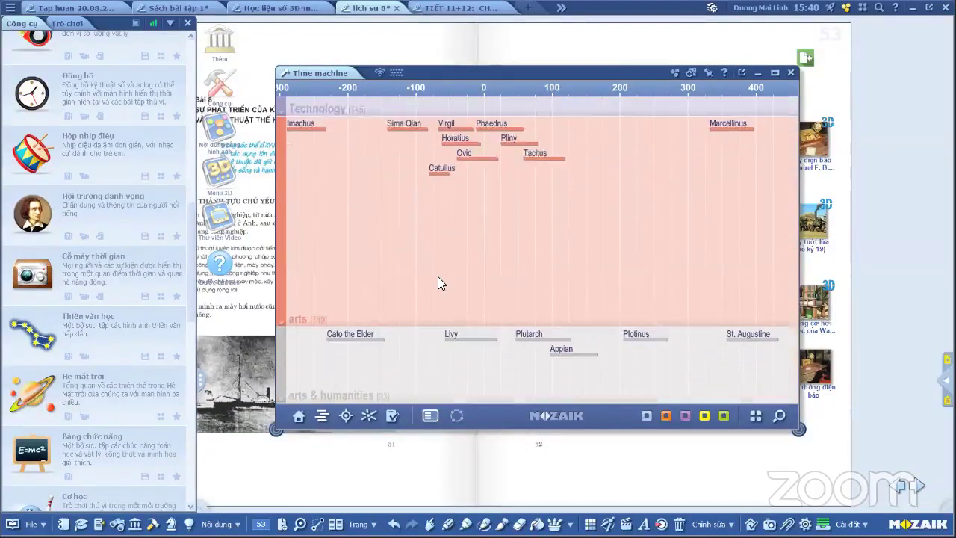
{"action": "scroll", "coordinate": [441, 293], "scroll_direction": "up", "scroll_amount": 5}
{"action": "scroll", "coordinate": [458, 288], "scroll_direction": "right", "scroll_amount": 10}
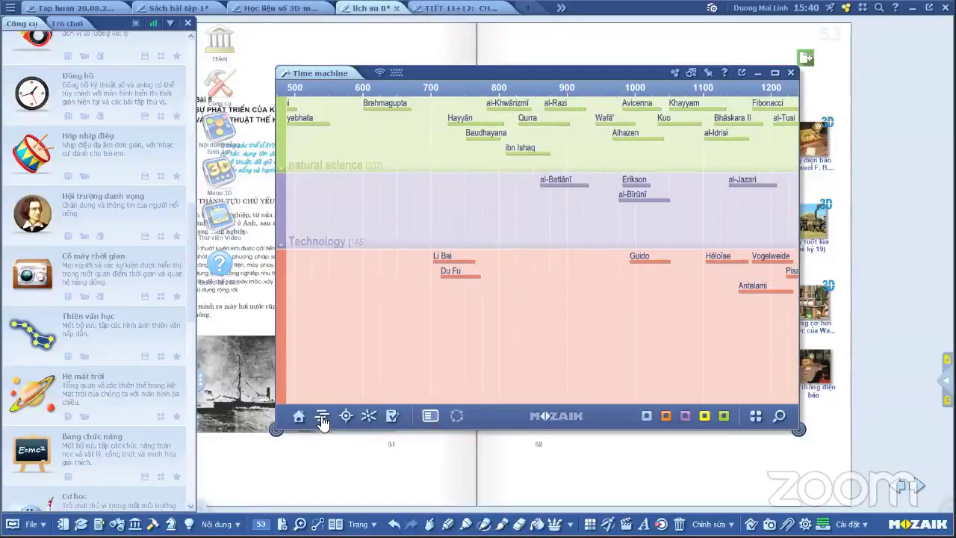
Switch the timeline back to the portrait view and browse the figures between the years 500 and 1500
{"action": "left_click", "coordinate": [298, 417]}
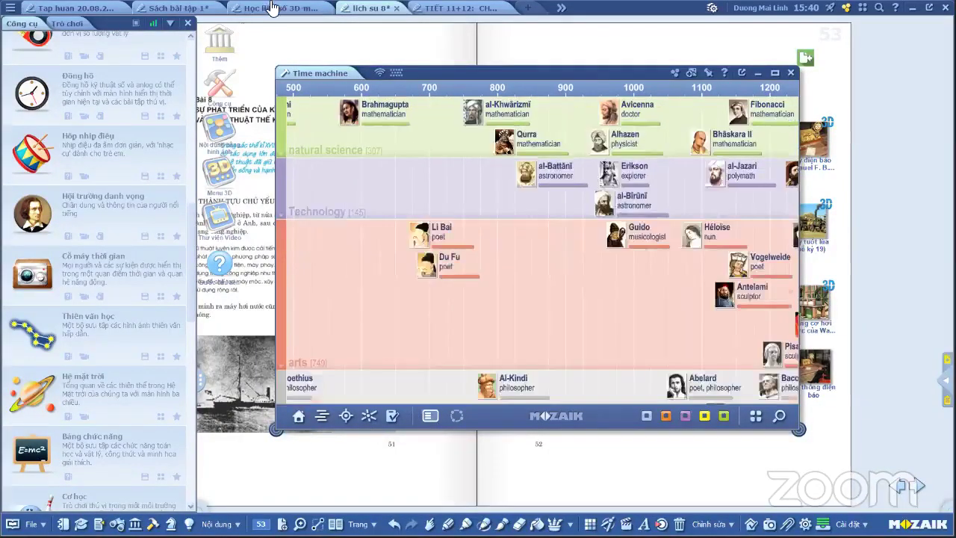
{"action": "scroll", "coordinate": [545, 293], "scroll_direction": "right", "scroll_amount": 3}
{"action": "scroll", "coordinate": [523, 273], "scroll_direction": "right", "scroll_amount": 2}
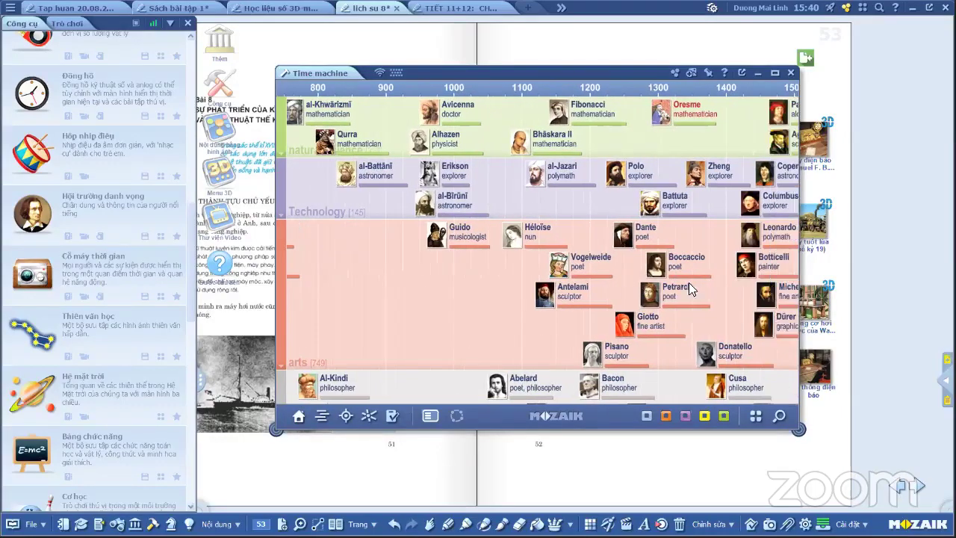
{"action": "scroll", "coordinate": [456, 303], "scroll_direction": "left", "scroll_amount": 8}
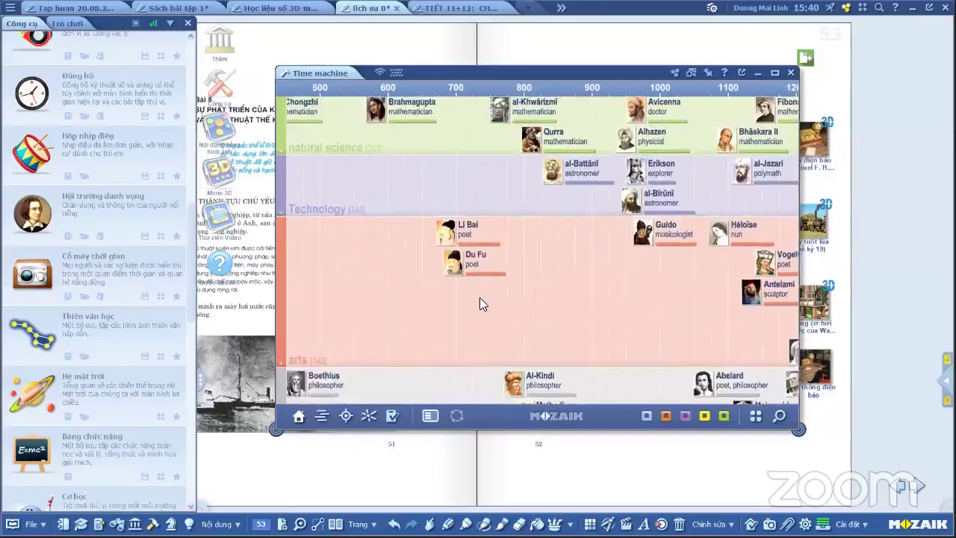
Browse the Time machine's portrait timeline from ancient Greece through the Roman era to the figures of 1300–2000
{"action": "scroll", "coordinate": [556, 305], "scroll_direction": "left", "scroll_amount": 15}
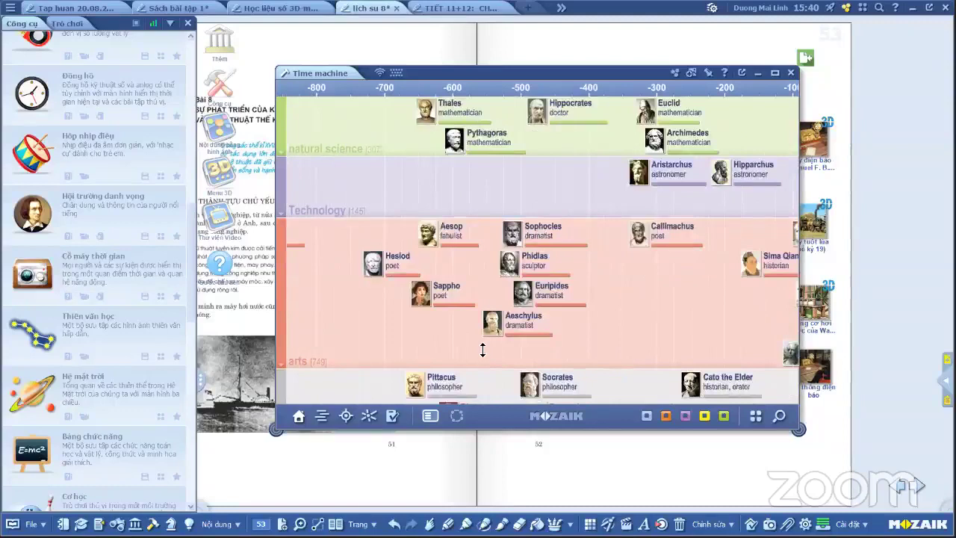
{"action": "scroll", "coordinate": [493, 303], "scroll_direction": "left", "scroll_amount": 3}
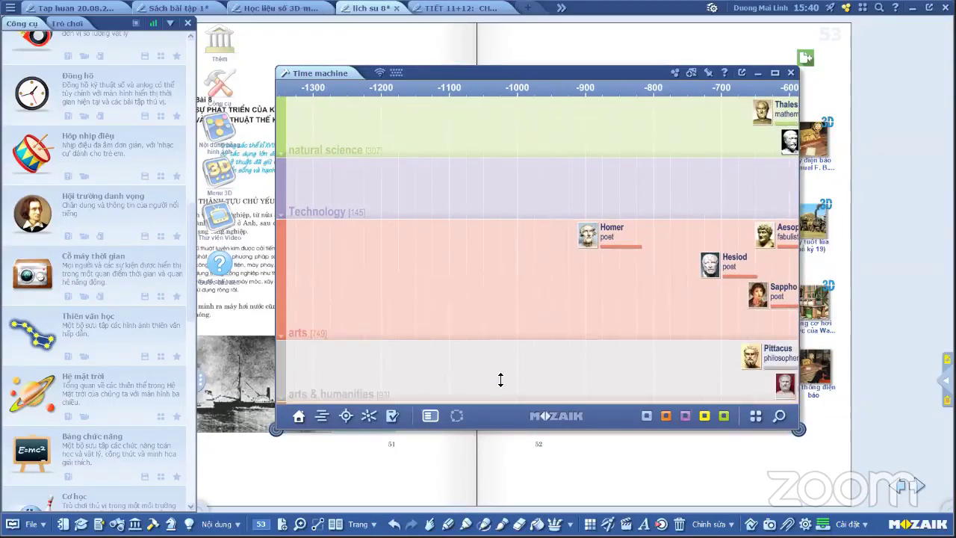
{"action": "left_click_drag", "start_coordinate": [499, 359], "coordinate": [526, 367]}
{"action": "left_click_drag", "start_coordinate": [653, 300], "coordinate": [369, 288]}
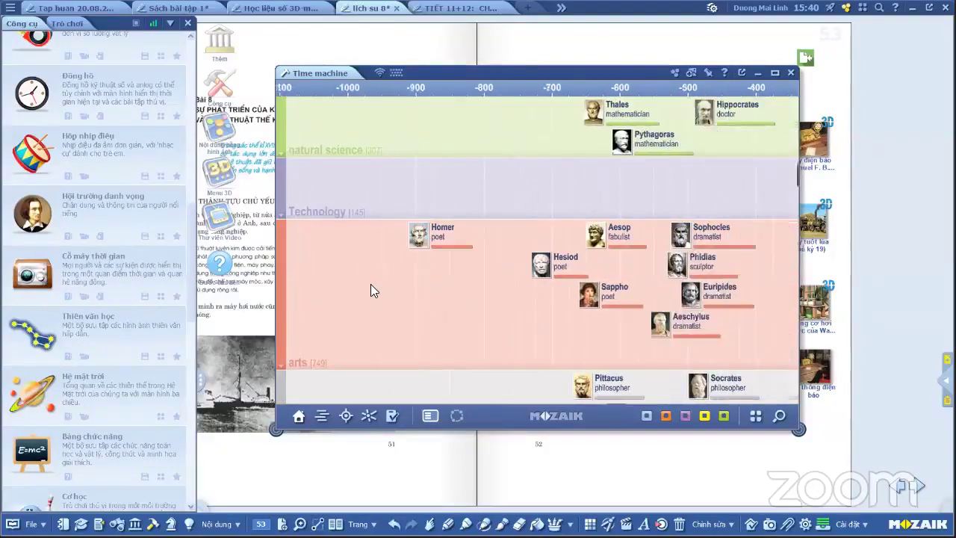
{"action": "left_click_drag", "start_coordinate": [586, 315], "coordinate": [465, 315]}
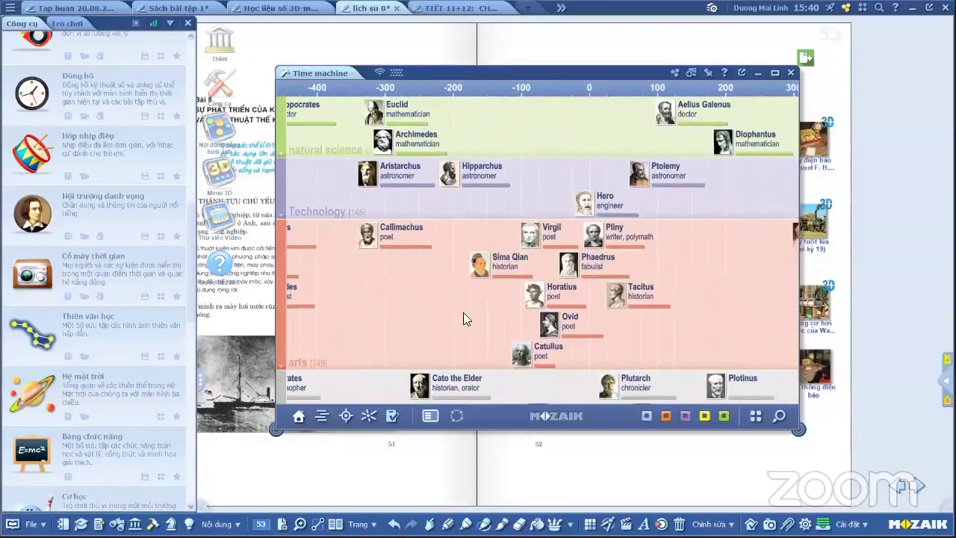
{"action": "left_click_drag", "start_coordinate": [647, 301], "coordinate": [421, 312]}
{"action": "left_click_drag", "start_coordinate": [644, 309], "coordinate": [490, 313]}
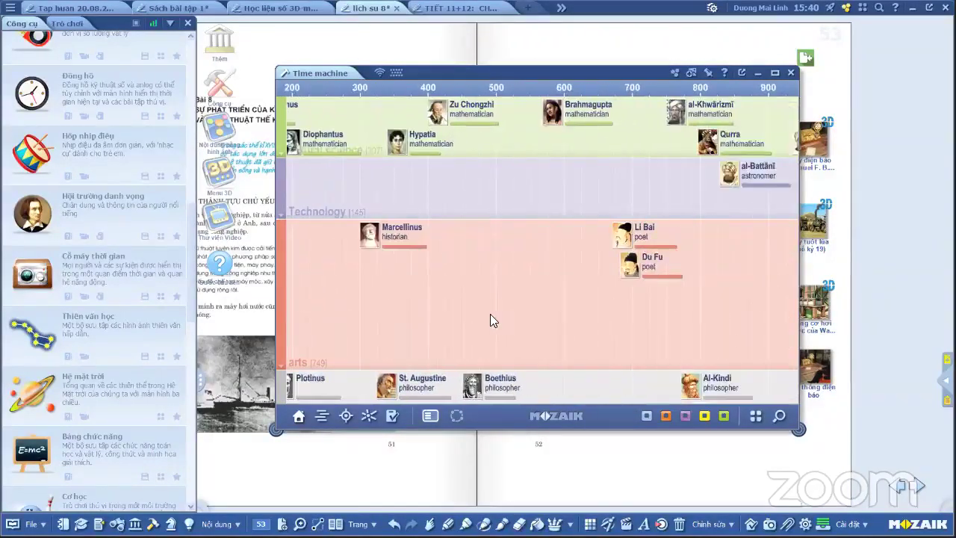
{"action": "left_click_drag", "start_coordinate": [667, 328], "coordinate": [561, 335]}
{"action": "left_click_drag", "start_coordinate": [640, 325], "coordinate": [493, 329]}
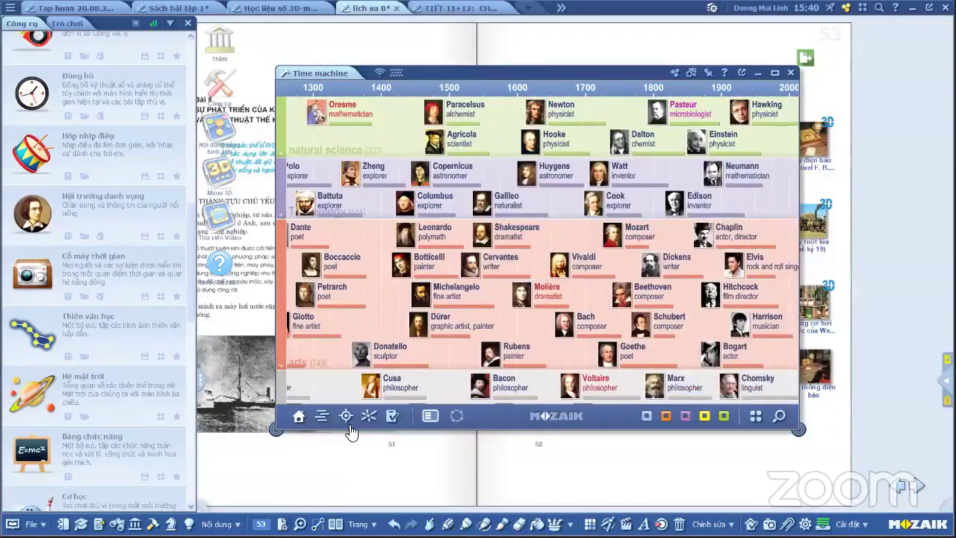
Compare the timeline with Louis Pasteur's concentric related-figures view, and display his linked connection network
{"action": "left_click", "coordinate": [346, 419]}
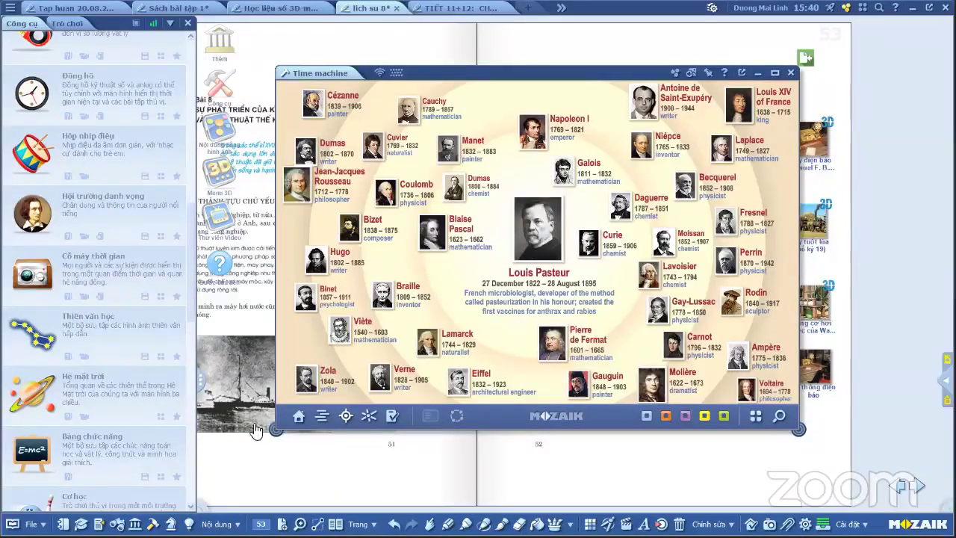
{"action": "left_click", "coordinate": [327, 418]}
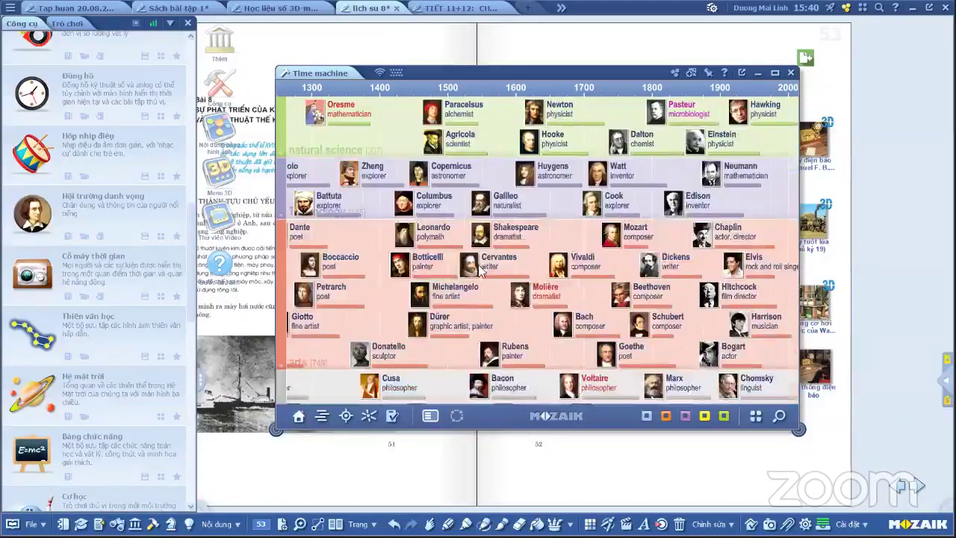
{"action": "left_click", "coordinate": [346, 416]}
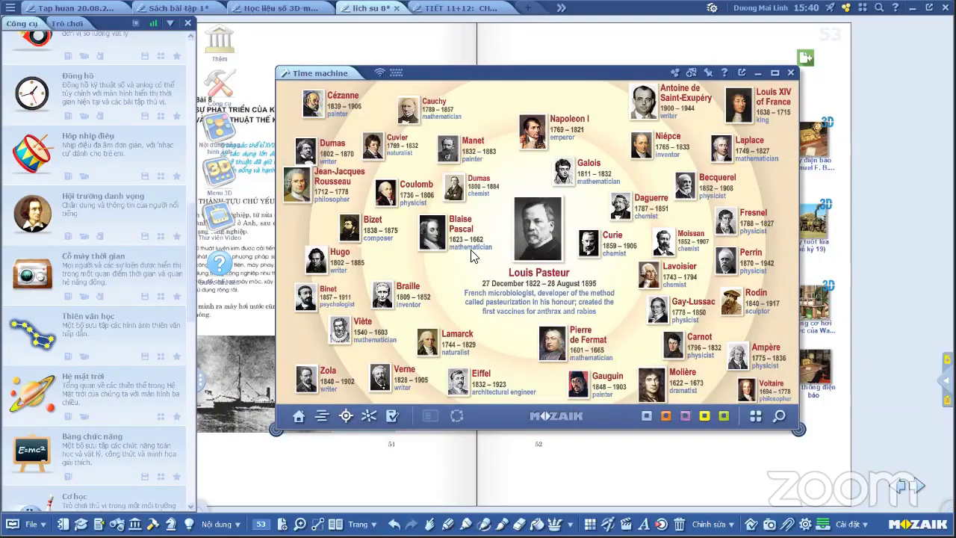
{"action": "left_click", "coordinate": [373, 414]}
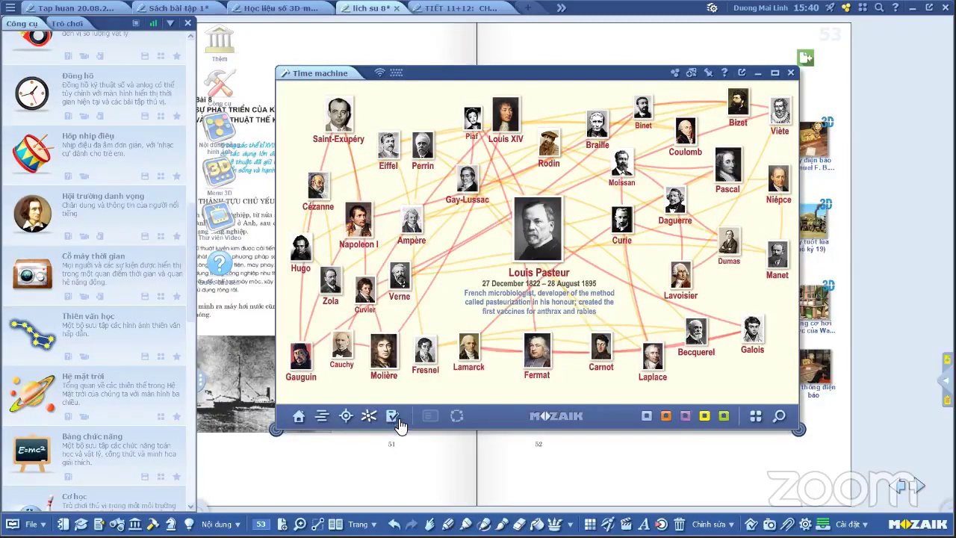
Explore how weighting by 1851, (in)famous, microbiologist and French rearranges Pasteur's connection network, and return to the timeline
{"action": "left_click", "coordinate": [457, 416]}
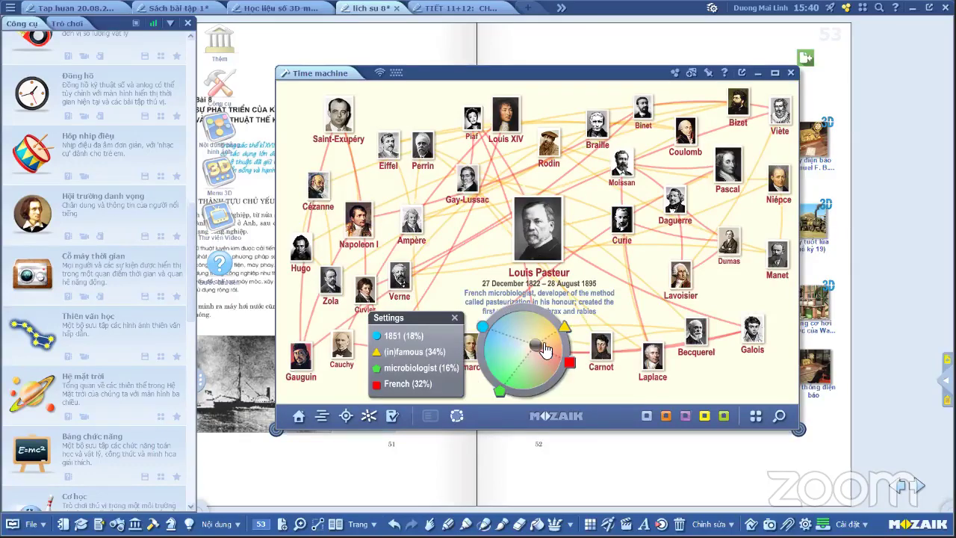
{"action": "left_click_drag", "start_coordinate": [537, 345], "coordinate": [505, 343]}
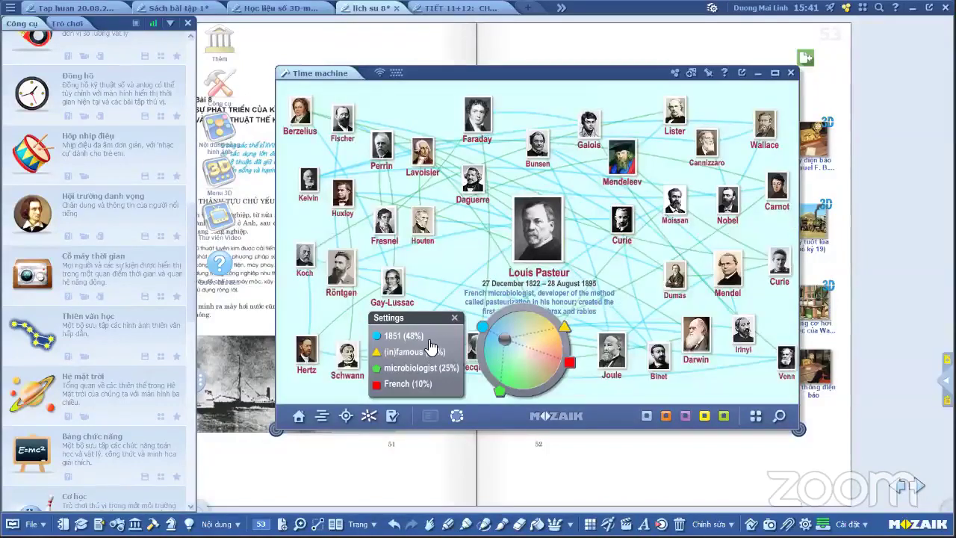
{"action": "left_click_drag", "start_coordinate": [504, 343], "coordinate": [505, 344]}
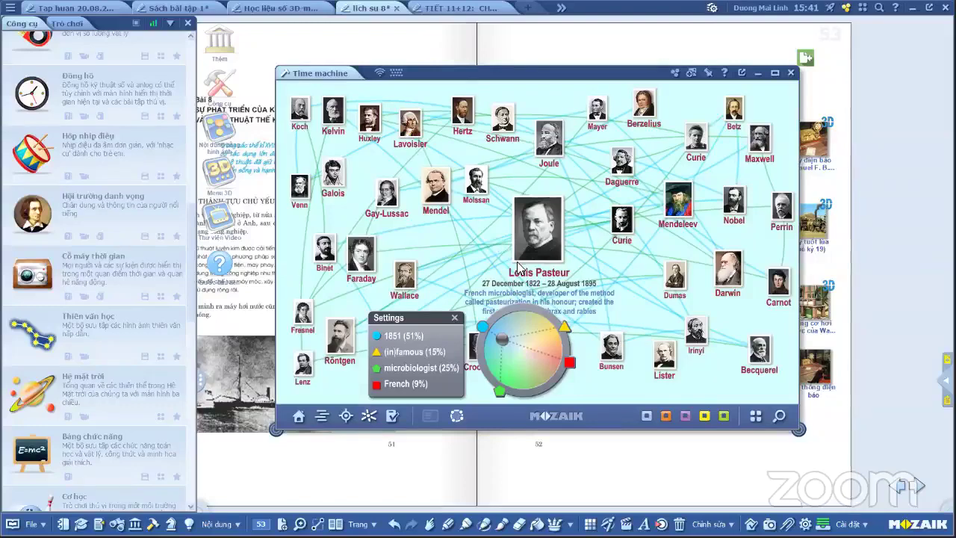
{"action": "left_click_drag", "start_coordinate": [502, 338], "coordinate": [526, 385]}
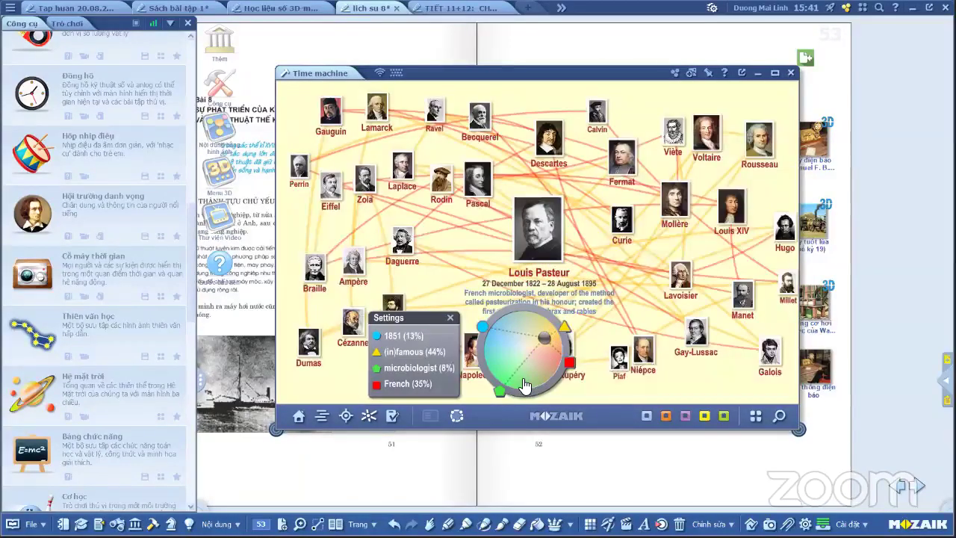
{"action": "left_click_drag", "start_coordinate": [545, 339], "coordinate": [526, 380]}
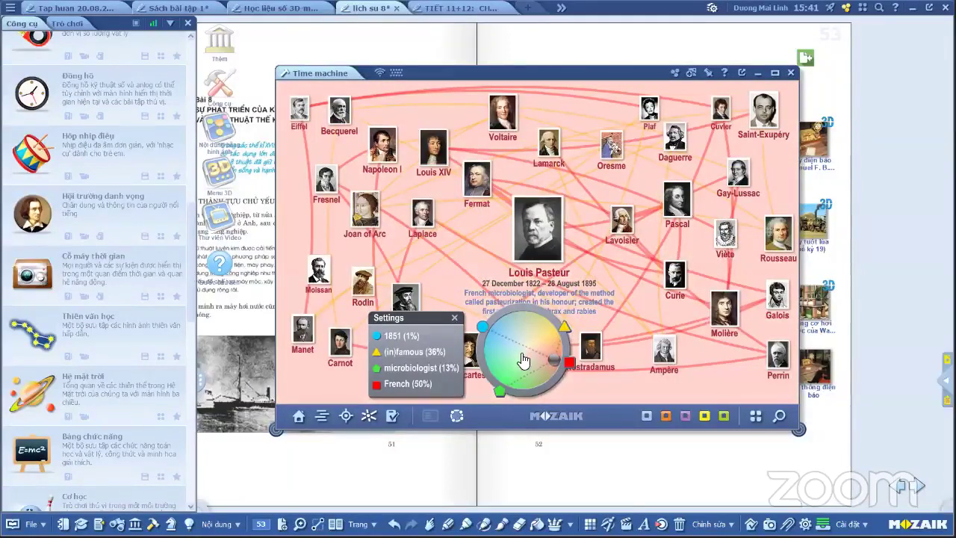
{"action": "left_click_drag", "start_coordinate": [501, 360], "coordinate": [527, 347]}
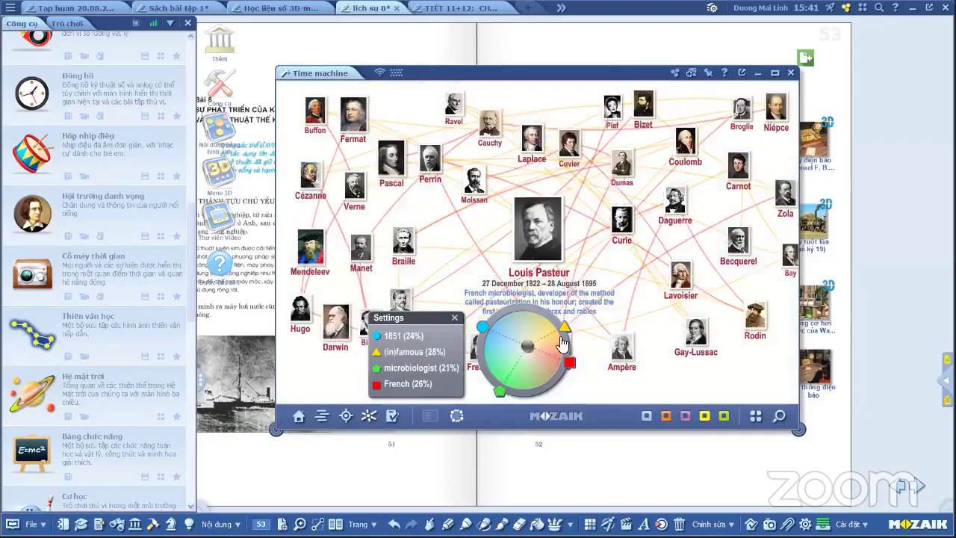
{"action": "left_click", "coordinate": [538, 383]}
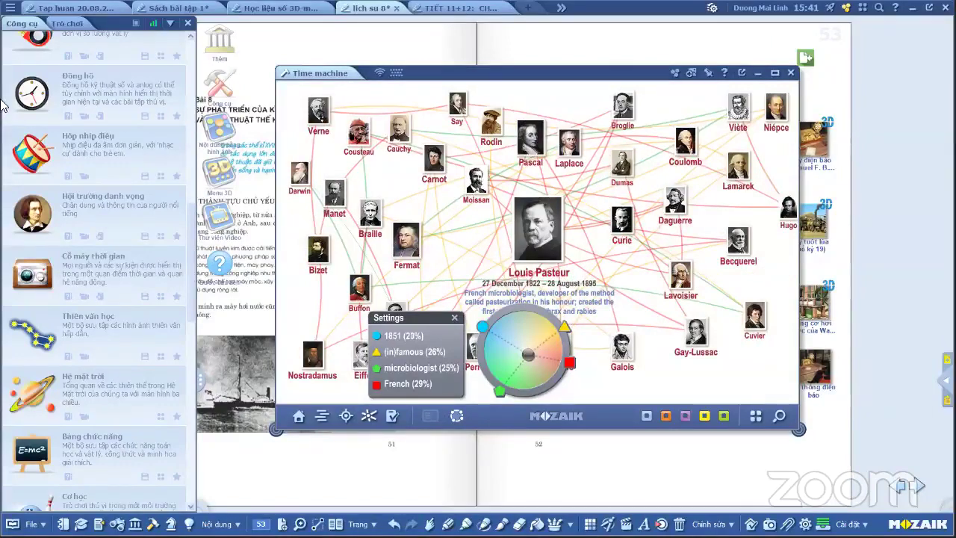
{"action": "left_click", "coordinate": [536, 366]}
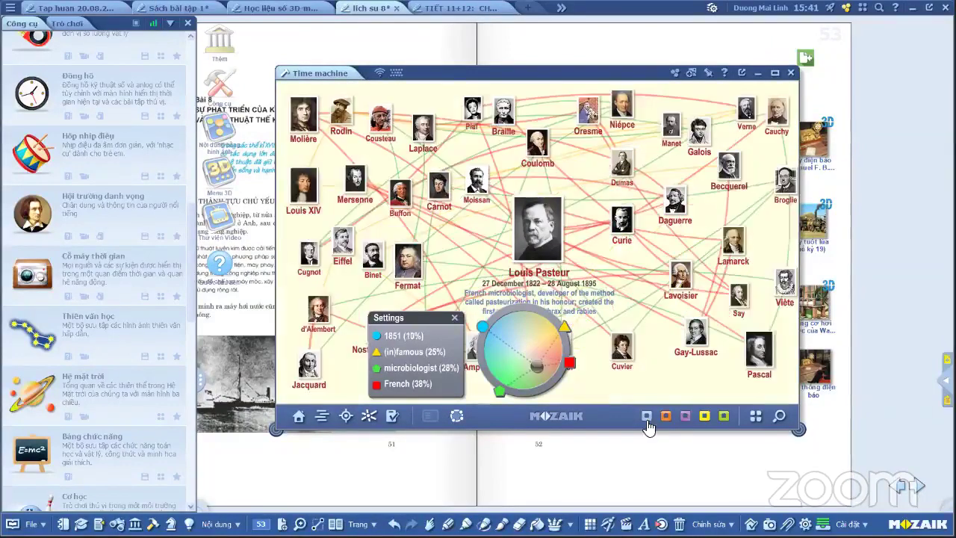
{"action": "left_click", "coordinate": [779, 419]}
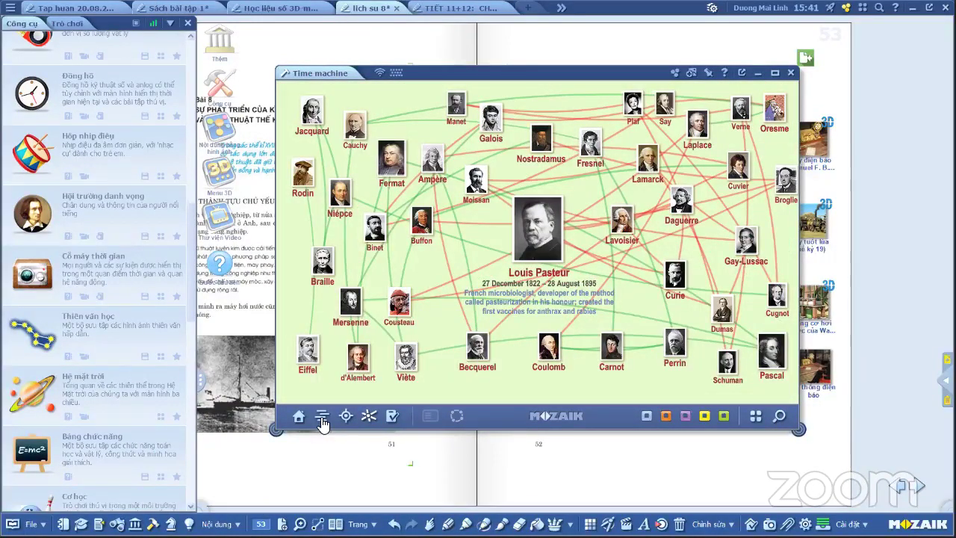
{"action": "left_click", "coordinate": [299, 417]}
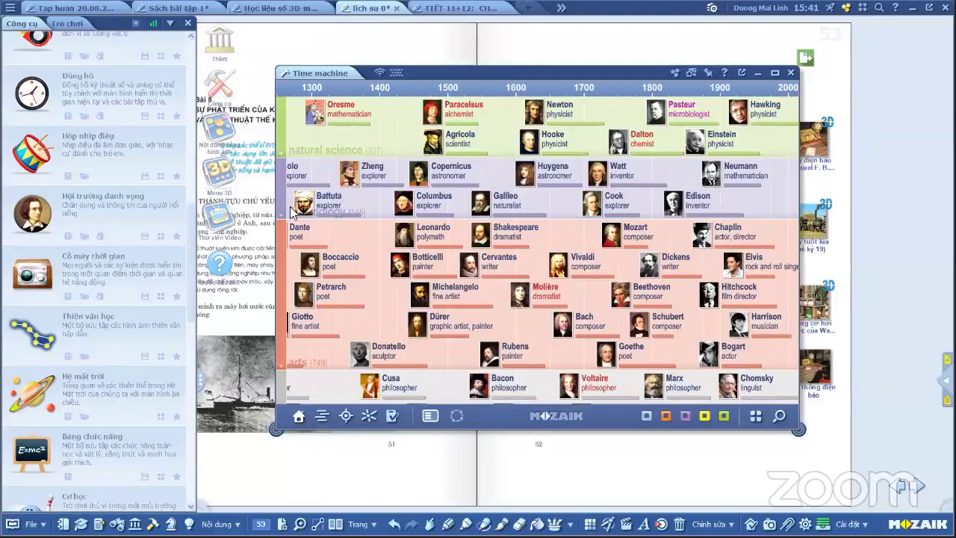
Search the Time machine's figures for "Rob" and open Robert Fulton's detail card
{"action": "left_click", "coordinate": [780, 418]}
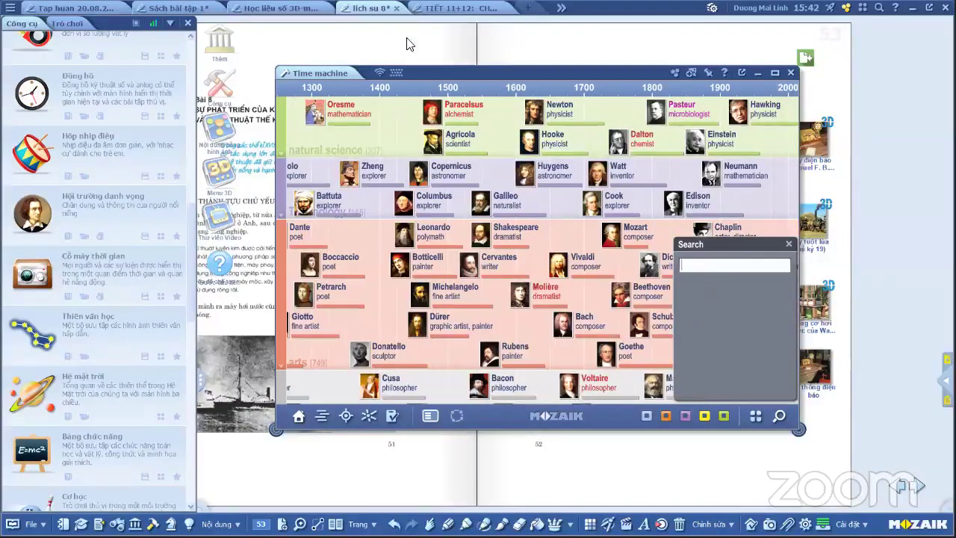
{"action": "mouse_move", "coordinate": [433, 77]}
{"action": "left_mouse_down"}
{"action": "mouse_move", "coordinate": [620, 82]}
{"action": "mouse_move", "coordinate": [354, 75]}
{"action": "mouse_move", "coordinate": [424, 80]}
{"action": "left_mouse_up"}
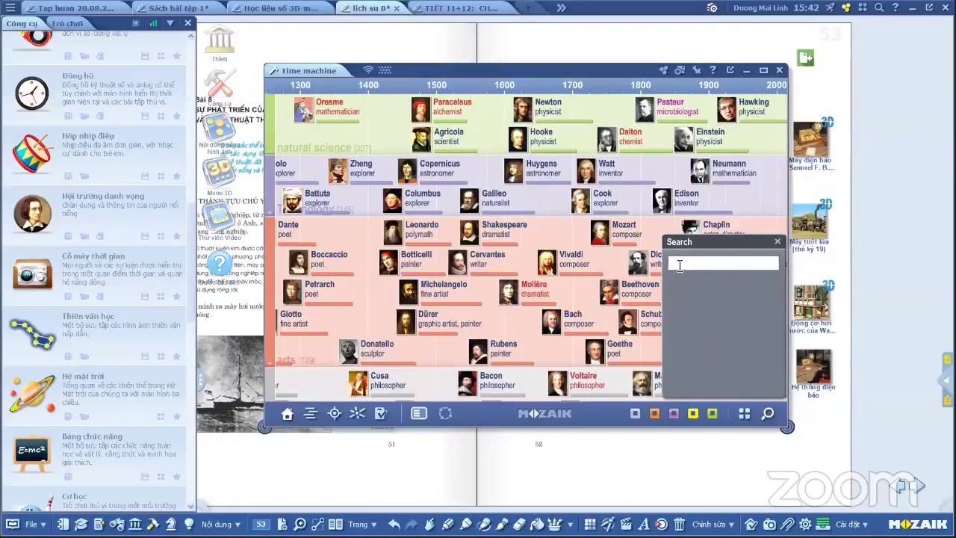
{"action": "left_click", "coordinate": [680, 265]}
{"action": "type", "text": "Rob"}
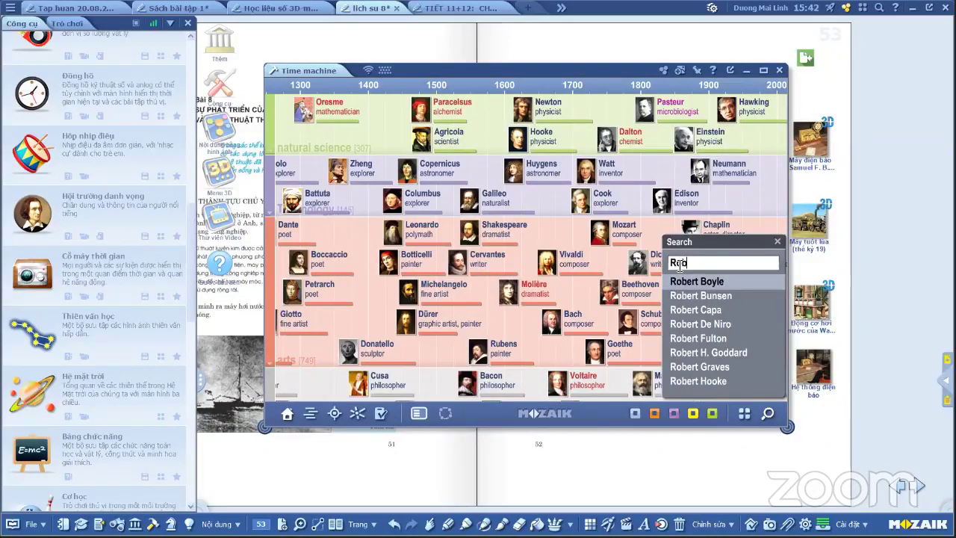
{"action": "left_click", "coordinate": [713, 338]}
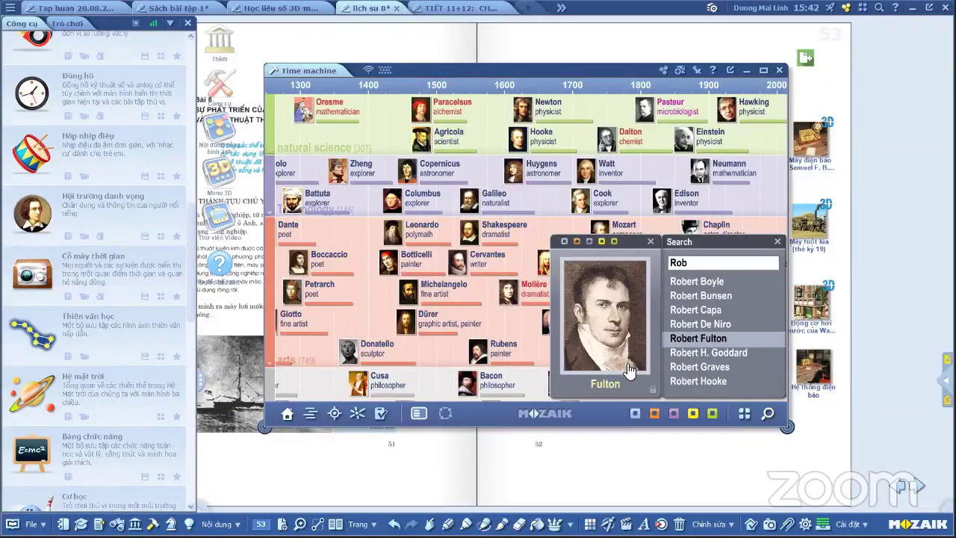
{"action": "left_click", "coordinate": [646, 321]}
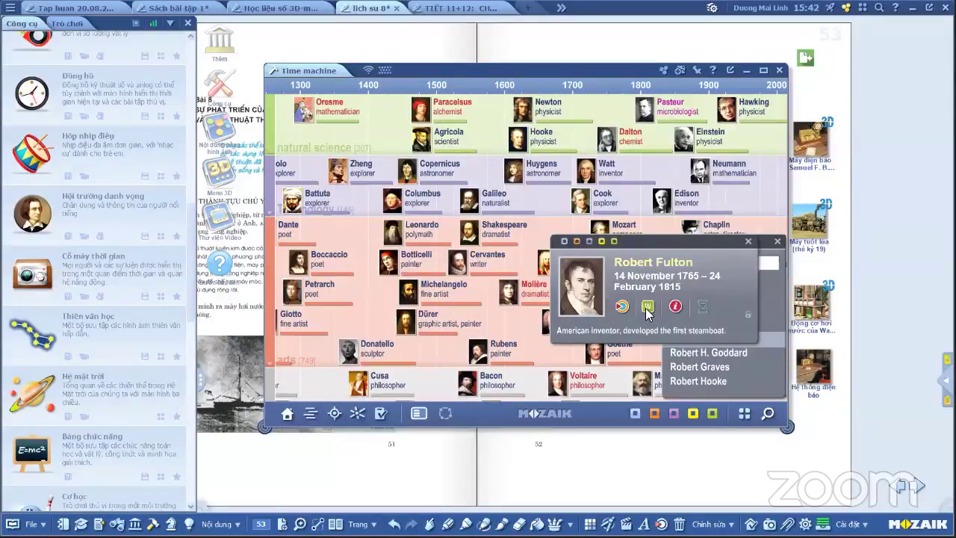
View Robert Fulton's Wikipedia article in a reduced window, and bring his Time machine card back to the front
{"action": "left_click", "coordinate": [647, 308]}
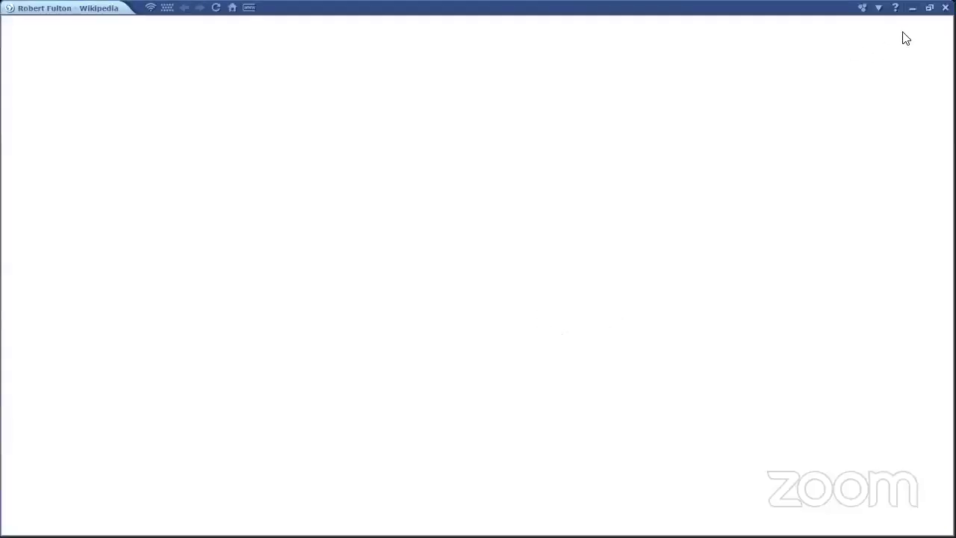
{"action": "left_click", "coordinate": [929, 7]}
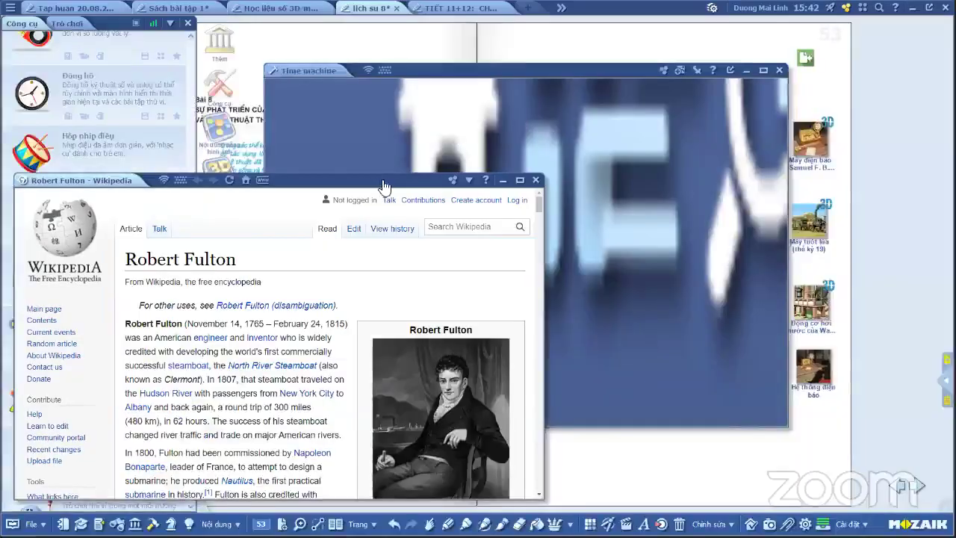
{"action": "left_click_drag", "start_coordinate": [383, 185], "coordinate": [478, 134]}
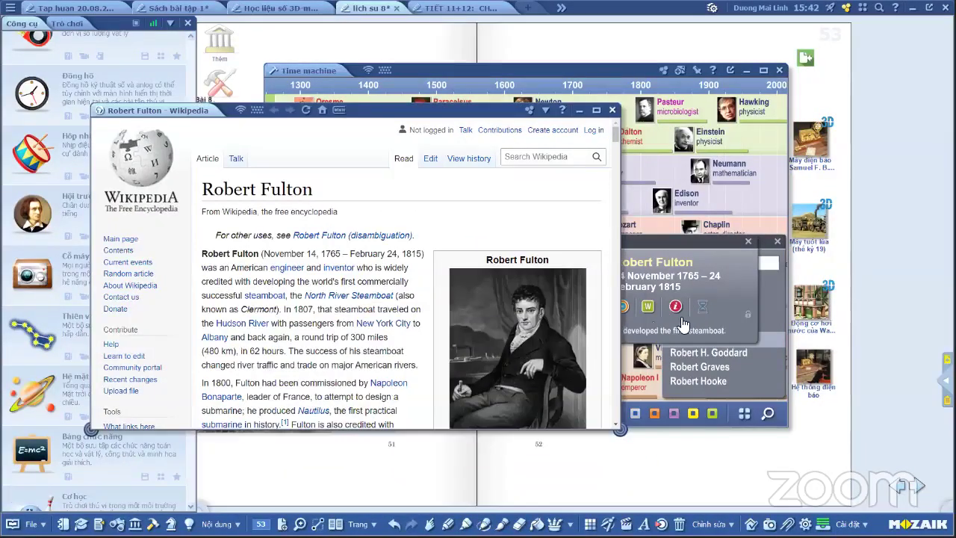
{"action": "left_click", "coordinate": [647, 307]}
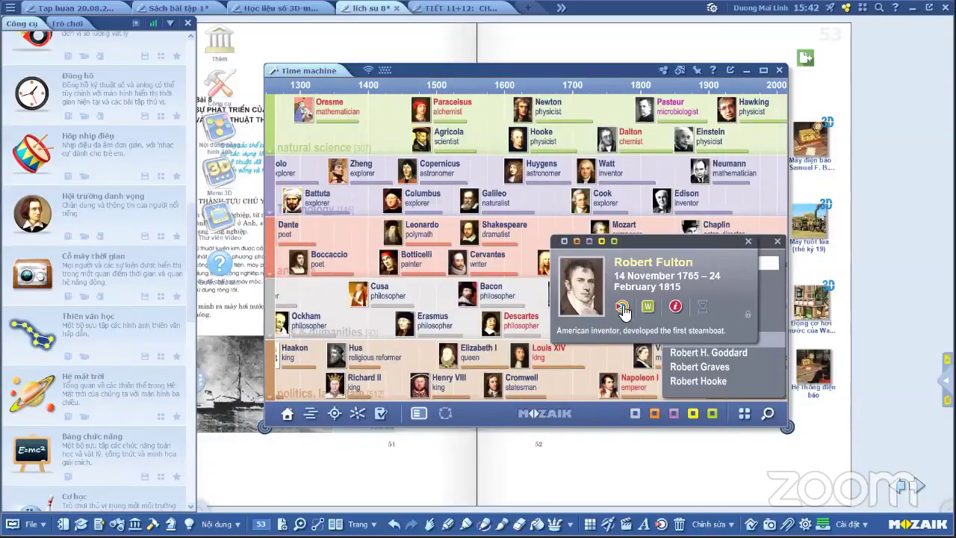
Display Robert Fulton's connection network and close the name search
{"action": "left_click", "coordinate": [624, 296]}
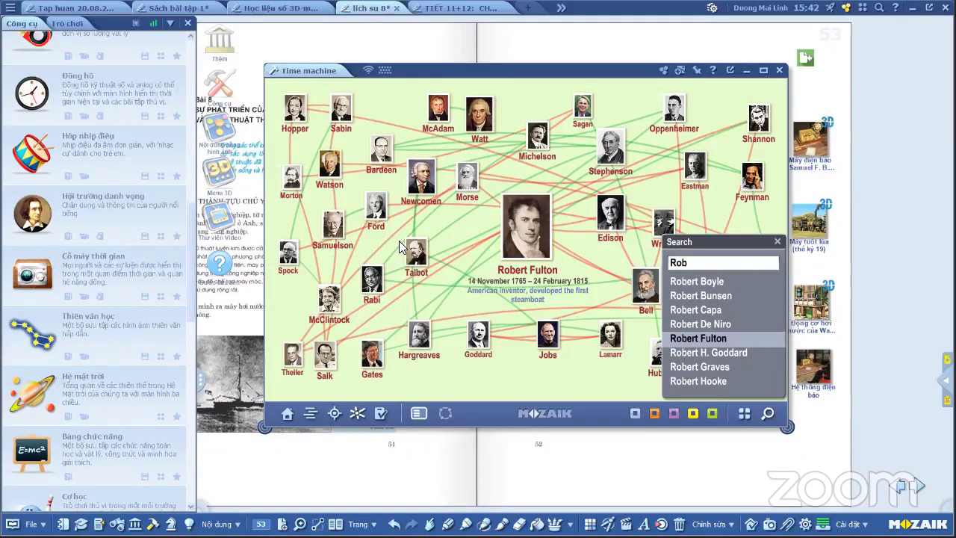
{"action": "left_click", "coordinate": [779, 243]}
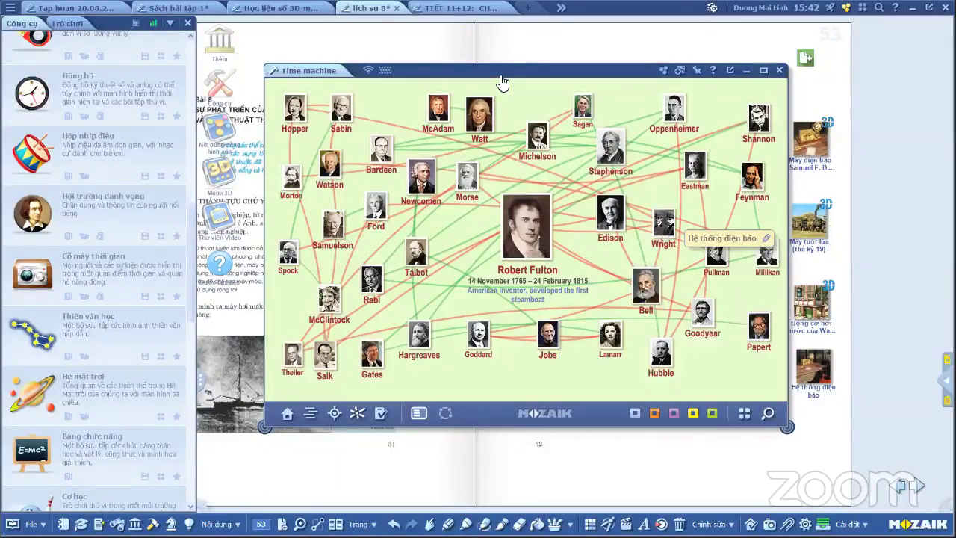
Place Robert Fulton's portrait card on the textbook page above the Bài 8 heading and restore the collapsed Time machine
{"action": "left_click_drag", "start_coordinate": [565, 75], "coordinate": [700, 71]}
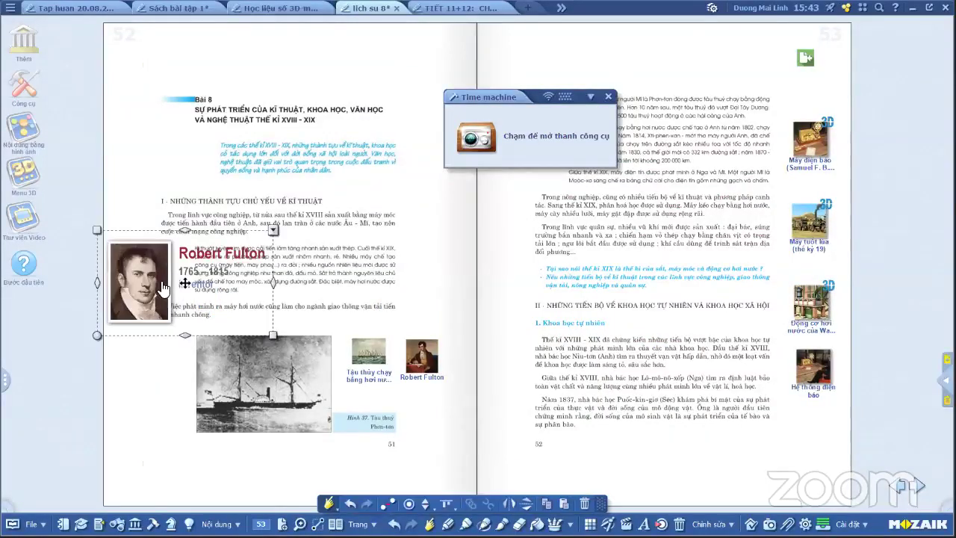
{"action": "left_click_drag", "start_coordinate": [164, 293], "coordinate": [172, 64]}
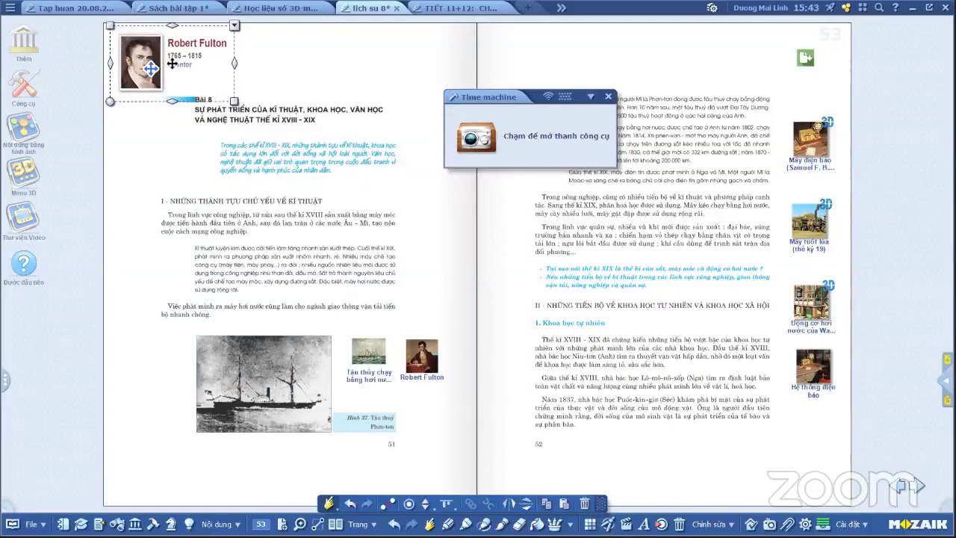
{"action": "left_click", "coordinate": [245, 73]}
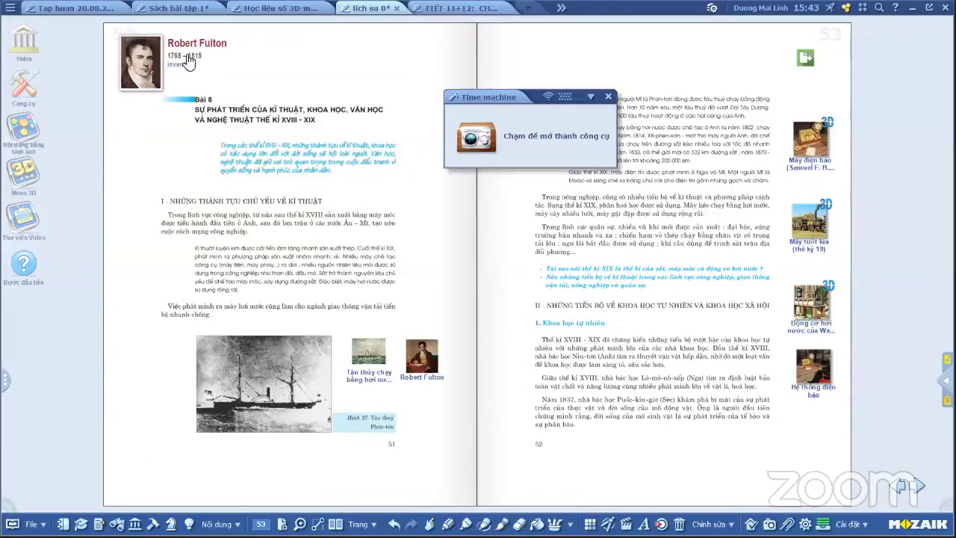
{"action": "left_click", "coordinate": [527, 101]}
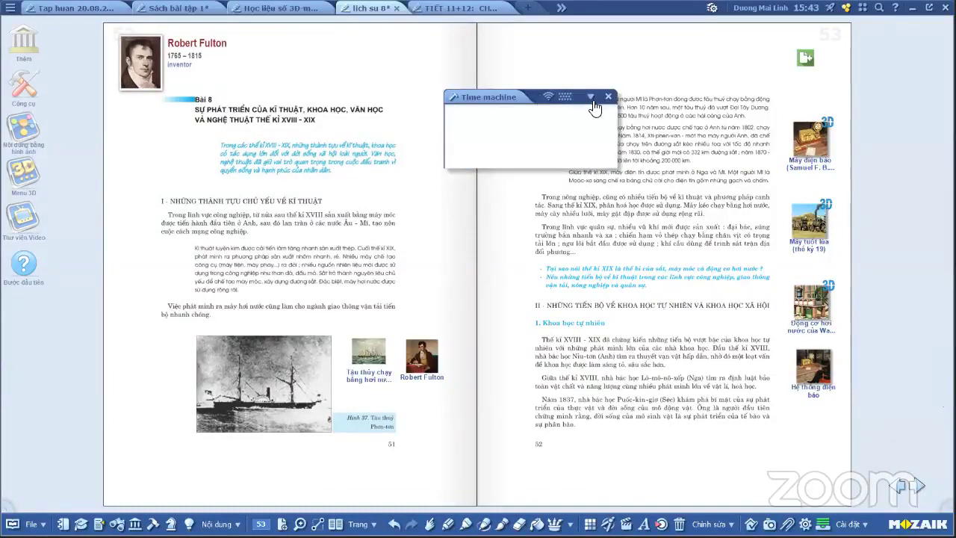
With the Time machine out of the way, view the page's Robert Fulton card enlarged and close the enlarged view
{"action": "left_click", "coordinate": [886, 91]}
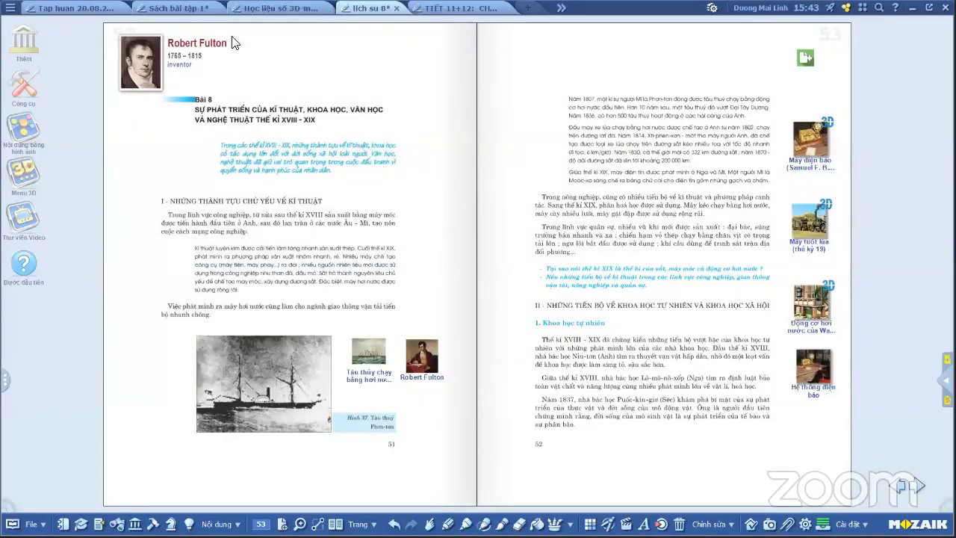
{"action": "left_click", "coordinate": [231, 42]}
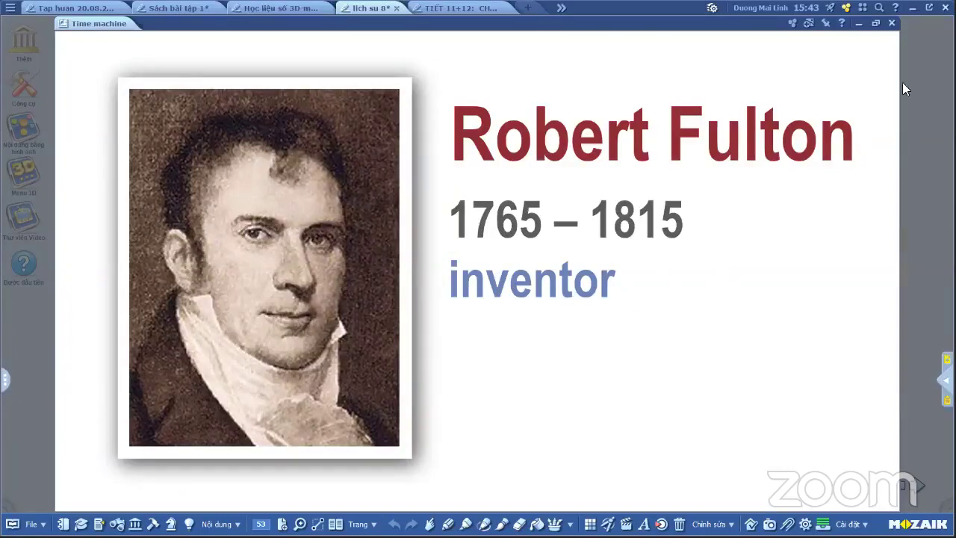
{"action": "left_click", "coordinate": [891, 23]}
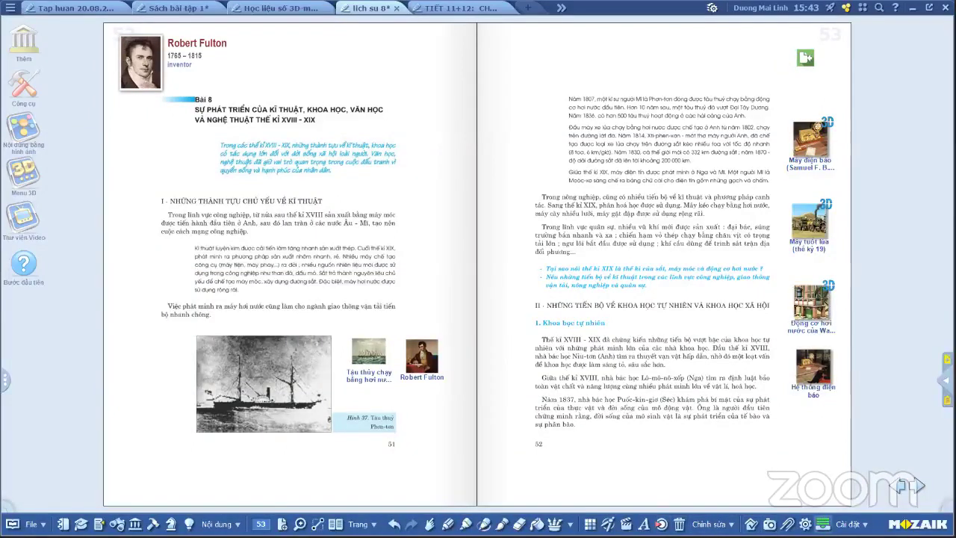
Restore the Time machine and weight Robert Fulton's network to 1785 55%, (in)famous 6%, inventor 35% and American 3%
{"action": "left_click", "coordinate": [823, 523]}
{"action": "left_click", "coordinate": [738, 504]}
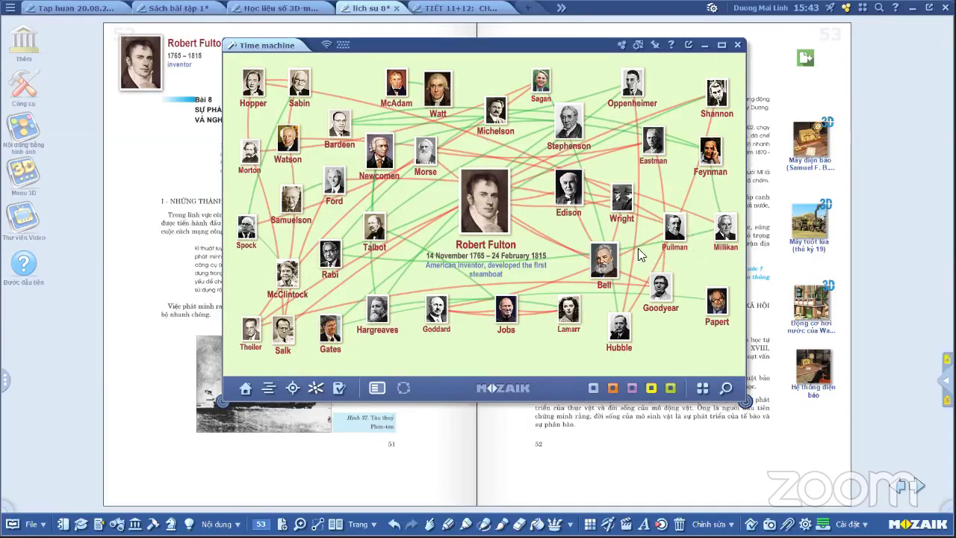
{"action": "left_click", "coordinate": [404, 388]}
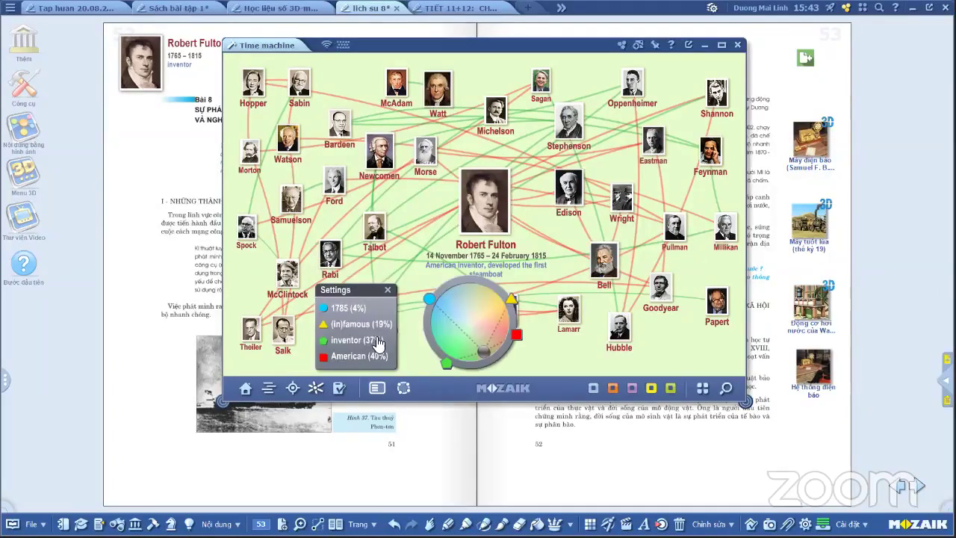
{"action": "left_click_drag", "start_coordinate": [484, 352], "coordinate": [505, 338]}
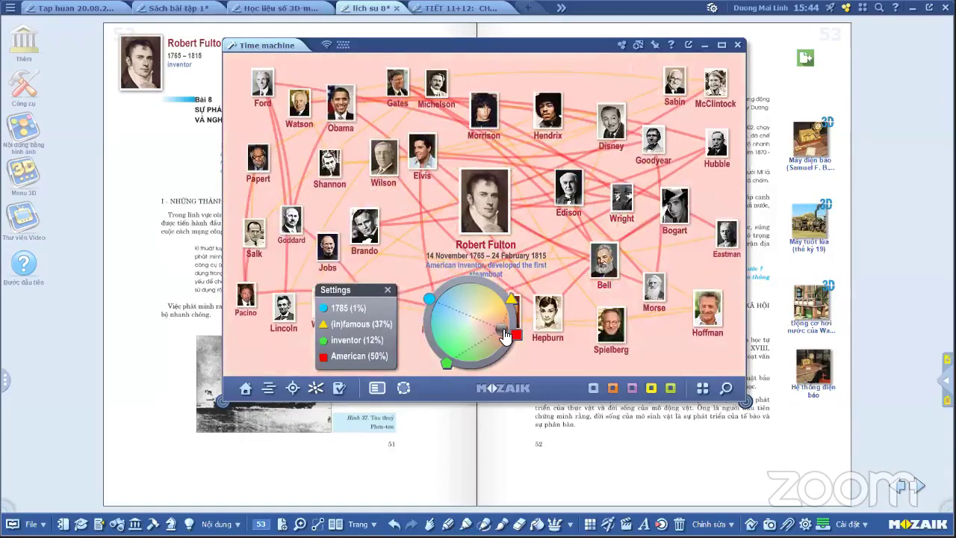
{"action": "mouse_move", "coordinate": [504, 337]}
{"action": "left_mouse_down"}
{"action": "mouse_move", "coordinate": [442, 311]}
{"action": "mouse_move", "coordinate": [457, 320]}
{"action": "left_mouse_up"}
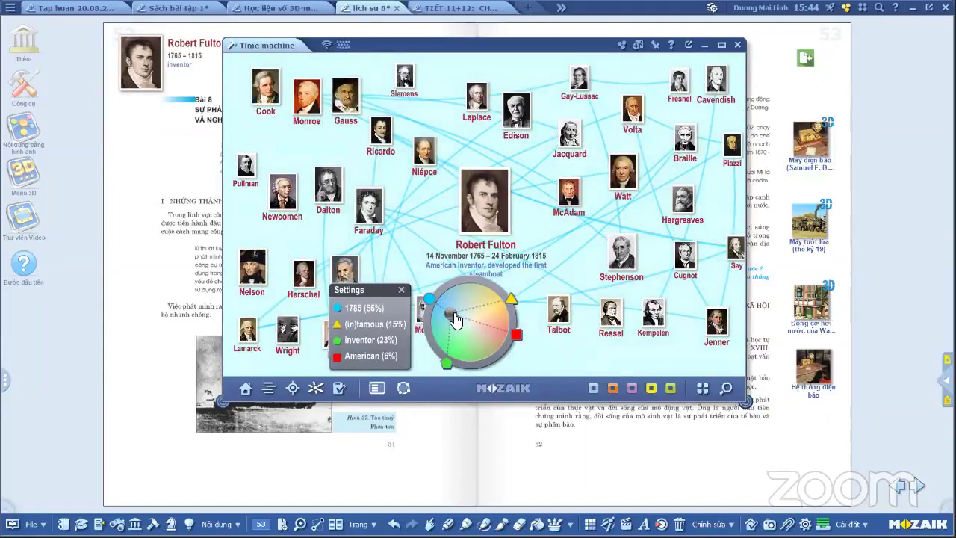
{"action": "left_click", "coordinate": [443, 324]}
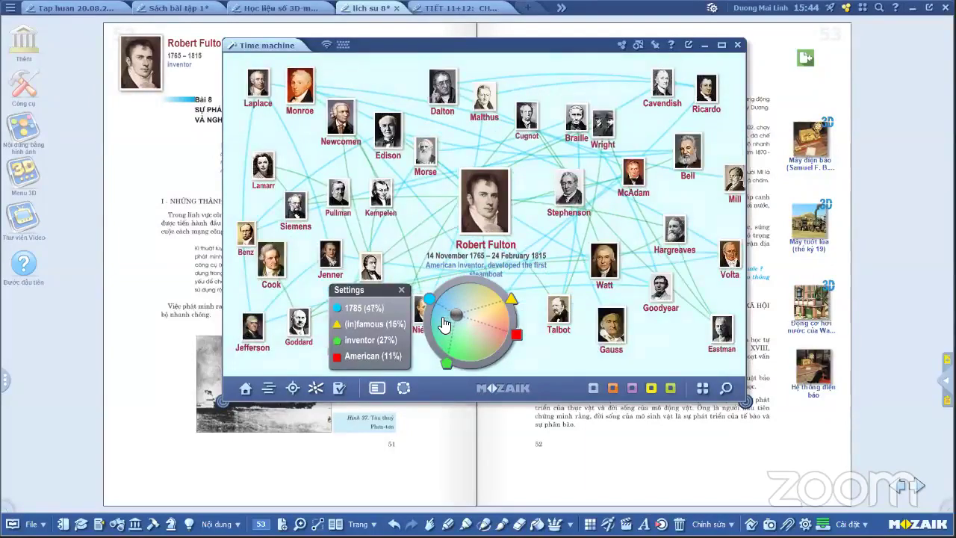
{"action": "left_click", "coordinate": [442, 324]}
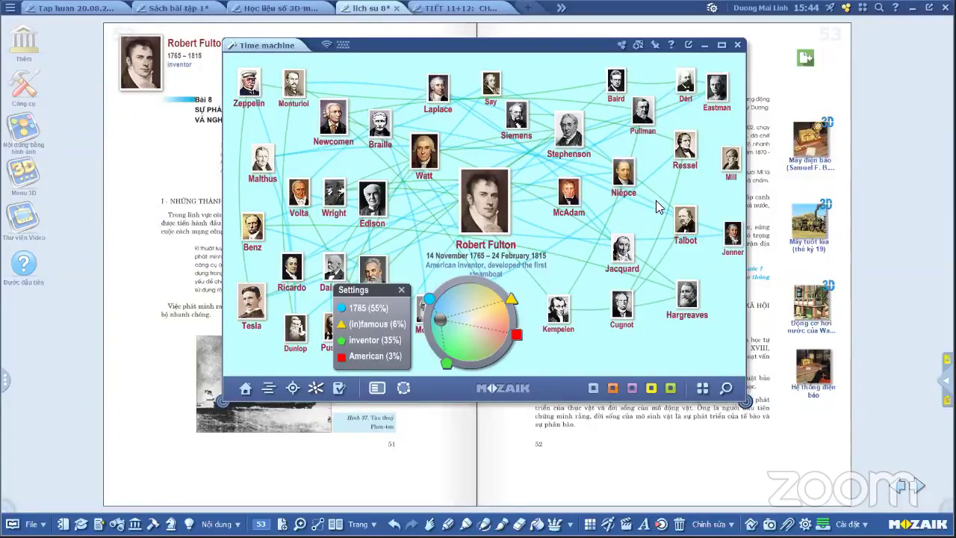
Add the displayed figures of Robert Fulton's network to the Set 1 group and list its members
{"action": "left_click", "coordinate": [703, 389]}
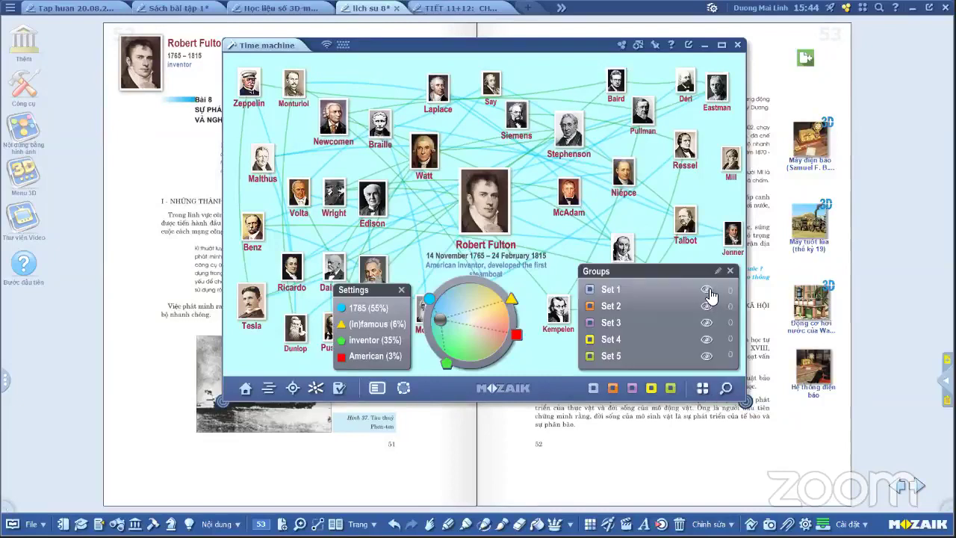
{"action": "left_click", "coordinate": [708, 291]}
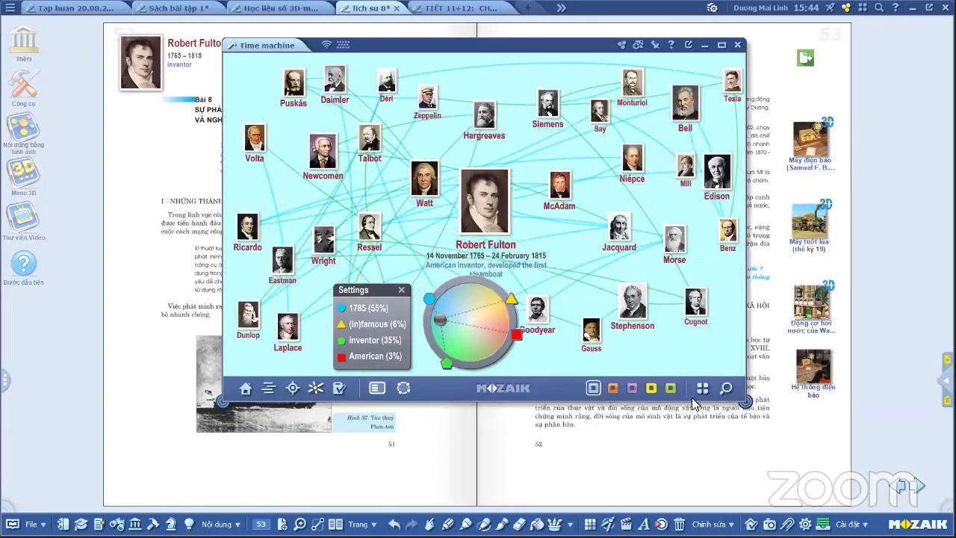
{"action": "left_click", "coordinate": [703, 389]}
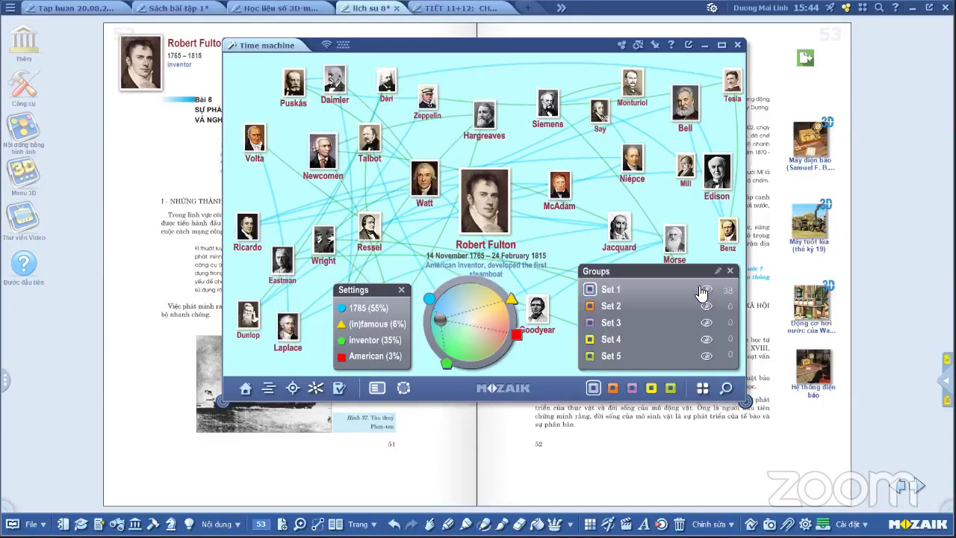
{"action": "left_click", "coordinate": [635, 292]}
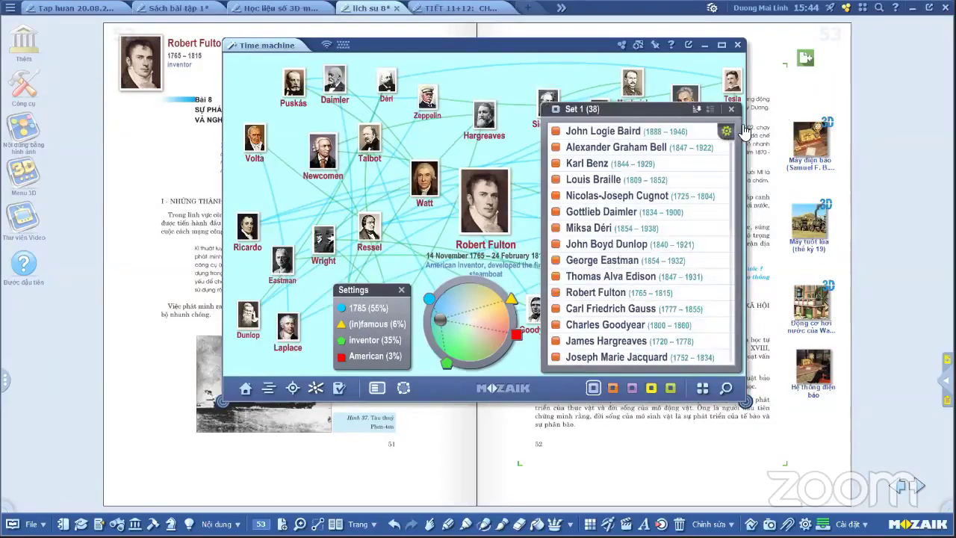
Rename the Set 1 group as "Những nhà phát minh TK 18 - 19"
{"action": "left_click", "coordinate": [703, 388]}
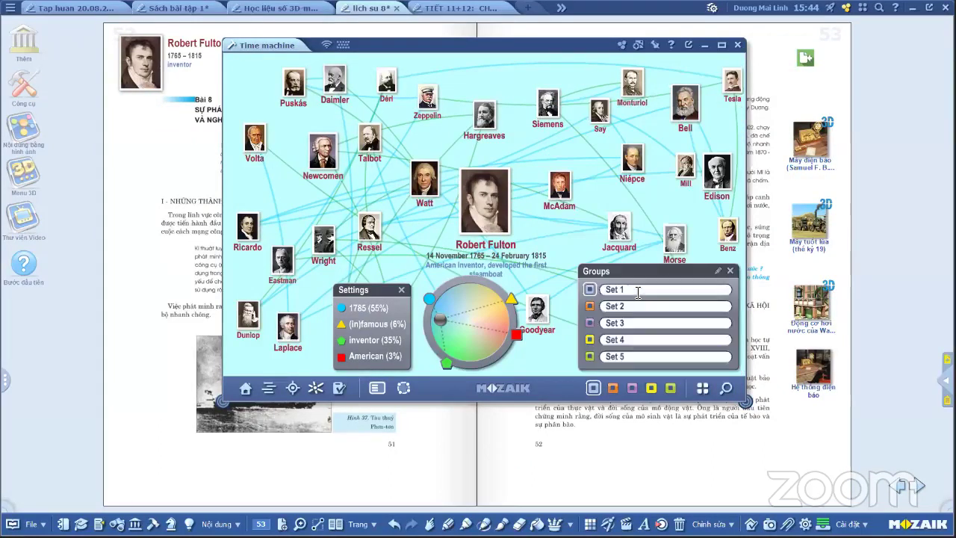
{"action": "type", "text": "N"}
{"action": "type", "text": "hưngx"}
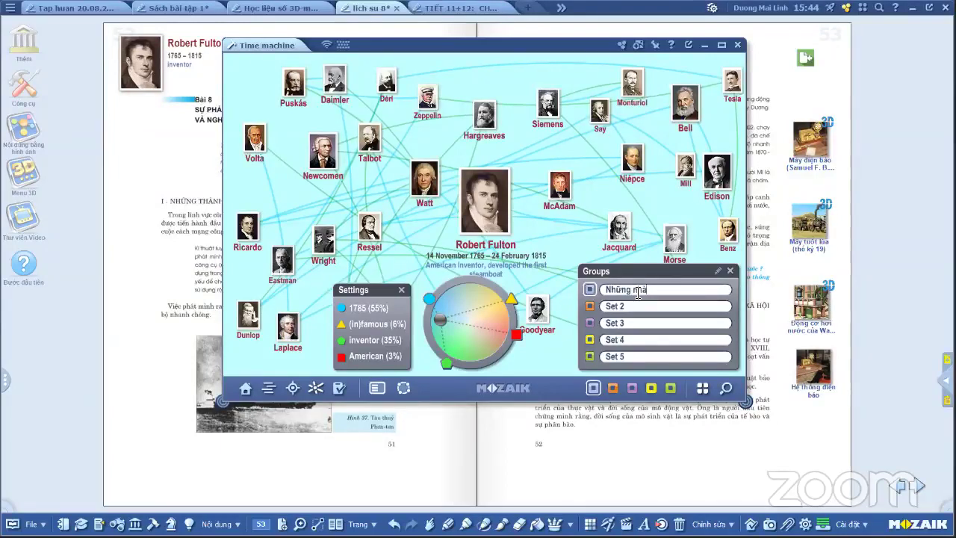
{"action": "type", "text": " nhà phát minh TK 18"}
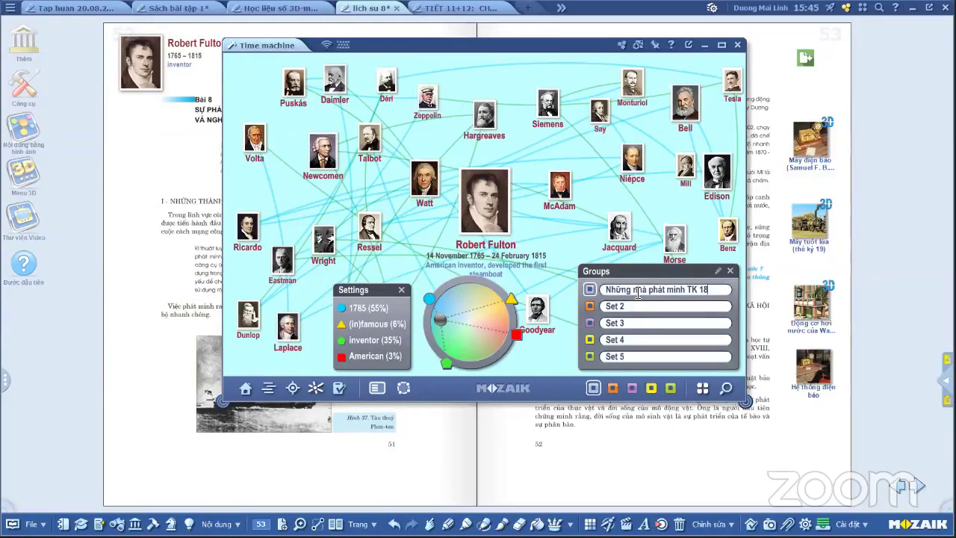
{"action": "type", "text": "- 19"}
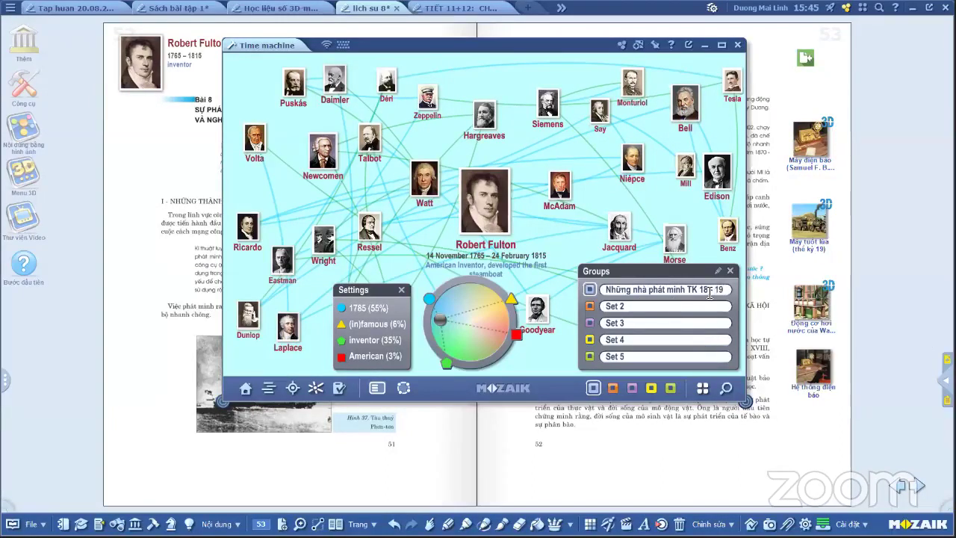
{"action": "left_click", "coordinate": [701, 388]}
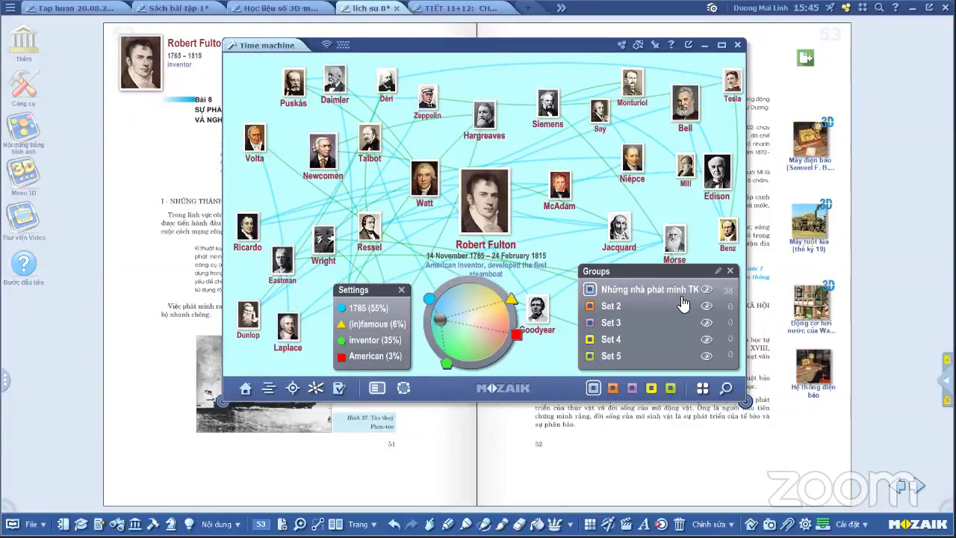
Go through the renamed group's member list and deselect Thomas Newcomen and Nicéphore Niépce
{"action": "left_click", "coordinate": [650, 289]}
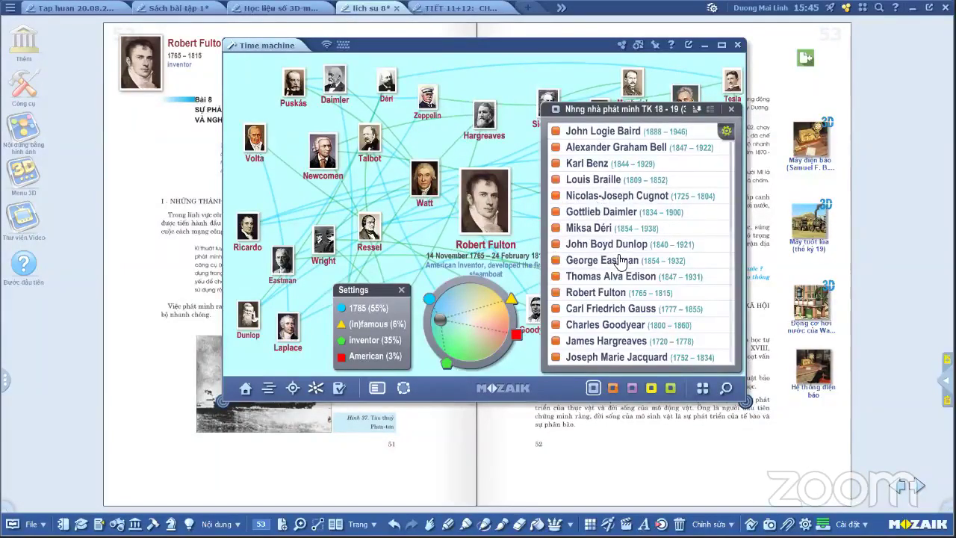
{"action": "scroll", "coordinate": [619, 251], "scroll_direction": "down", "scroll_amount": 1}
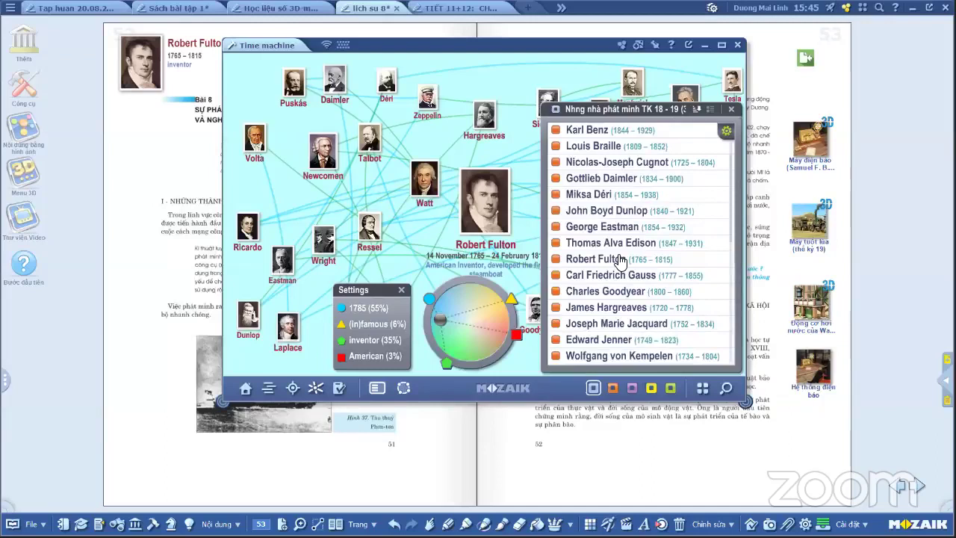
{"action": "scroll", "coordinate": [618, 259], "scroll_direction": "down", "scroll_amount": 10}
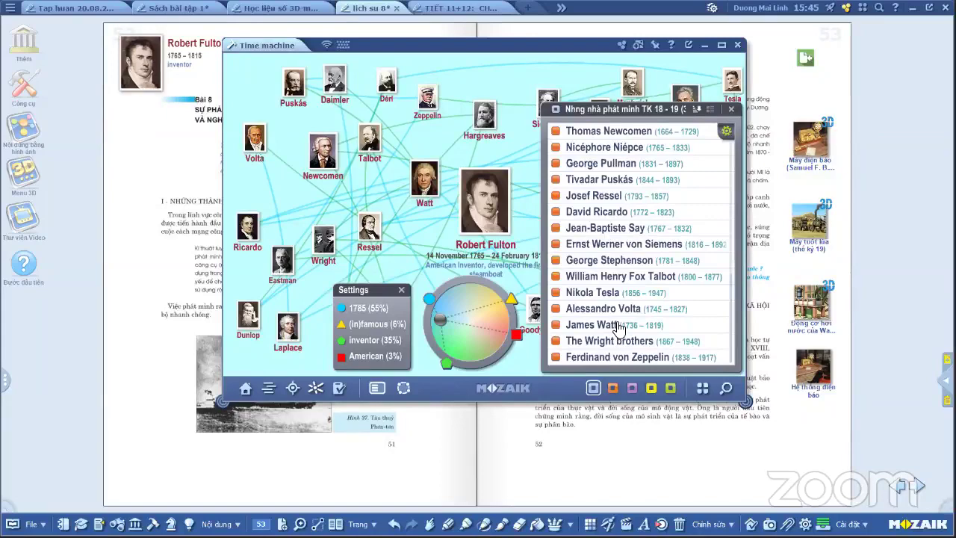
{"action": "scroll", "coordinate": [614, 336], "scroll_direction": "up", "scroll_amount": 5}
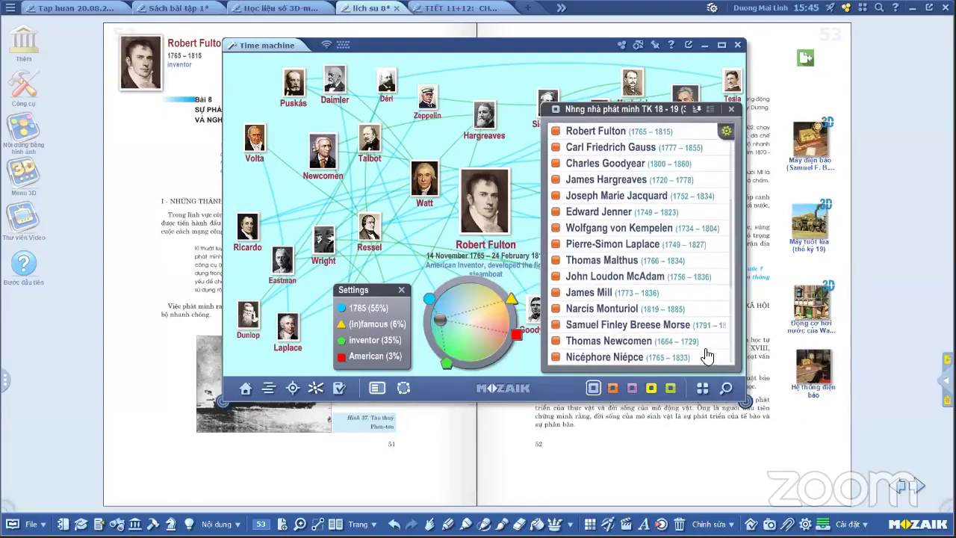
{"action": "scroll", "coordinate": [674, 332], "scroll_direction": "down", "scroll_amount": 3}
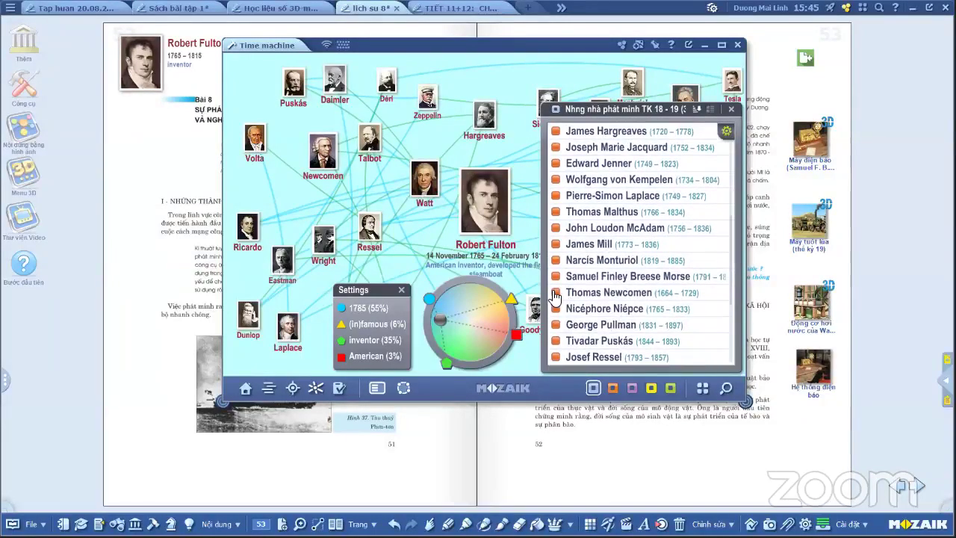
{"action": "left_click", "coordinate": [598, 293]}
{"action": "scroll", "coordinate": [634, 318], "scroll_direction": "down", "scroll_amount": 2}
{"action": "scroll", "coordinate": [634, 318], "scroll_direction": "down", "scroll_amount": 1}
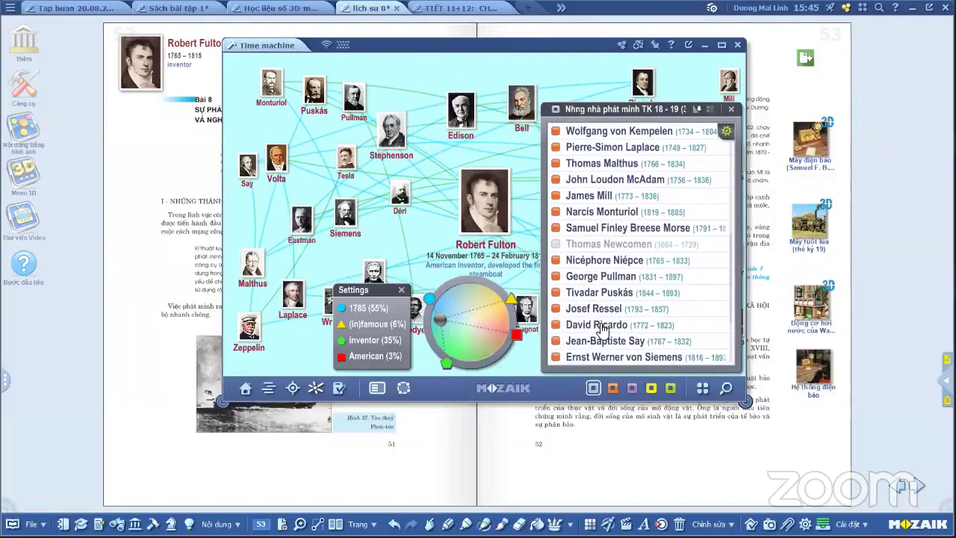
{"action": "left_click", "coordinate": [557, 262]}
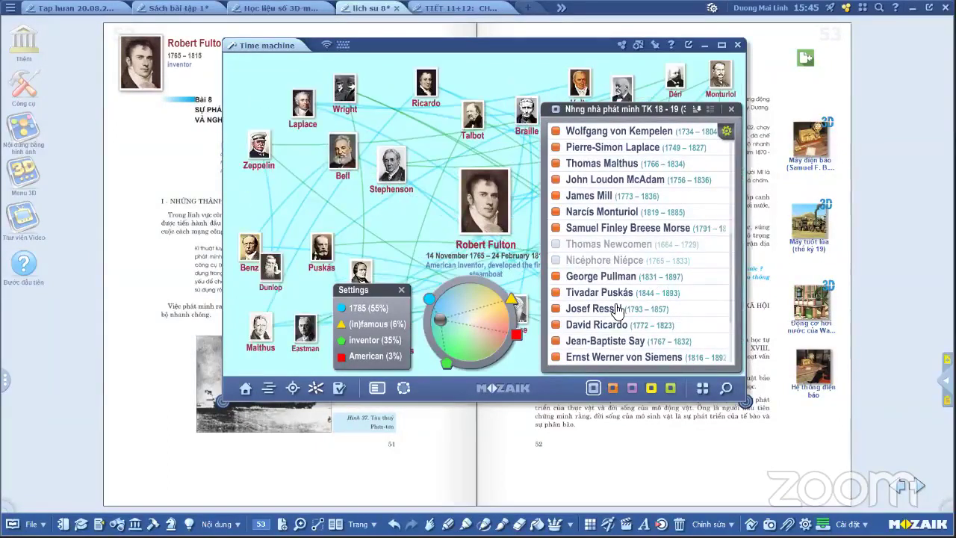
Review the remaining group members, including in a chronological view with portraits and descriptions, then return to the alphabetical name list and close it
{"action": "scroll", "coordinate": [601, 314], "scroll_direction": "down", "scroll_amount": 3}
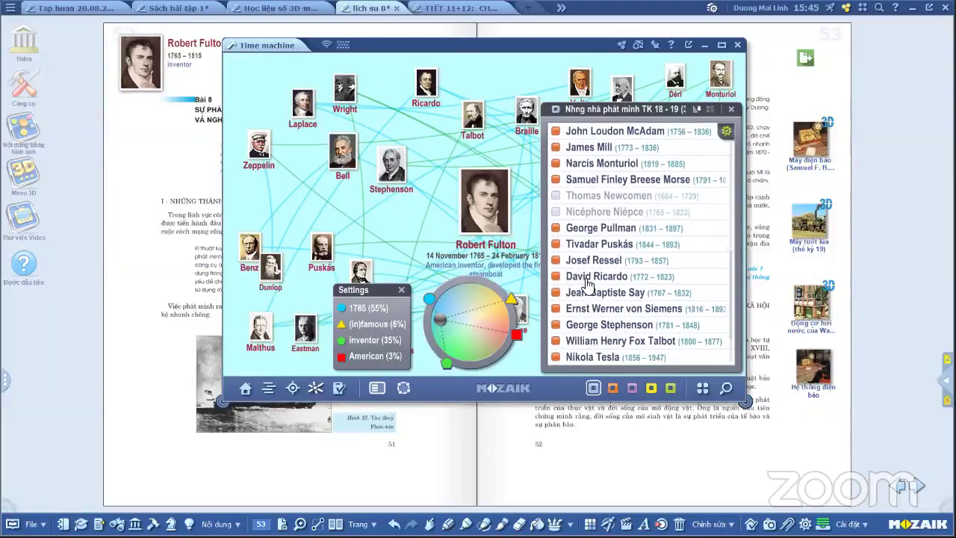
{"action": "scroll", "coordinate": [574, 302], "scroll_direction": "down", "scroll_amount": 3}
{"action": "scroll", "coordinate": [574, 302], "scroll_direction": "down", "scroll_amount": 1}
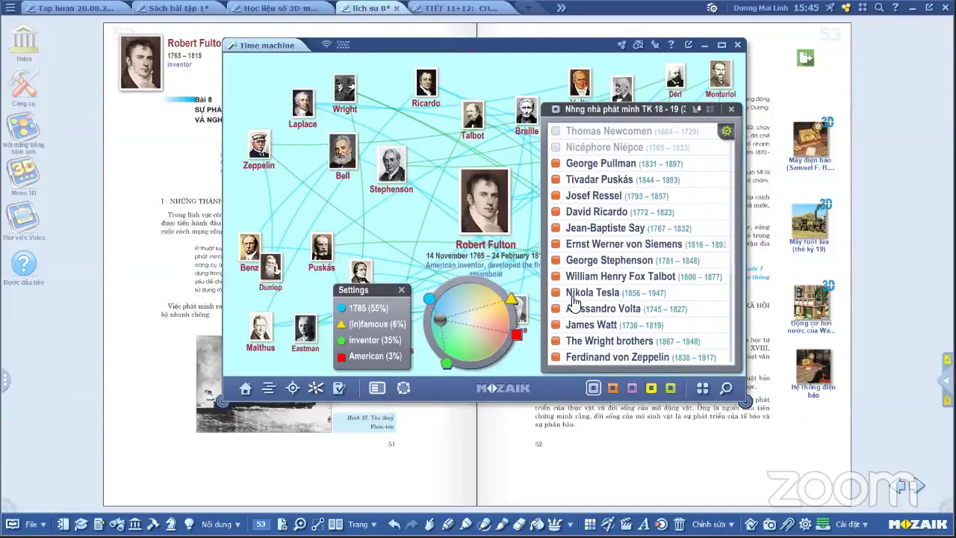
{"action": "scroll", "coordinate": [655, 341], "scroll_direction": "up", "scroll_amount": 11}
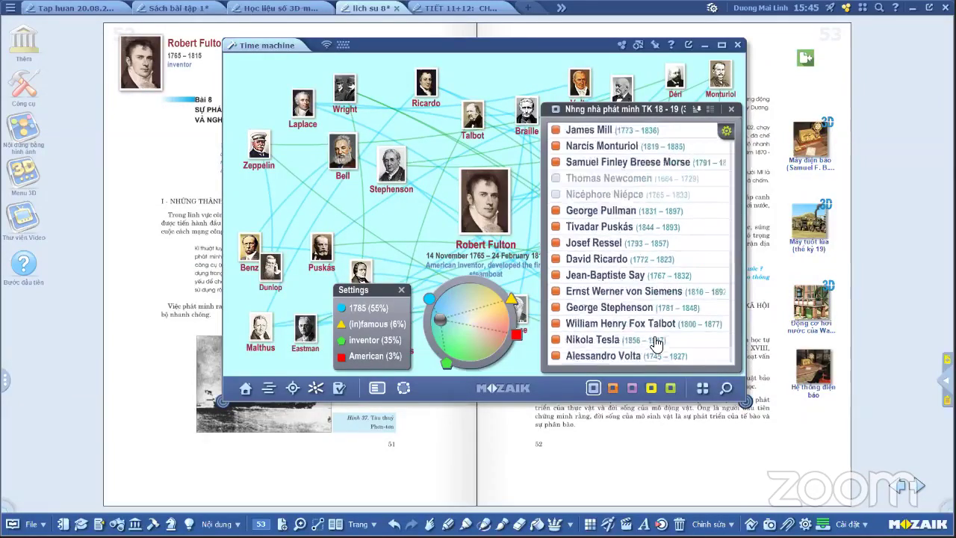
{"action": "scroll", "coordinate": [655, 341], "scroll_direction": "up", "scroll_amount": 12}
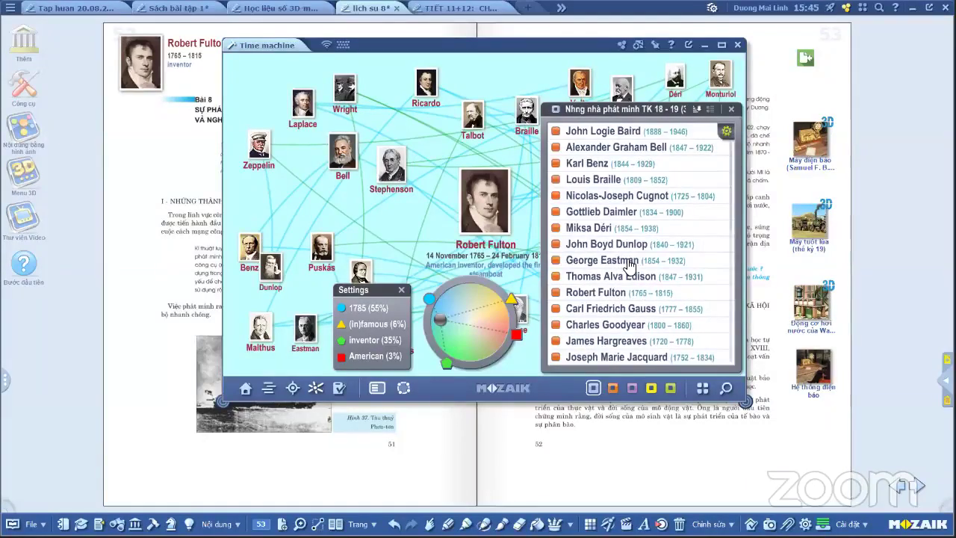
{"action": "left_click", "coordinate": [697, 111]}
{"action": "left_click", "coordinate": [710, 110]}
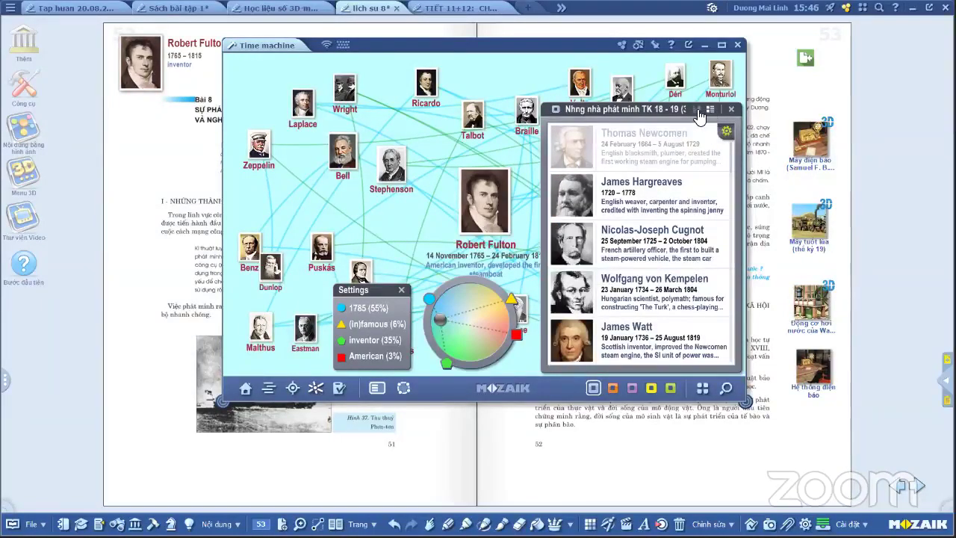
{"action": "left_click", "coordinate": [698, 111]}
{"action": "left_click", "coordinate": [709, 110]}
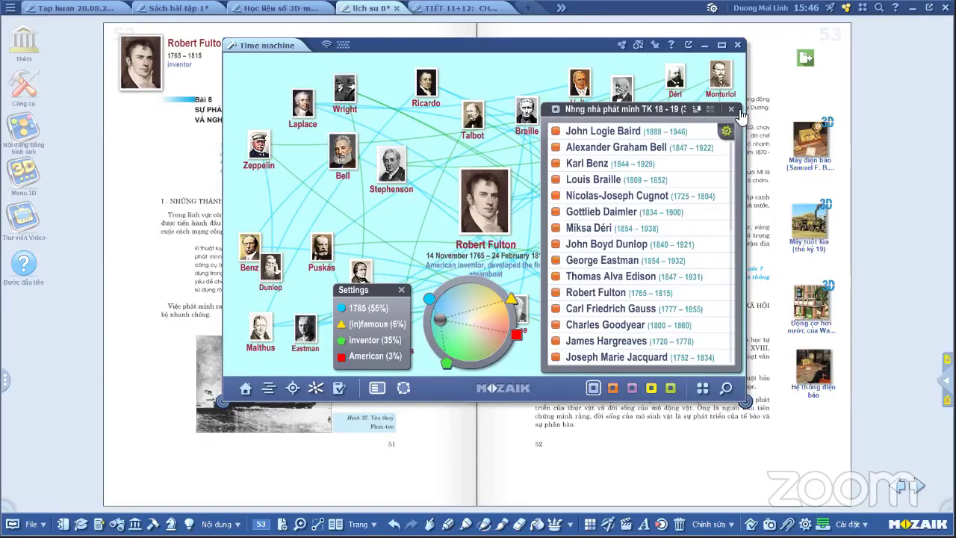
{"action": "left_click", "coordinate": [356, 174]}
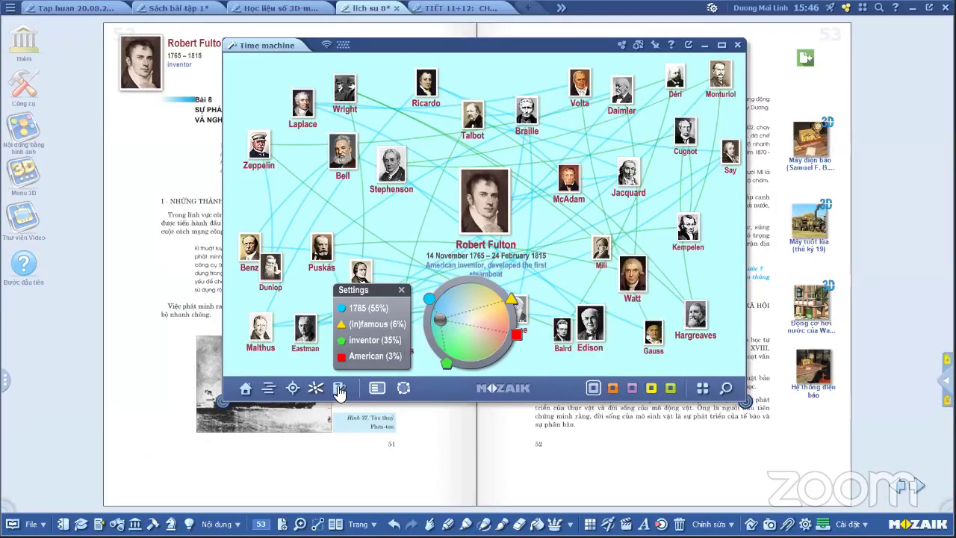
Open the Time machine exercises for Robert Fulton's network and select the type that matches portraits to a name
{"action": "left_click", "coordinate": [339, 389]}
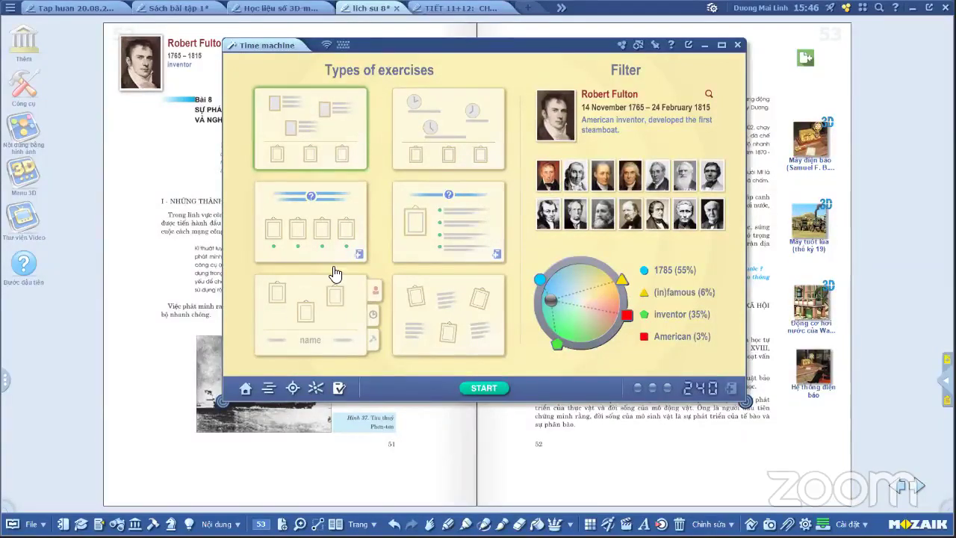
{"action": "left_click", "coordinate": [425, 142]}
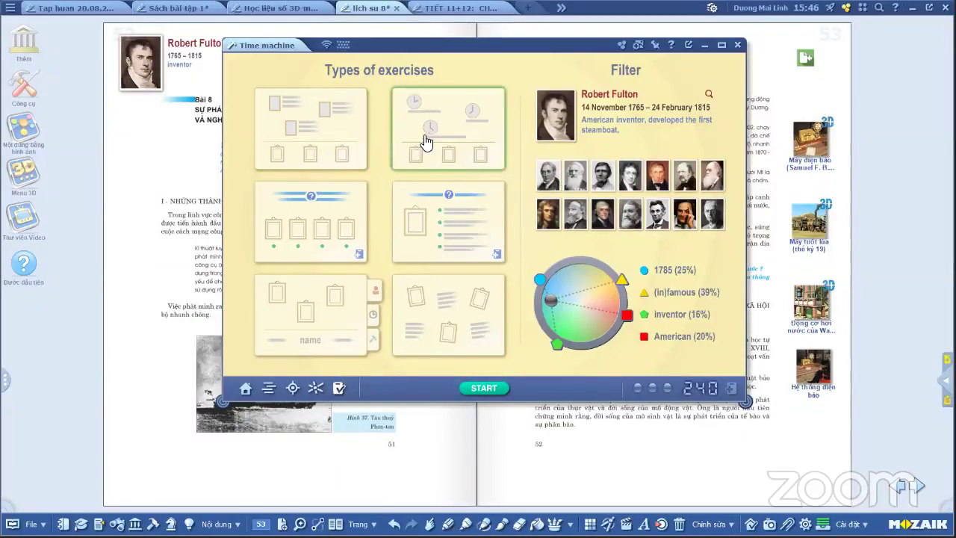
{"action": "left_click", "coordinate": [338, 290]}
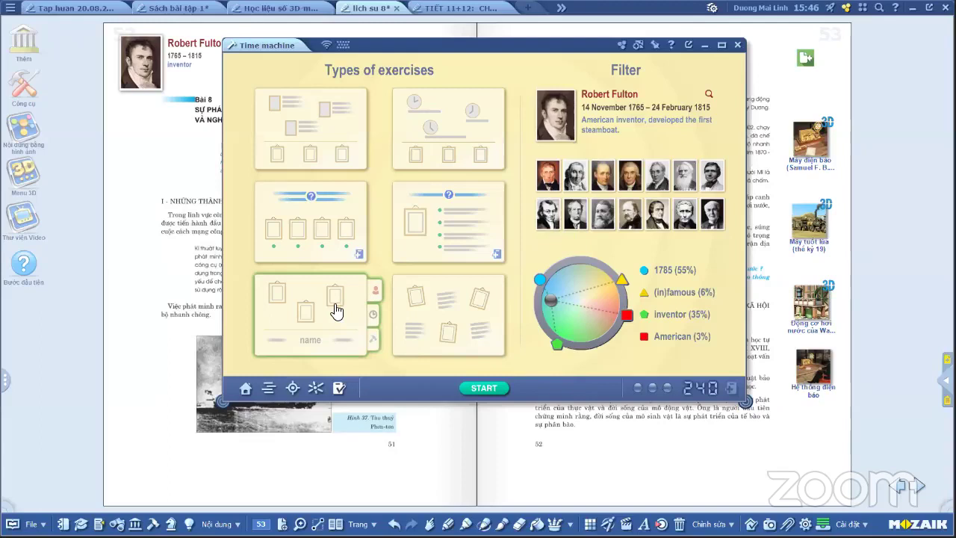
Start the name-matching exercise and try assigning James Watt twice and Giuseppe Piazzi once to portraits
{"action": "left_click", "coordinate": [479, 387]}
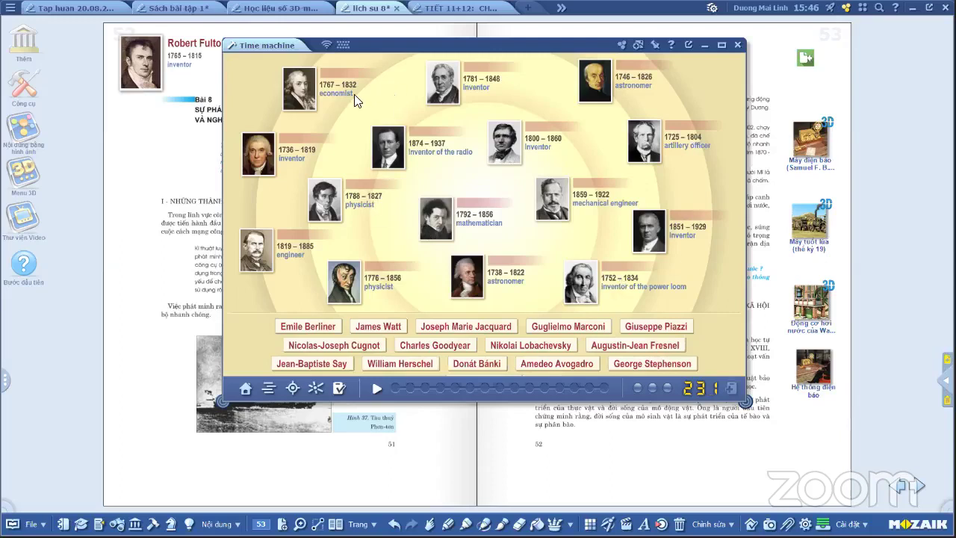
{"action": "left_click_drag", "start_coordinate": [388, 327], "coordinate": [306, 238]}
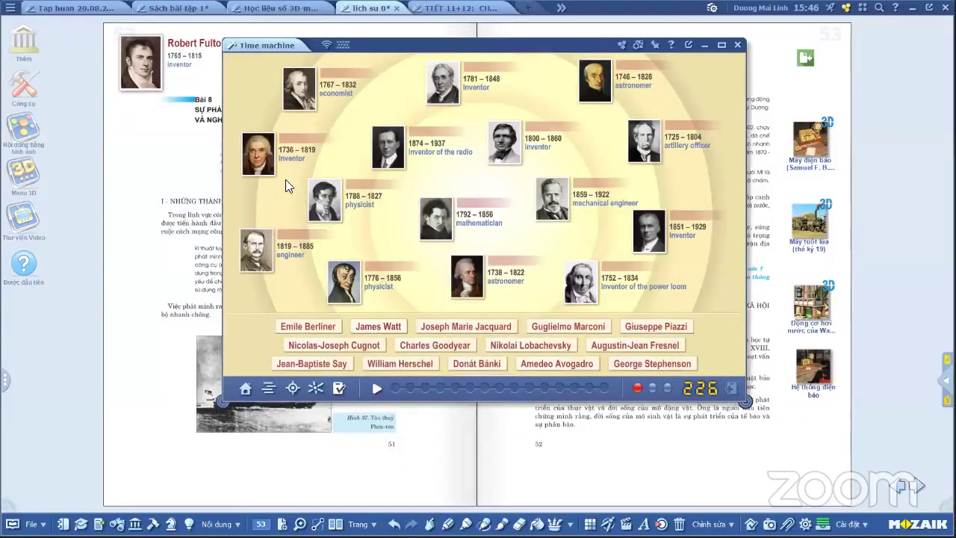
{"action": "left_click_drag", "start_coordinate": [394, 331], "coordinate": [507, 274]}
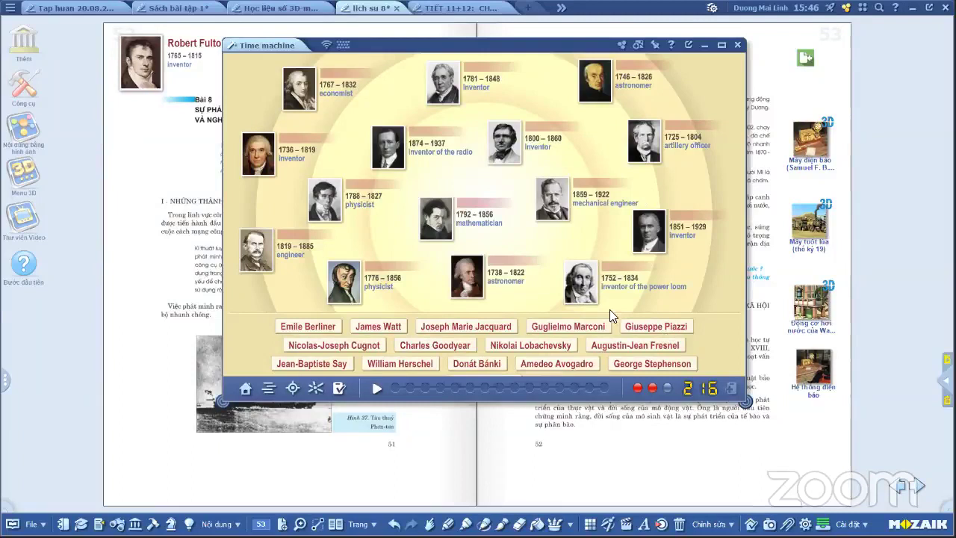
{"action": "left_click_drag", "start_coordinate": [662, 333], "coordinate": [692, 231]}
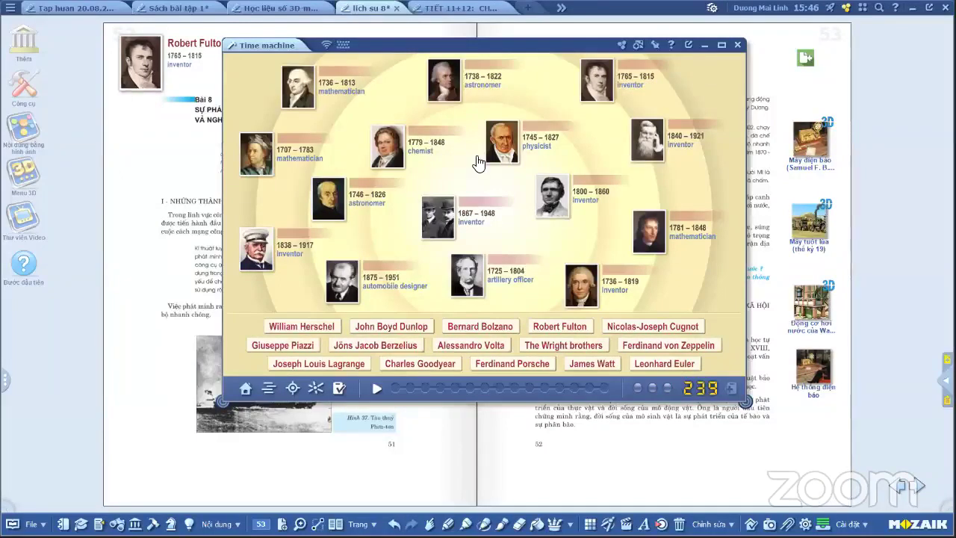
Insert the Time machine exercise as an icon on the textbook page, above the Bài 8 heading
{"action": "left_click", "coordinate": [655, 45]}
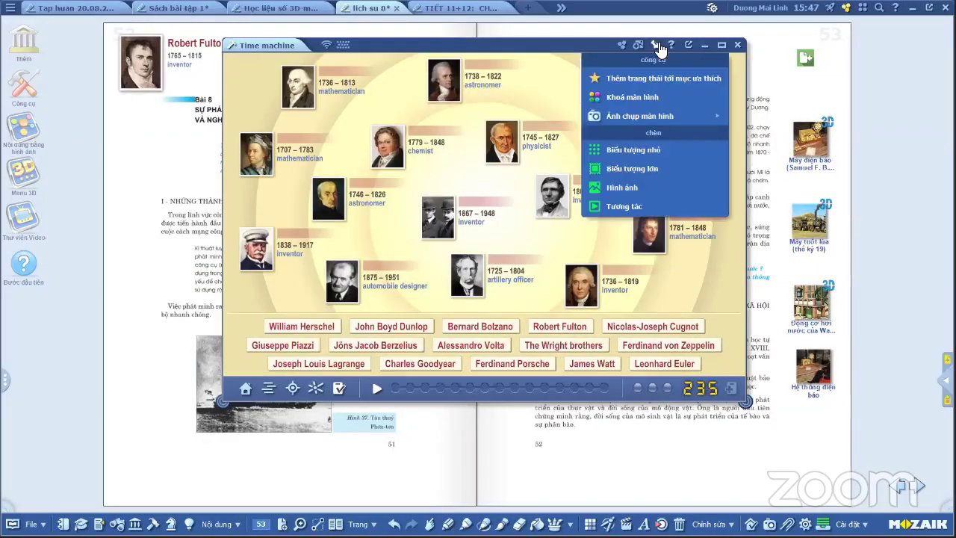
{"action": "left_click", "coordinate": [625, 115]}
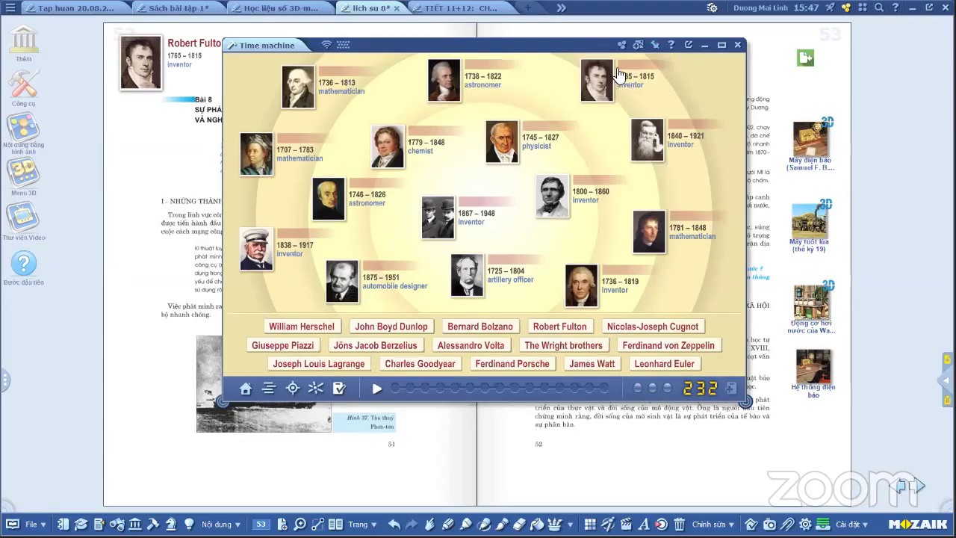
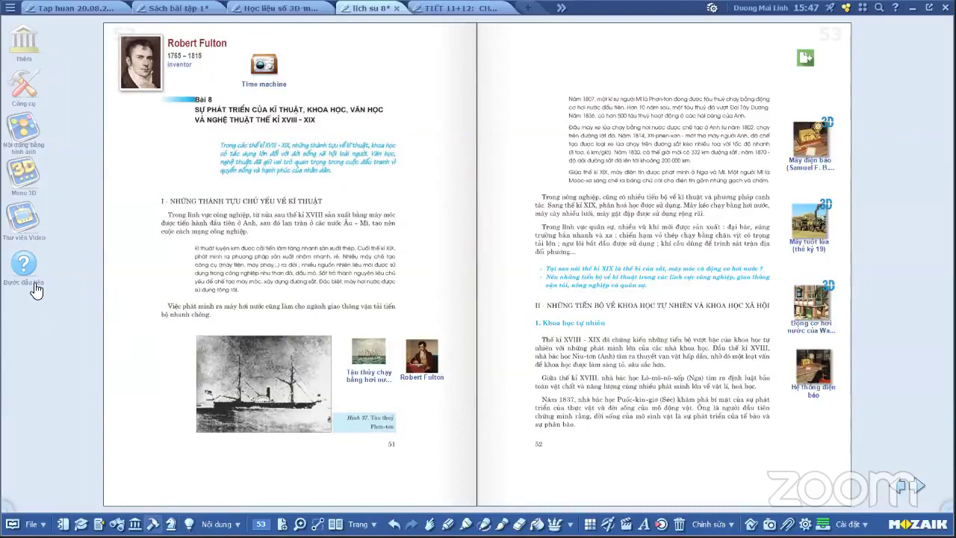
Open the Hall of fame tool and browse backwards through its list of people with names and pictures
{"action": "left_click", "coordinate": [44, 211]}
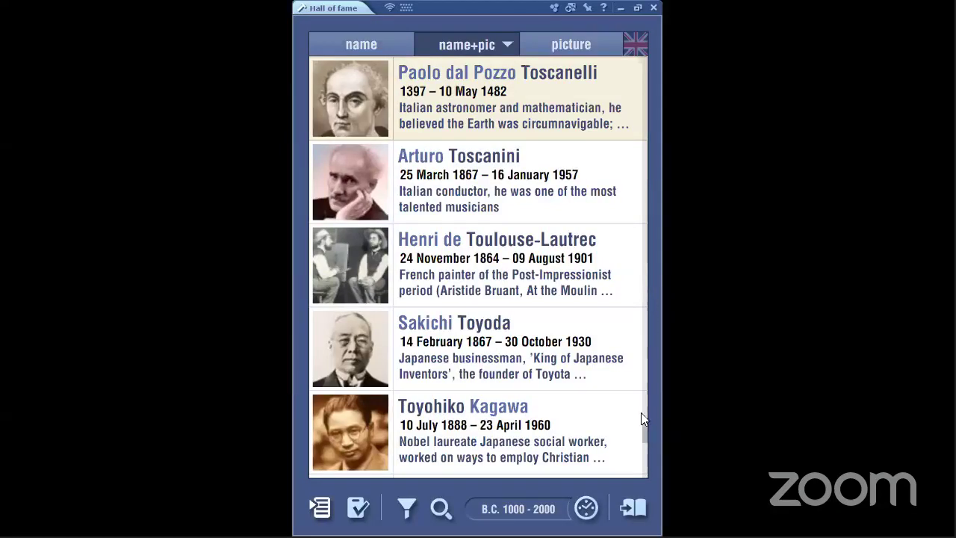
{"action": "scroll", "coordinate": [589, 329], "scroll_direction": "up", "scroll_amount": 4}
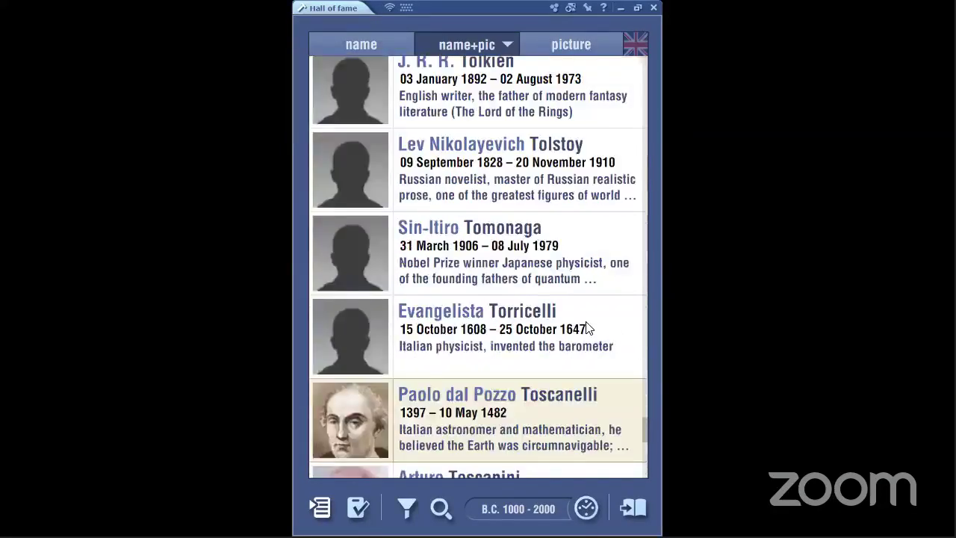
{"action": "scroll", "coordinate": [587, 325], "scroll_direction": "up", "scroll_amount": 10}
{"action": "scroll", "coordinate": [575, 322], "scroll_direction": "up", "scroll_amount": 15}
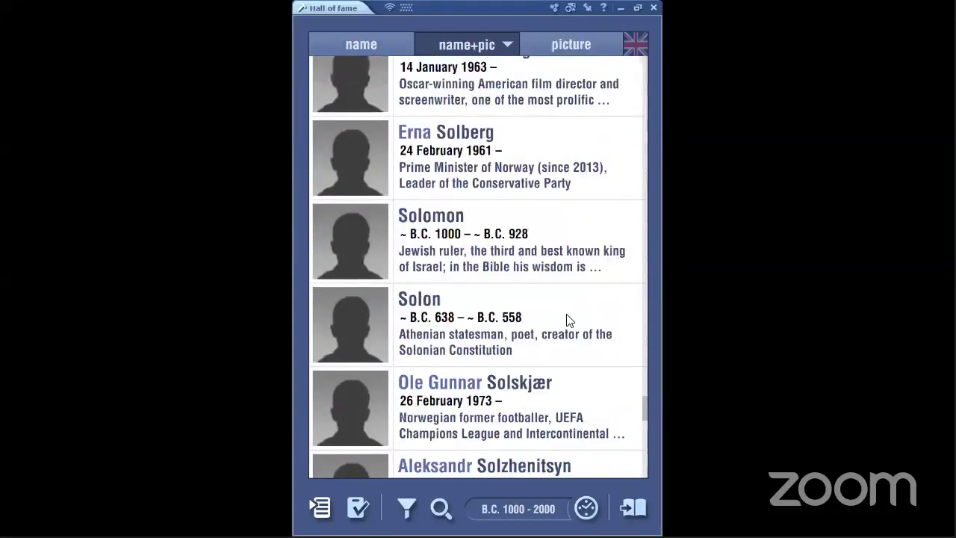
{"action": "scroll", "coordinate": [567, 321], "scroll_direction": "up", "scroll_amount": 15}
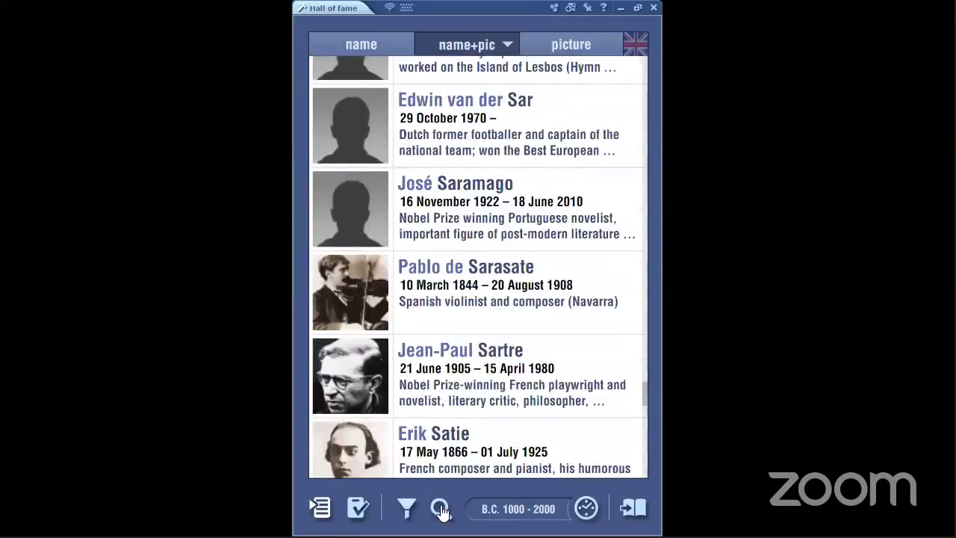
{"action": "scroll", "coordinate": [492, 521], "scroll_direction": "up", "scroll_amount": 15}
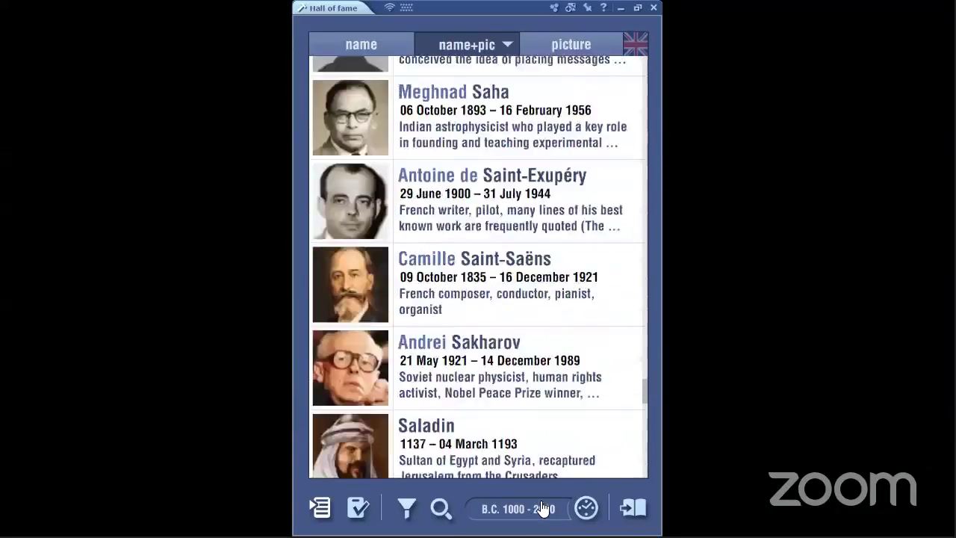
{"action": "scroll", "coordinate": [434, 469], "scroll_direction": "up", "scroll_amount": 2}
Limit the Hall of fame list to the period 1740 - 1860 and open its category filter
{"action": "mouse_move", "coordinate": [473, 480]}
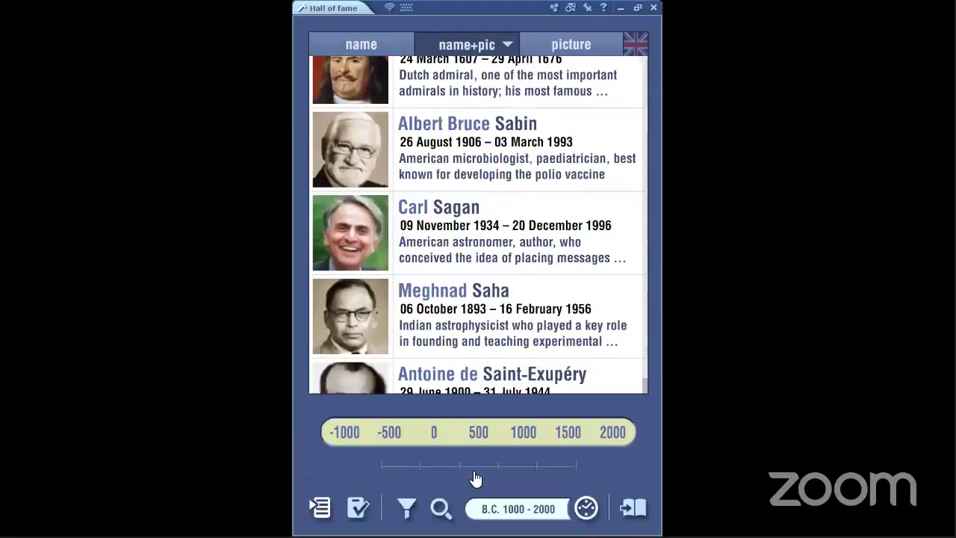
{"action": "scroll", "coordinate": [493, 442], "scroll_direction": "up", "scroll_amount": 3}
{"action": "scroll", "coordinate": [570, 432], "scroll_direction": "right", "scroll_amount": 3}
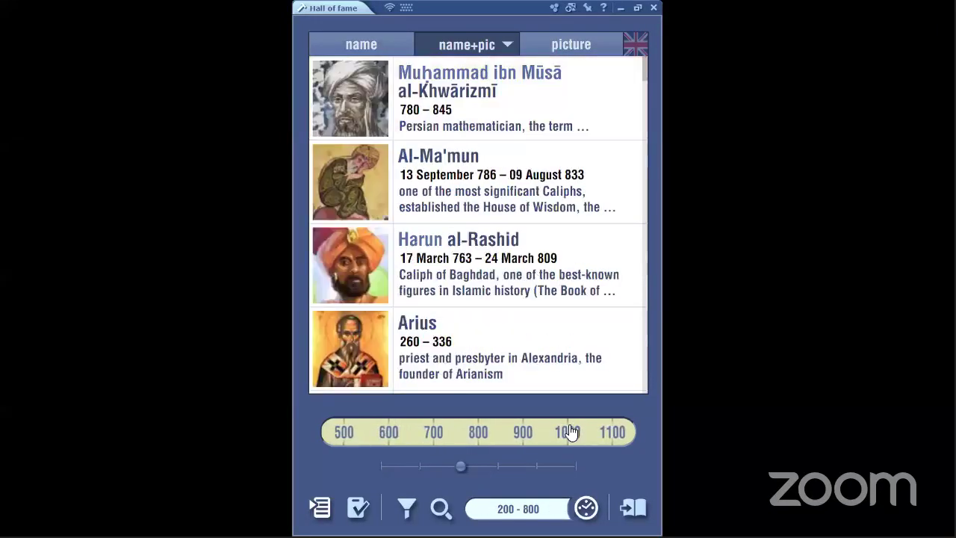
{"action": "scroll", "coordinate": [412, 432], "scroll_direction": "right", "scroll_amount": 8}
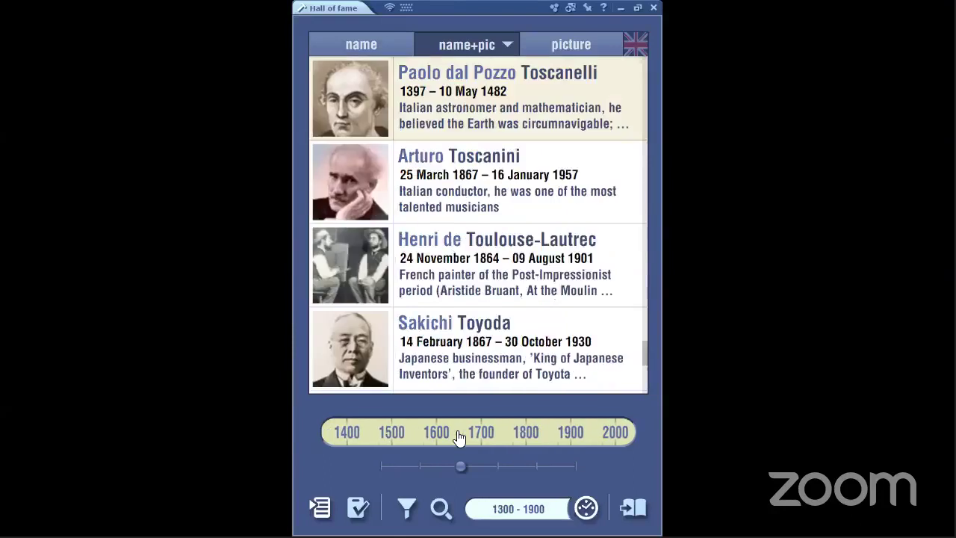
{"action": "left_click_drag", "start_coordinate": [462, 474], "coordinate": [449, 437]}
{"action": "left_click_drag", "start_coordinate": [576, 438], "coordinate": [409, 441]}
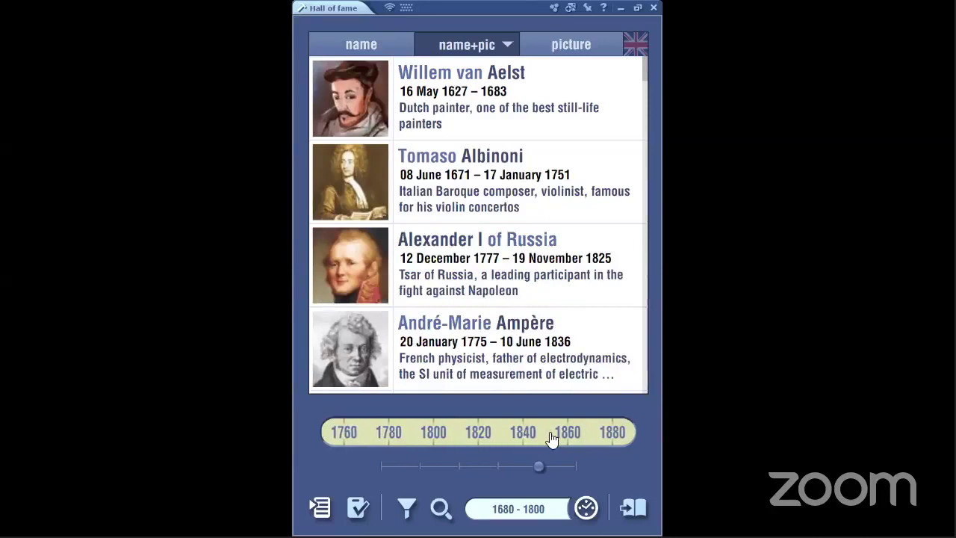
{"action": "left_click_drag", "start_coordinate": [608, 434], "coordinate": [511, 437]}
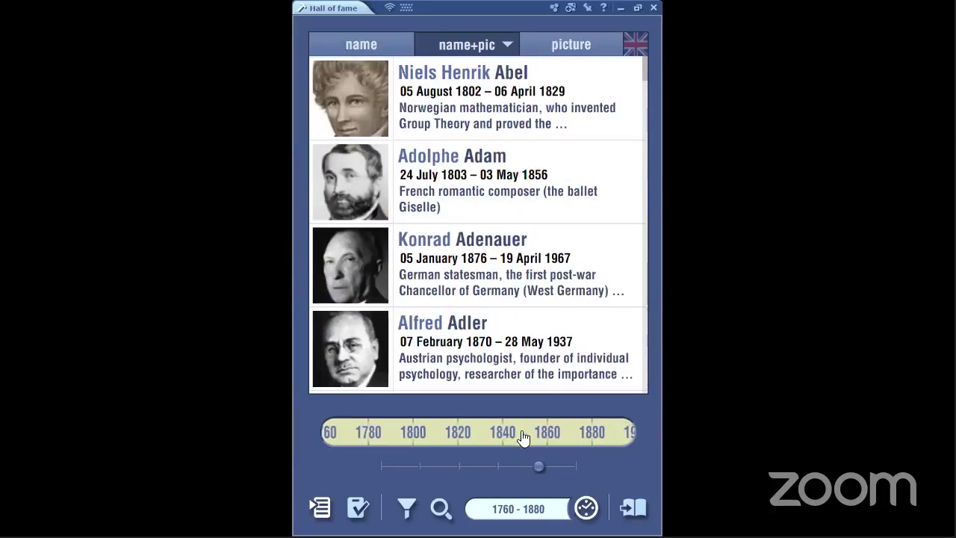
{"action": "left_click_drag", "start_coordinate": [530, 446], "coordinate": [549, 443]}
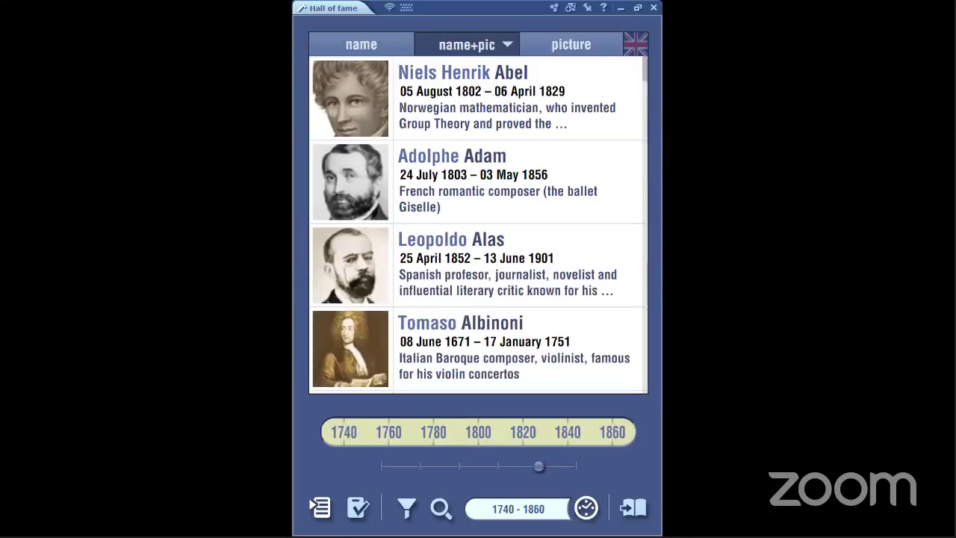
{"action": "left_click", "coordinate": [407, 508]}
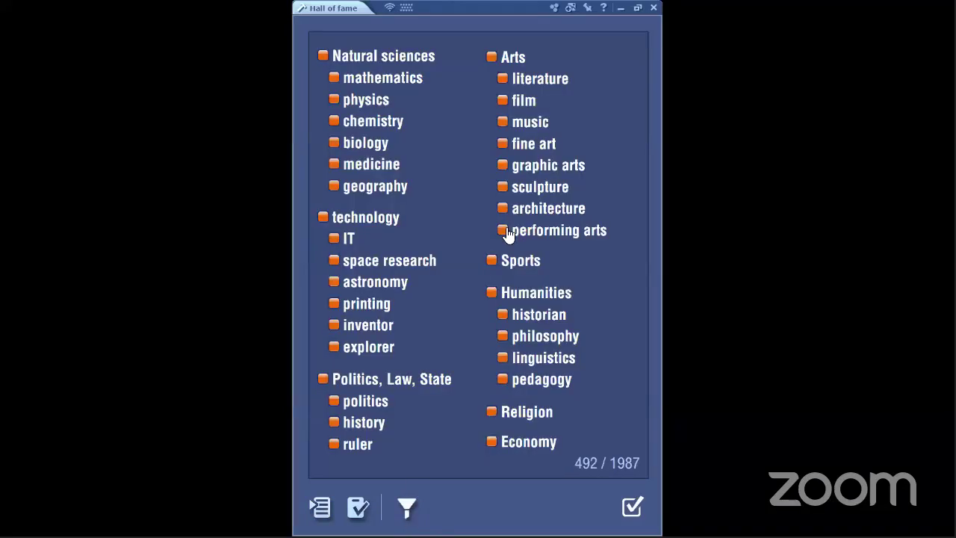
Clear the technology categories in the filter, keeping only inventor selected in that group
{"action": "left_click", "coordinate": [336, 324]}
{"action": "left_click", "coordinate": [338, 321]}
{"action": "left_click", "coordinate": [323, 216]}
{"action": "left_click", "coordinate": [333, 325]}
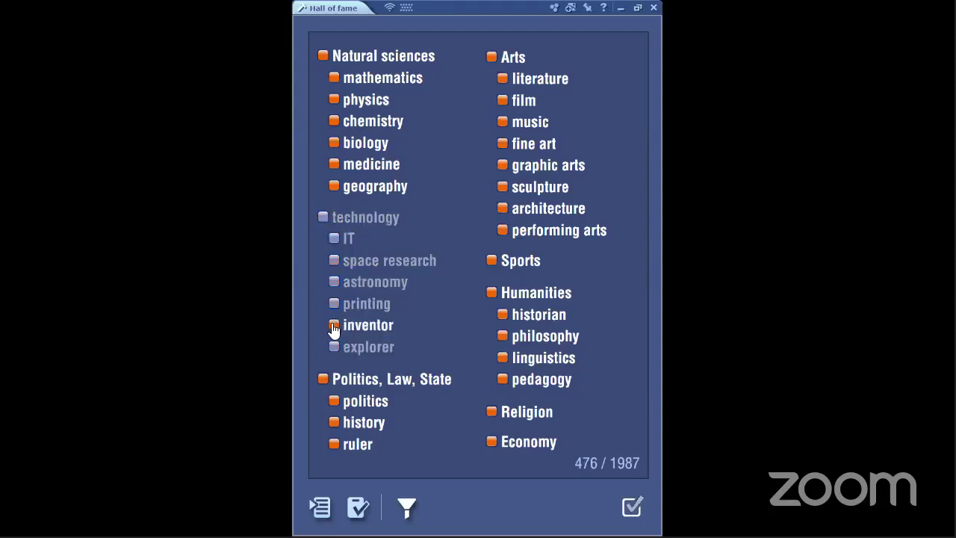
Exclude Politics, Law, State, Sports, Humanities, Religion and Economy, including the ruler subcategory, from the filter
{"action": "left_click", "coordinate": [347, 380]}
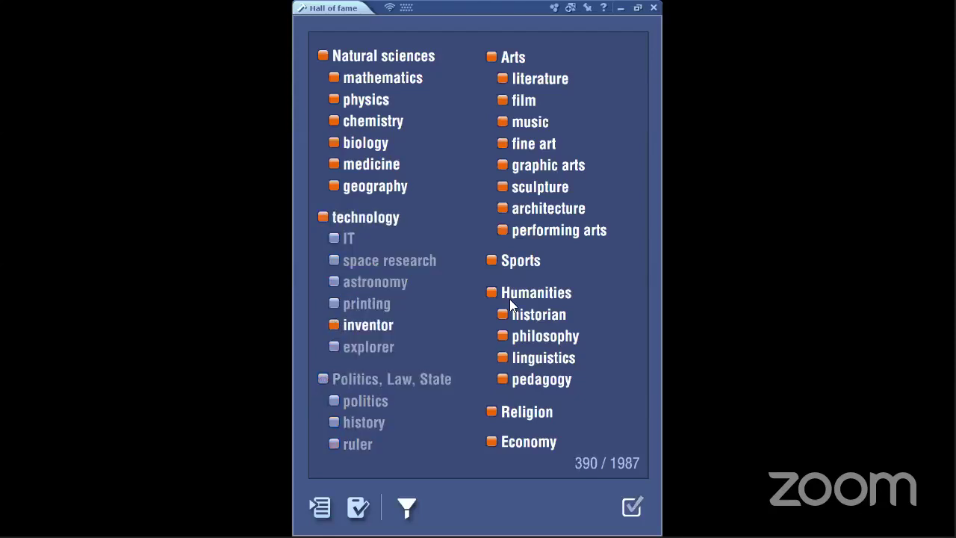
{"action": "left_click", "coordinate": [493, 261]}
{"action": "left_click", "coordinate": [491, 293]}
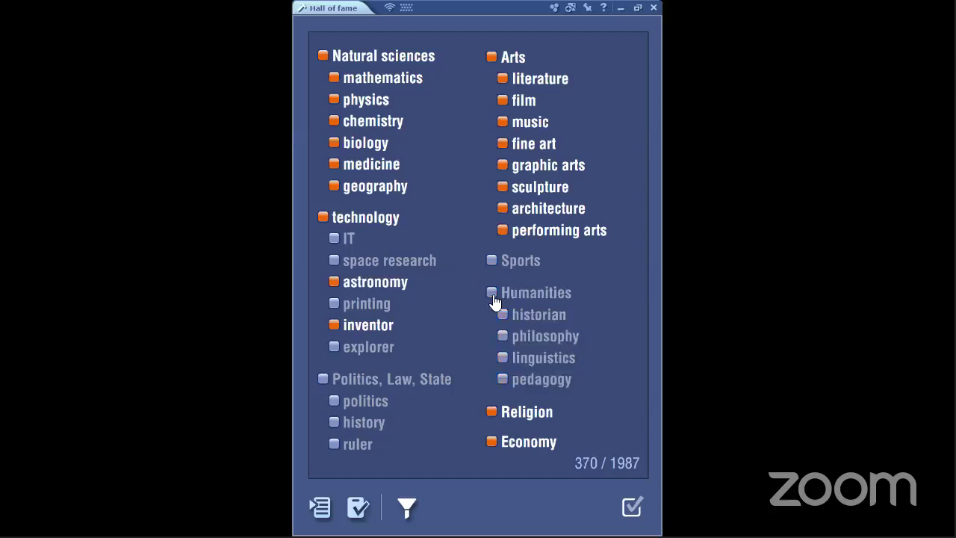
{"action": "left_click", "coordinate": [491, 412]}
{"action": "left_click", "coordinate": [492, 441]}
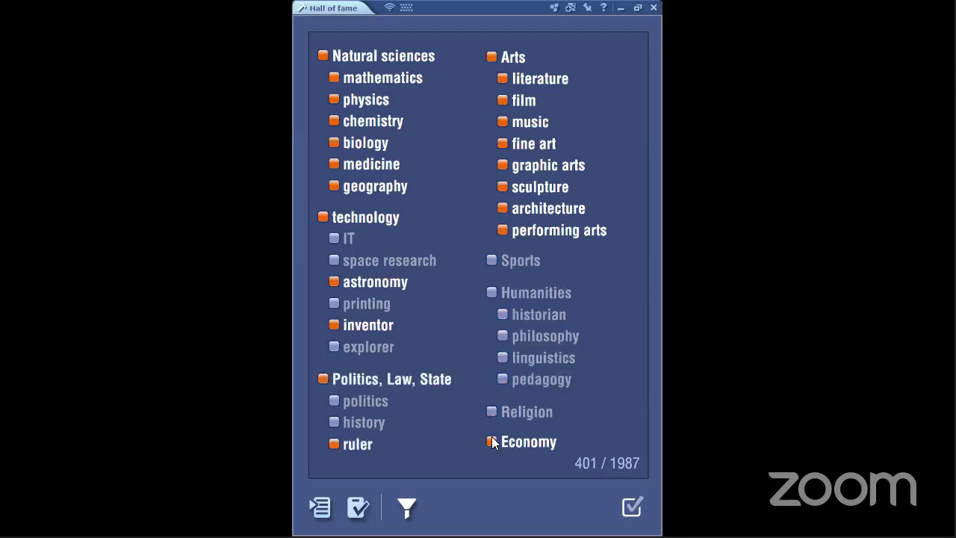
{"action": "left_click", "coordinate": [492, 442]}
{"action": "left_click", "coordinate": [335, 446]}
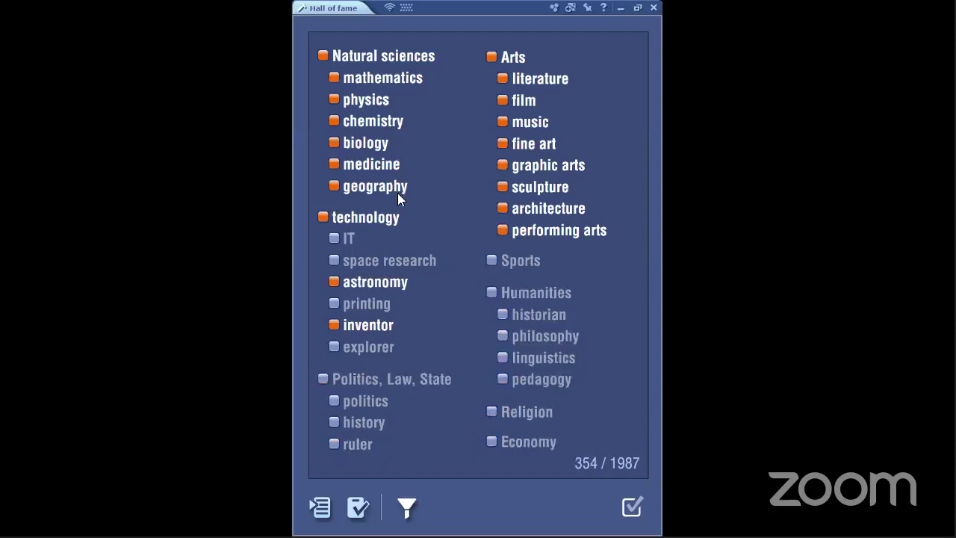
Exclude Arts, Natural sciences and astronomy so that the filter covers only inventors
{"action": "left_click", "coordinate": [505, 78]}
{"action": "left_click", "coordinate": [334, 63]}
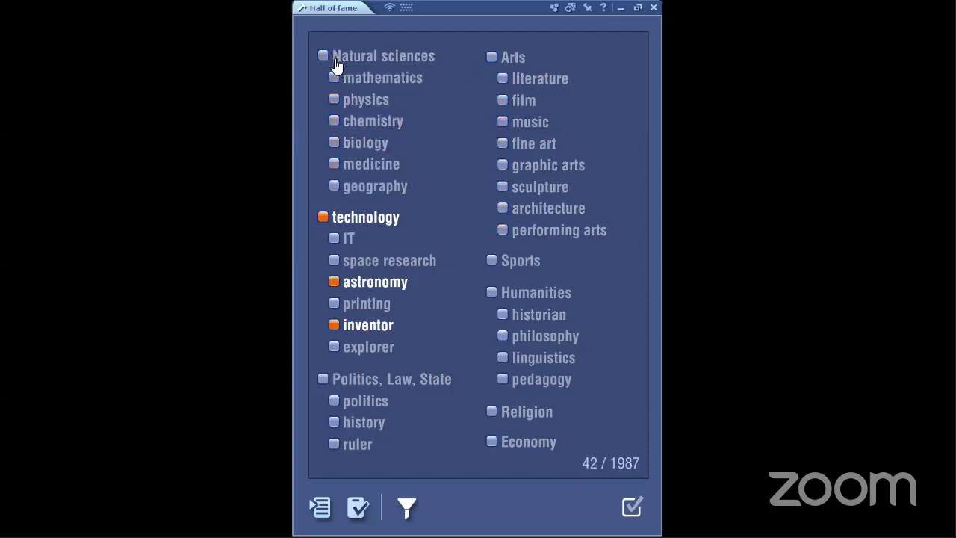
{"action": "left_click", "coordinate": [334, 282]}
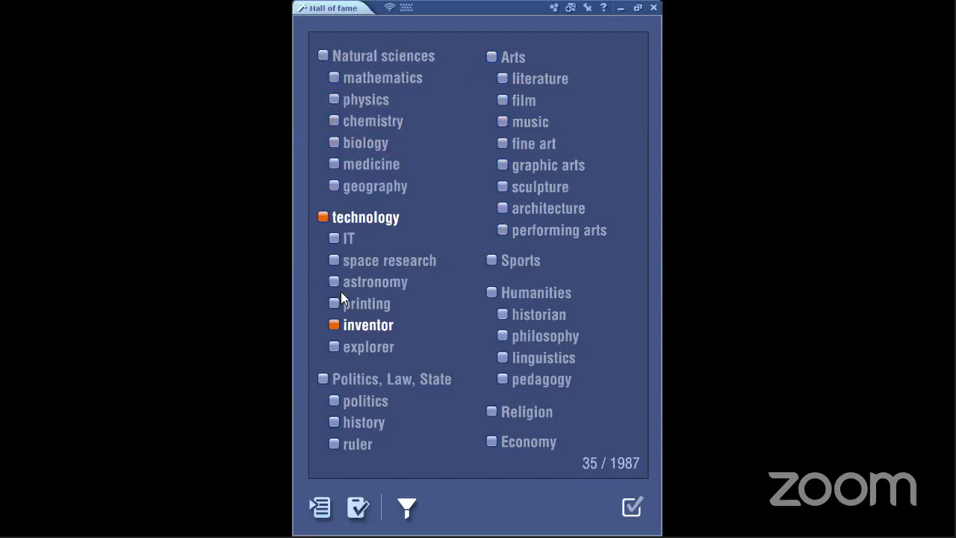
Select all filter categories at once and clear them all again
{"action": "left_click", "coordinate": [633, 509]}
{"action": "left_click", "coordinate": [633, 509]}
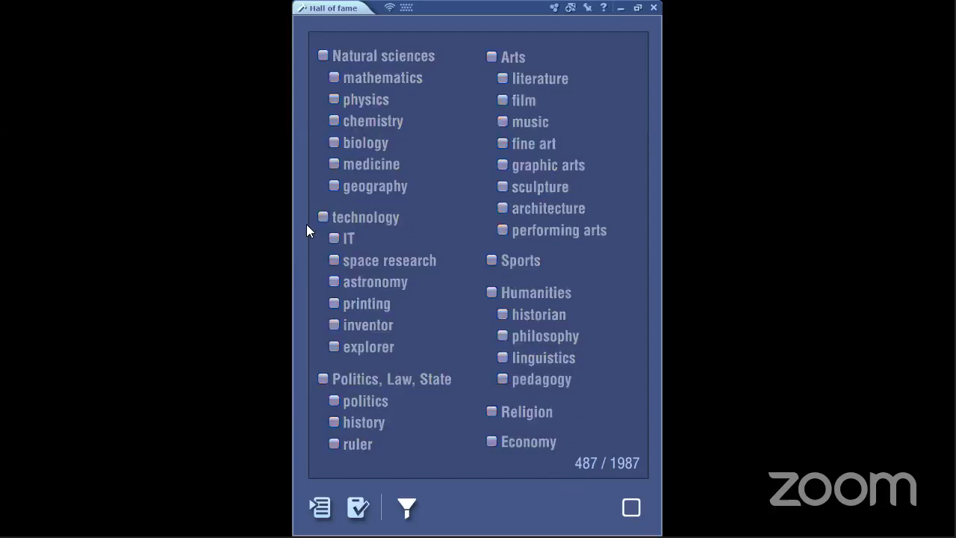
Filter the people to the inventor category under technology and display the filtered list
{"action": "left_click", "coordinate": [332, 220]}
{"action": "left_click", "coordinate": [323, 216]}
{"action": "left_click", "coordinate": [337, 327]}
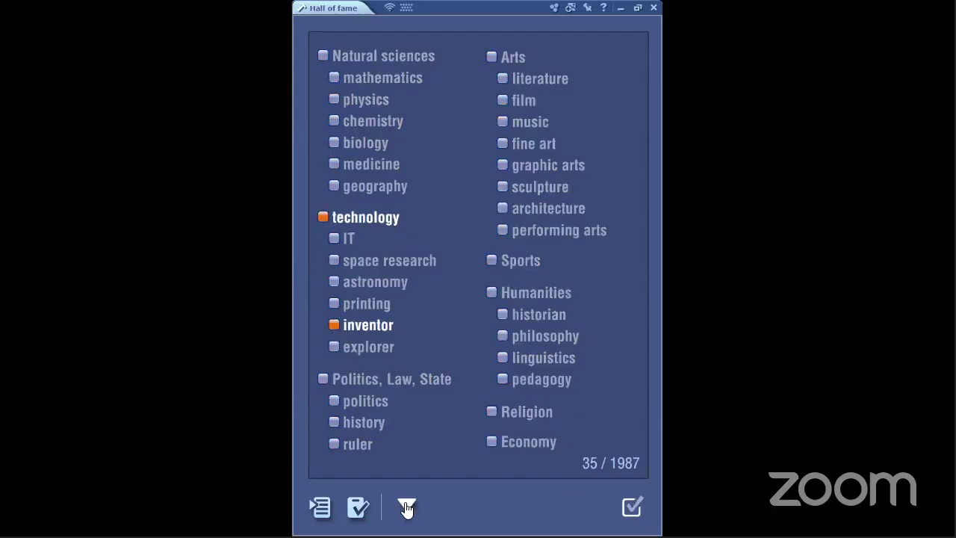
{"action": "left_click", "coordinate": [360, 510]}
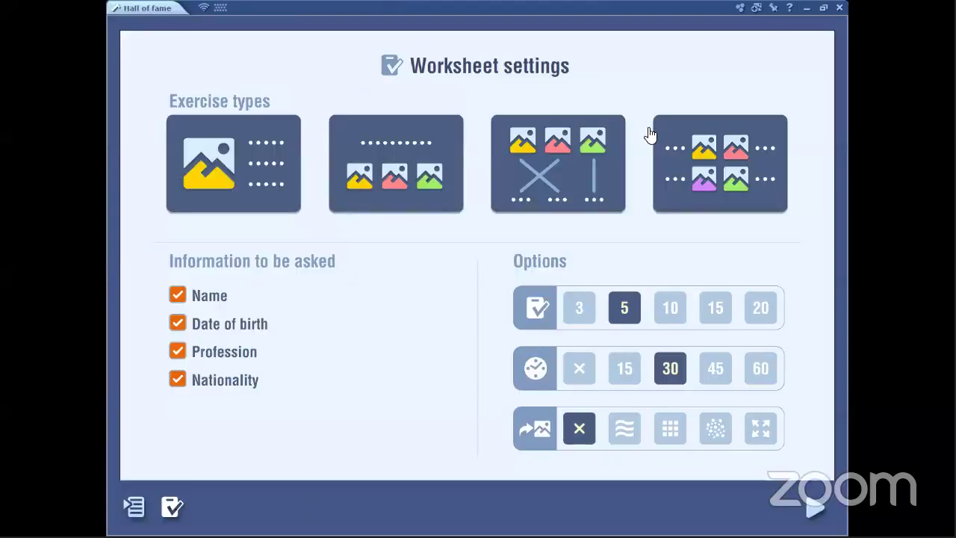
{"action": "left_click", "coordinate": [134, 508]}
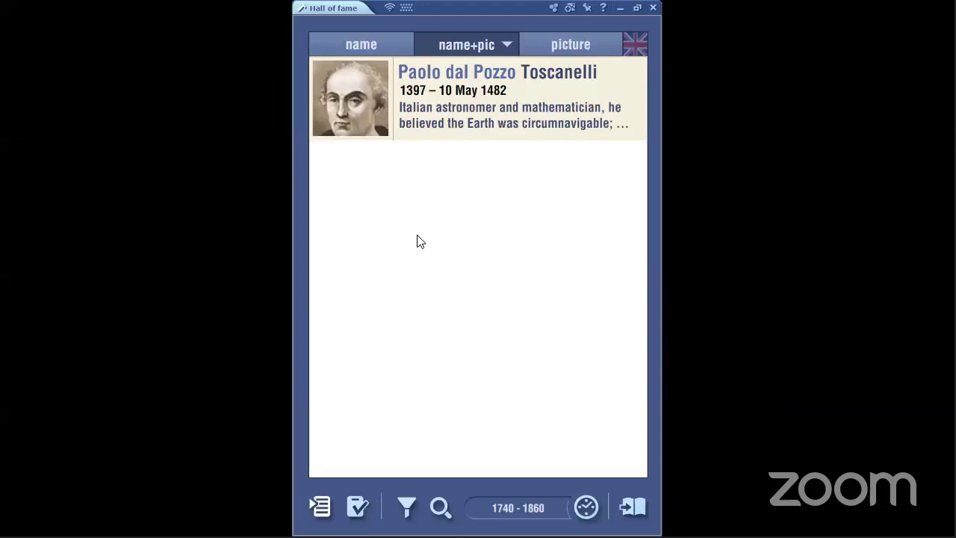
Compare the name, name+pic and picture layouts of the people list, finishing in the picture layout
{"action": "left_click", "coordinate": [378, 45]}
{"action": "left_click", "coordinate": [446, 45]}
{"action": "key", "text": "ctrl+Tab"}
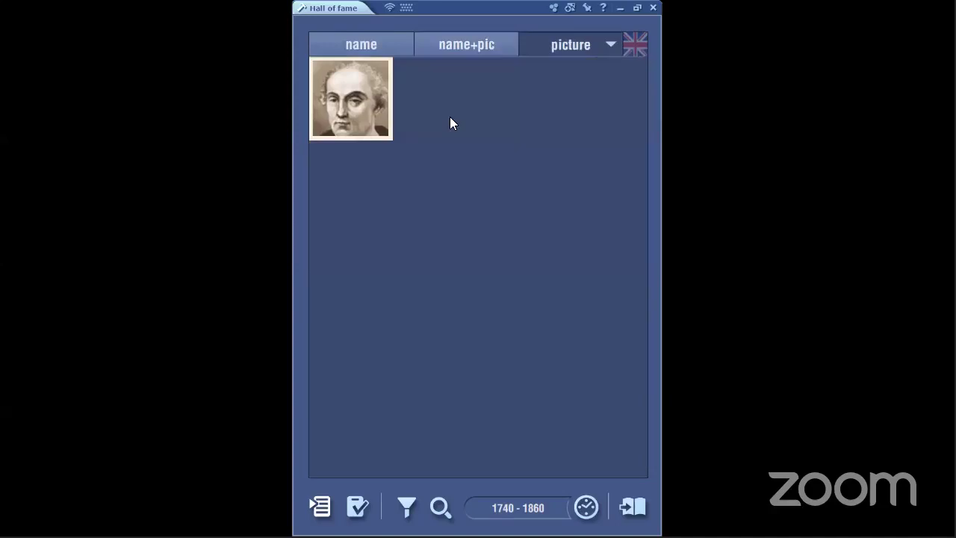
{"action": "left_click", "coordinate": [387, 51]}
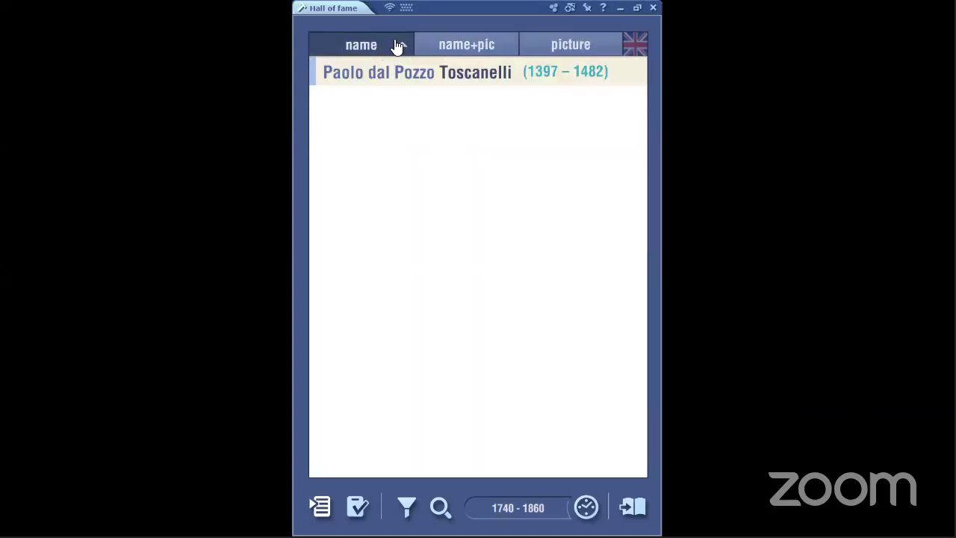
{"action": "left_click", "coordinate": [456, 42]}
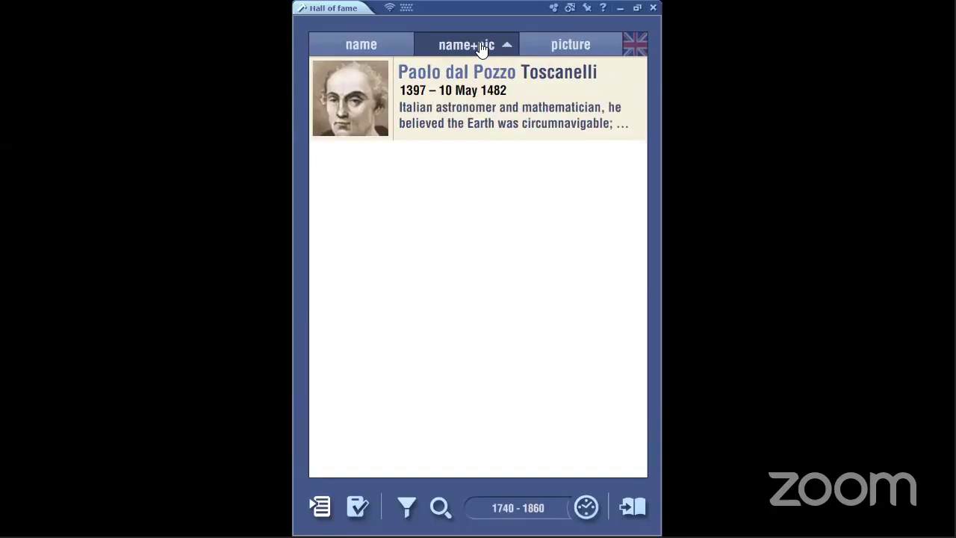
{"action": "key", "text": "Right"}
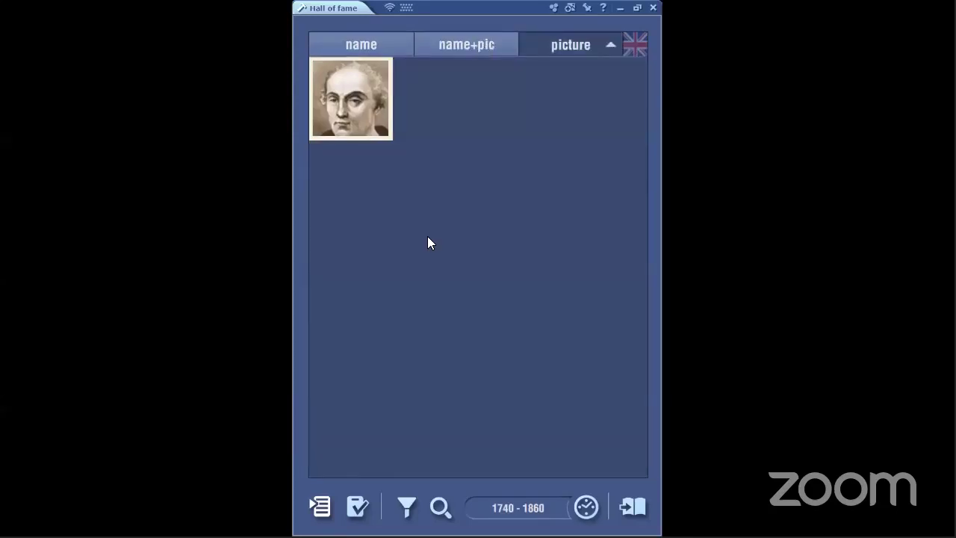
Narrow the time range to 1770–1830 and open Robert Fulton's detail page from the portrait grid
{"action": "left_click", "coordinate": [588, 512]}
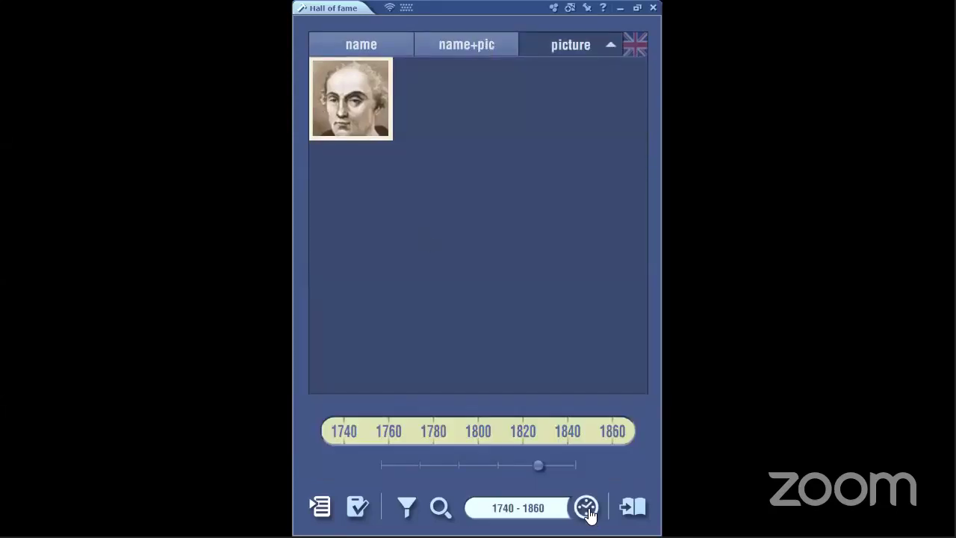
{"action": "left_click", "coordinate": [563, 457]}
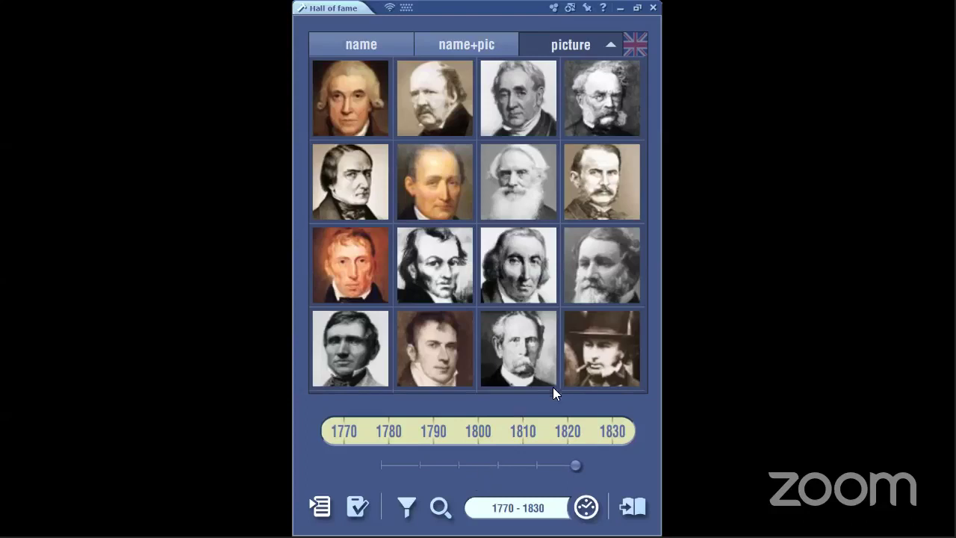
{"action": "left_click", "coordinate": [446, 349]}
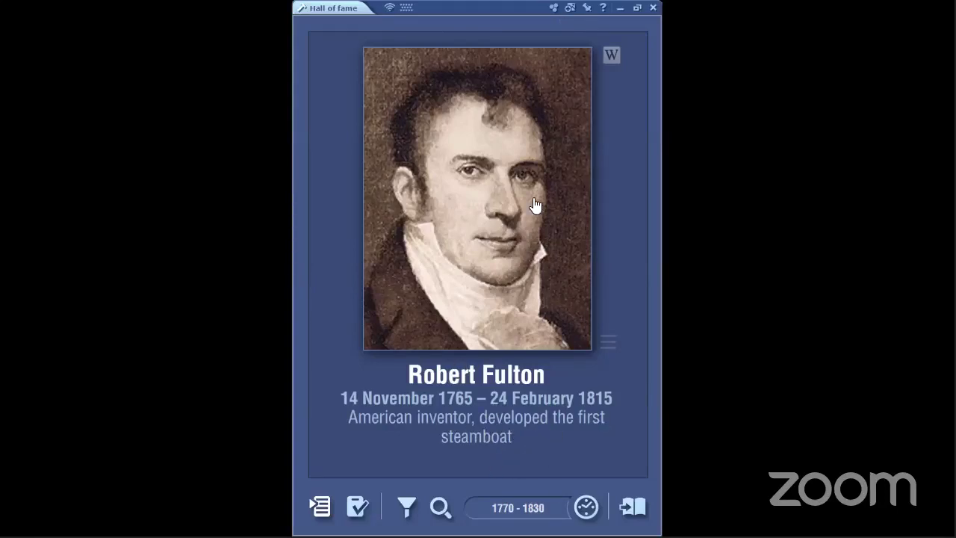
{"action": "left_click", "coordinate": [608, 341]}
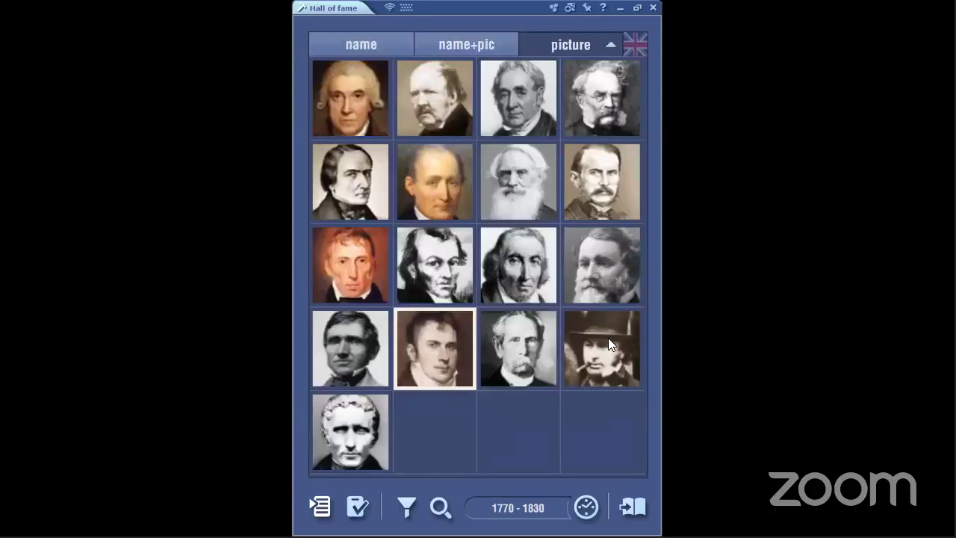
{"action": "left_click", "coordinate": [446, 355]}
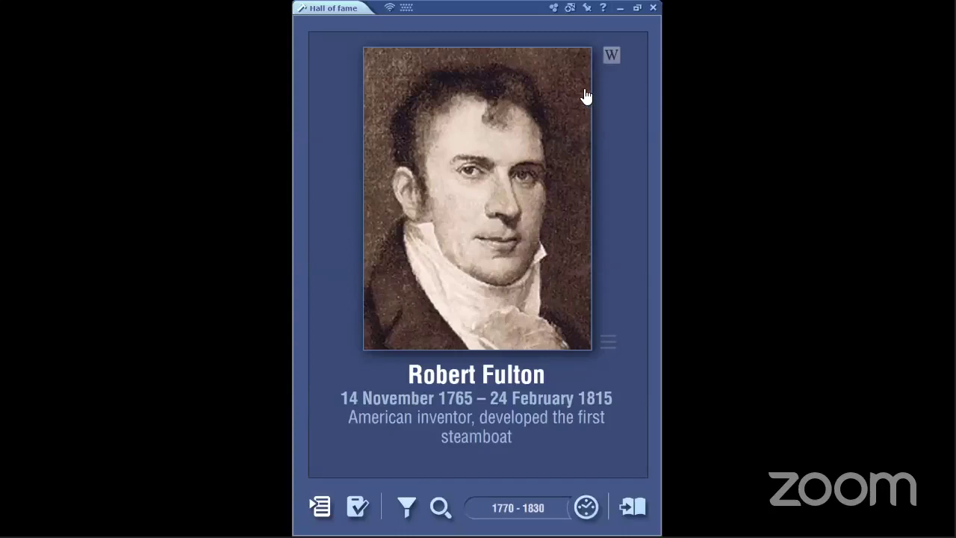
Open the worksheet settings, adjust the exercise types and start a worksheet on the filtered inventors
{"action": "left_click", "coordinate": [357, 507]}
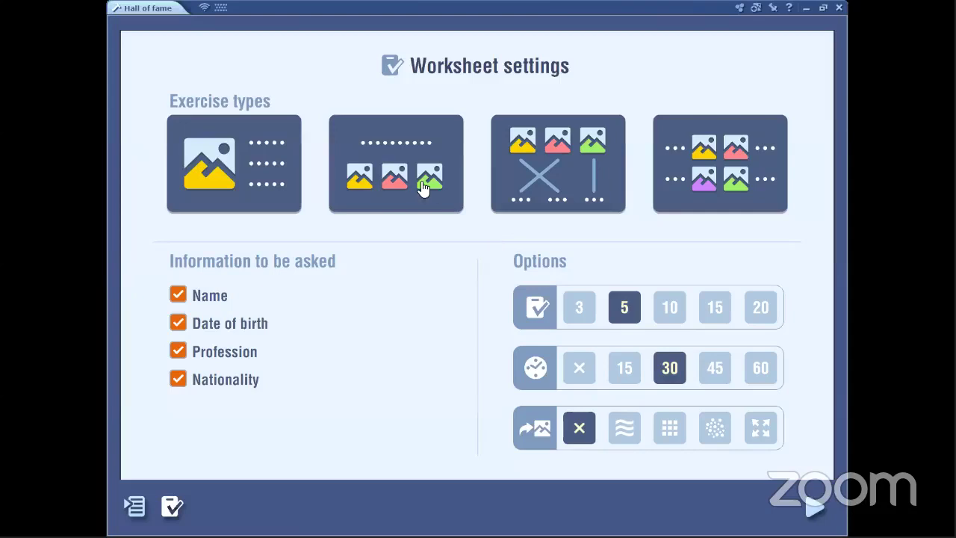
{"action": "left_click", "coordinate": [388, 179]}
{"action": "left_click", "coordinate": [813, 507]}
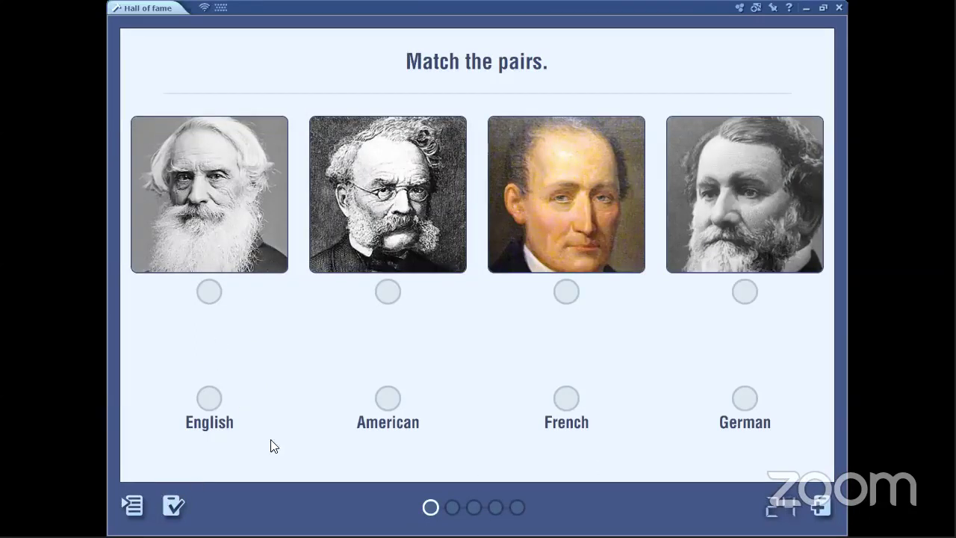
Match the first portrait to American, second to English, third to French and fourth to German, and quit the worksheet
{"action": "left_click", "coordinate": [209, 397]}
{"action": "left_click", "coordinate": [385, 296]}
{"action": "left_click", "coordinate": [209, 295]}
{"action": "left_click", "coordinate": [407, 407]}
{"action": "left_click", "coordinate": [573, 396]}
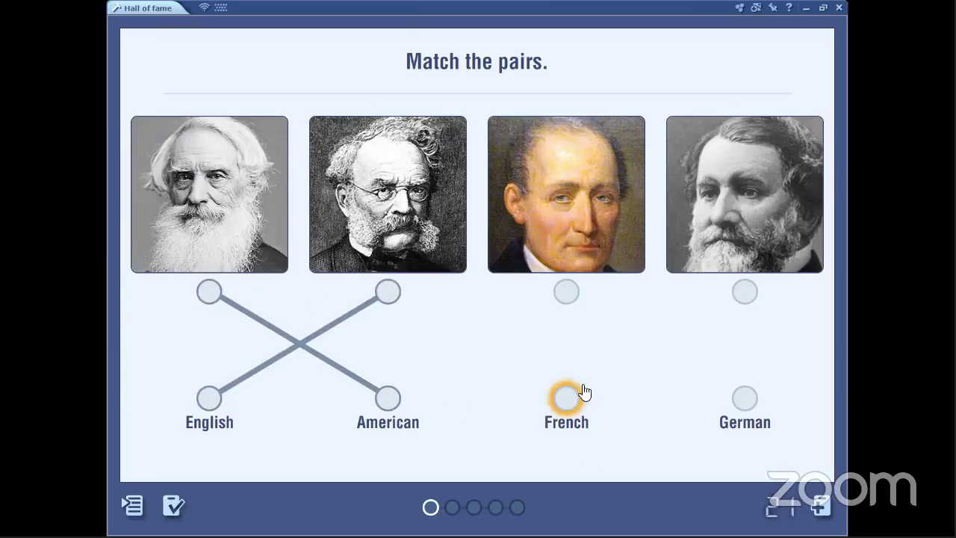
{"action": "left_click", "coordinate": [566, 295]}
{"action": "left_click", "coordinate": [745, 291]}
{"action": "left_click", "coordinate": [745, 398]}
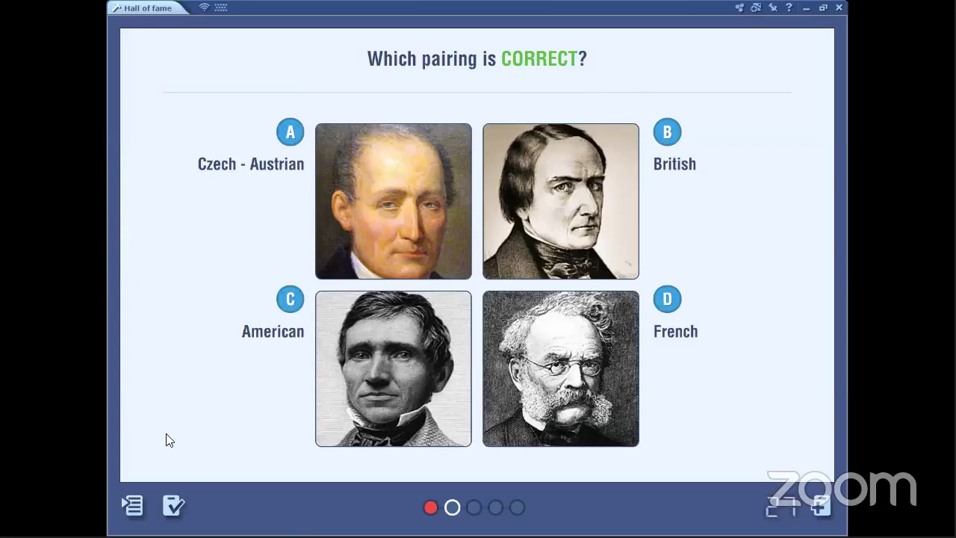
{"action": "left_click", "coordinate": [135, 514]}
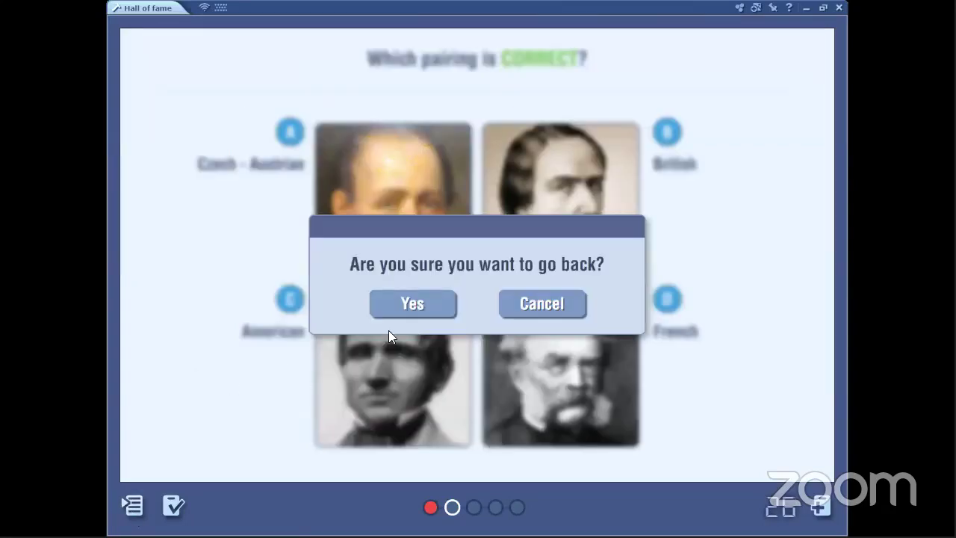
{"action": "left_click", "coordinate": [409, 302]}
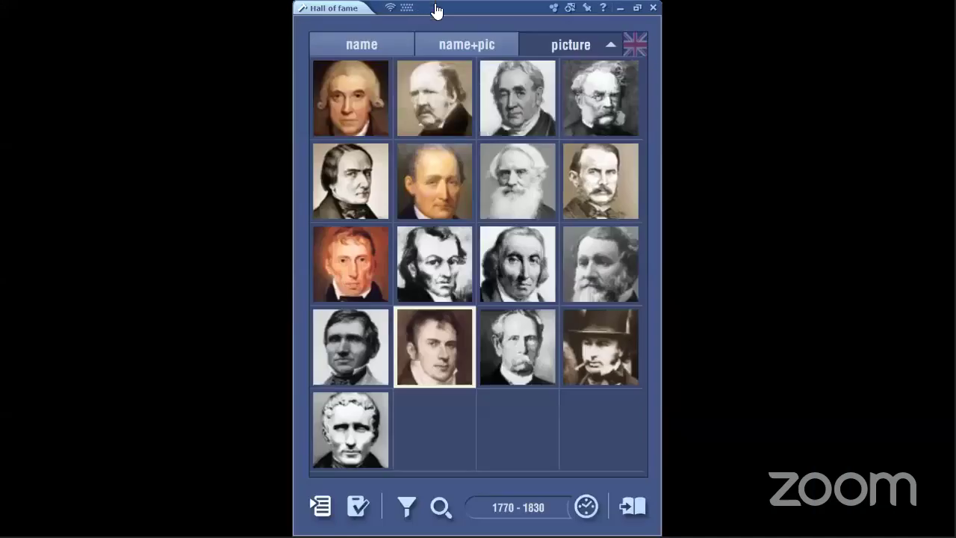
Insert Robert Fulton's Hall of fame page into the textbook as a large icon and place it beside the Robert Fulton icon
{"action": "left_click", "coordinate": [436, 342]}
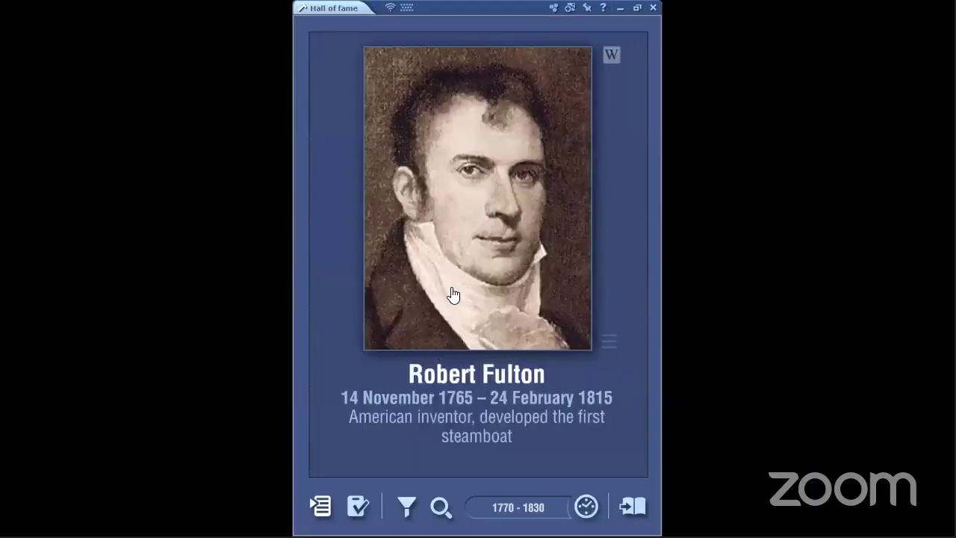
{"action": "left_click", "coordinate": [589, 11]}
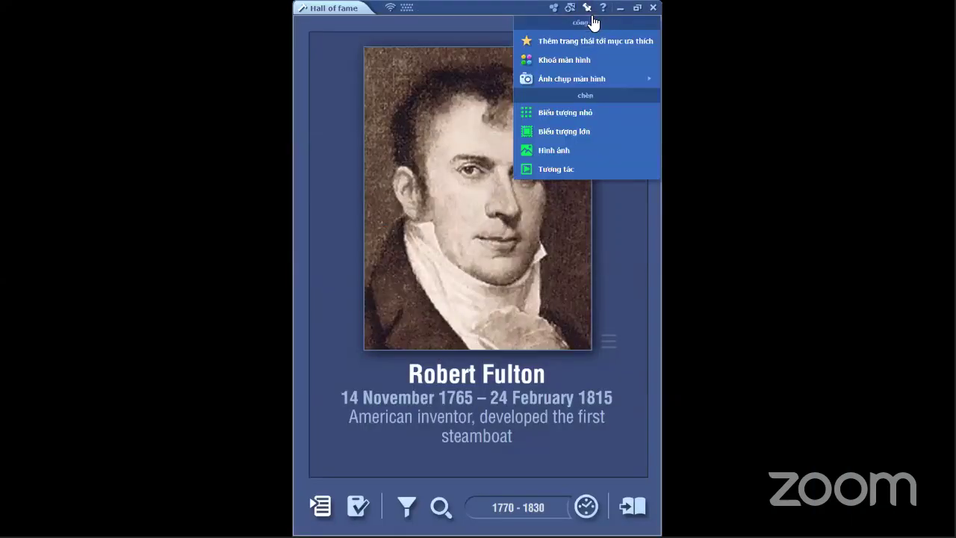
{"action": "left_click", "coordinate": [563, 135]}
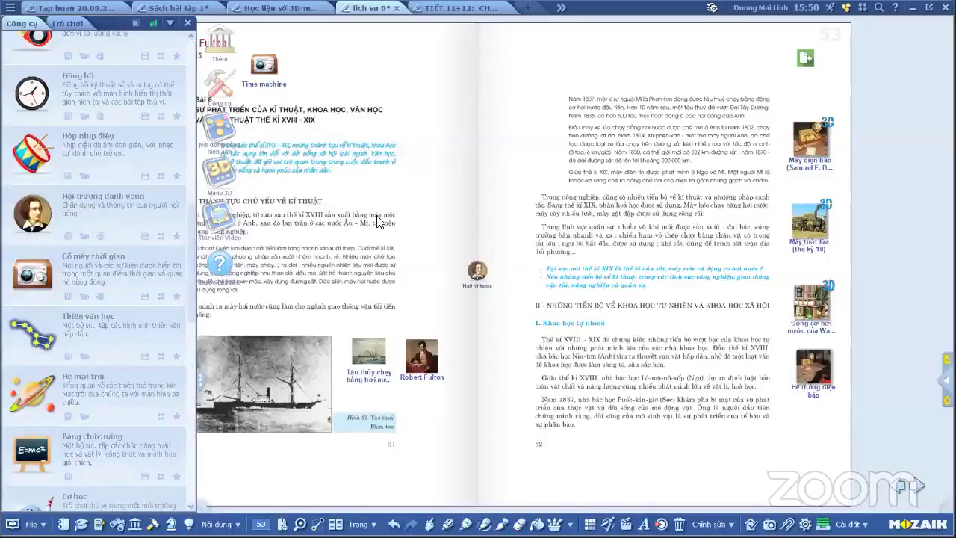
{"action": "left_click_drag", "start_coordinate": [479, 273], "coordinate": [449, 376]}
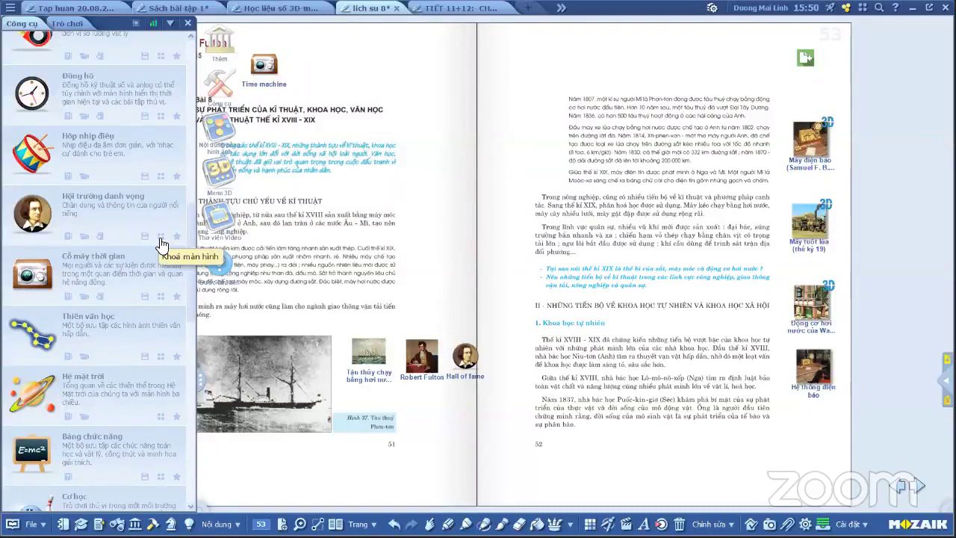
{"action": "left_click", "coordinate": [188, 24]}
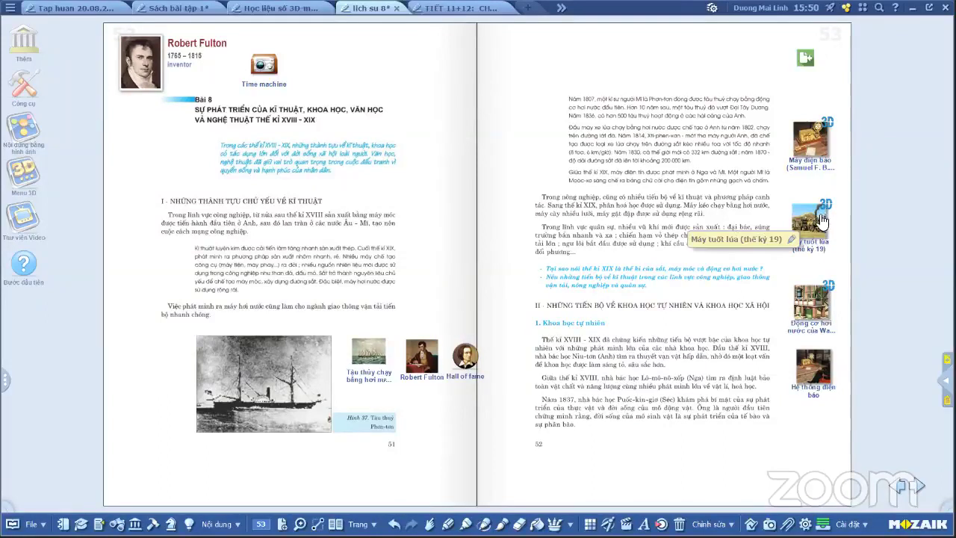
Open the 3D scene of Watt's steam engine, show its interior view and create a labelling exercise from it
{"action": "left_click", "coordinate": [821, 338]}
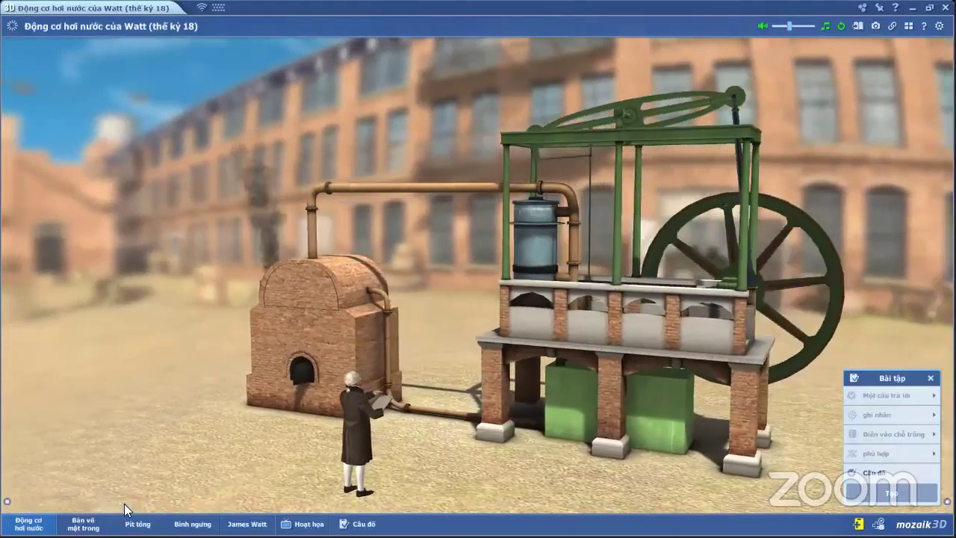
{"action": "left_click", "coordinate": [83, 523]}
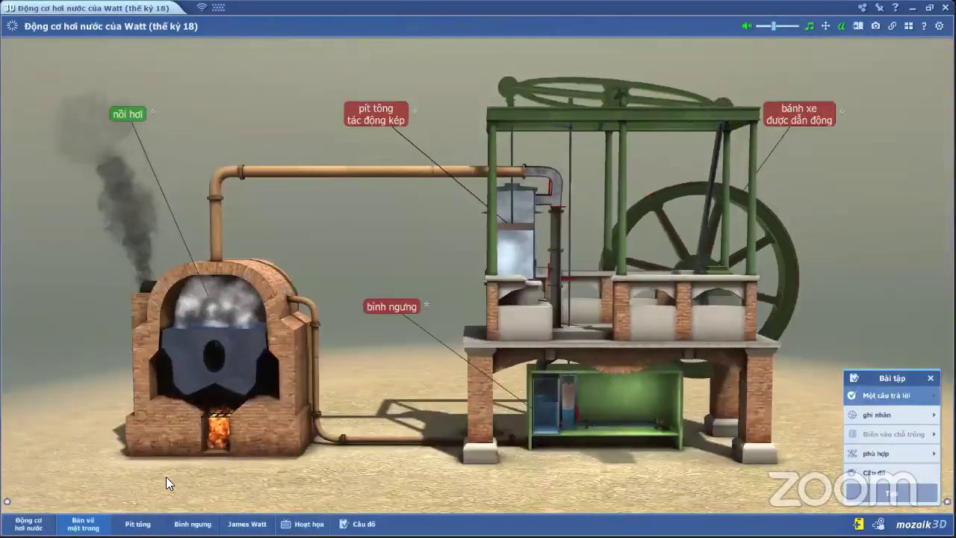
{"action": "left_click", "coordinate": [868, 414]}
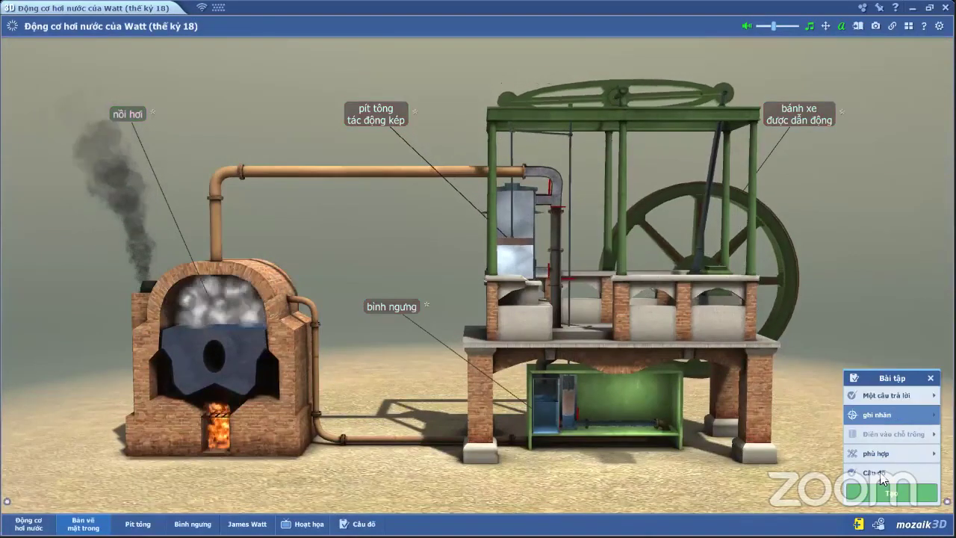
{"action": "left_click", "coordinate": [872, 493]}
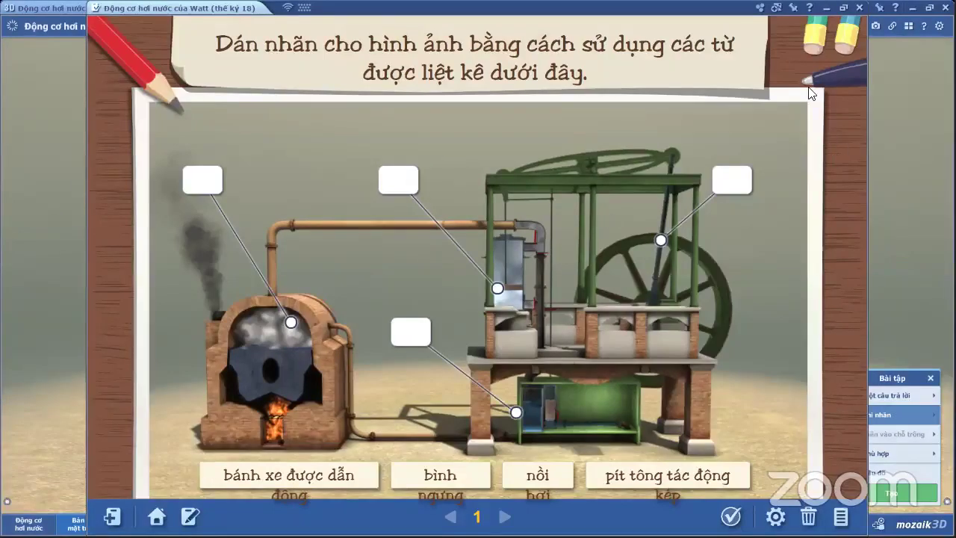
Show the exercise type selection, insert the exercise into the textbook as an icon and return to the book pages
{"action": "left_click", "coordinate": [112, 515]}
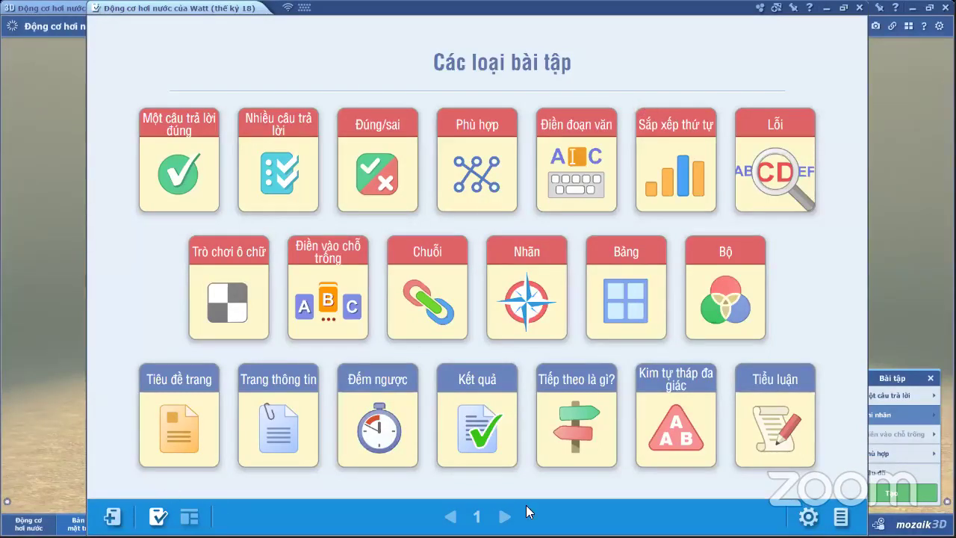
{"action": "left_click", "coordinate": [794, 8]}
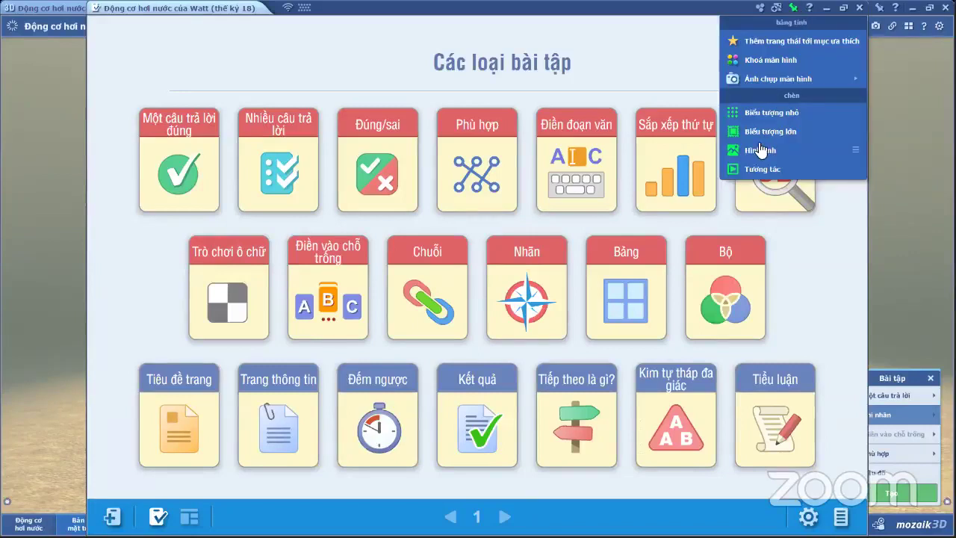
{"action": "left_click", "coordinate": [758, 152]}
{"action": "key", "text": "Escape"}
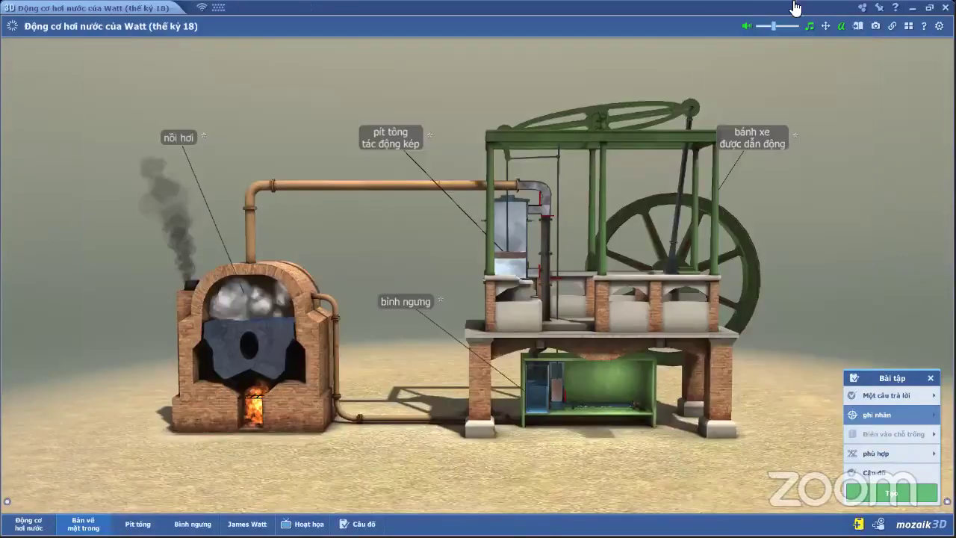
{"action": "left_click", "coordinate": [912, 9]}
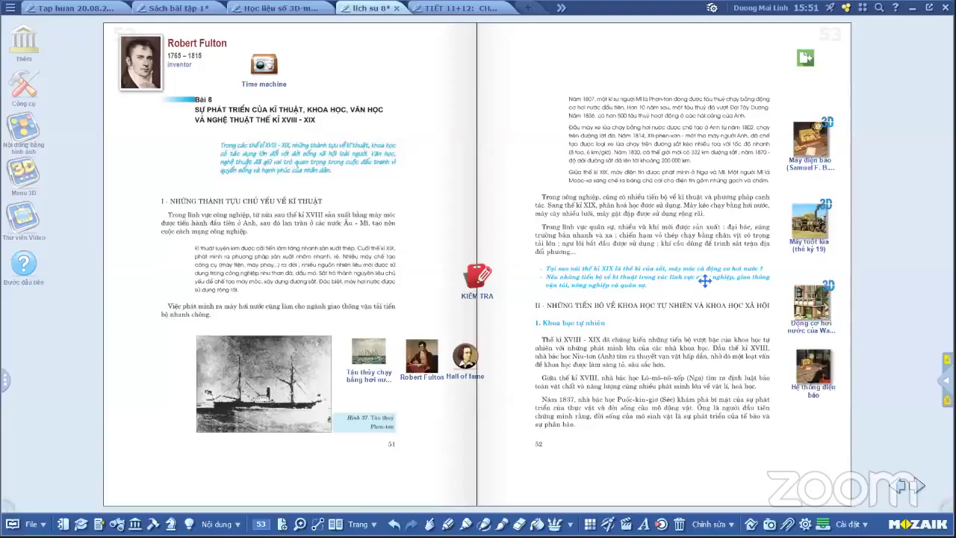
Place the KIỂM TRA icon directly beside the Watt steam engine icon on page 52
{"action": "left_click_drag", "start_coordinate": [765, 318], "coordinate": [776, 302]}
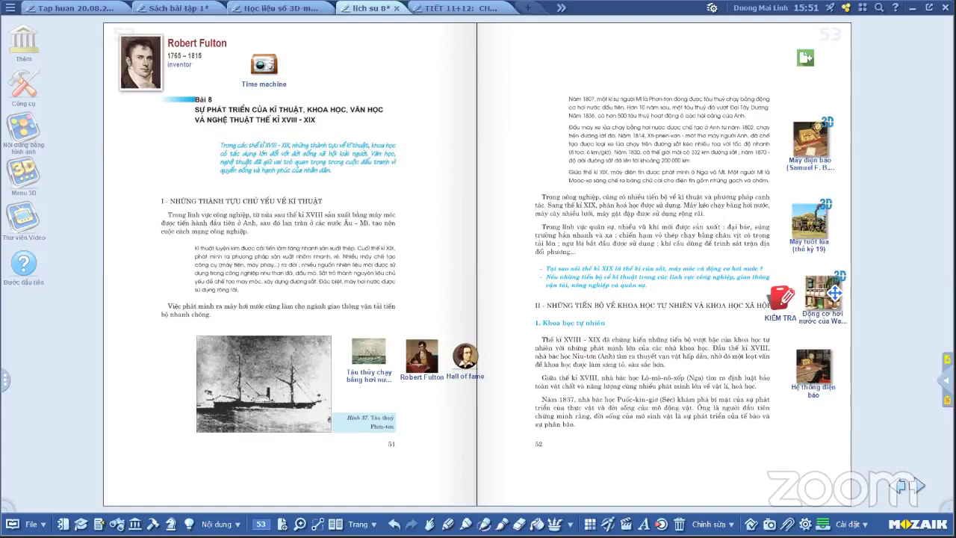
{"action": "left_click_drag", "start_coordinate": [781, 299], "coordinate": [790, 292]}
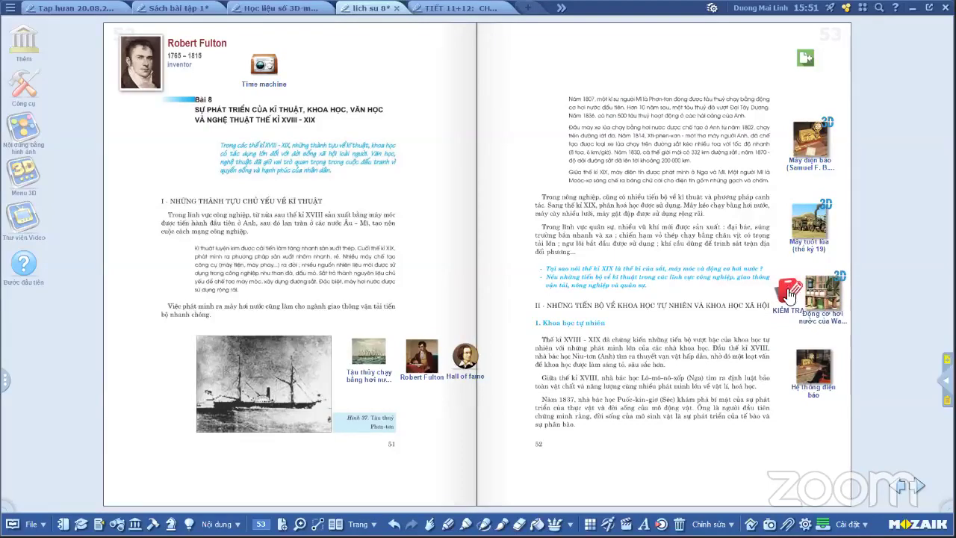
{"action": "left_click", "coordinate": [820, 303]}
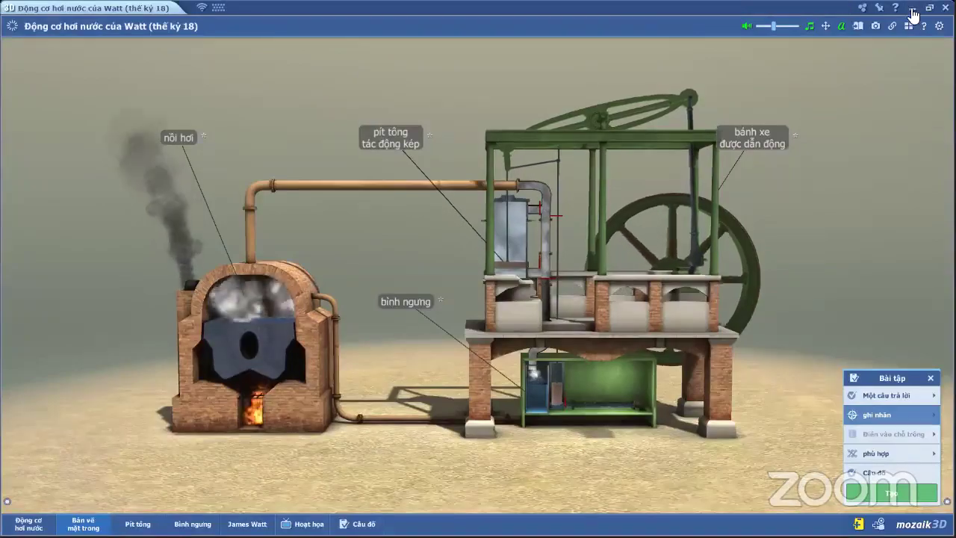
{"action": "key", "text": "Escape"}
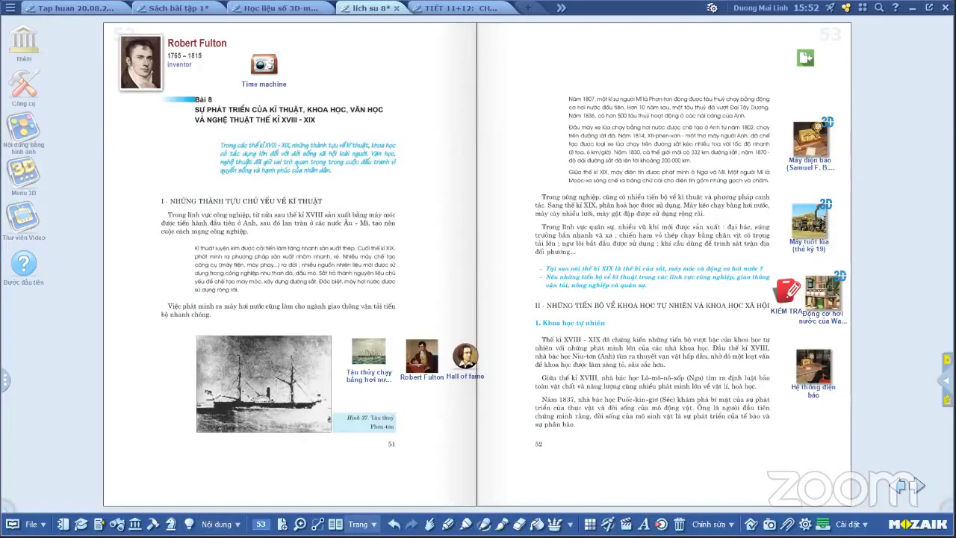
Display the Watt steam engine 3D scene on page 52 as a small icon and place it beside the KIỂM TRA icon
{"action": "left_click", "coordinate": [430, 524]}
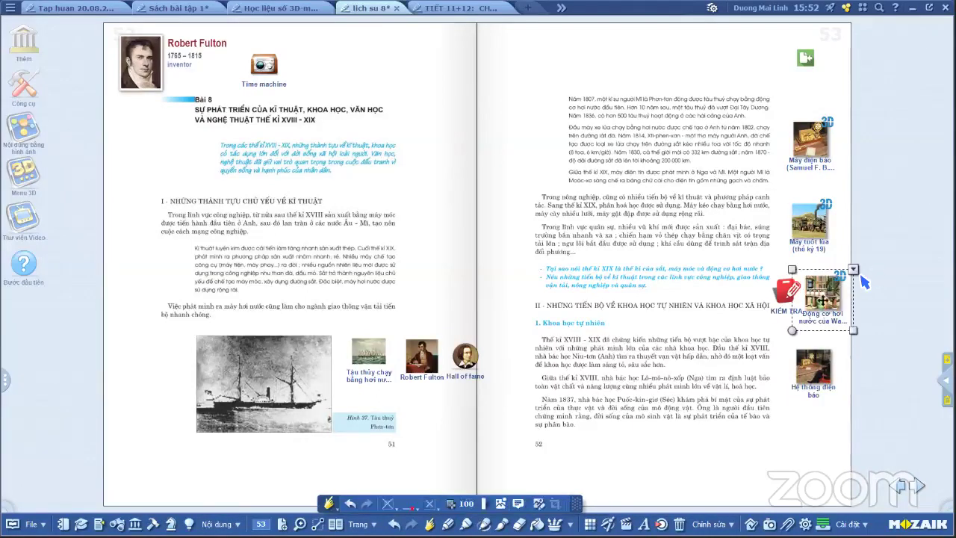
{"action": "left_click", "coordinate": [853, 269]}
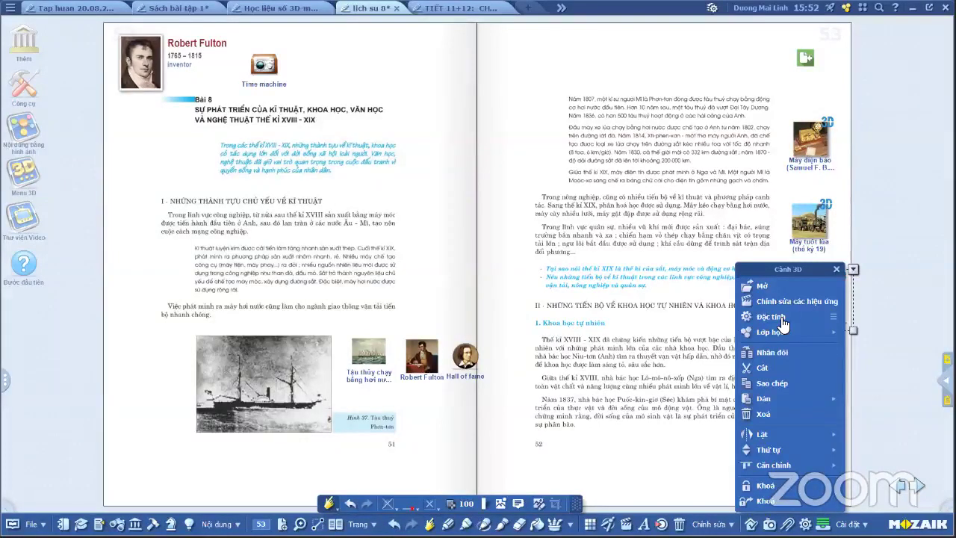
{"action": "left_click", "coordinate": [780, 322]}
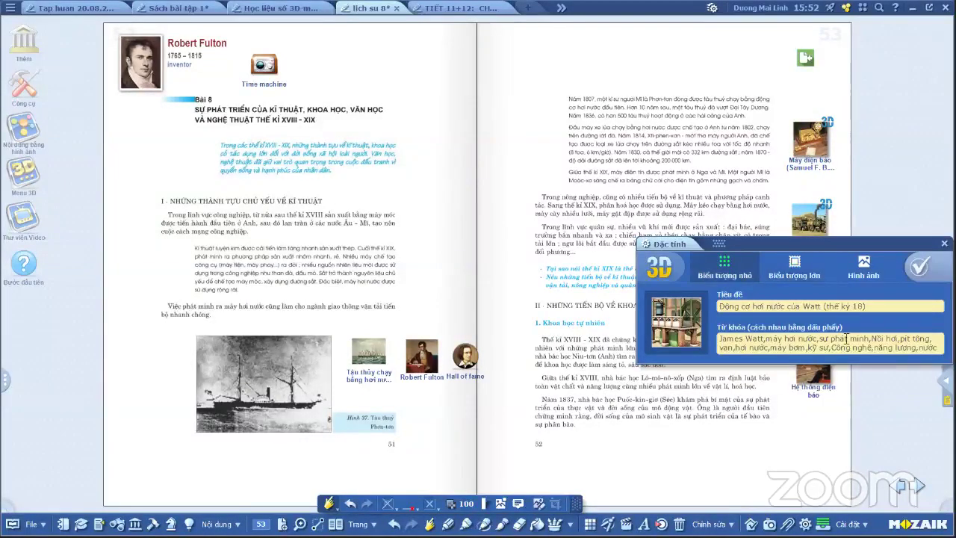
{"action": "left_click", "coordinate": [922, 273]}
{"action": "left_click_drag", "start_coordinate": [823, 300], "coordinate": [823, 294]}
{"action": "left_click", "coordinate": [794, 293]}
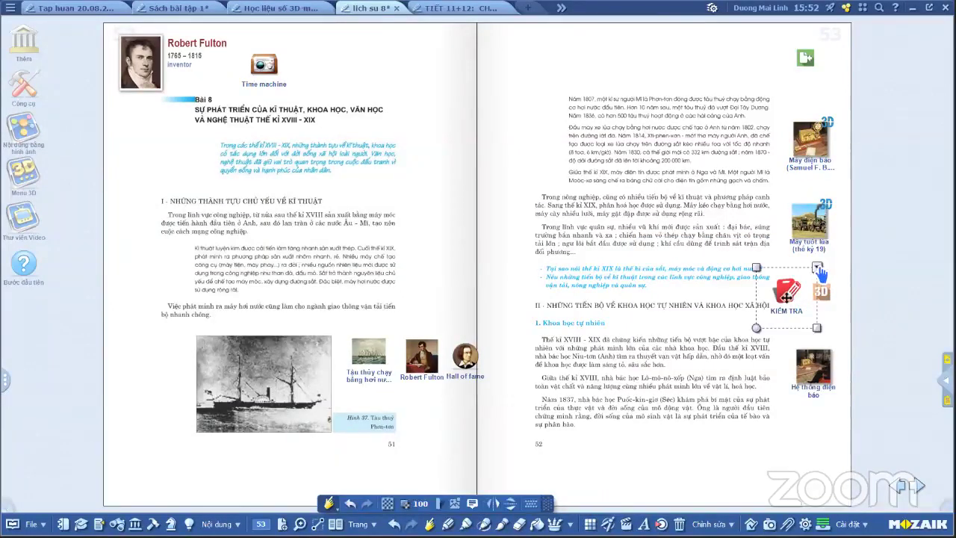
{"action": "right_click", "coordinate": [809, 292]}
{"action": "left_click", "coordinate": [865, 318]}
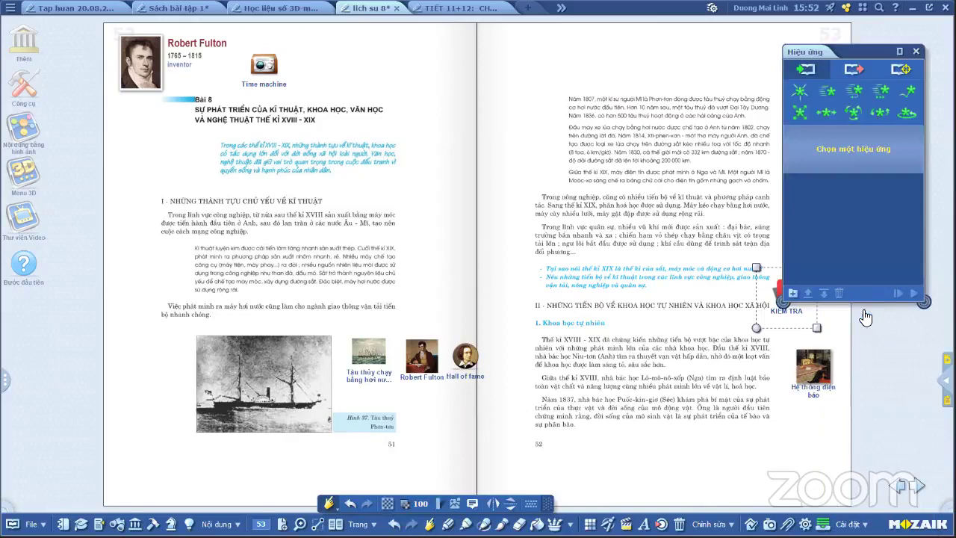
{"action": "left_click", "coordinate": [916, 51]}
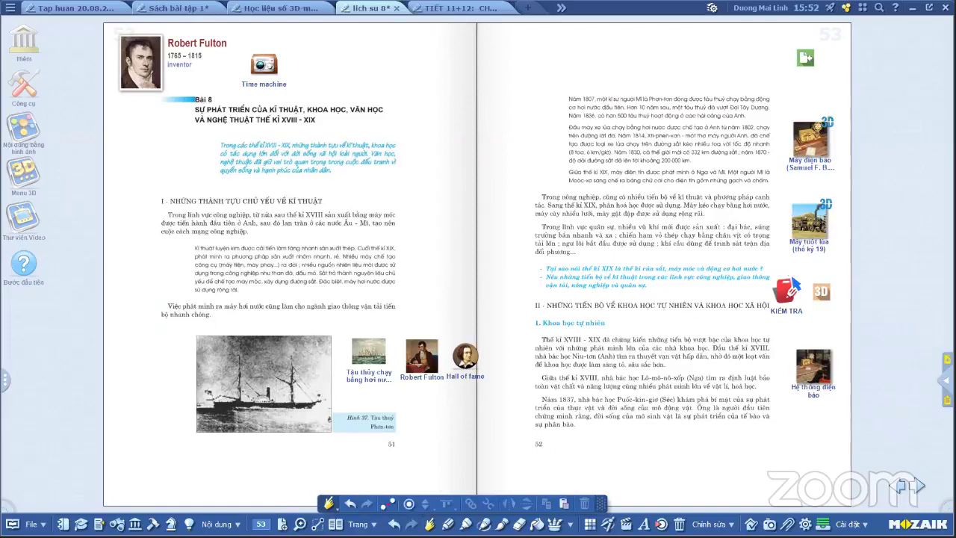
{"action": "right_click", "coordinate": [787, 293]}
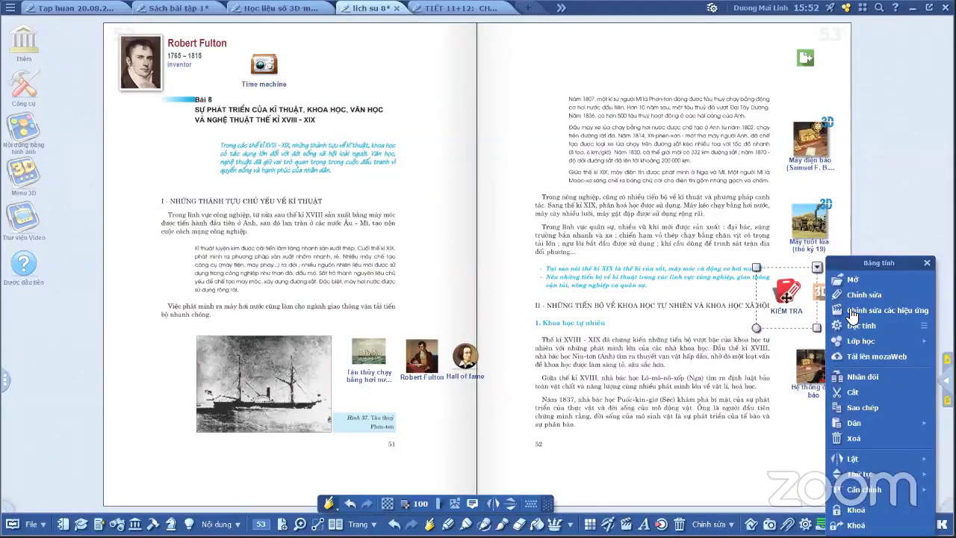
{"action": "left_click", "coordinate": [851, 312]}
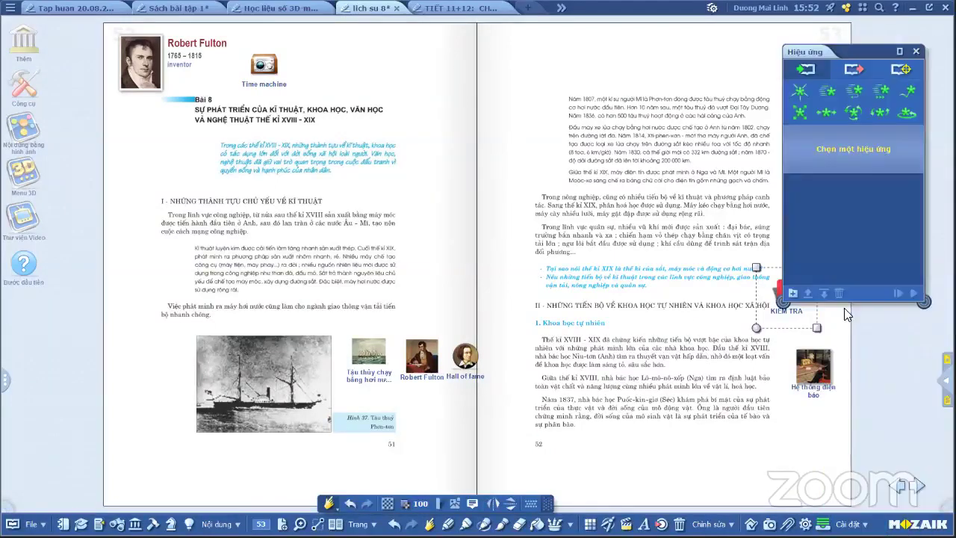
{"action": "left_click", "coordinate": [917, 50]}
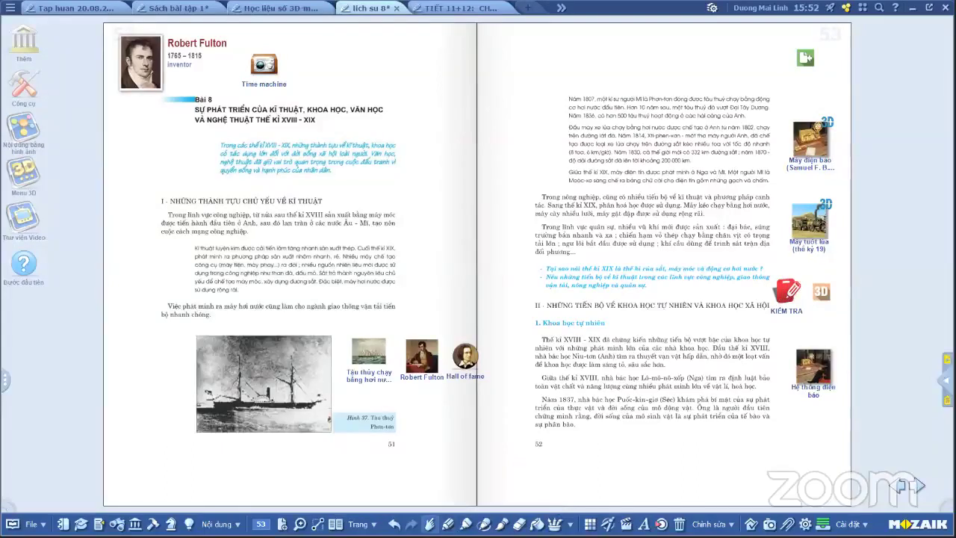
Display the KIỂM TRA exercise as a small icon beside the small 3D icon and move the Hệ thống điện báo icon slightly up
{"action": "left_click", "coordinate": [788, 292]}
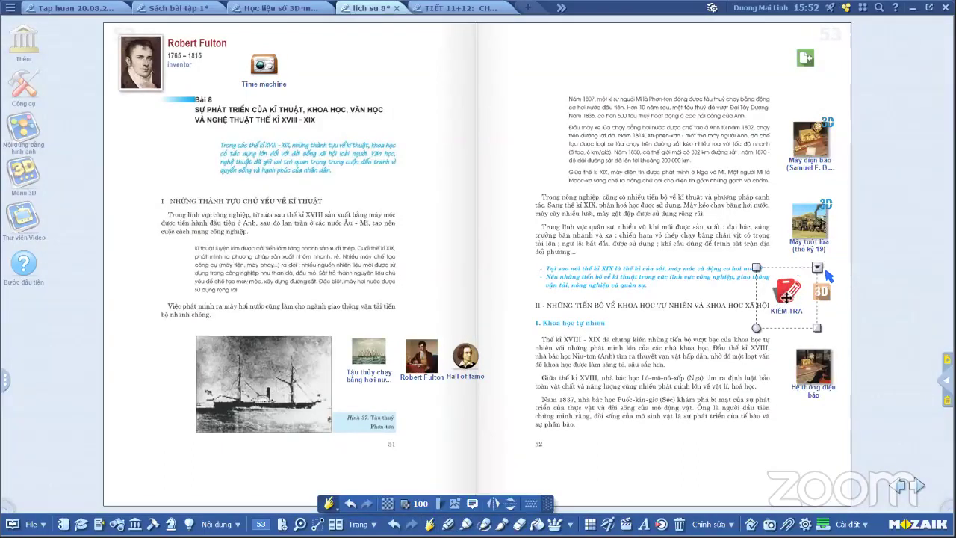
{"action": "left_click", "coordinate": [818, 268]}
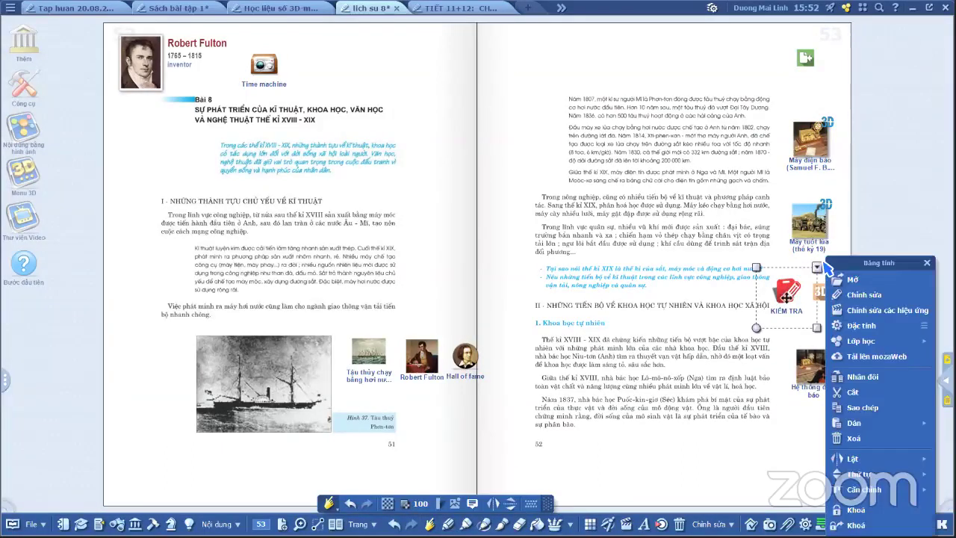
{"action": "left_click", "coordinate": [861, 326]}
{"action": "left_click", "coordinate": [757, 259]}
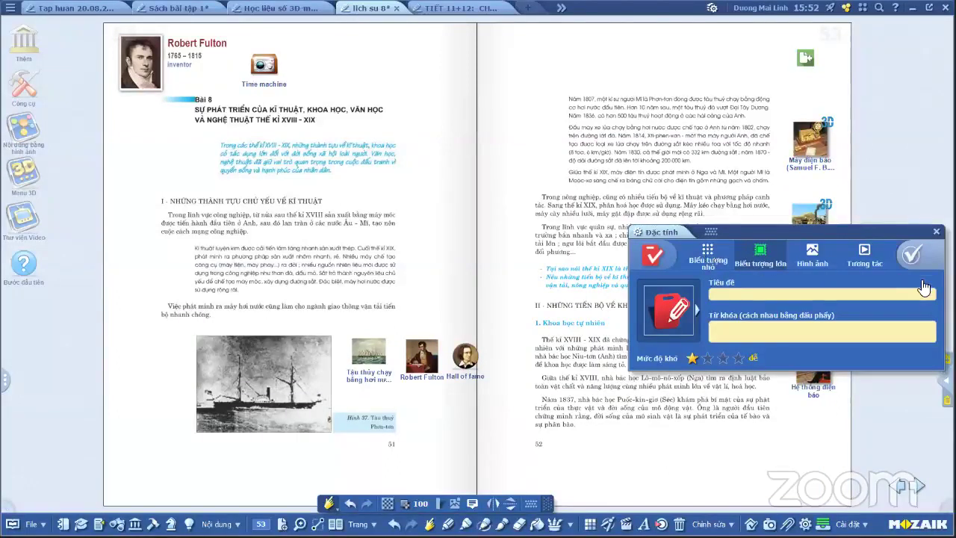
{"action": "left_click", "coordinate": [912, 255]}
{"action": "left_click_drag", "start_coordinate": [808, 296], "coordinate": [797, 298]}
{"action": "left_click", "coordinate": [817, 306]}
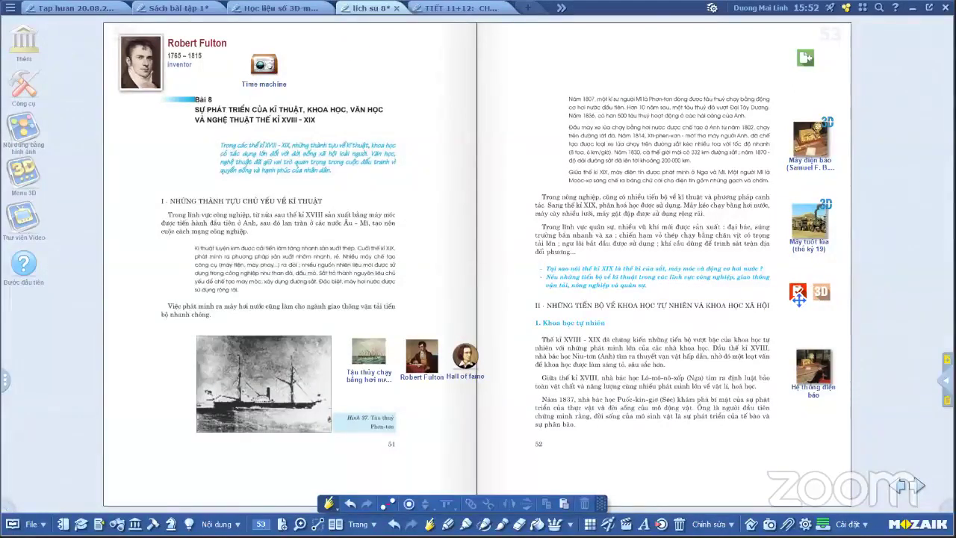
{"action": "left_click_drag", "start_coordinate": [822, 369], "coordinate": [822, 348]}
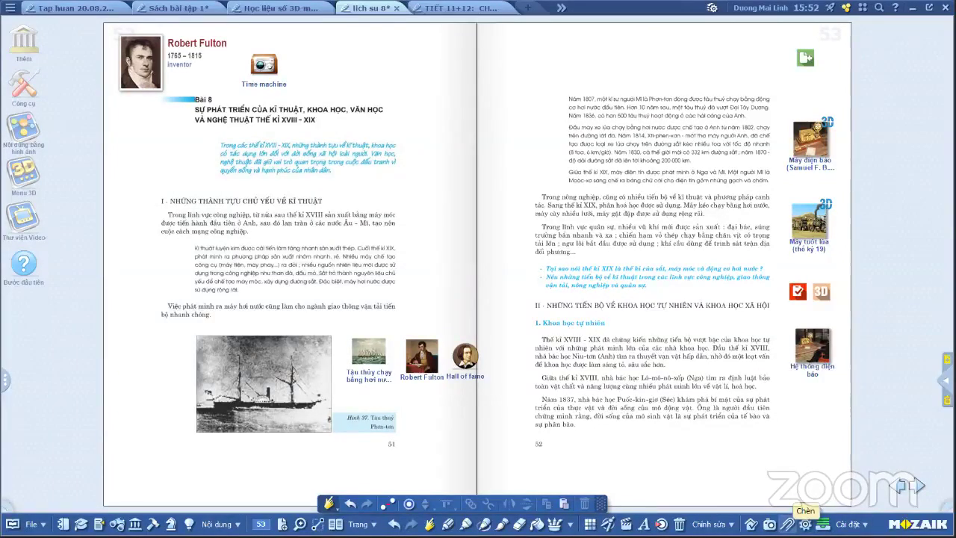
Bring up the Watt steam engine 3D scene again and reduce it and the Board games tool to floating windows over the book
{"action": "left_click", "coordinate": [822, 524]}
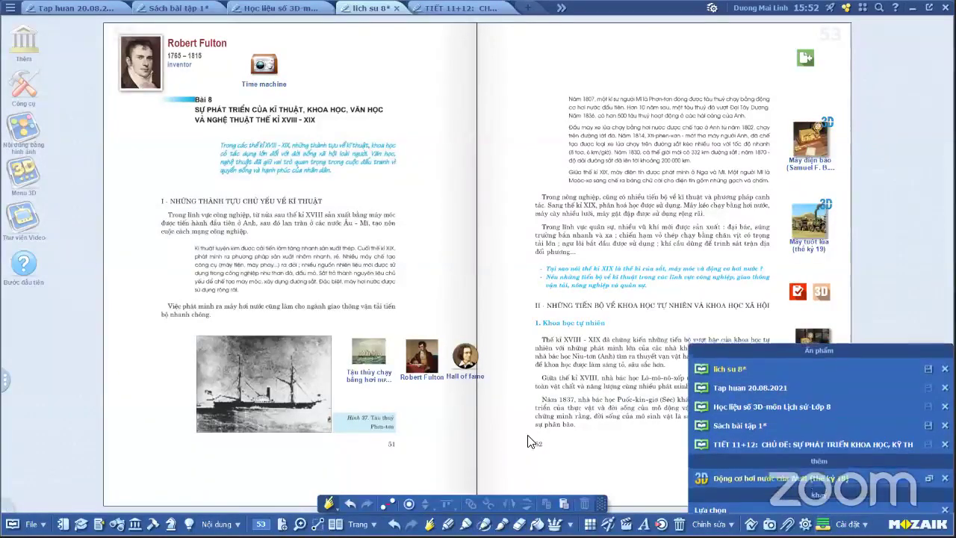
{"action": "left_click", "coordinate": [528, 441]}
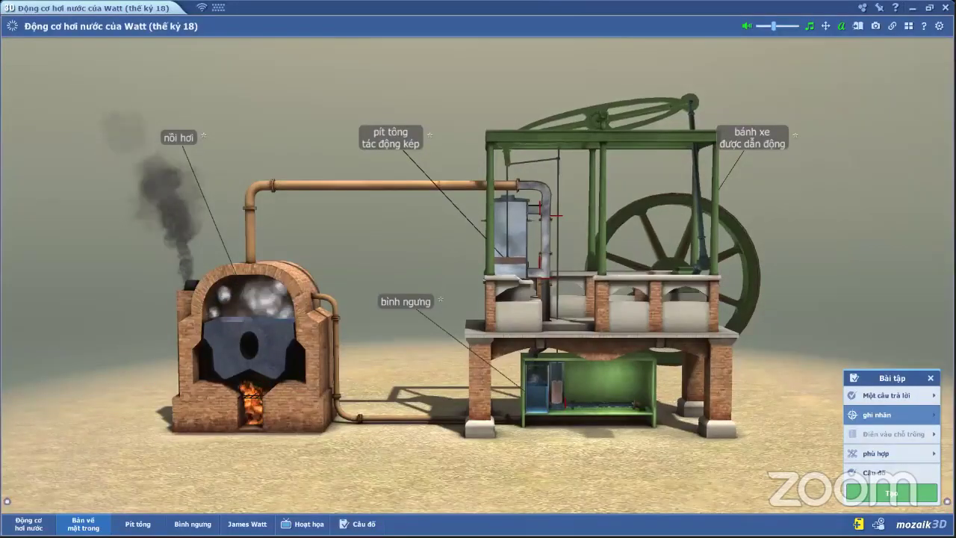
{"action": "left_click", "coordinate": [218, 8]}
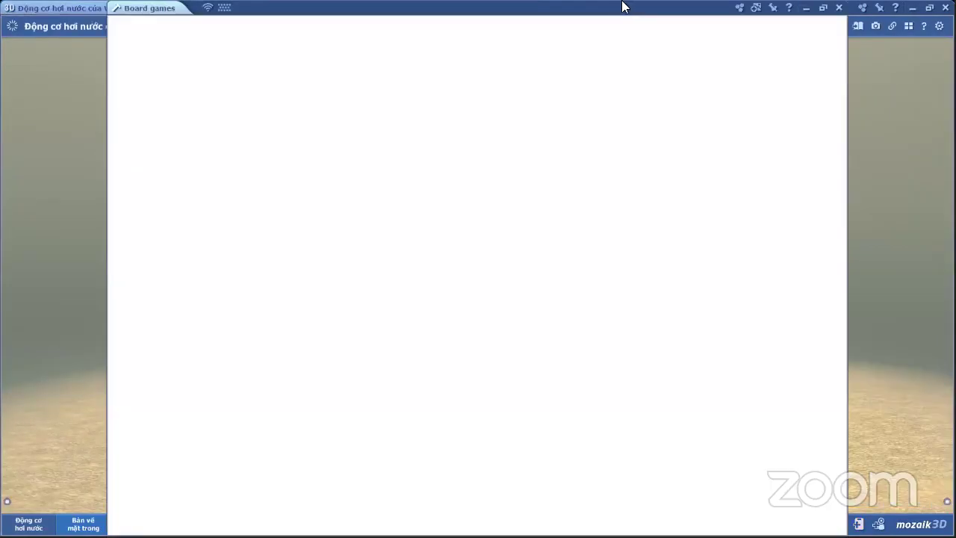
{"action": "left_click", "coordinate": [928, 15]}
{"action": "key", "text": "Escape"}
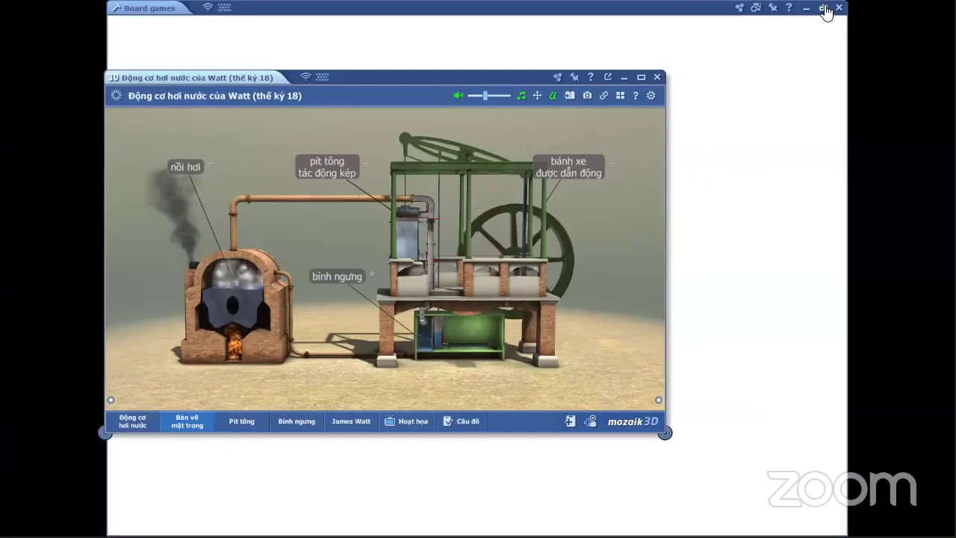
{"action": "left_click", "coordinate": [263, 35]}
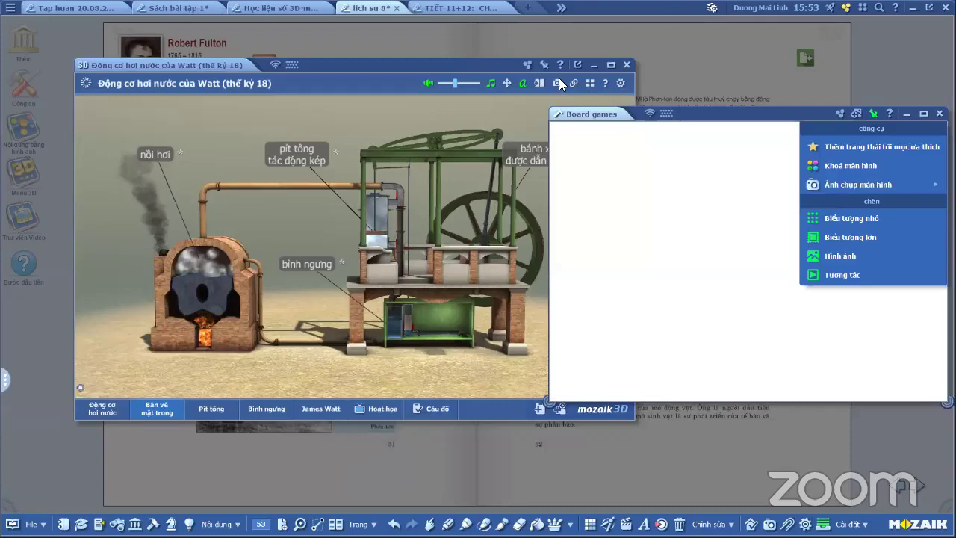
{"action": "left_click", "coordinate": [470, 71]}
{"action": "left_click_drag", "start_coordinate": [475, 71], "coordinate": [545, 76]}
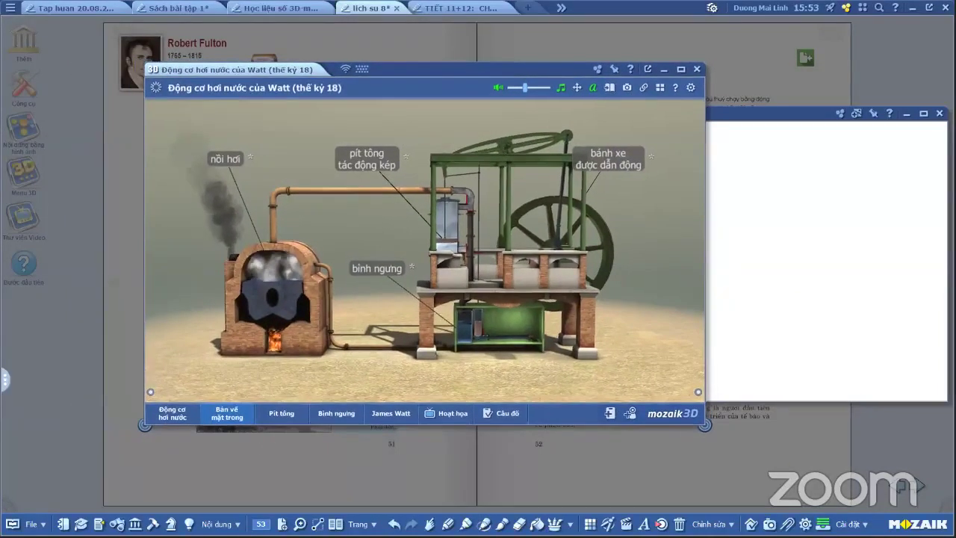
Show the piston and James Watt views of the scene, play and pause its animation, and return to the book pages
{"action": "left_click", "coordinate": [281, 413]}
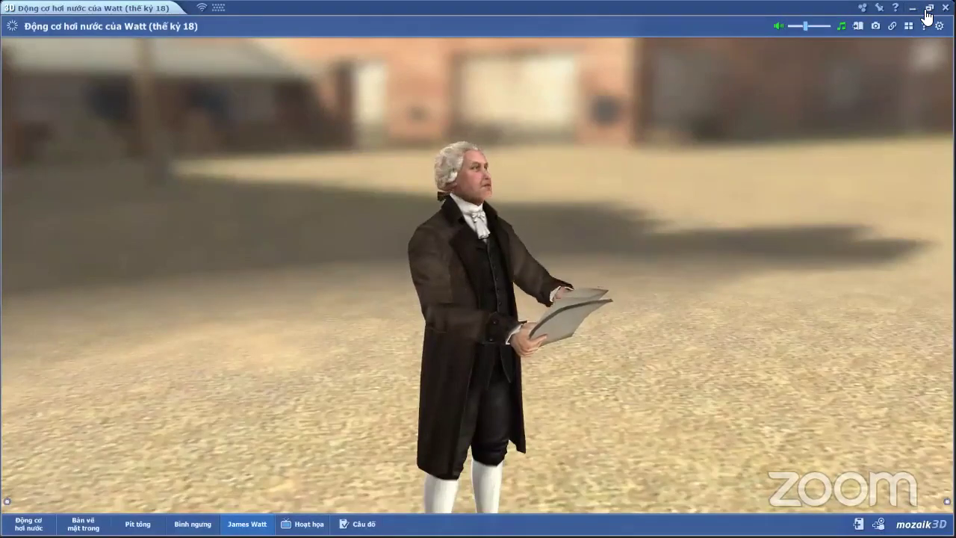
{"action": "left_click", "coordinate": [929, 8]}
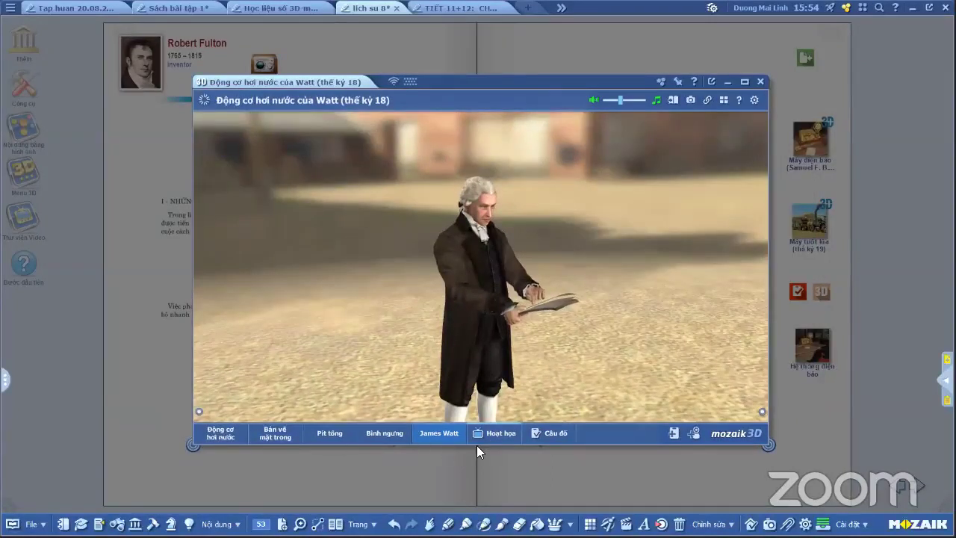
{"action": "left_click", "coordinate": [480, 434]}
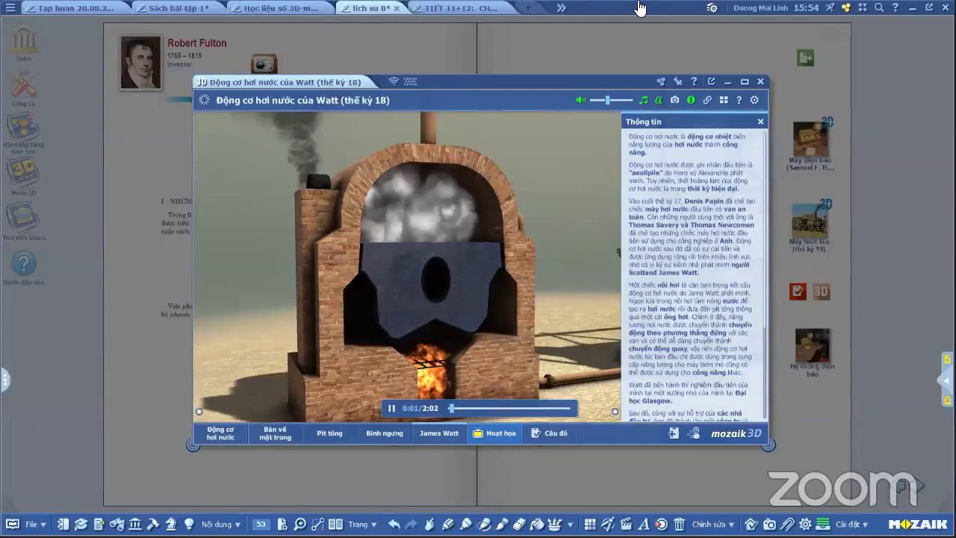
{"action": "left_click", "coordinate": [402, 285]}
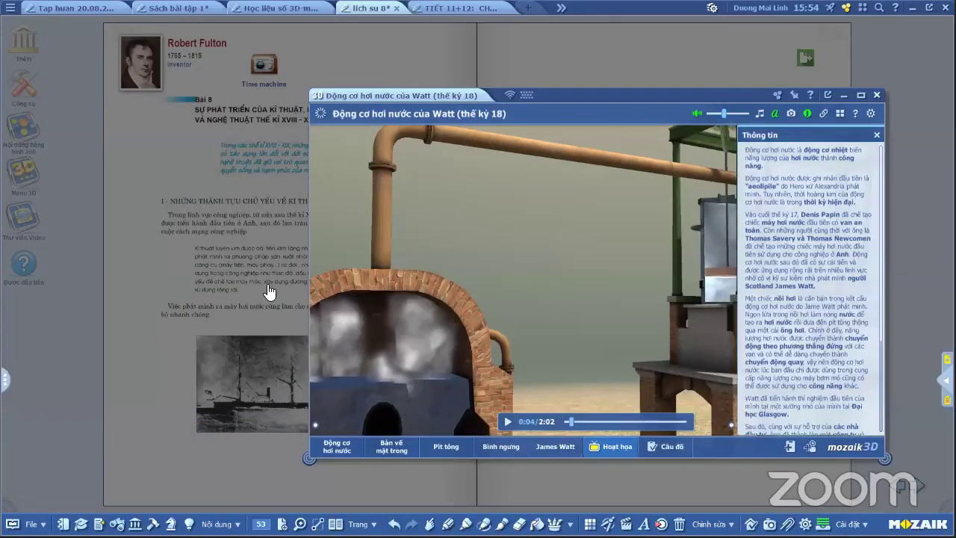
{"action": "key", "text": "Escape"}
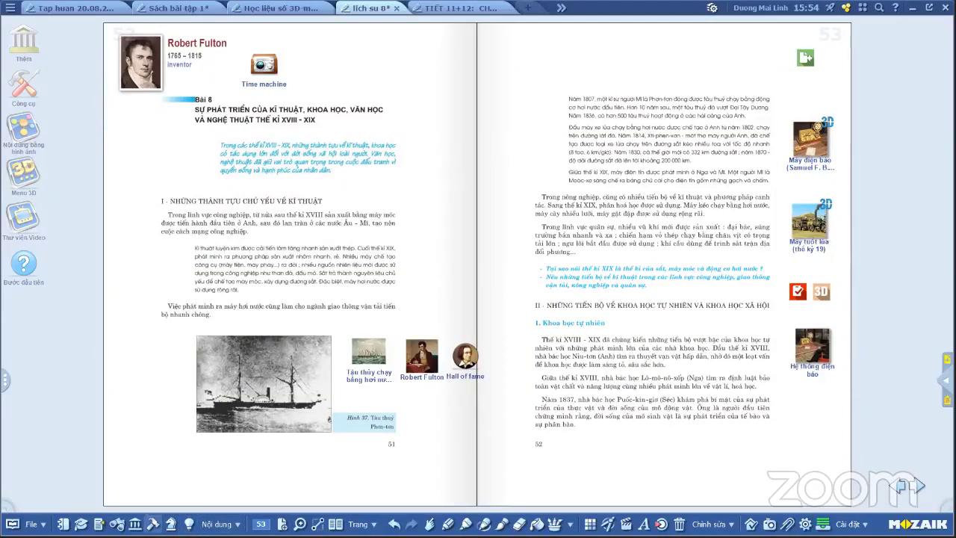
Launch the THƯ VIỆN image gallery tool, reduce it to a floating window and switch to the TIẾT 11+12 lesson
{"action": "left_click", "coordinate": [153, 524]}
{"action": "scroll", "coordinate": [124, 330], "scroll_direction": "up", "scroll_amount": 8}
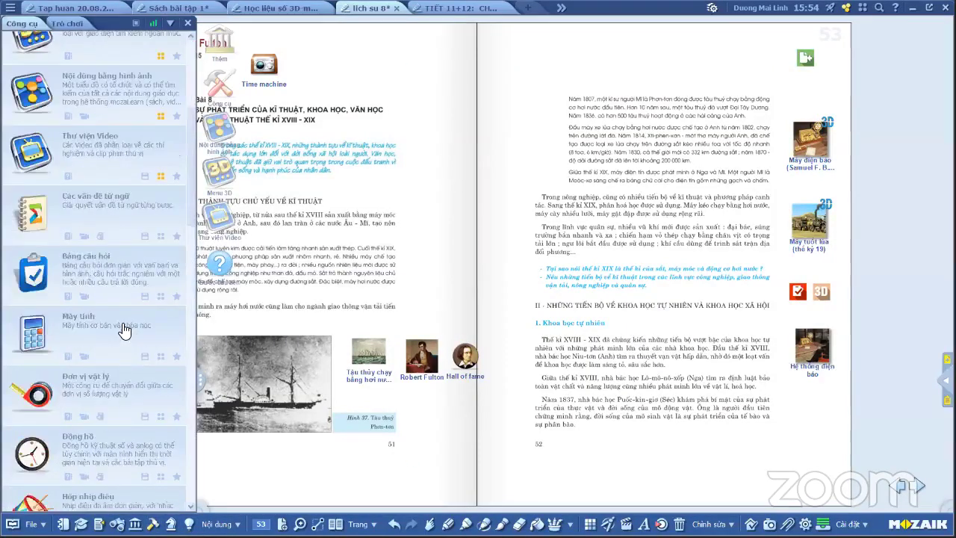
{"action": "left_click", "coordinate": [38, 104]}
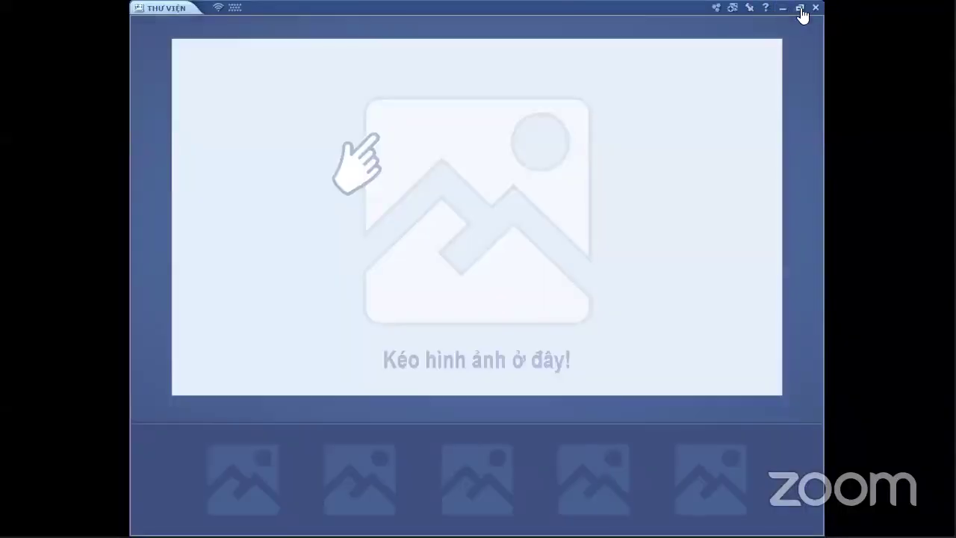
{"action": "left_click", "coordinate": [799, 8]}
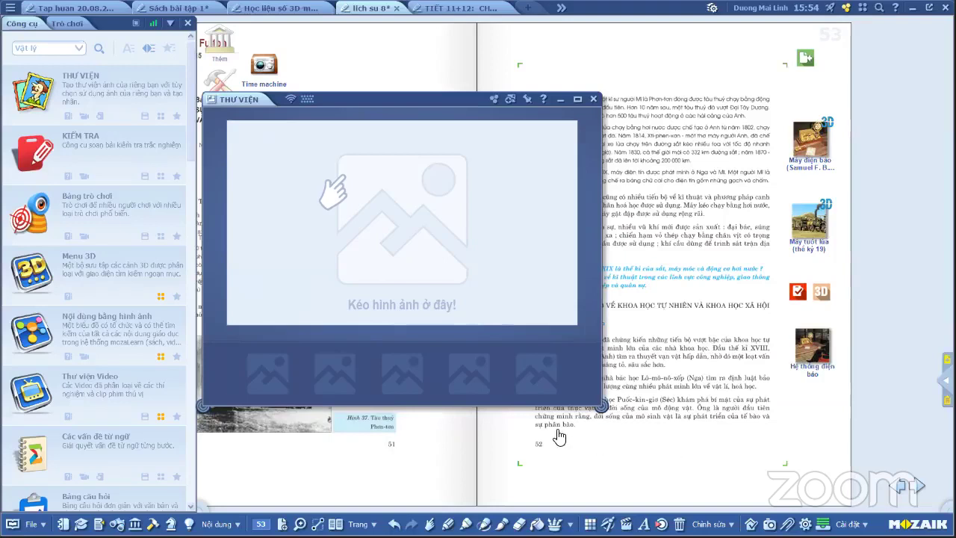
{"action": "left_click", "coordinate": [454, 8]}
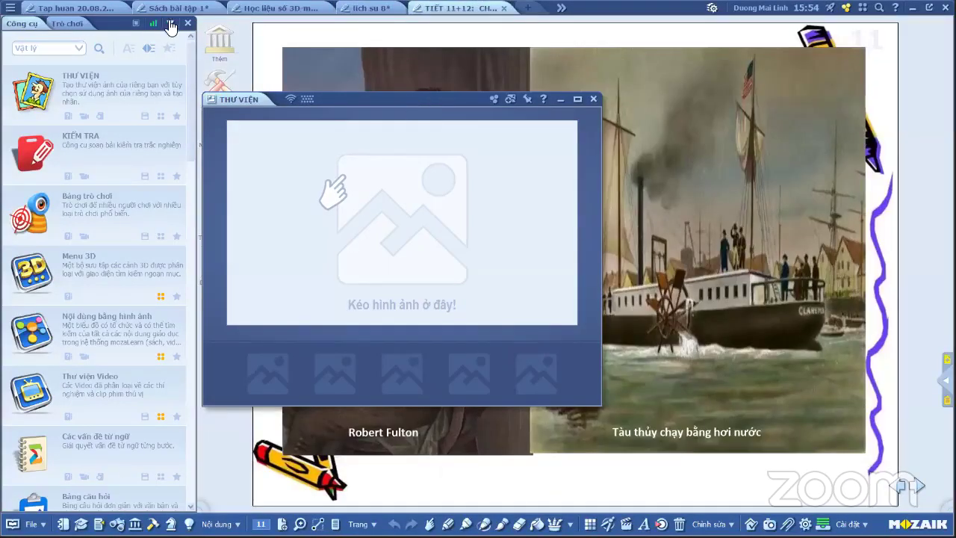
{"action": "left_click", "coordinate": [364, 110]}
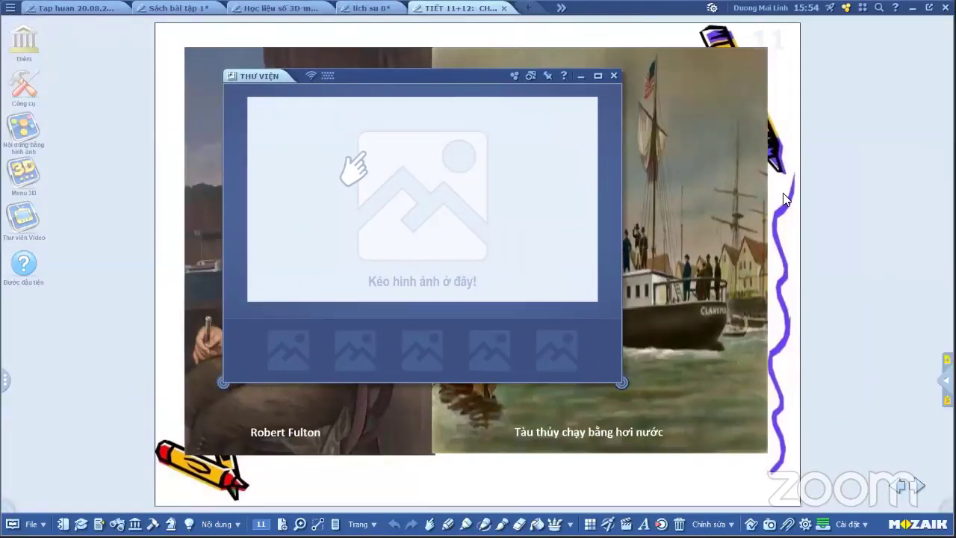
Add the steamship painting from the media library's images to the THƯ VIỆN gallery and caption it "Tàu thủy chạy bằng hơi nước"
{"action": "left_click", "coordinate": [661, 523]}
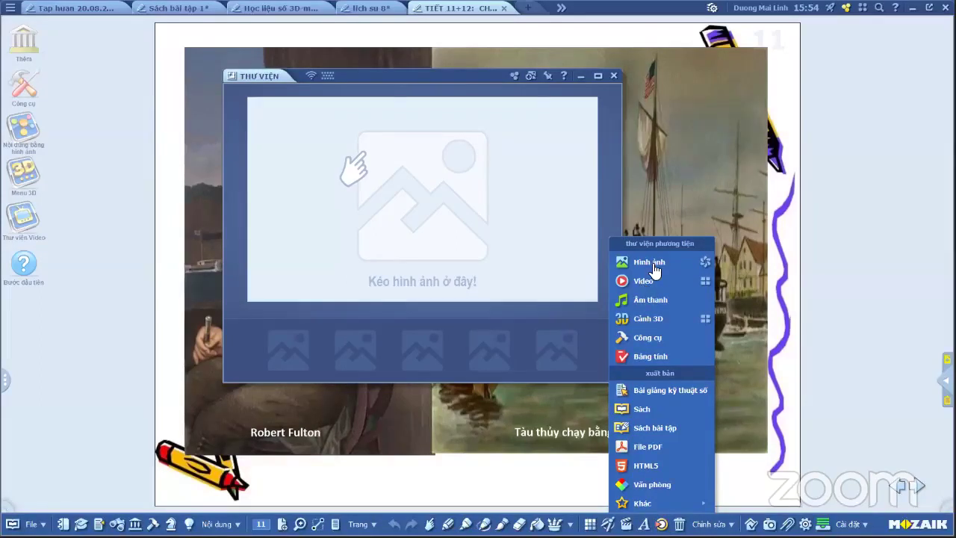
{"action": "left_click", "coordinate": [647, 274]}
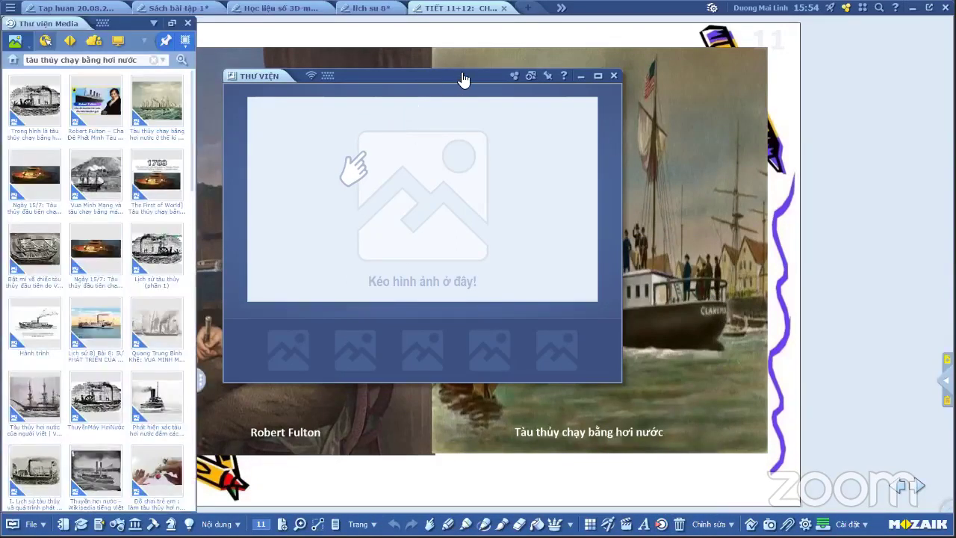
{"action": "left_click_drag", "start_coordinate": [142, 112], "coordinate": [459, 218]}
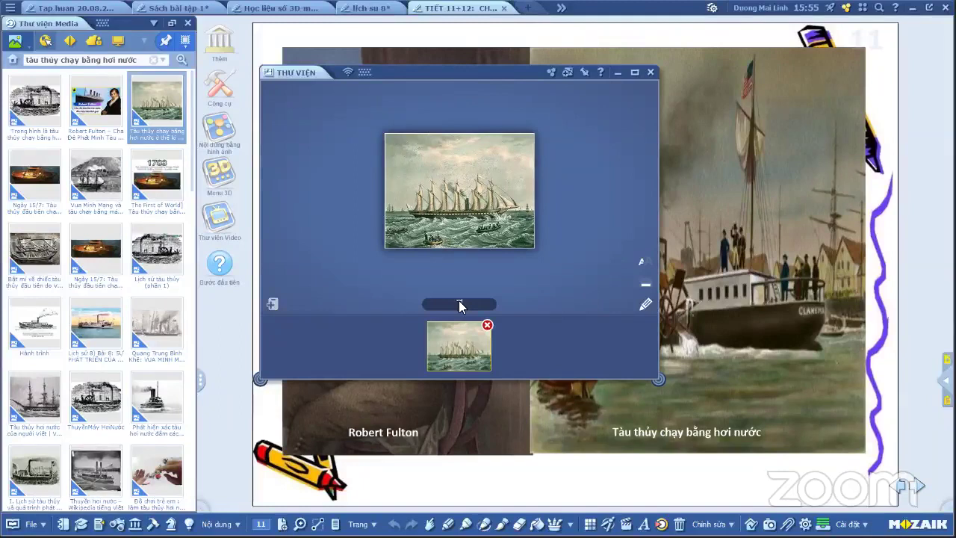
{"action": "type", "text": "Tàu thủy "}
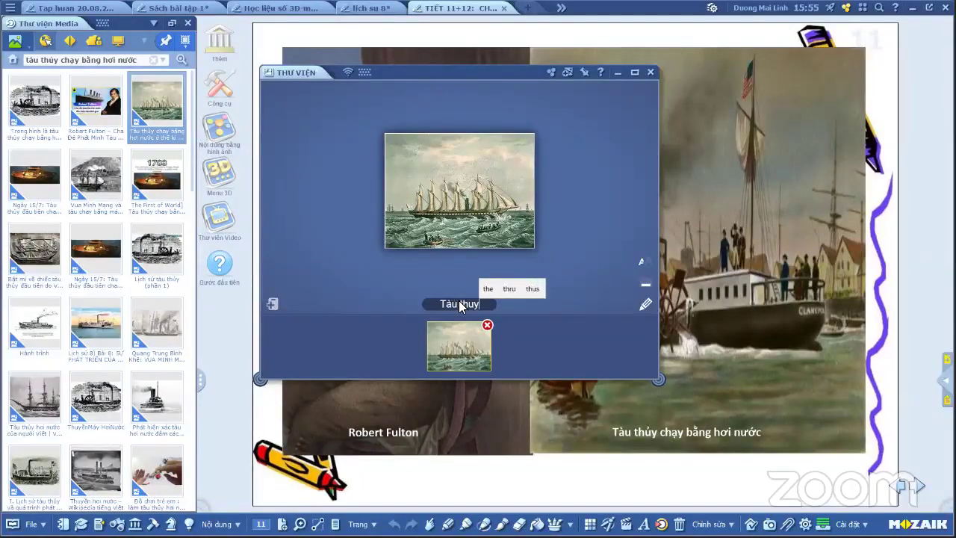
{"action": "type", "text": "chạy "}
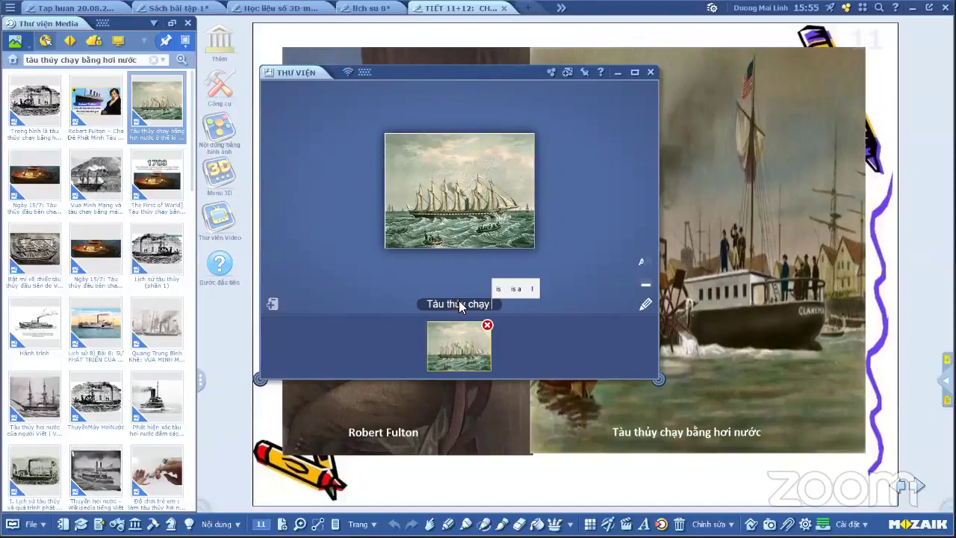
{"action": "type", "text": "bang hơi"}
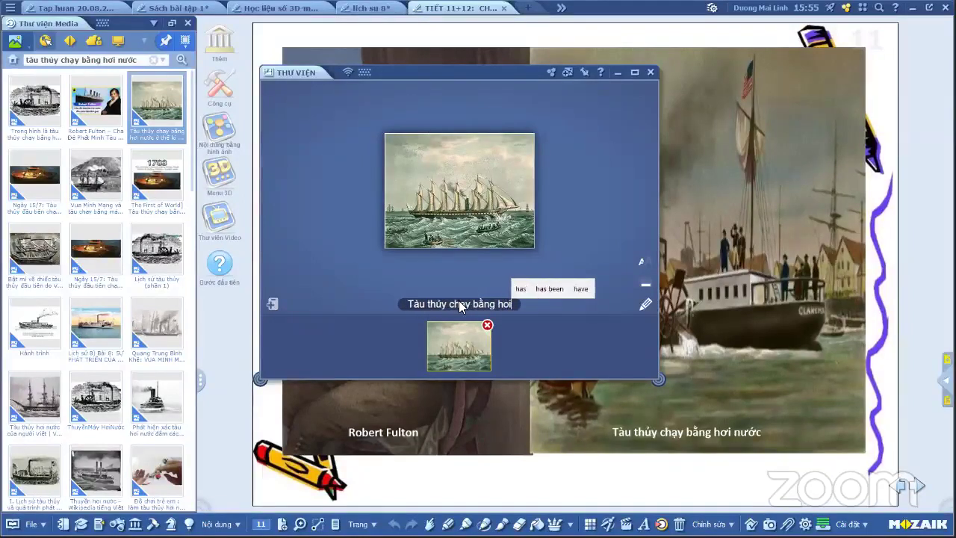
{"action": "type", "text": " nước"}
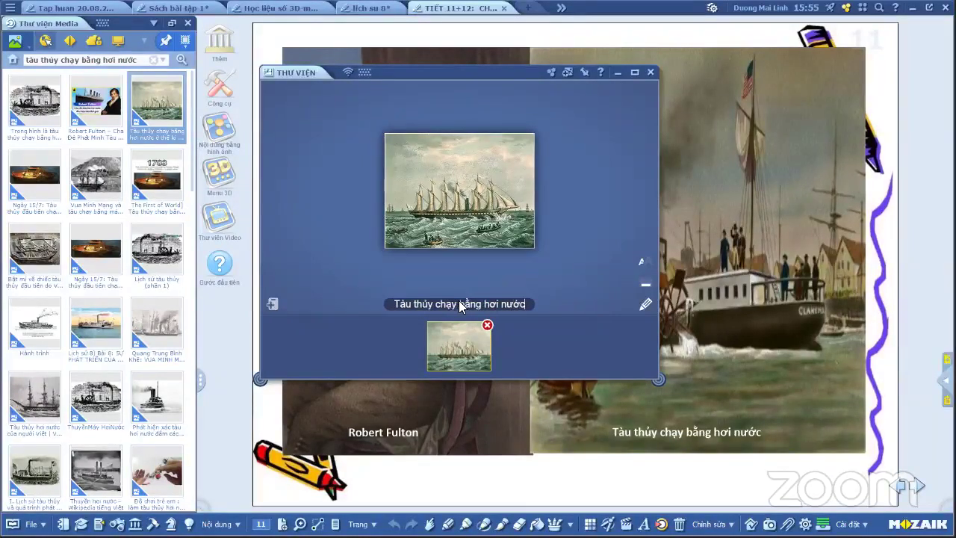
Add the golden telegraph picture from an image search for "máy điện báo" to the gallery and caption it "Máy điện báo"
{"action": "left_click", "coordinate": [154, 60]}
{"action": "left_click", "coordinate": [66, 86]}
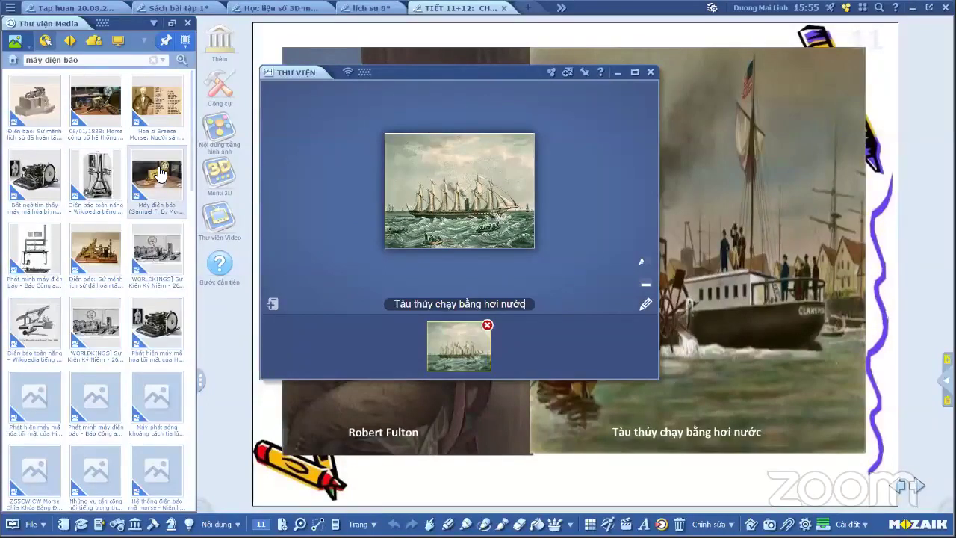
{"action": "left_click_drag", "start_coordinate": [156, 176], "coordinate": [544, 360]}
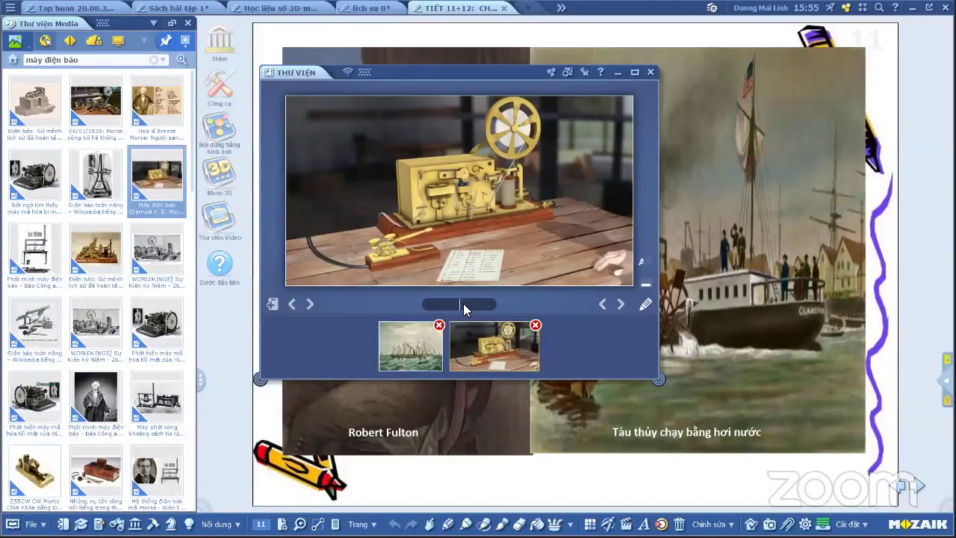
{"action": "type", "text": "Máy điện báo"}
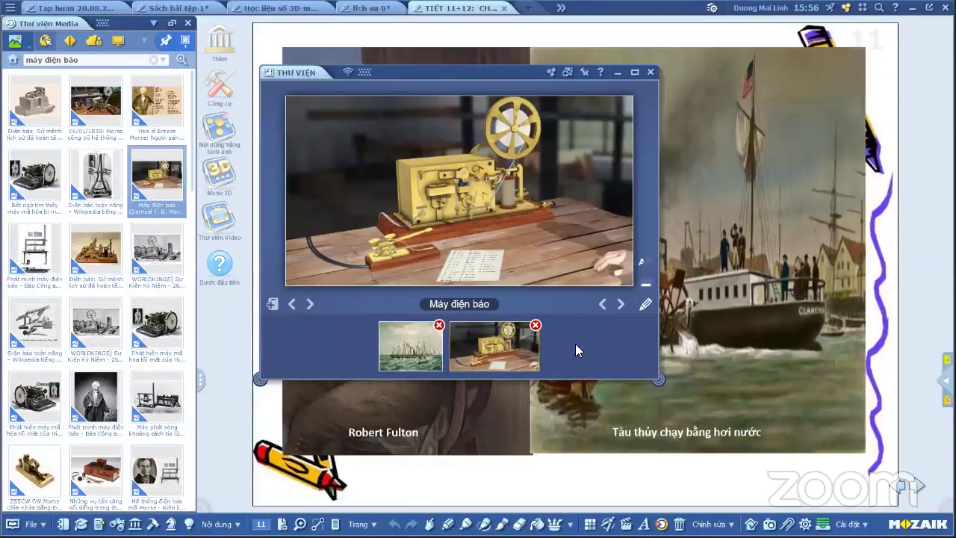
Switch to the lich su 8 book and search the media library's images for "máy tuốt lúa thế kỷ 19"
{"action": "scroll", "coordinate": [90, 310], "scroll_direction": "down", "scroll_amount": 1}
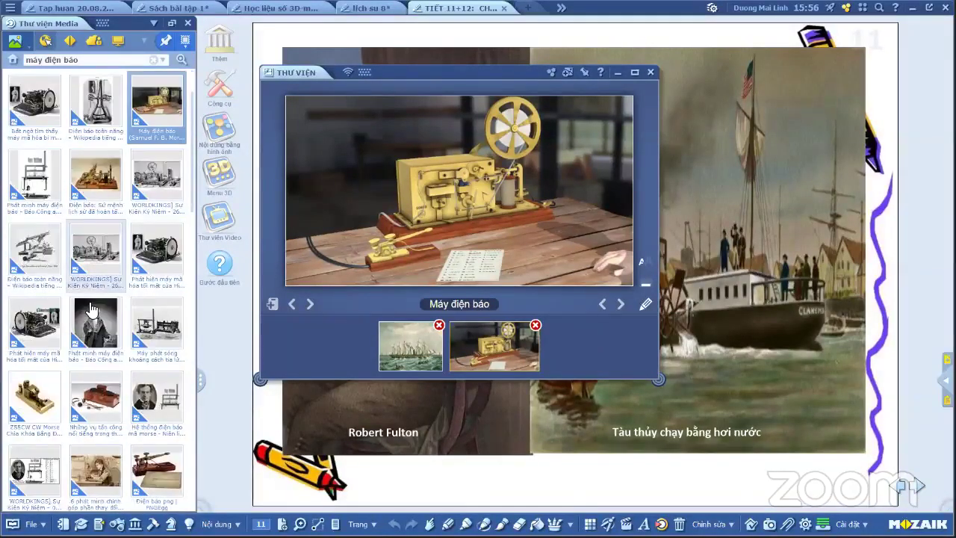
{"action": "scroll", "coordinate": [90, 310], "scroll_direction": "up", "scroll_amount": 1}
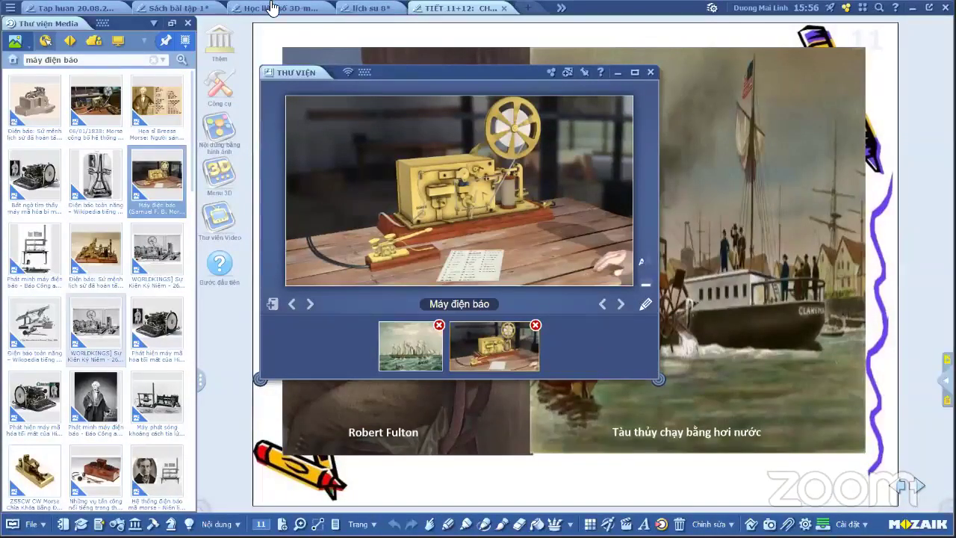
{"action": "left_click", "coordinate": [370, 9]}
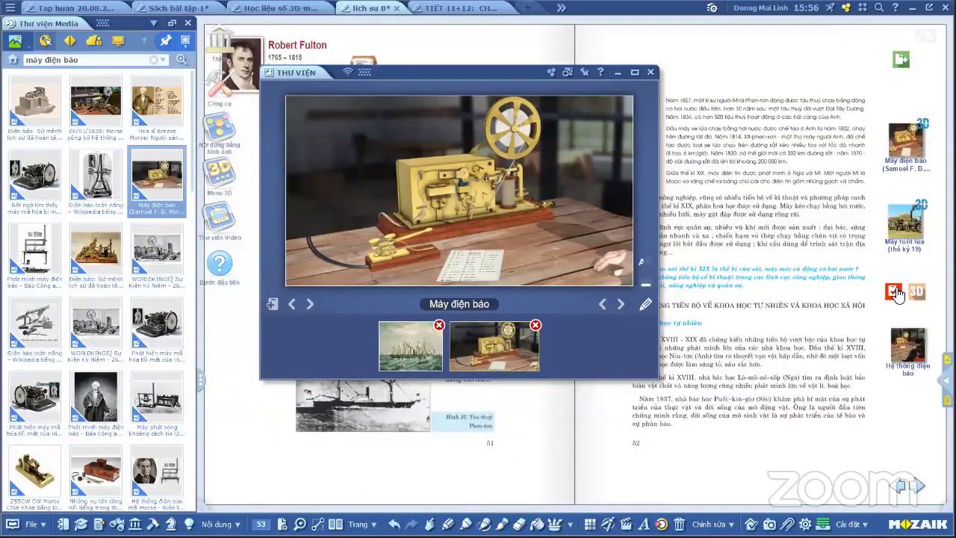
{"action": "left_click", "coordinate": [152, 59]}
{"action": "type", "text": "máy tuốt"}
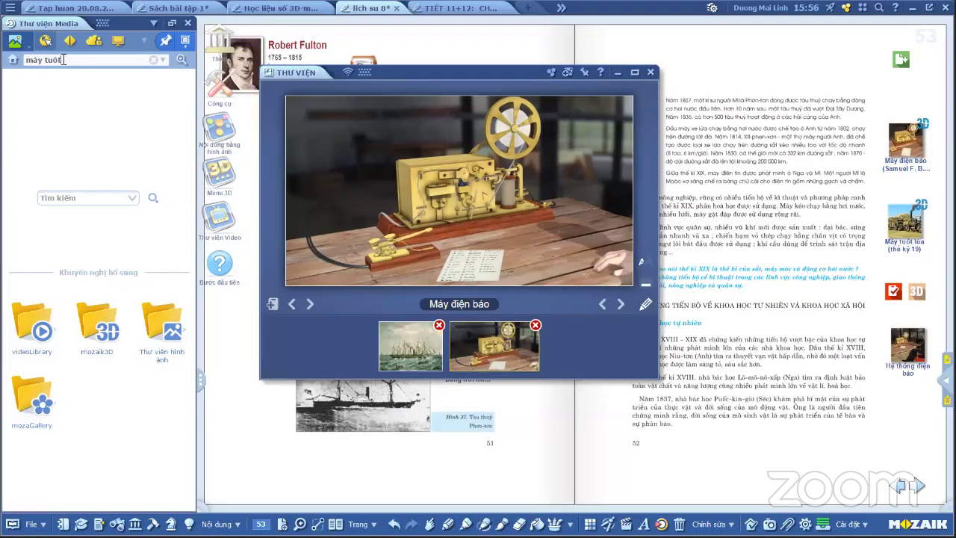
{"action": "type", "text": " lúa thế kỷ 19"}
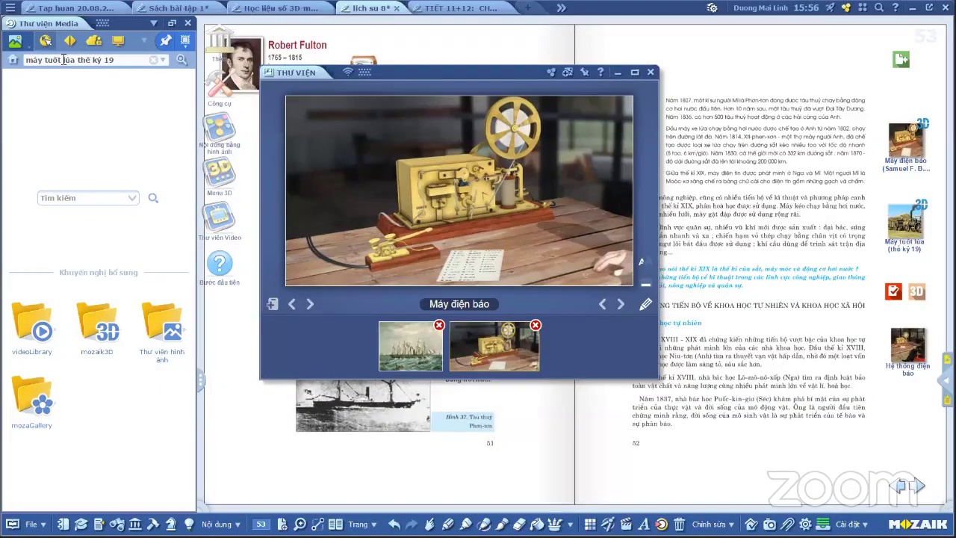
{"action": "left_click", "coordinate": [63, 60]}
{"action": "key", "text": "Return"}
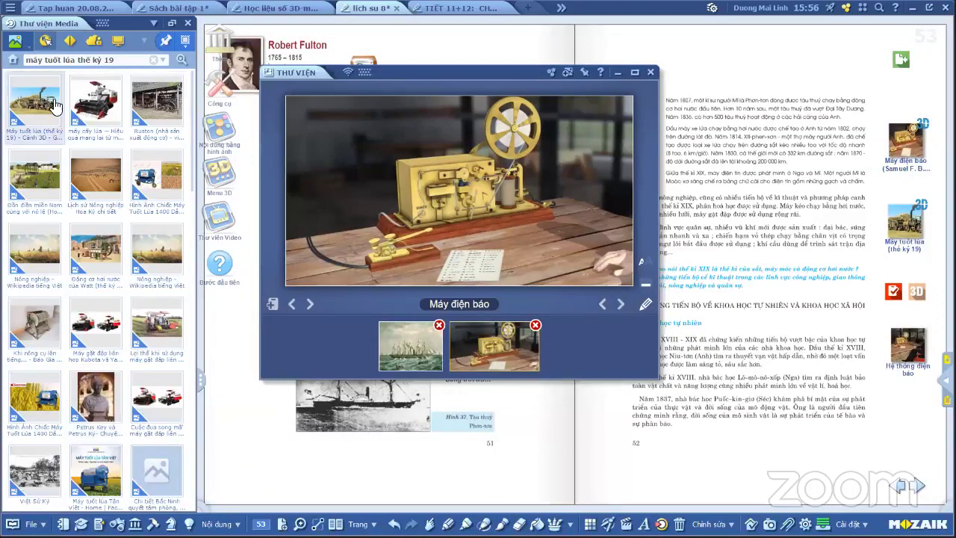
Add the steam threshing machine picture to the end of the gallery and caption it "Máy tuốt lúa thế kỷ 19"
{"action": "left_click_drag", "start_coordinate": [55, 105], "coordinate": [584, 348]}
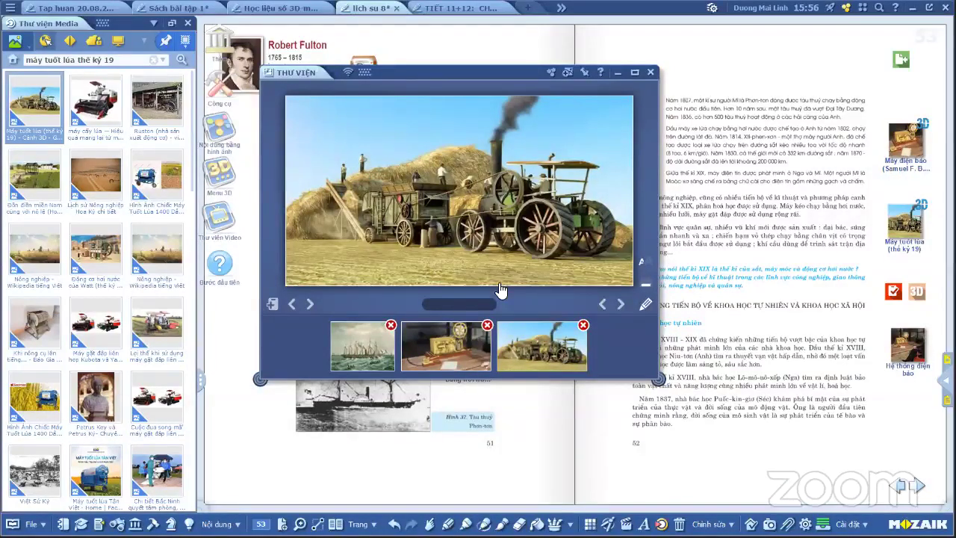
{"action": "type", "text": "Máy tuốt"}
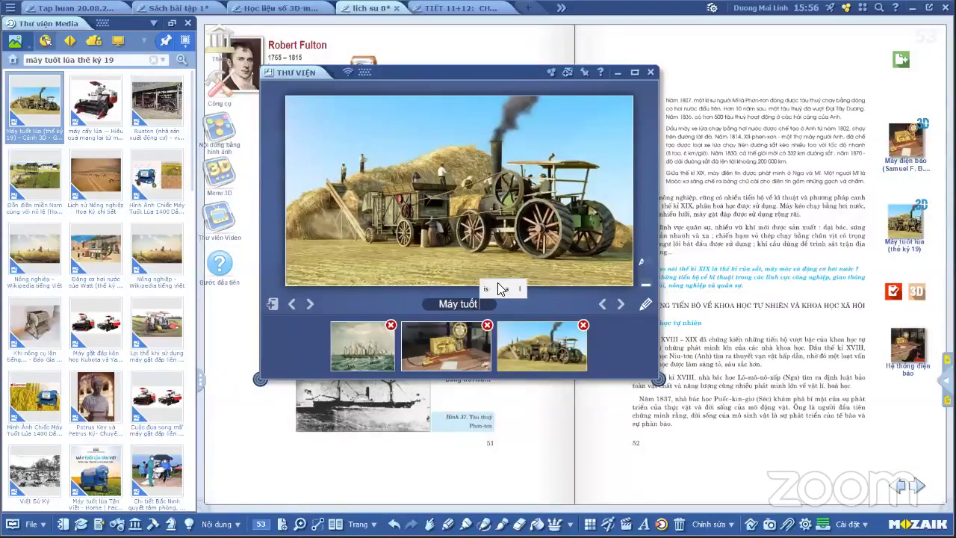
{"action": "type", "text": " lúa th"}
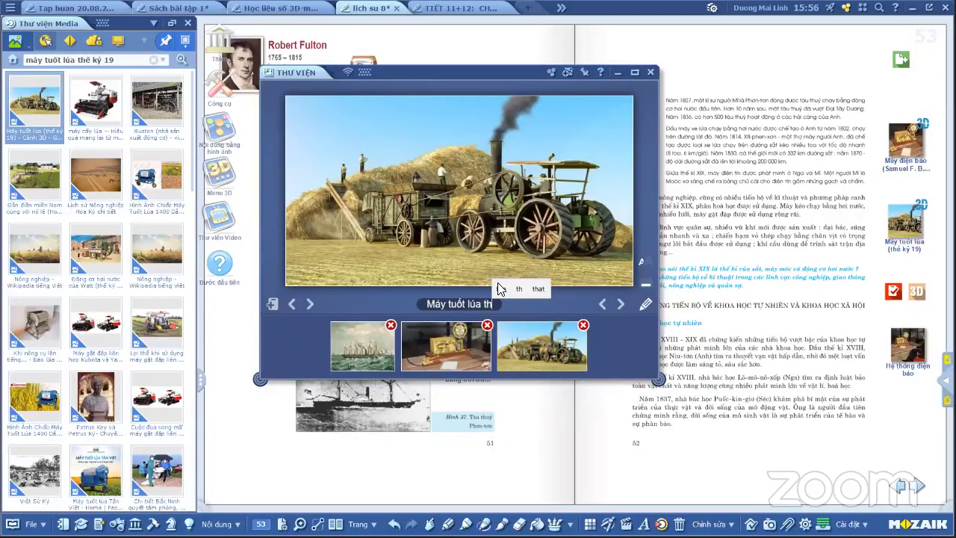
{"action": "type", "text": "êế kỷ"}
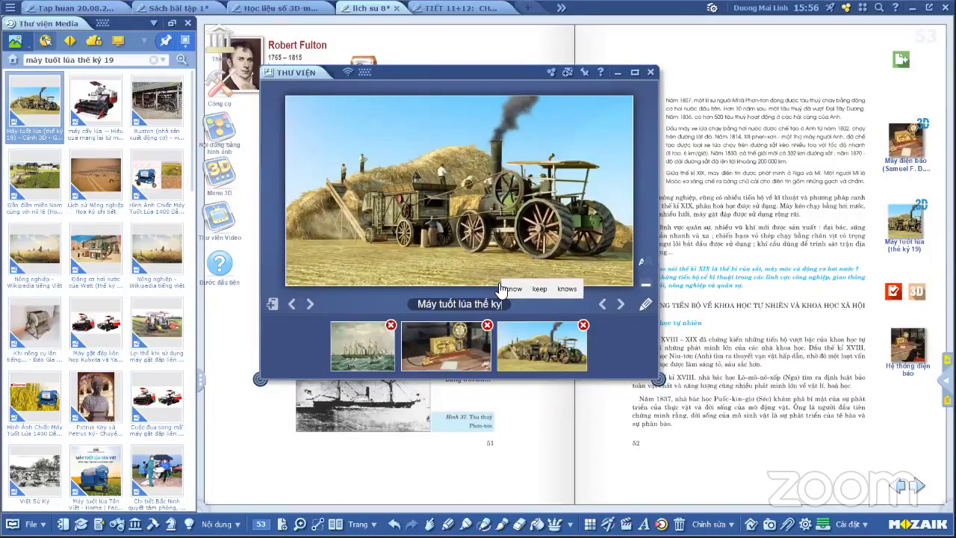
{"action": "type", "text": " 19"}
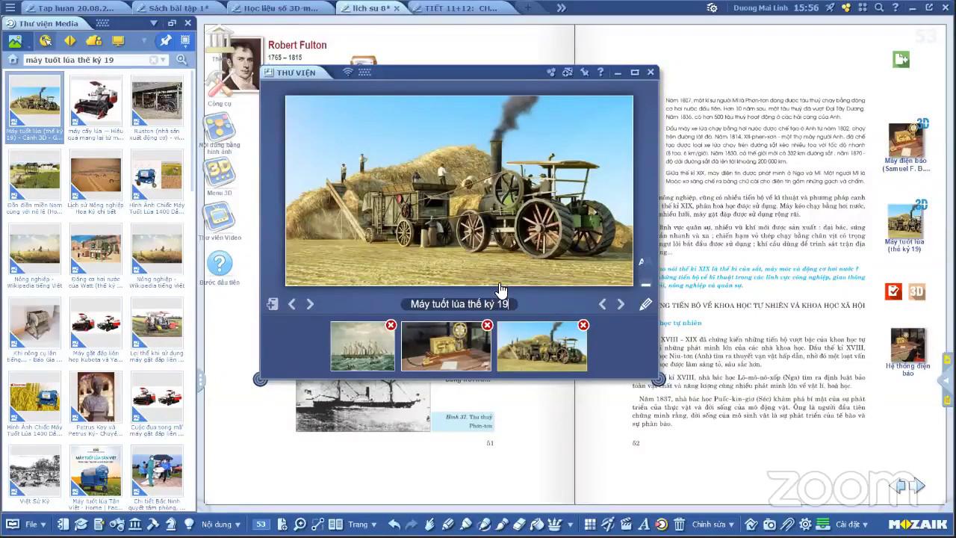
Search the media library's images for "Robert Fulton" and add his 1765-1815 Wikimedia Commons portrait to the gallery
{"action": "left_click", "coordinate": [154, 60]}
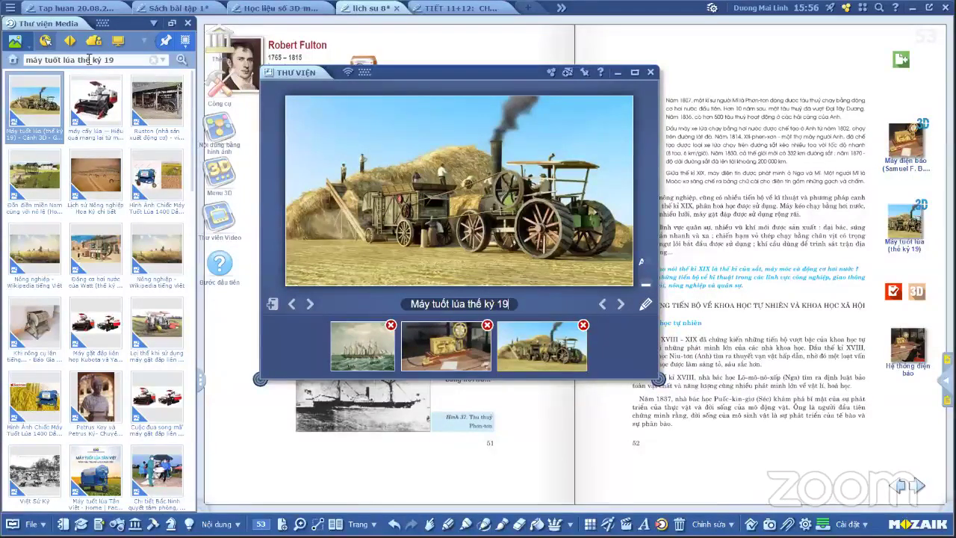
{"action": "left_click", "coordinate": [66, 64]}
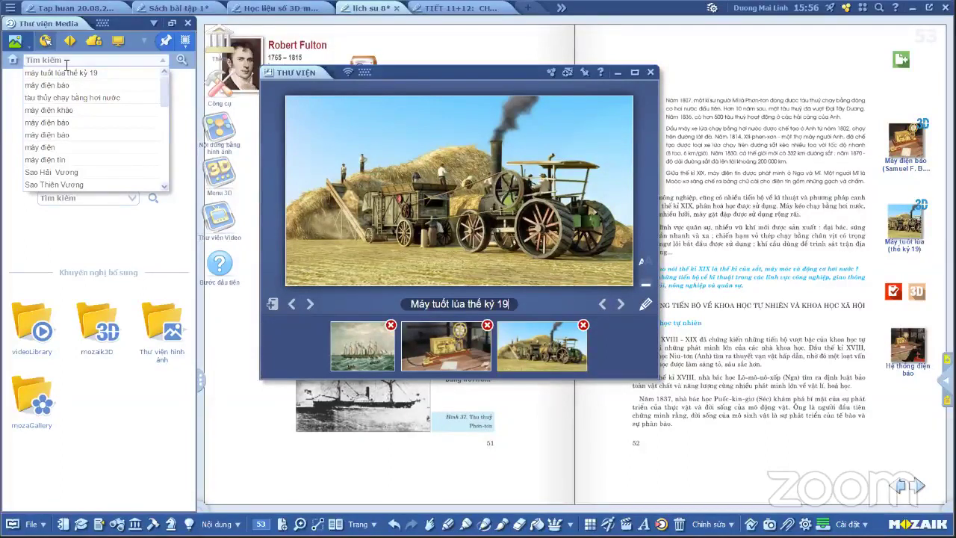
{"action": "type", "text": "Ro"}
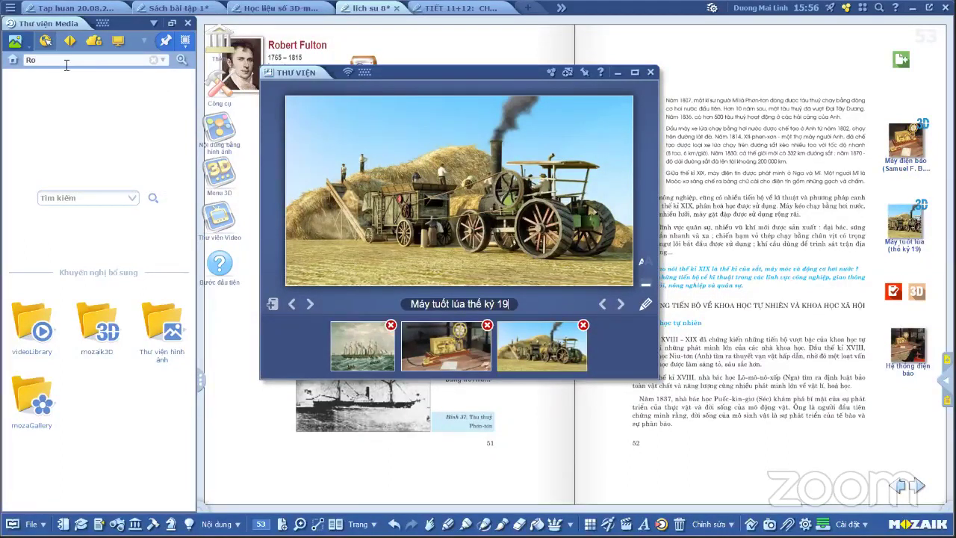
{"action": "type", "text": "bert Fulton"}
{"action": "key", "text": "Return"}
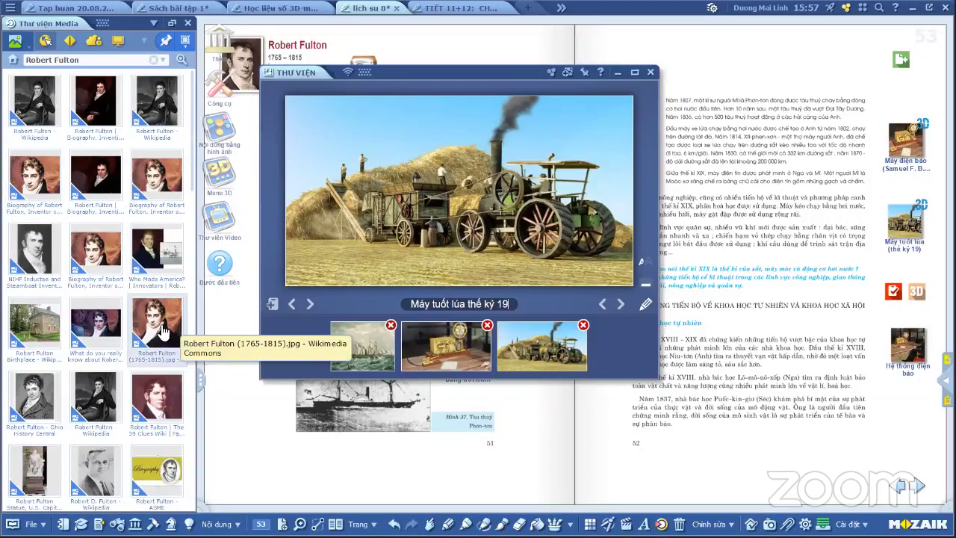
{"action": "left_click_drag", "start_coordinate": [156, 329], "coordinate": [616, 364]}
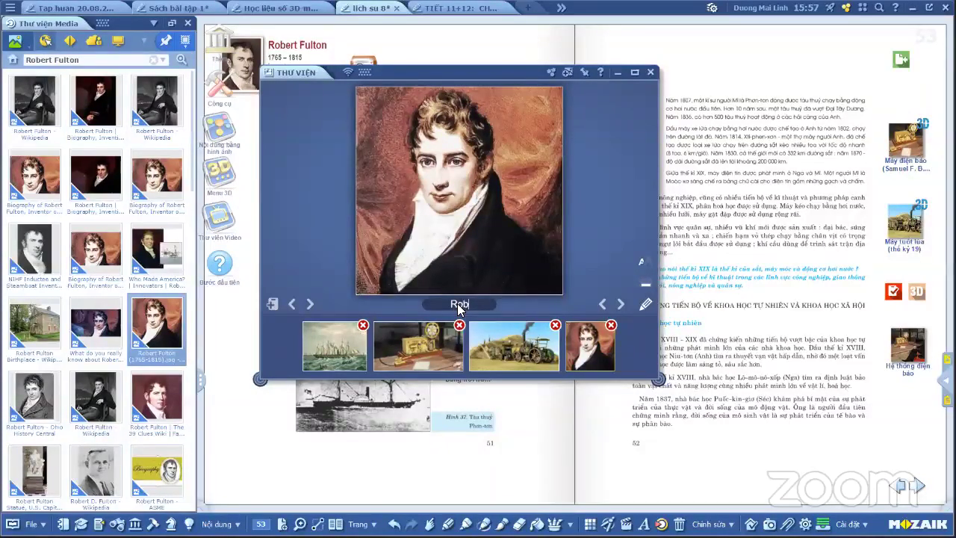
Caption the portrait in the gallery "Robert Fulton"
{"action": "type", "text": "t"}
{"action": "key", "text": "BackSpace"}
{"action": "key", "text": "BackSpace"}
{"action": "key", "text": "BackSpace"}
{"action": "type", "text": "ert F.B"}
{"action": "key", "text": "Return"}
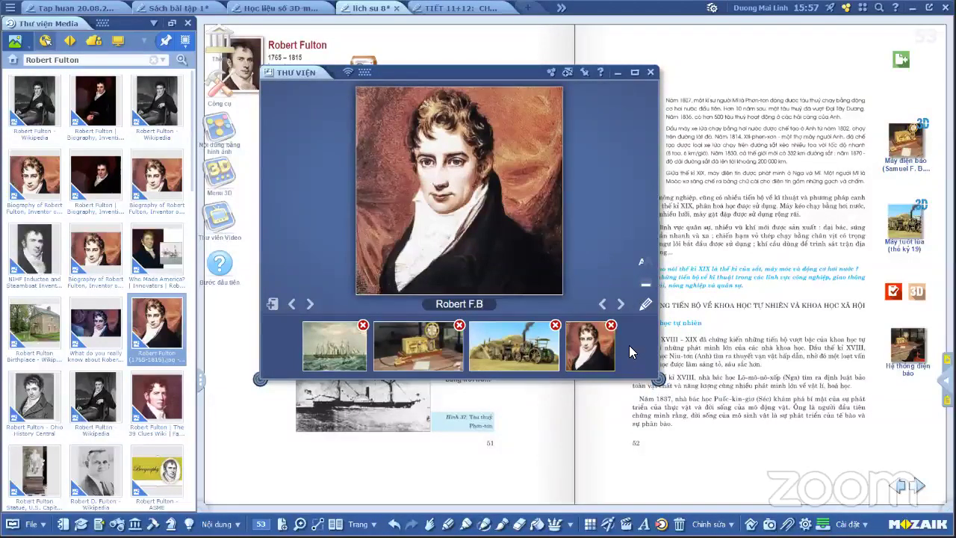
{"action": "key", "text": "BackSpace"}
{"action": "key", "text": "BackSpace"}
{"action": "type", "text": "ulton"}
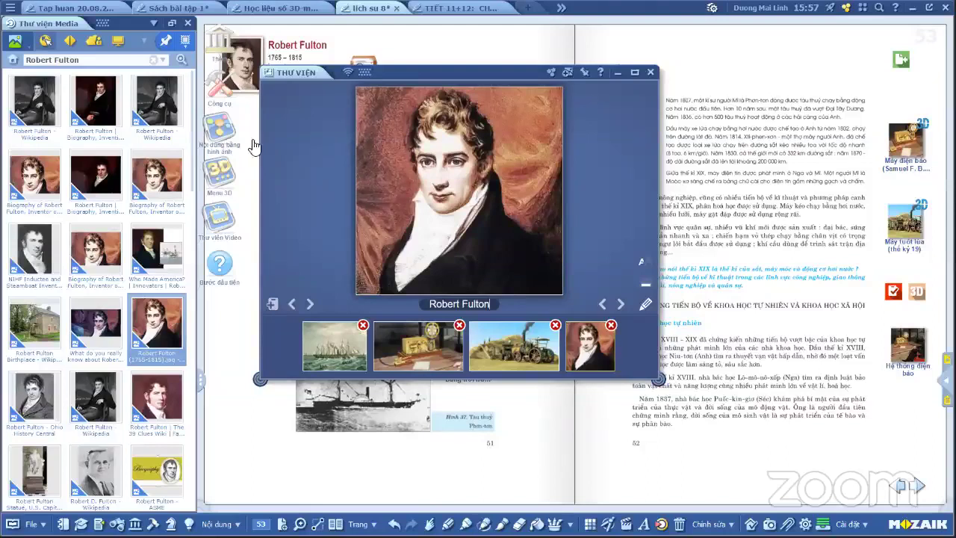
Search the media library's images for "Samuel F.B" and add the portrait of the bearded man with medals to the gallery
{"action": "left_click", "coordinate": [153, 65]}
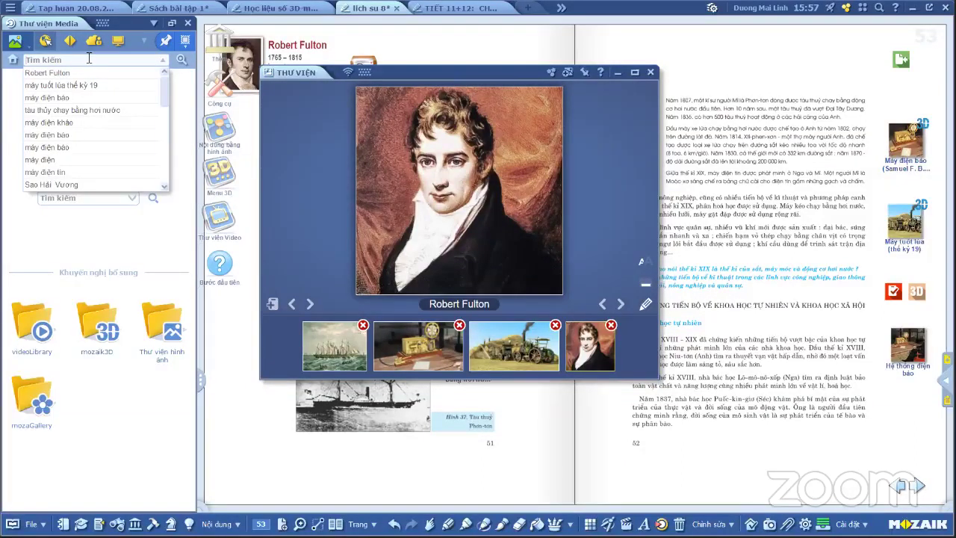
{"action": "type", "text": "Samuel"}
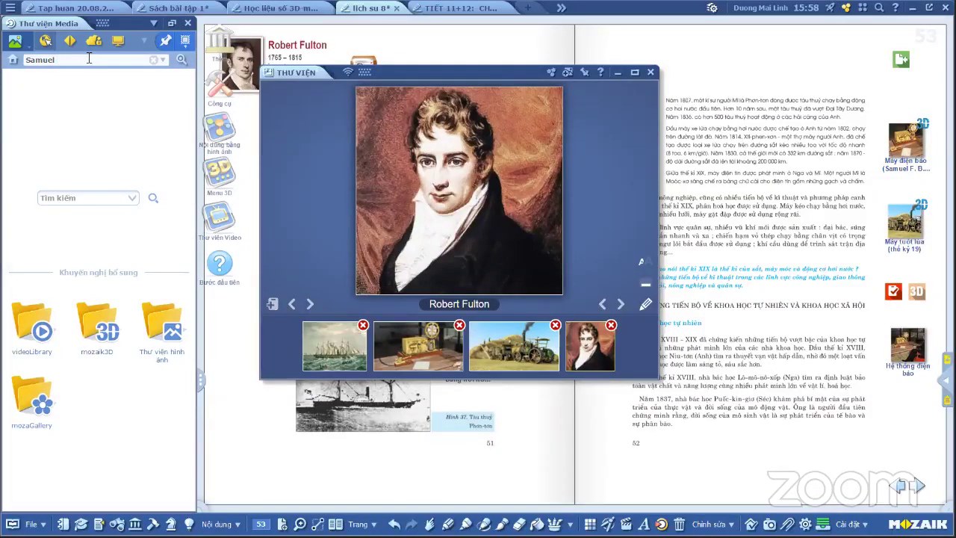
{"action": "type", "text": "B"}
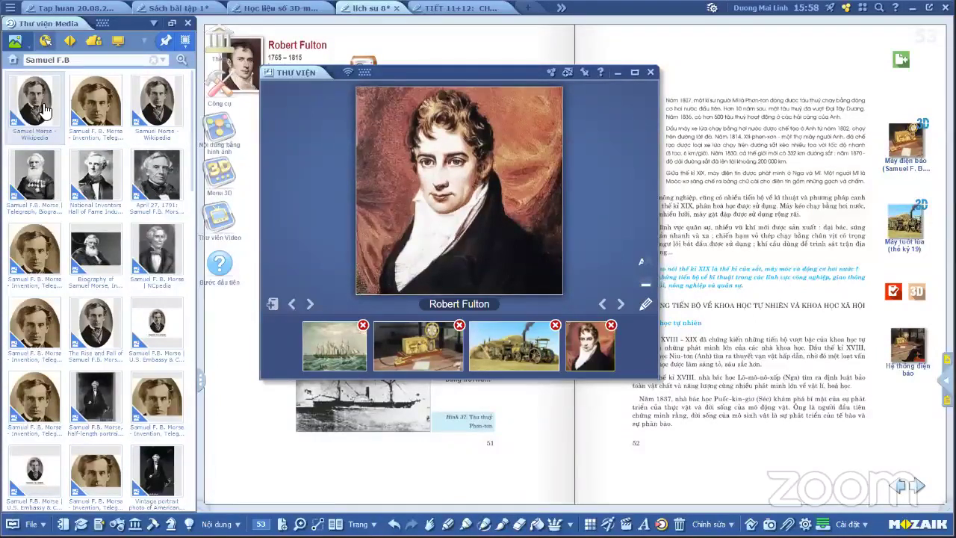
{"action": "left_click_drag", "start_coordinate": [45, 176], "coordinate": [641, 347]}
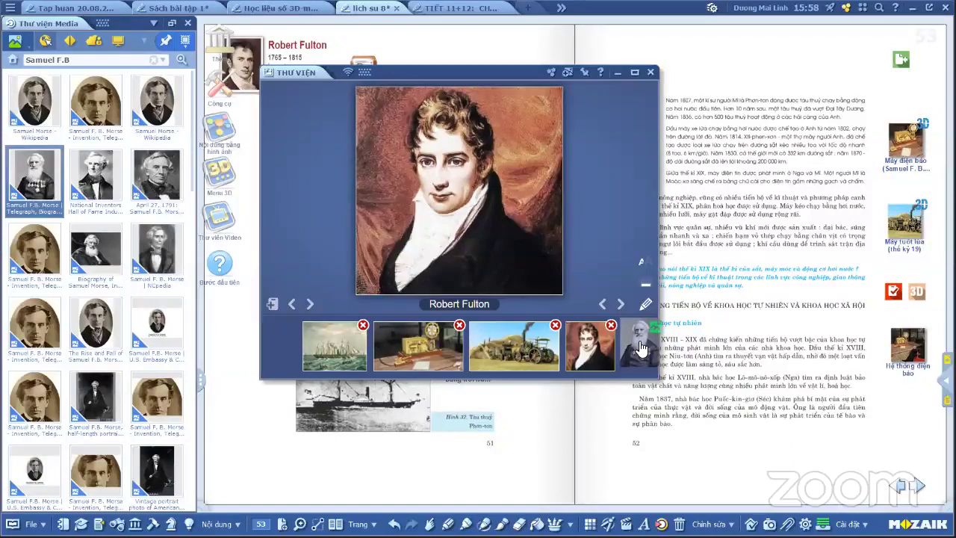
{"action": "left_click_drag", "start_coordinate": [641, 347], "coordinate": [641, 347]}
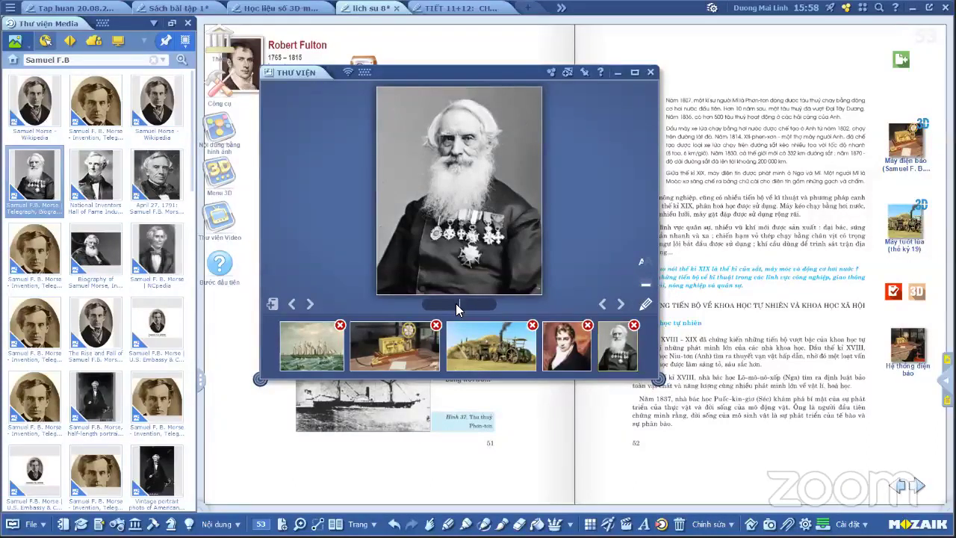
{"action": "type", "text": "Samu"}
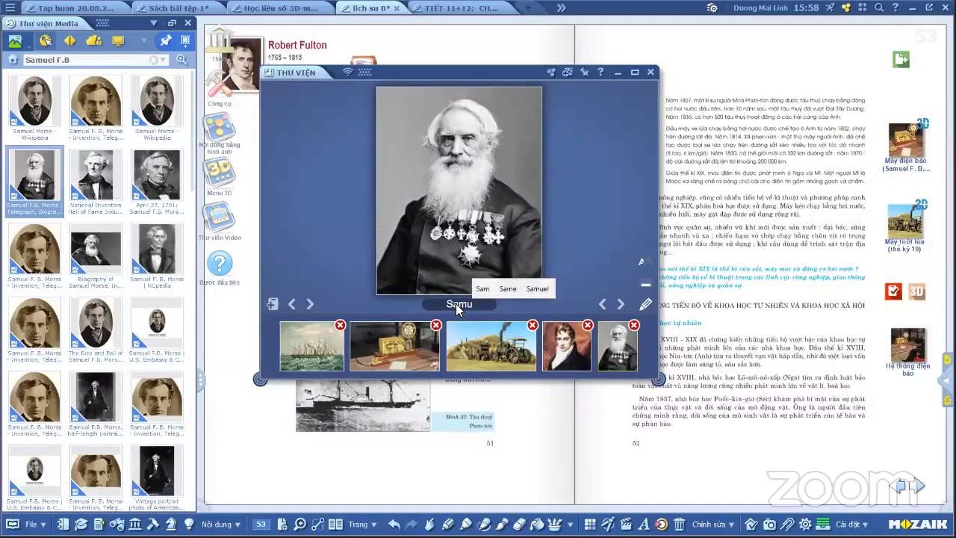
{"action": "type", "text": "el"}
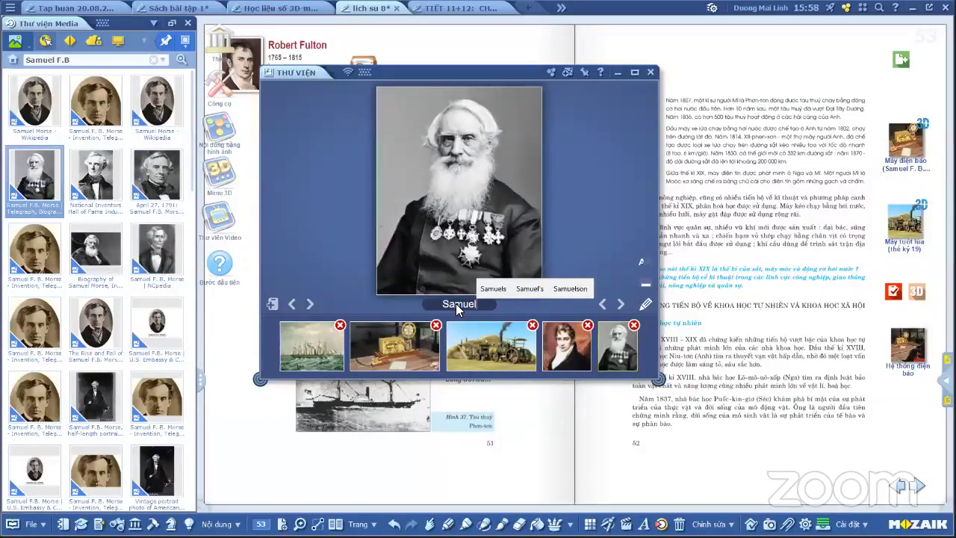
{"action": "type", "text": " Mo"}
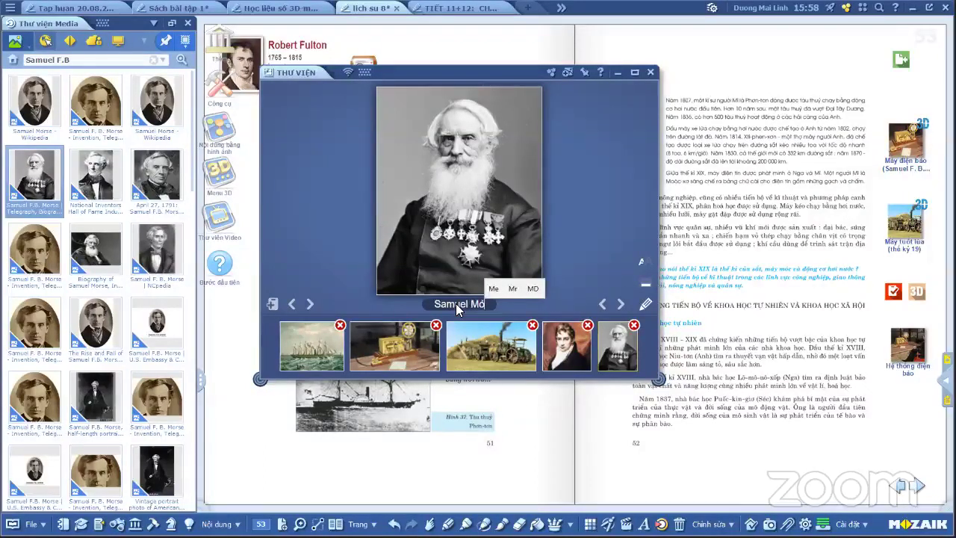
{"action": "key", "text": "BackSpace"}
{"action": "key", "text": "BackSpace"}
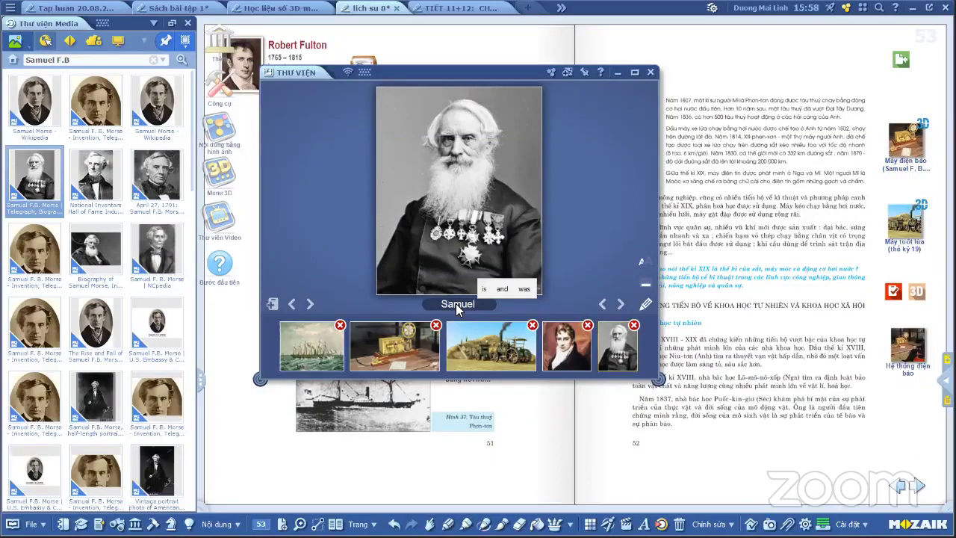
{"action": "type", "text": "F.B"}
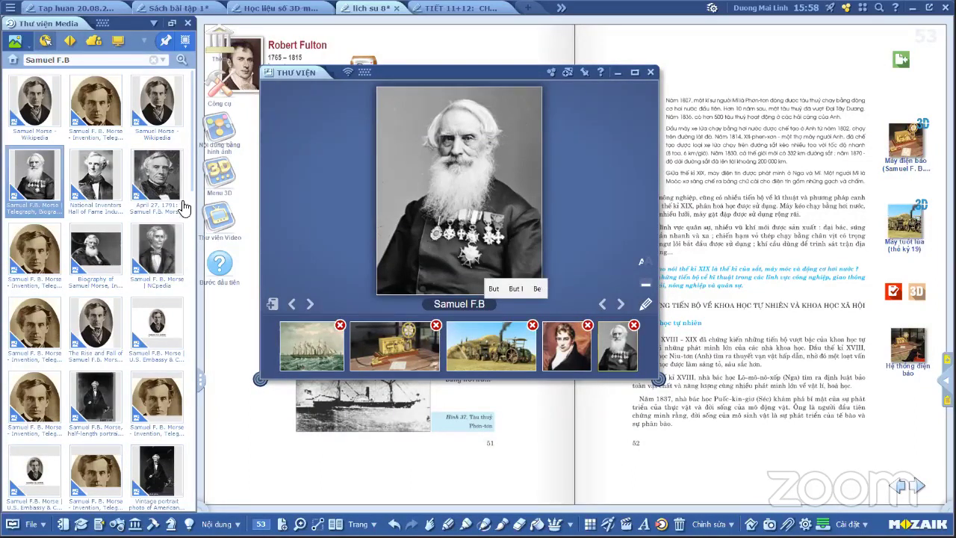
Search the media library's images for "Thomas"
{"action": "left_click", "coordinate": [152, 61]}
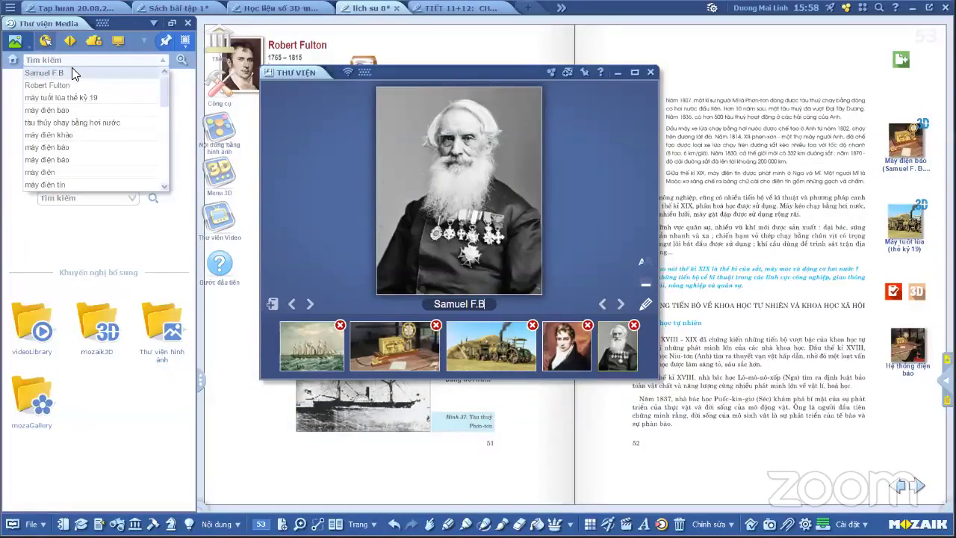
{"action": "type", "text": "Tho"}
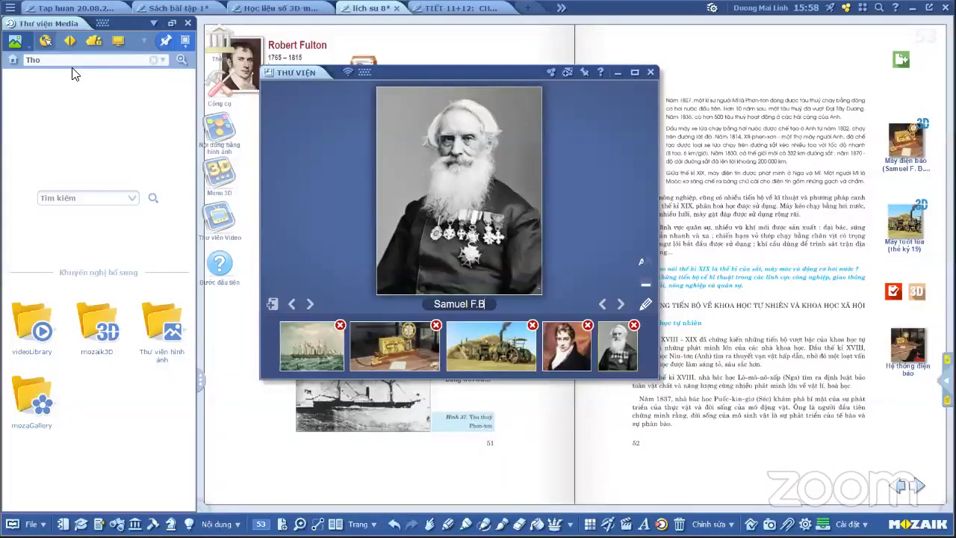
{"action": "type", "text": "ma"}
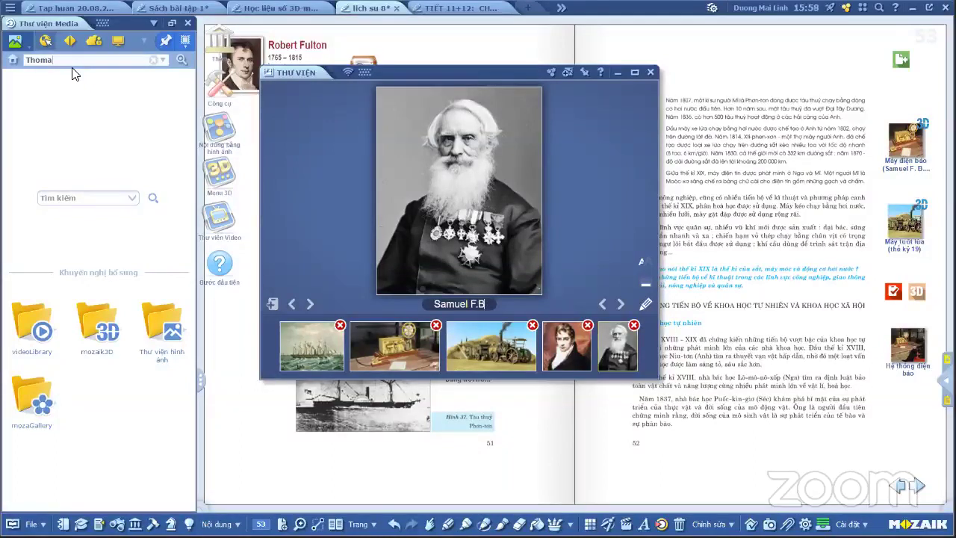
{"action": "key", "text": "Return"}
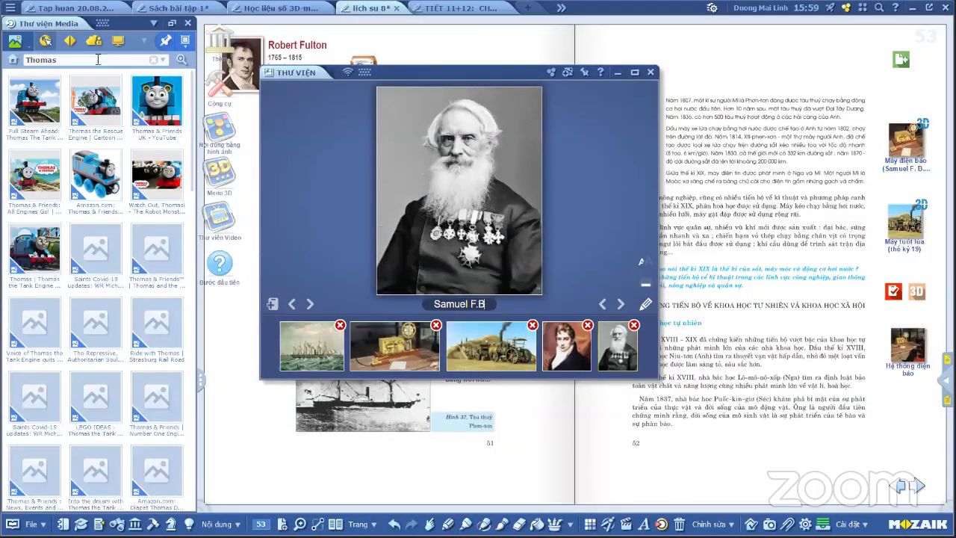
Open the "Máy tuốt lúa (thế kỷ 19)" 3D scene, view its tractor and threshing machine views, and minimise the scene
{"action": "left_click", "coordinate": [899, 226]}
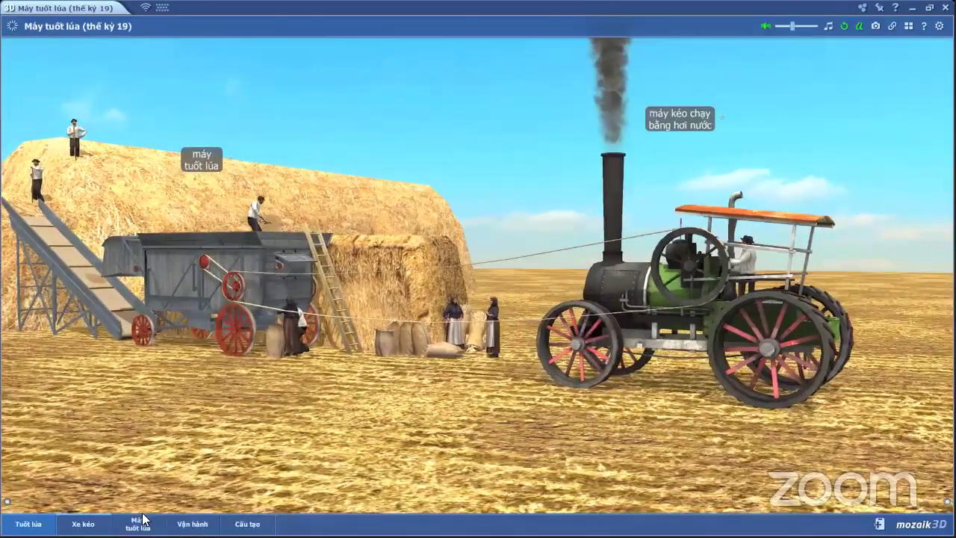
{"action": "left_click", "coordinate": [83, 523]}
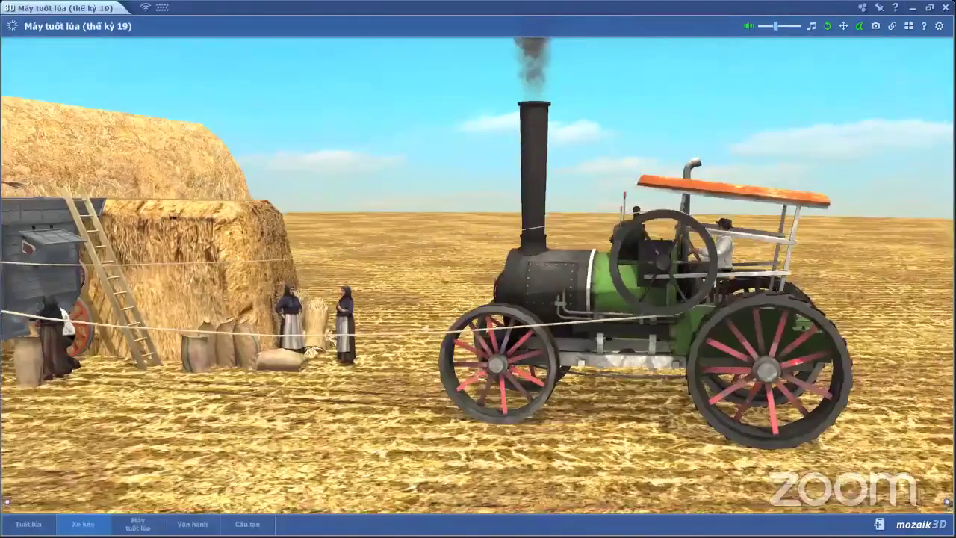
{"action": "left_click", "coordinate": [138, 524]}
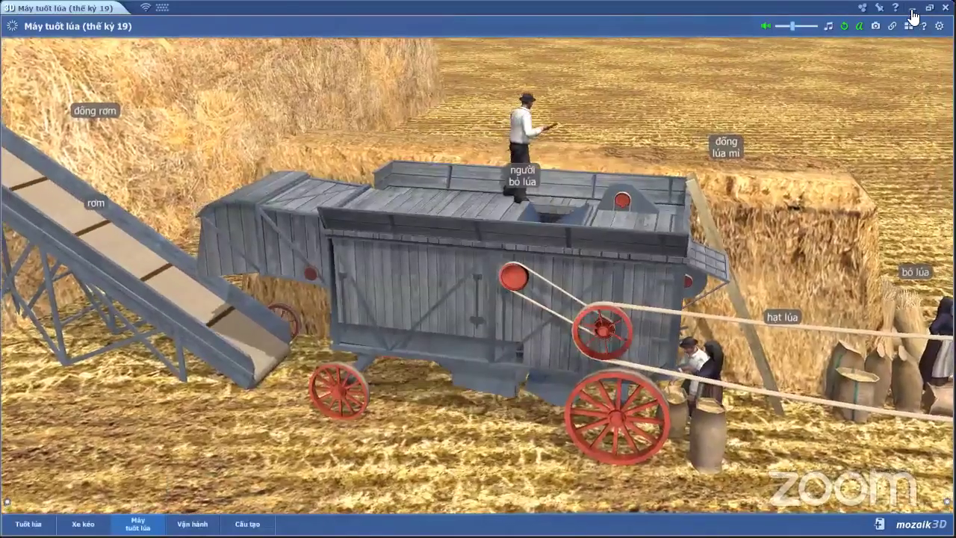
{"action": "left_click", "coordinate": [912, 9]}
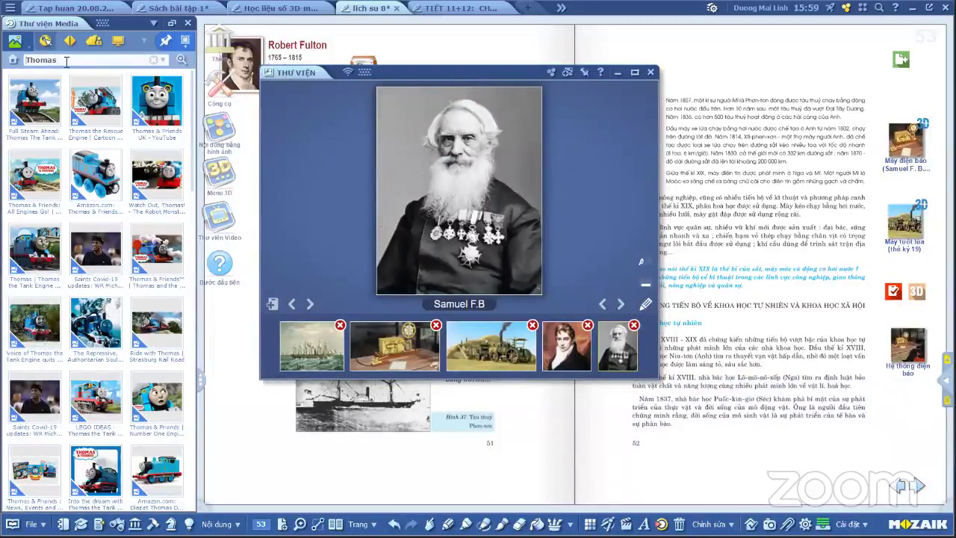
Search the media library's images for "máy tuốt lúa thế kỷ 19" and look through the pictures
{"action": "left_click", "coordinate": [66, 61]}
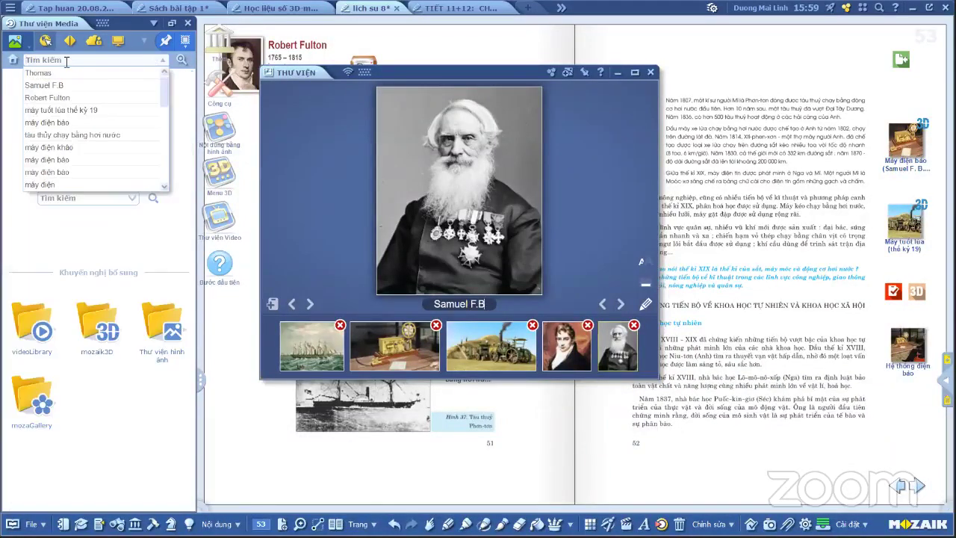
{"action": "type", "text": "may"}
{"action": "left_click", "coordinate": [64, 74]}
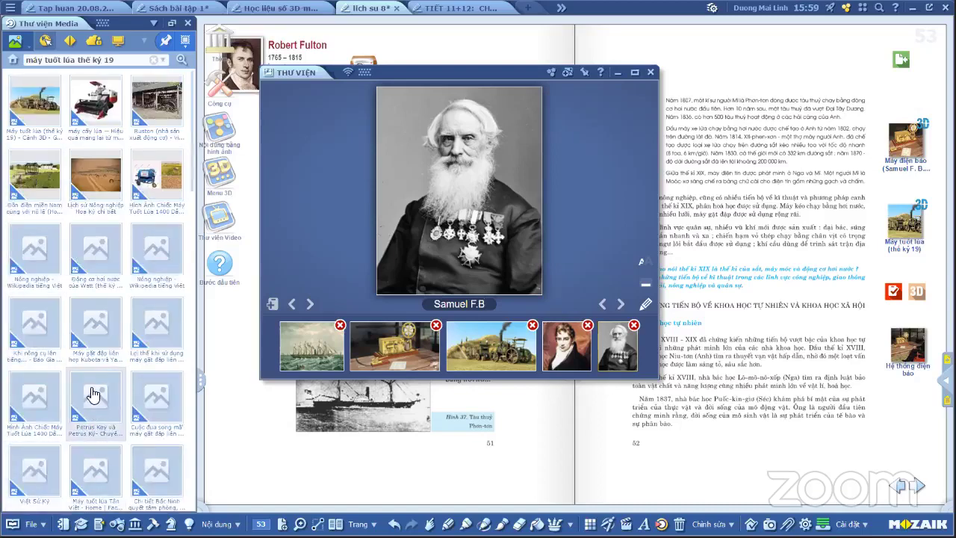
{"action": "scroll", "coordinate": [91, 356], "scroll_direction": "down", "scroll_amount": 2}
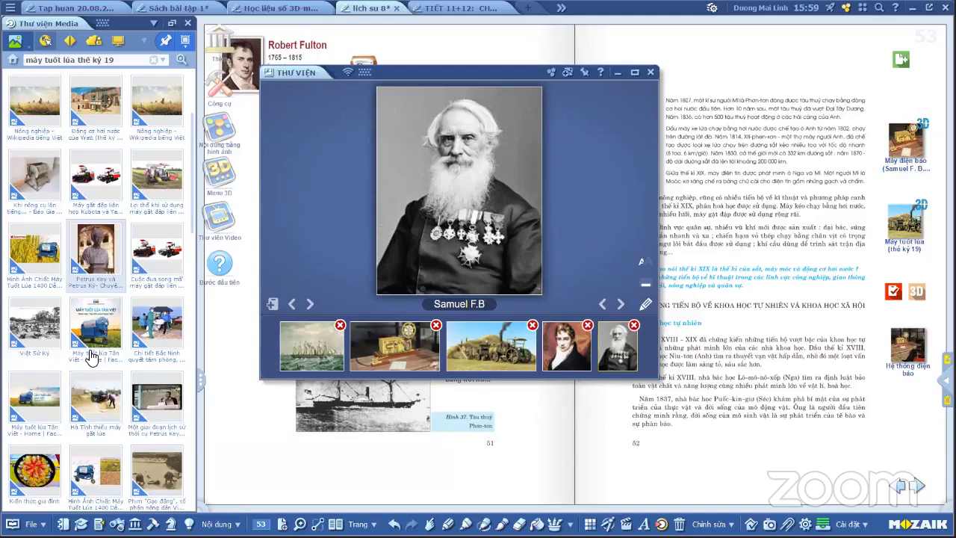
{"action": "scroll", "coordinate": [91, 356], "scroll_direction": "down", "scroll_amount": 3}
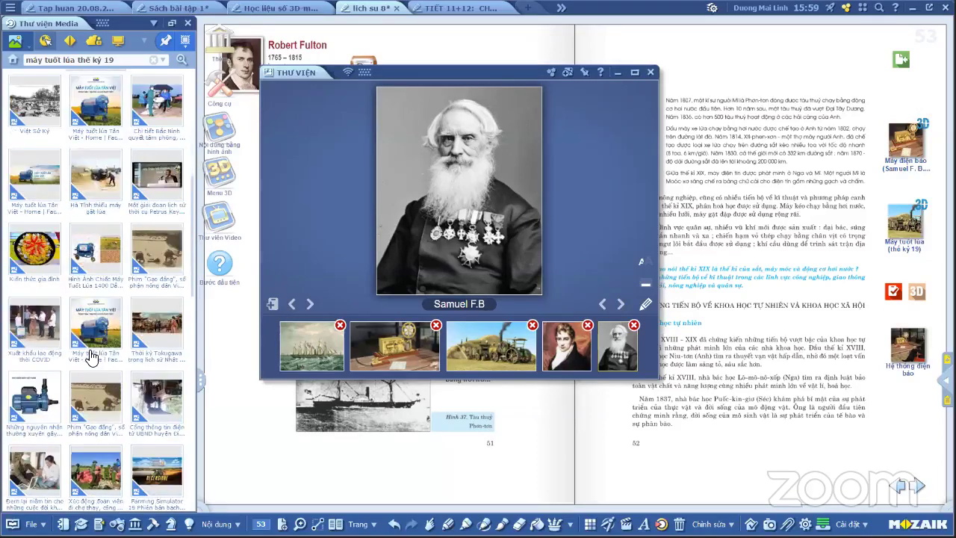
{"action": "scroll", "coordinate": [91, 356], "scroll_direction": "up", "scroll_amount": 5}
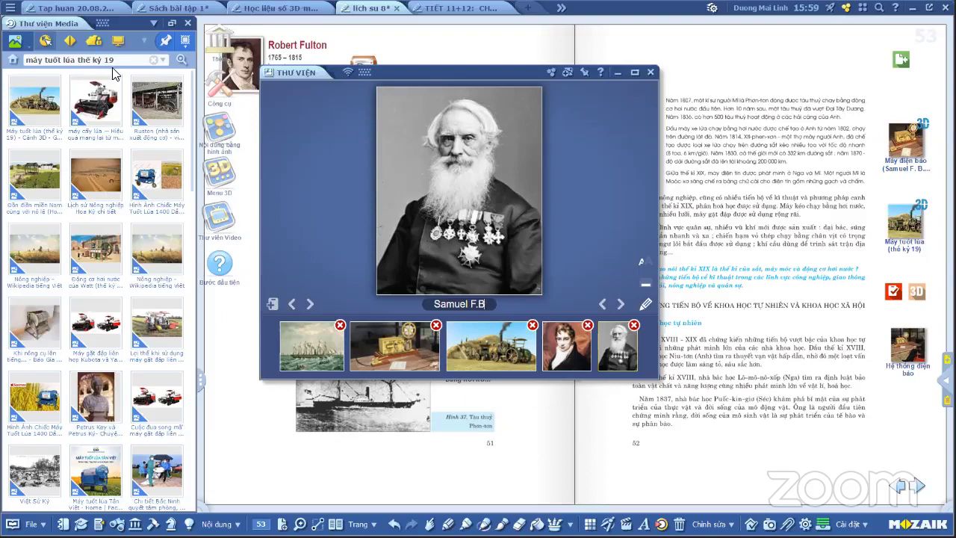
Extend the image search to "máy tuốt lúa thế kỷ 19 người phát minh", check the pictures, and clear the search
{"action": "type", "text": "phát min"}
{"action": "type", "text": "h"}
{"action": "key", "text": "Return"}
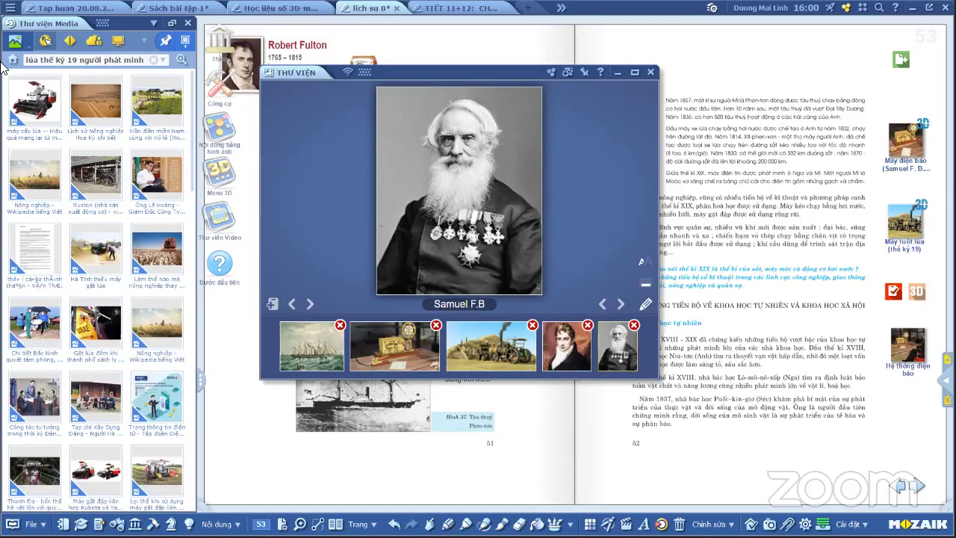
{"action": "left_click", "coordinate": [154, 63]}
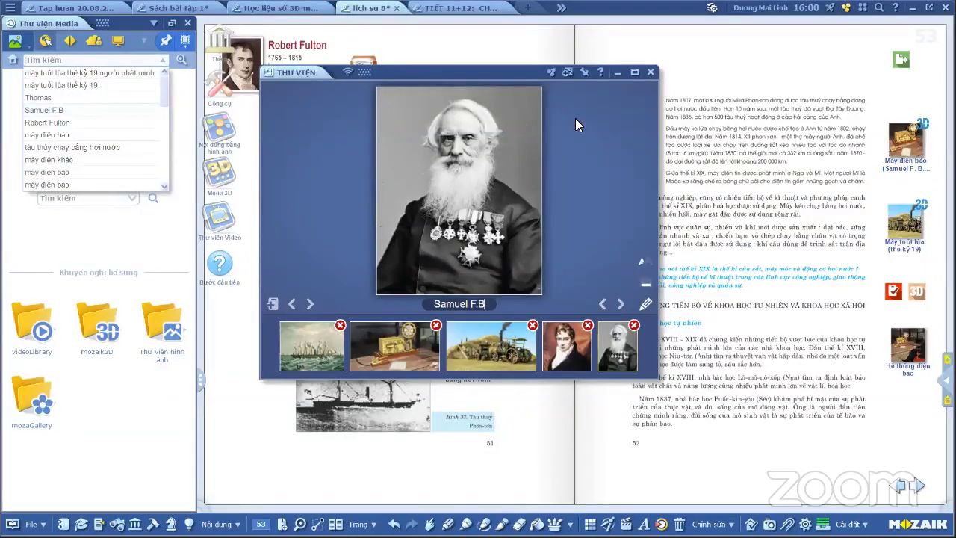
Switch to the TIẾT 11+12 lesson and page forward to the "Quân sự" slide, checking its inventors and inventions
{"action": "left_click_drag", "start_coordinate": [535, 78], "coordinate": [487, 110]}
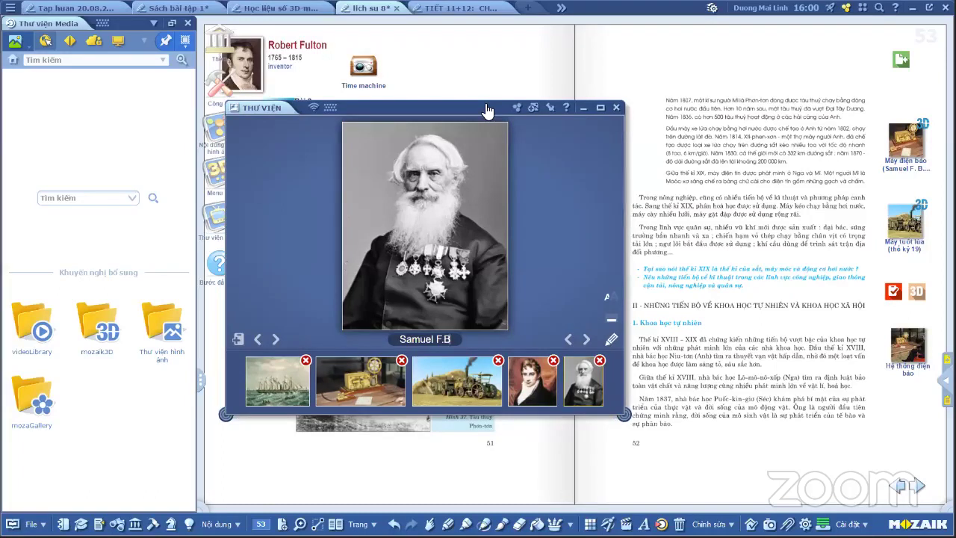
{"action": "left_click", "coordinate": [487, 11]}
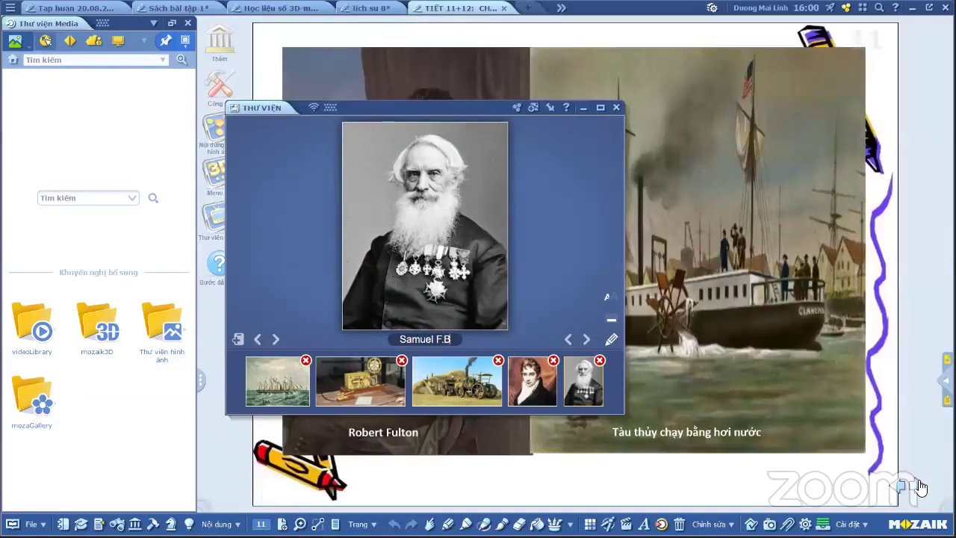
{"action": "left_click", "coordinate": [919, 487]}
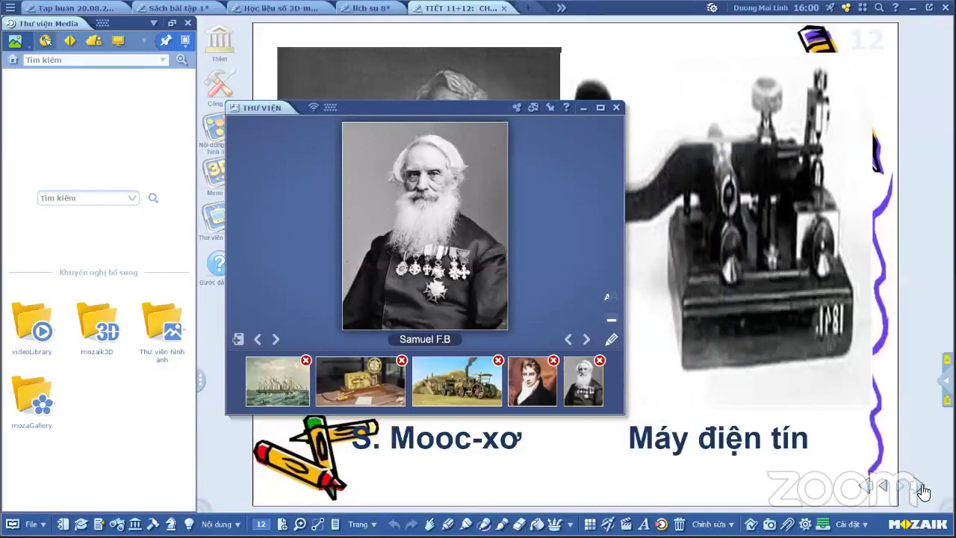
{"action": "left_click", "coordinate": [905, 490]}
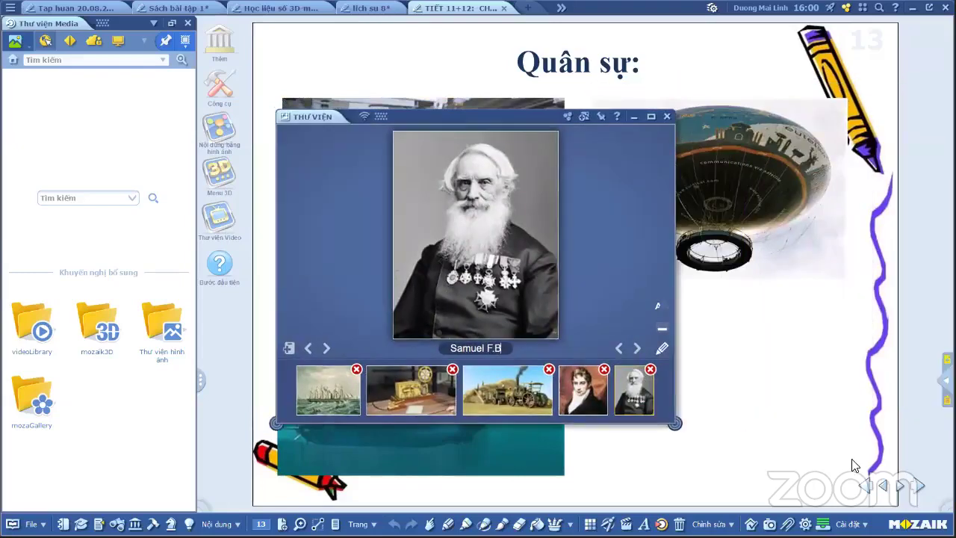
{"action": "left_click", "coordinate": [901, 489]}
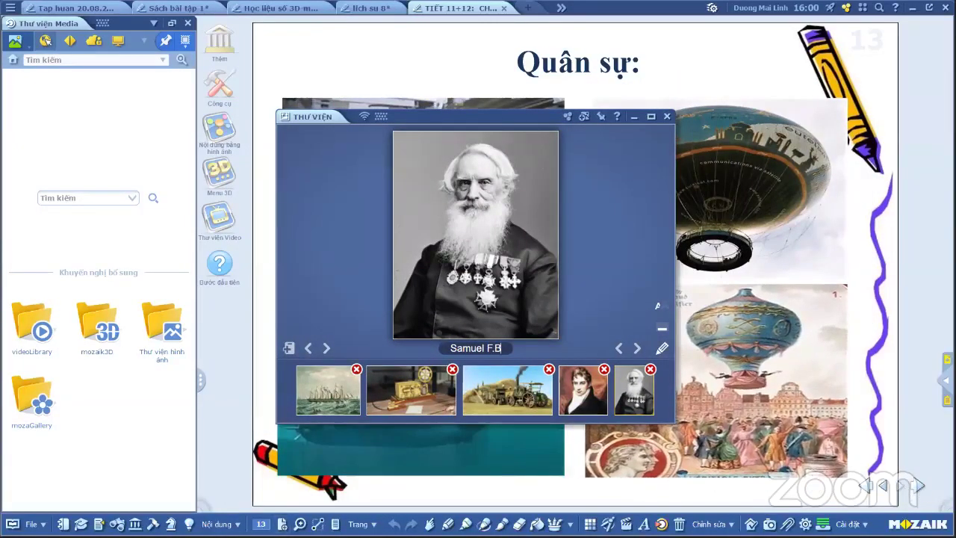
Show the page thumbnails and examine slides 9 and 8 on agricultural mechanisation for farm machinery content
{"action": "left_click", "coordinate": [98, 523]}
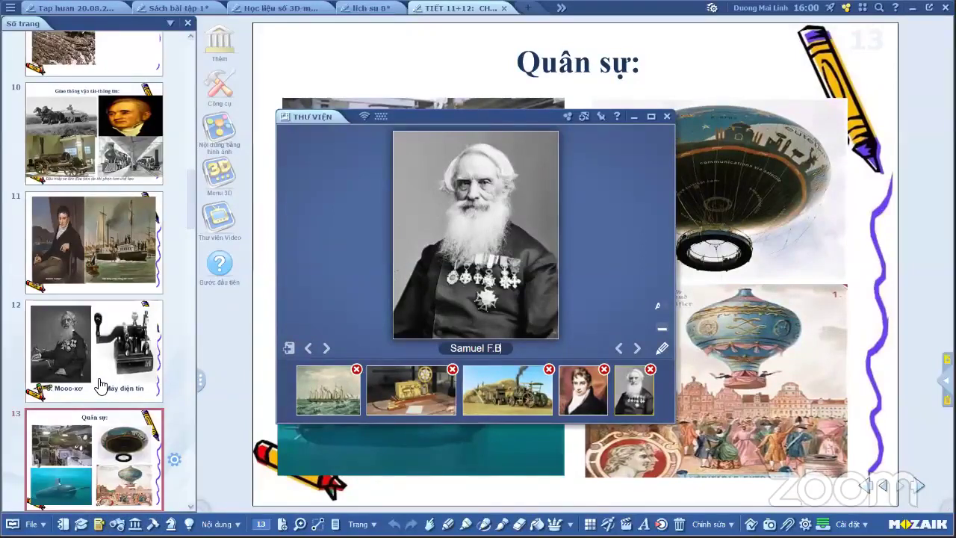
{"action": "scroll", "coordinate": [99, 385], "scroll_direction": "up", "scroll_amount": 3}
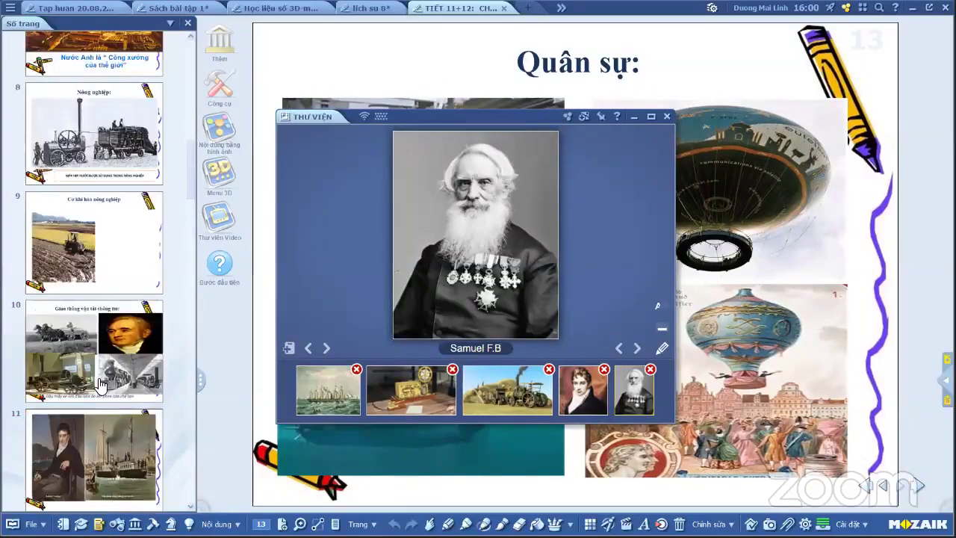
{"action": "left_click", "coordinate": [64, 245]}
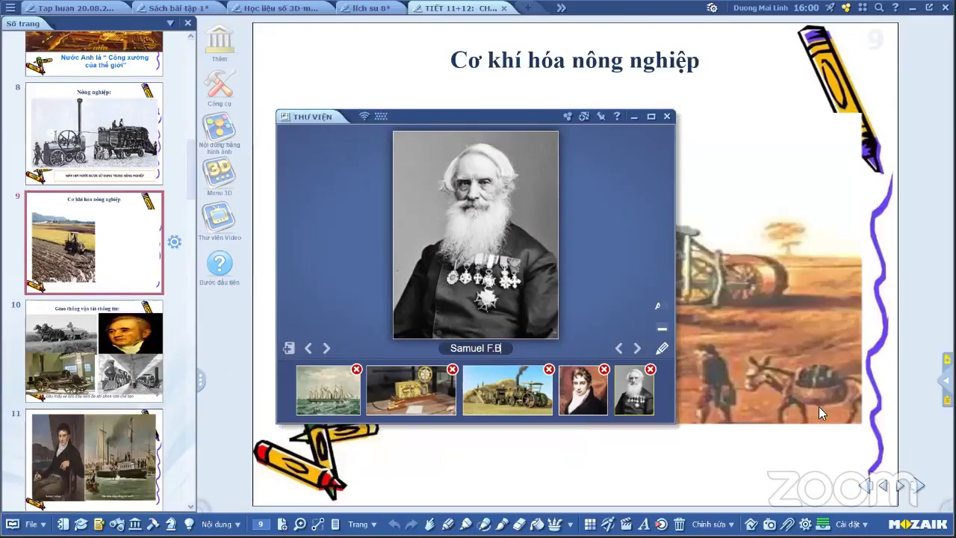
{"action": "mouse_move", "coordinate": [525, 119]}
{"action": "left_mouse_down"}
{"action": "mouse_move", "coordinate": [418, 386]}
{"action": "mouse_move", "coordinate": [551, 175]}
{"action": "mouse_move", "coordinate": [542, 128]}
{"action": "mouse_move", "coordinate": [516, 114]}
{"action": "left_mouse_up"}
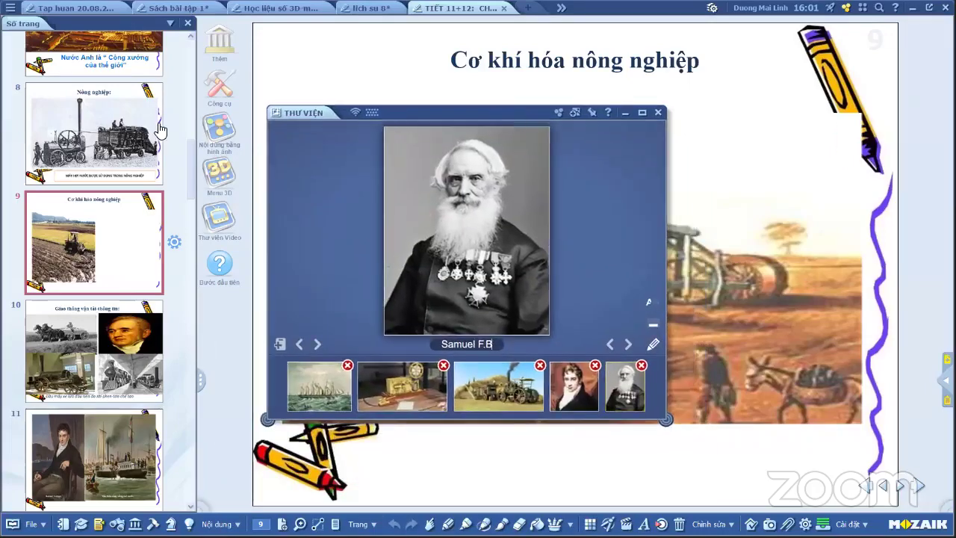
{"action": "left_click", "coordinate": [109, 129]}
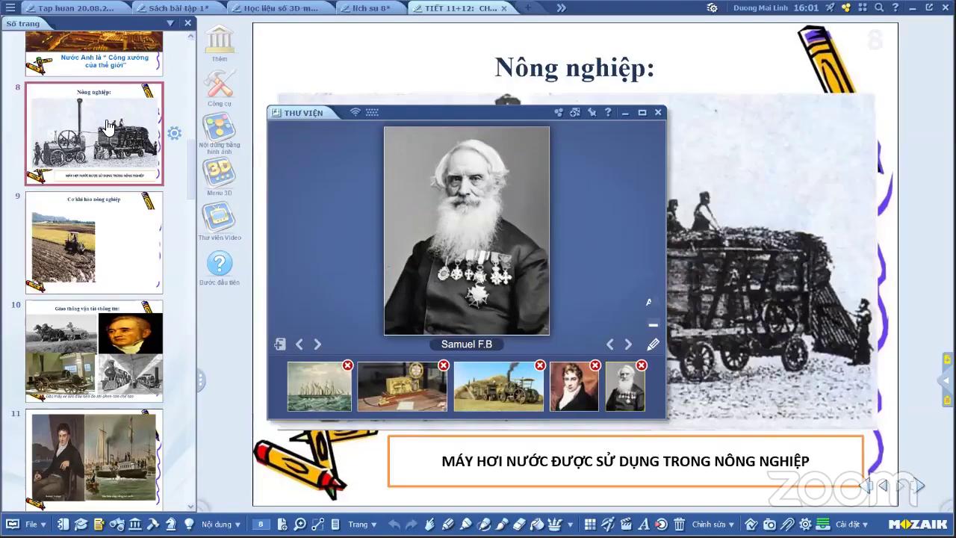
{"action": "left_click", "coordinate": [884, 486]}
{"action": "left_click", "coordinate": [901, 487]}
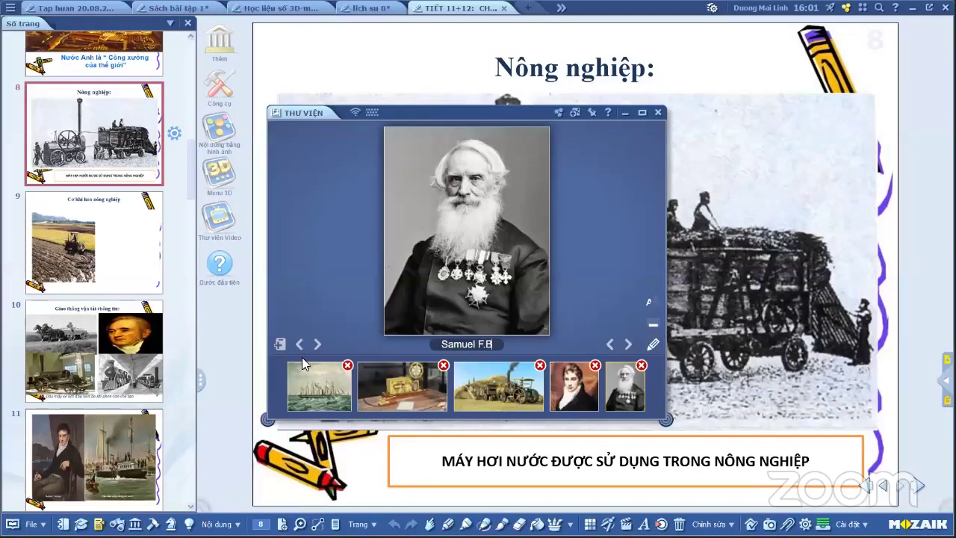
Generate a pair-matching exercise from the gallery's pictures and captions and open it for editing
{"action": "left_click", "coordinate": [279, 344]}
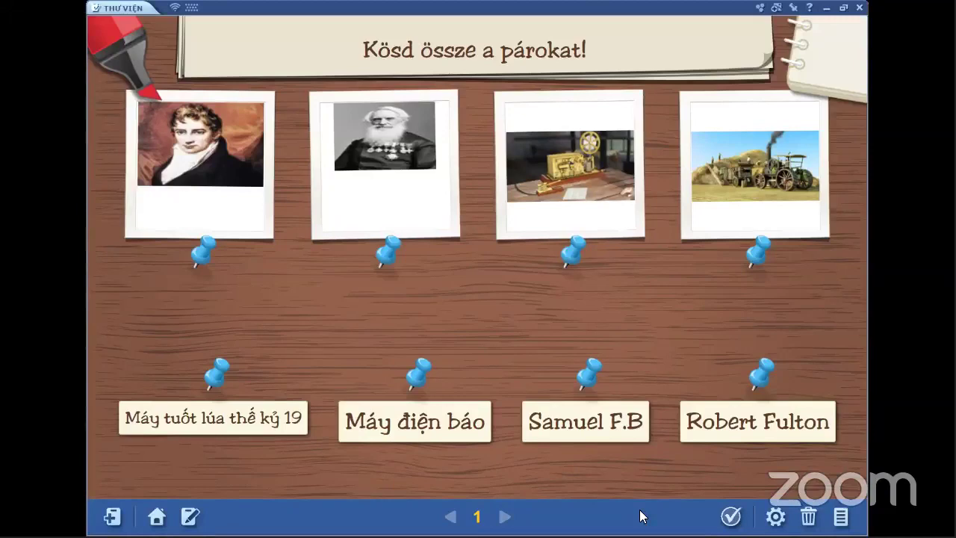
{"action": "left_click", "coordinate": [191, 516]}
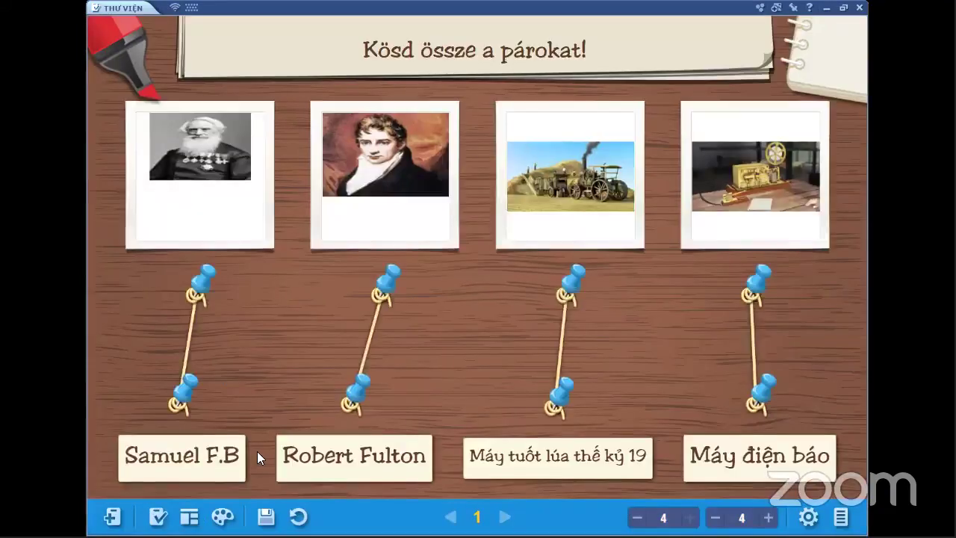
Replace the matching exercise's title with "Nối đúng đáp án"
{"action": "left_click", "coordinate": [598, 96]}
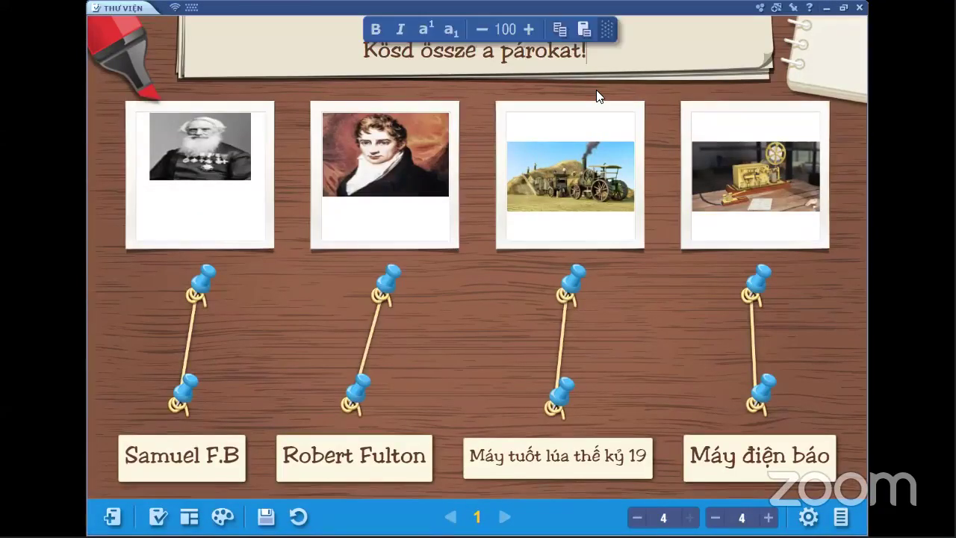
{"action": "key", "text": "BackSpace"}
{"action": "key", "text": "BackSpace"}
{"action": "key", "text": "BackSpace"}
{"action": "key", "text": "BackSpace"}
{"action": "key", "text": "BackSpace"}
{"action": "key", "text": "BackSpace"}
{"action": "key", "text": "BackSpace"}
{"action": "key", "text": "BackSpace"}
{"action": "key", "text": "BackSpace"}
{"action": "key", "text": "BackSpace"}
{"action": "key", "text": "BackSpace"}
{"action": "key", "text": "BackSpace"}
{"action": "key", "text": "BackSpace"}
{"action": "key", "text": "BackSpace"}
{"action": "key", "text": "BackSpace"}
{"action": "key", "text": "BackSpace"}
{"action": "key", "text": "BackSpace"}
{"action": "key", "text": "BackSpace"}
{"action": "key", "text": "BackSpace"}
{"action": "key", "text": "BackSpace"}
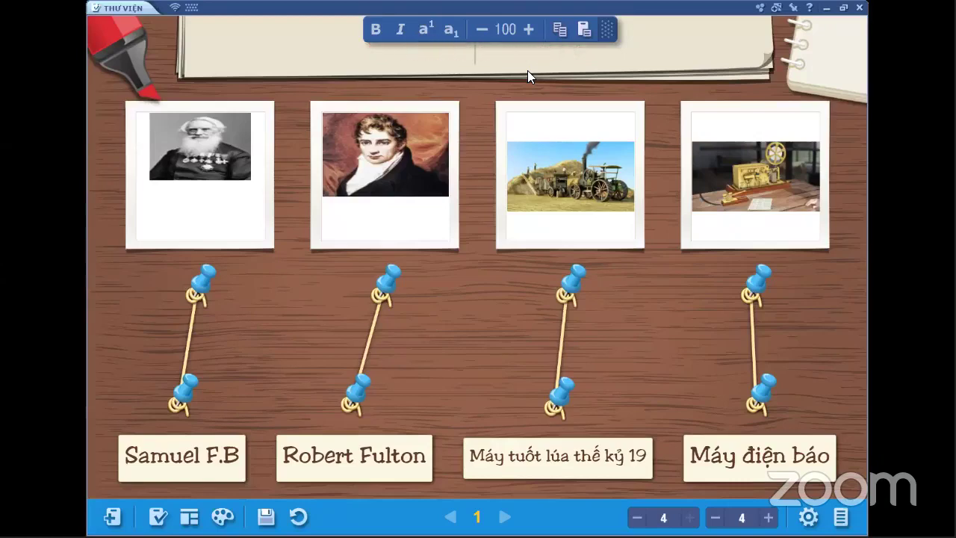
{"action": "type", "text": "C"}
{"action": "key", "text": "BackSpace"}
{"action": "type", "text": "Nôi"}
{"action": "key", "text": "BackSpace"}
{"action": "type", "text": "i đúng"}
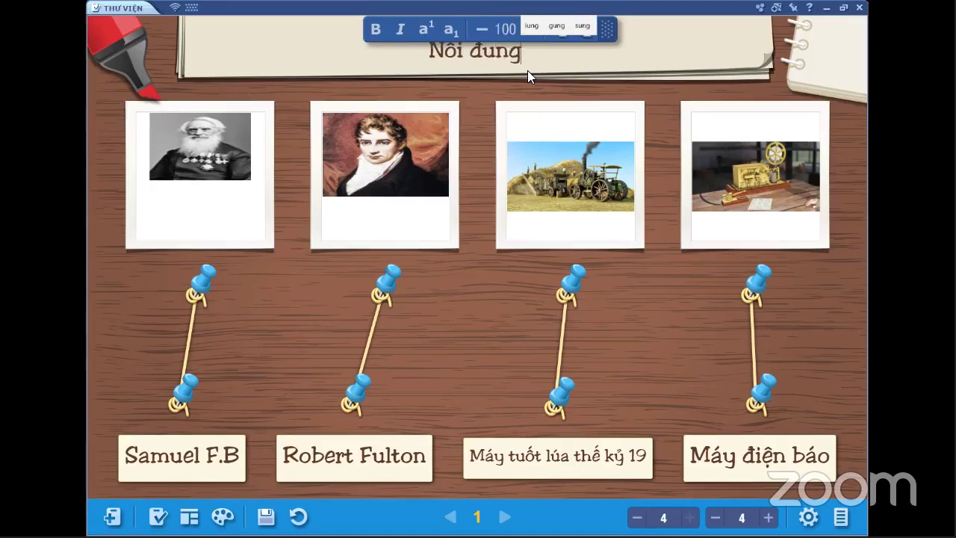
{"action": "type", "text": " đ"}
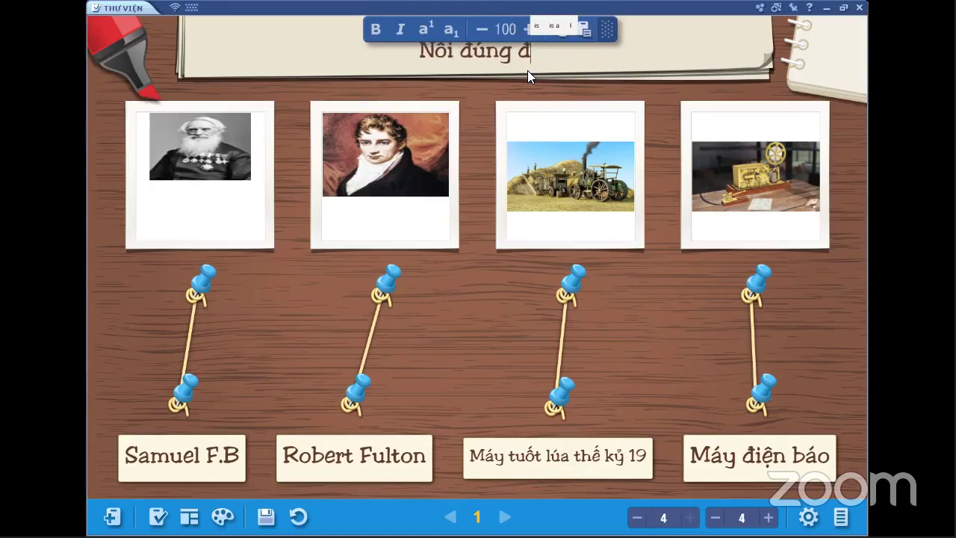
{"action": "type", "text": "áp ans"}
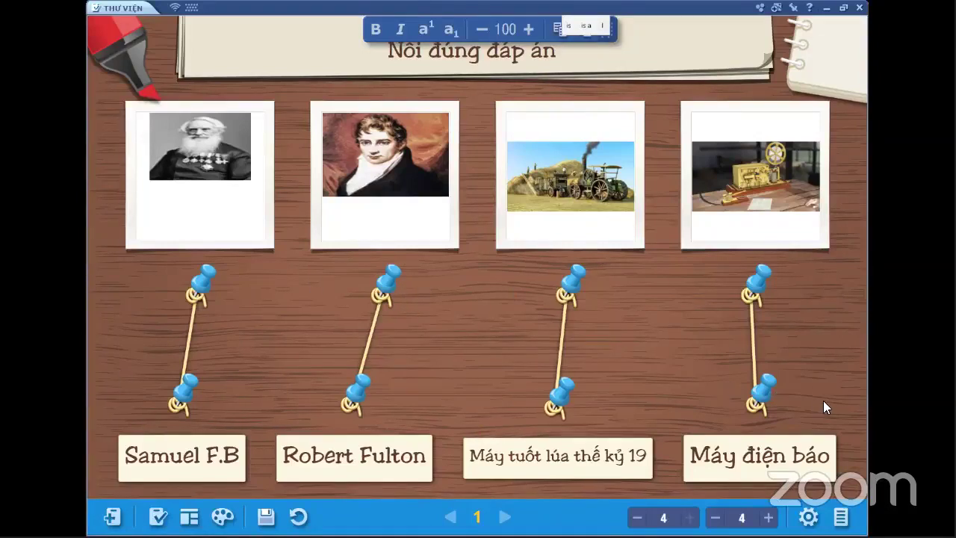
{"action": "left_click", "coordinate": [584, 332]}
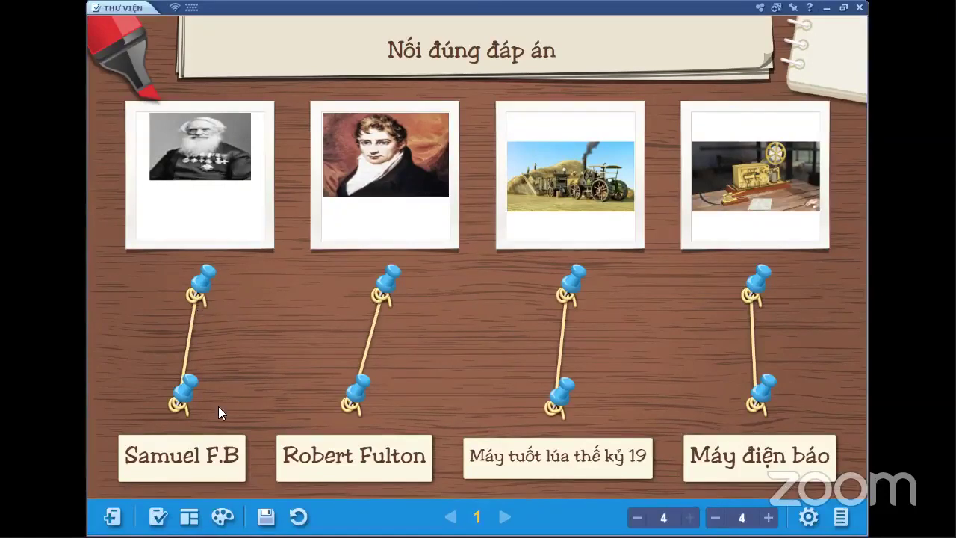
Preview the matching exercise with its shuffled pairs and insert it as a large icon on the "Nông nghiệp" slide
{"action": "left_click", "coordinate": [794, 8]}
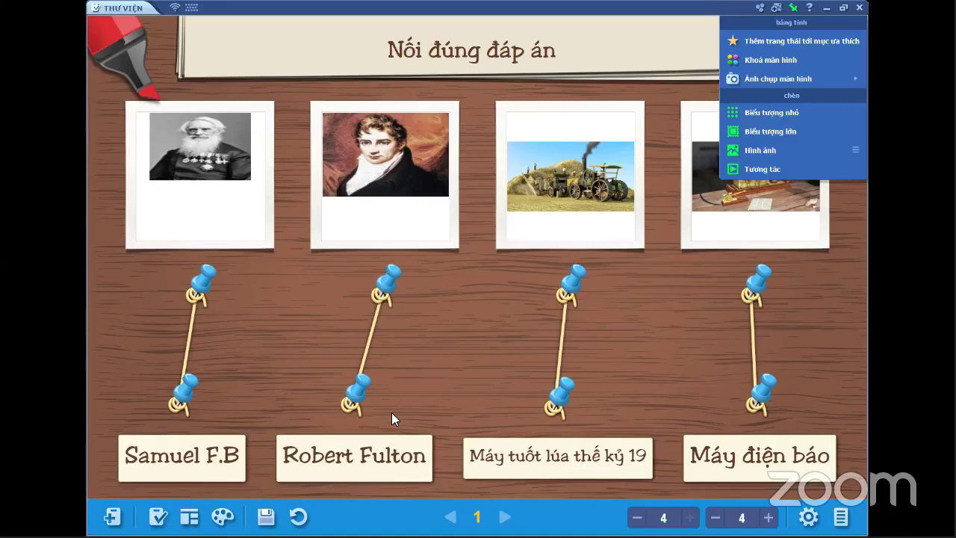
{"action": "left_click", "coordinate": [163, 511]}
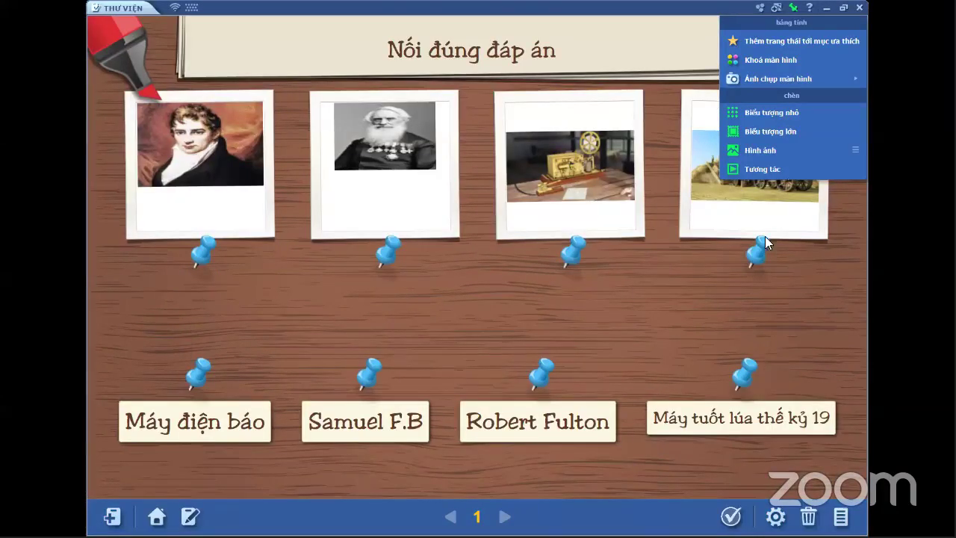
{"action": "left_click", "coordinate": [783, 135]}
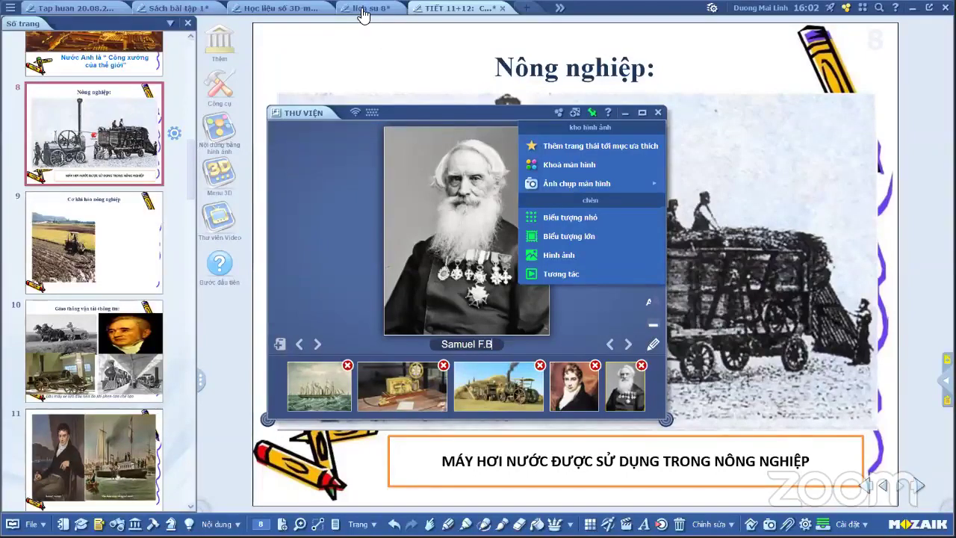
Insert the picture gallery into the lich su 8 book as a large icon, placed below the "Hệ thống điện báo" icon on page 53
{"action": "left_click_drag", "start_coordinate": [269, 111], "coordinate": [358, 148]}
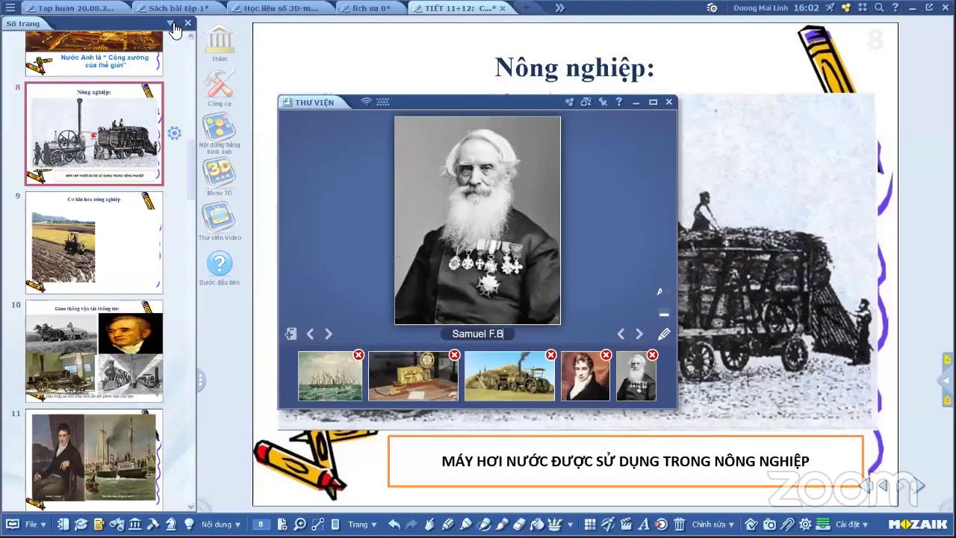
{"action": "key", "text": "ctrl+shift+Tab"}
{"action": "left_click", "coordinate": [170, 23]}
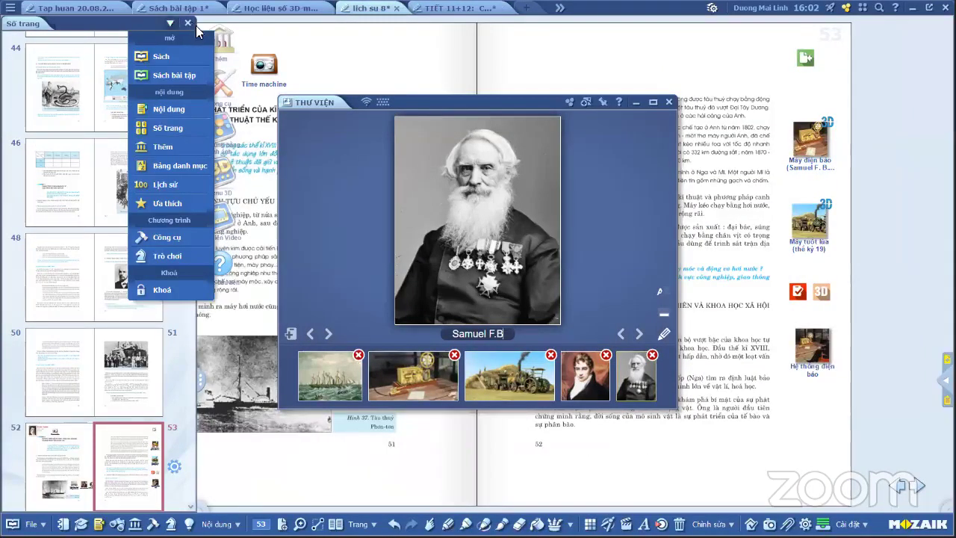
{"action": "left_click", "coordinate": [195, 25]}
{"action": "left_click", "coordinate": [602, 102]}
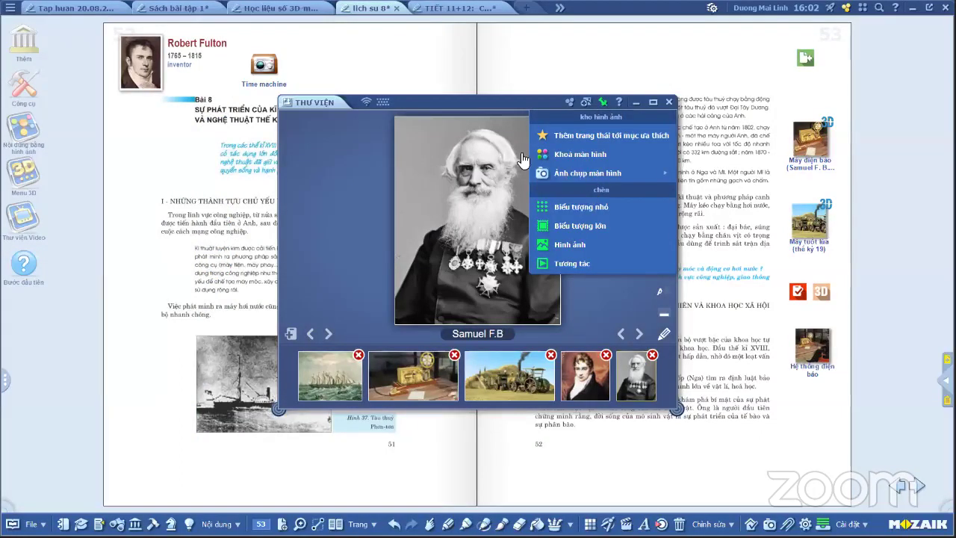
{"action": "left_click", "coordinate": [571, 226]}
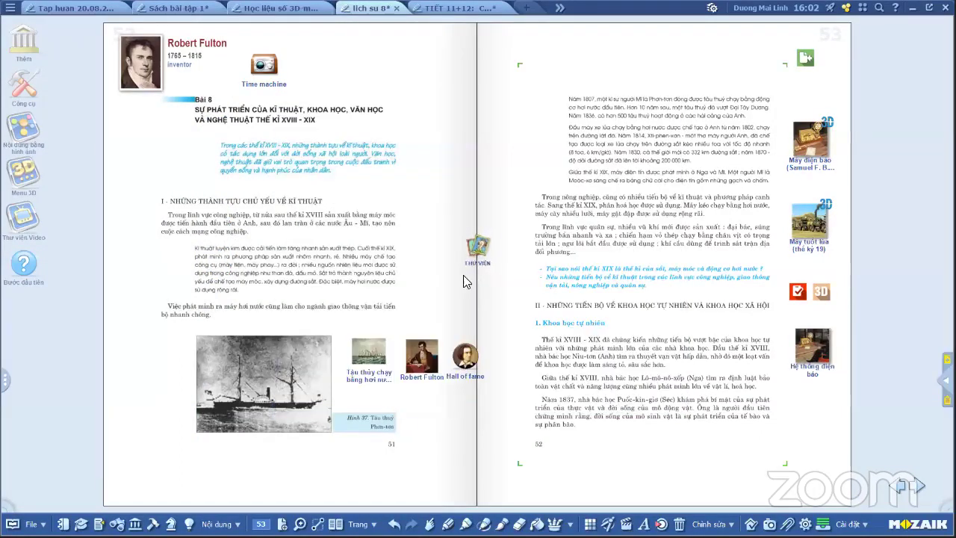
{"action": "left_click_drag", "start_coordinate": [738, 362], "coordinate": [809, 403]}
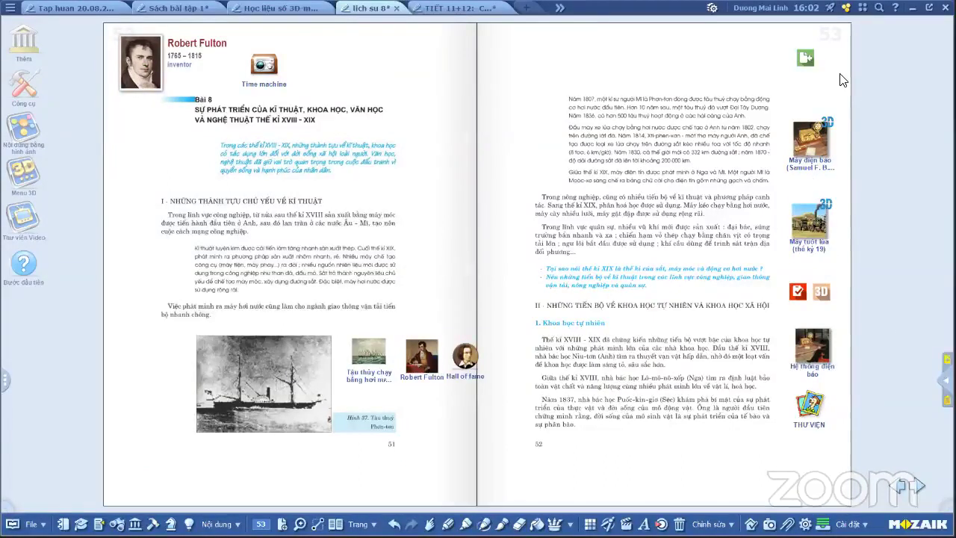
Close the edited TIẾT 11+12 lesson and look at the "Khoa học tự nhiên" slide
{"action": "left_click", "coordinate": [503, 9]}
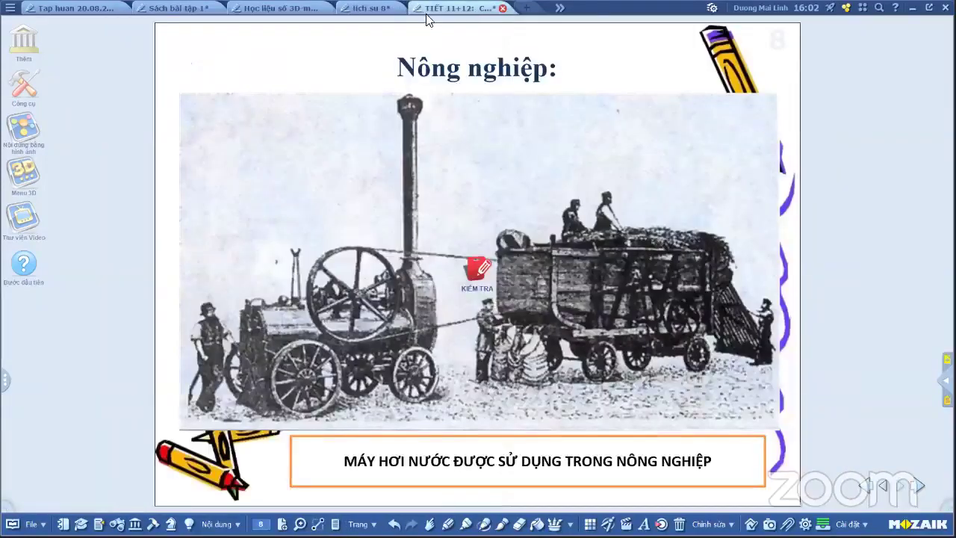
{"action": "left_click", "coordinate": [499, 296]}
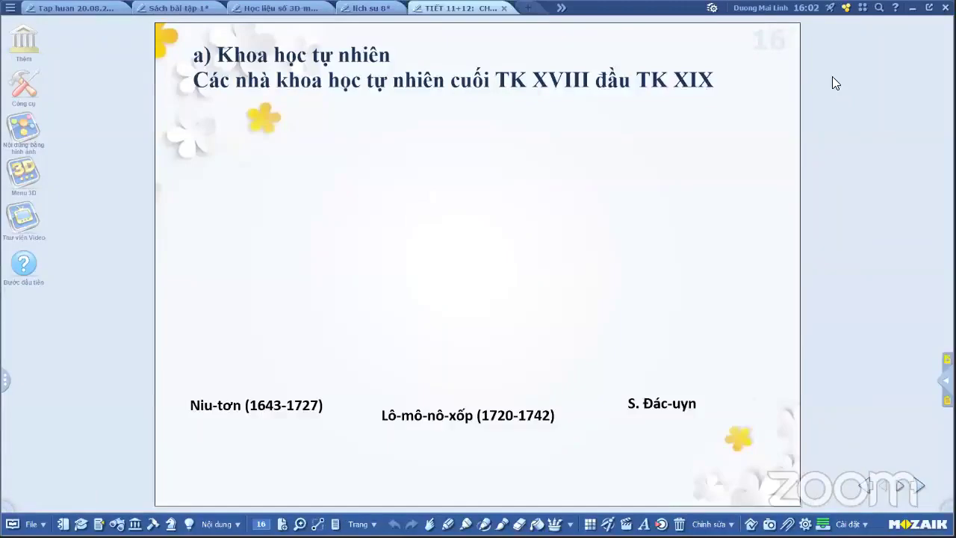
{"action": "left_click", "coordinate": [870, 488]}
{"action": "left_click", "coordinate": [880, 432]}
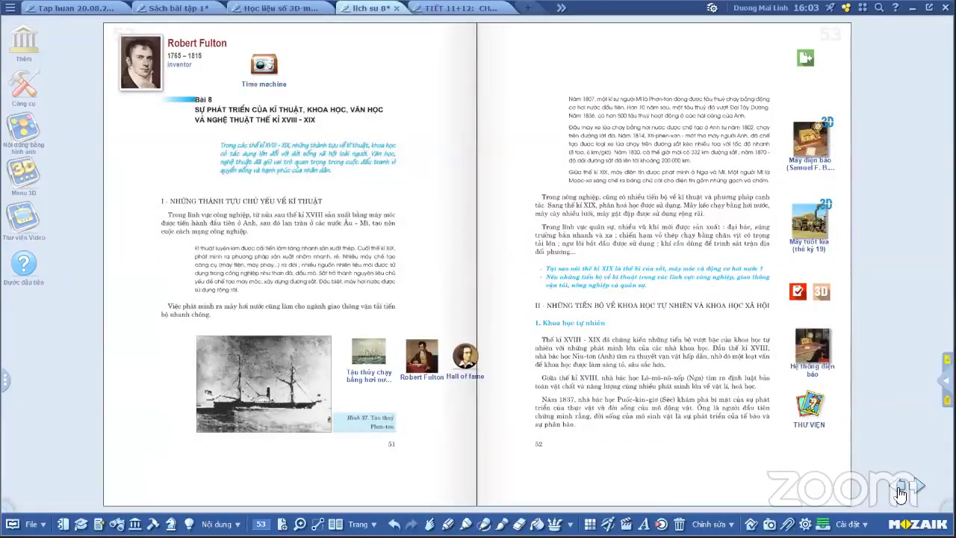
Leaf back through the Bài 7 pages of the lich su 8 book and return to the Bài 8 pages
{"action": "left_click", "coordinate": [901, 487]}
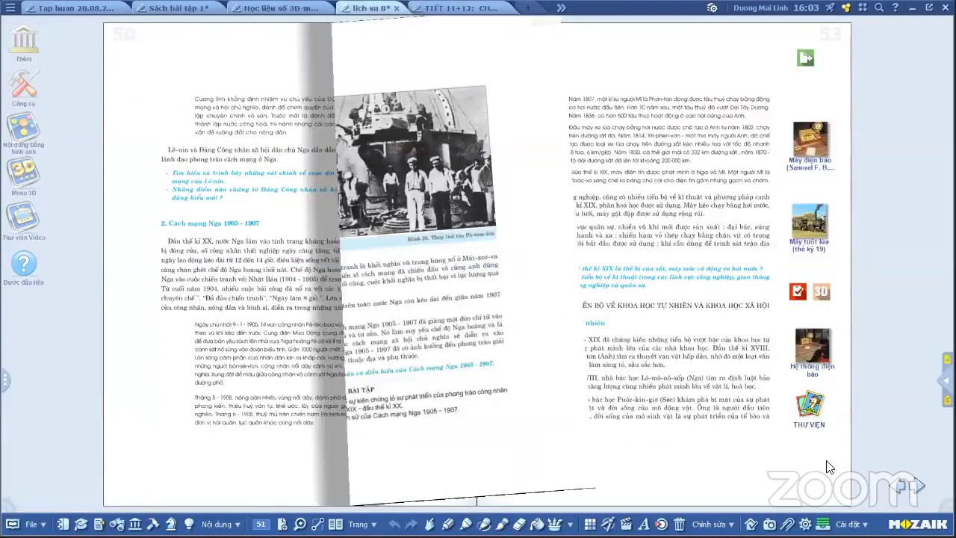
{"action": "left_click", "coordinate": [277, 197]}
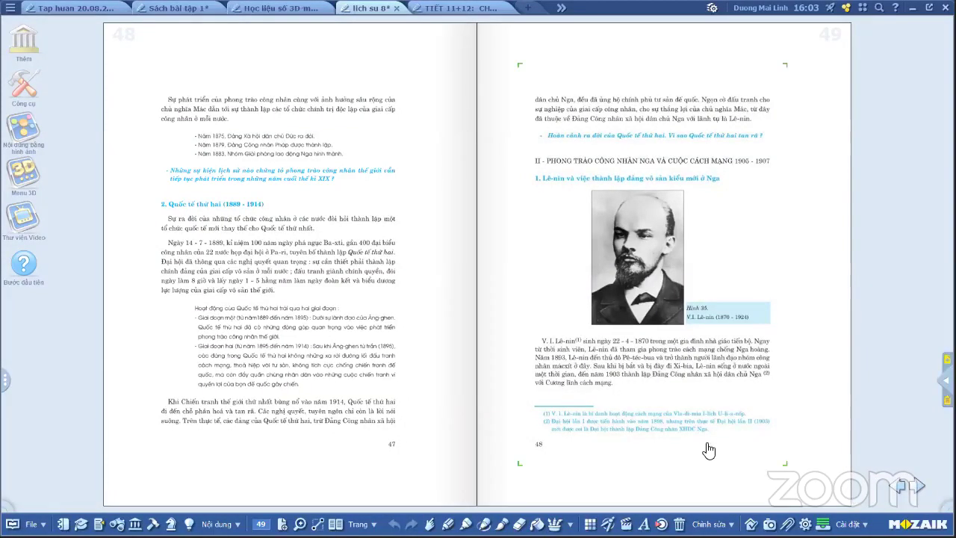
{"action": "left_click", "coordinate": [900, 487]}
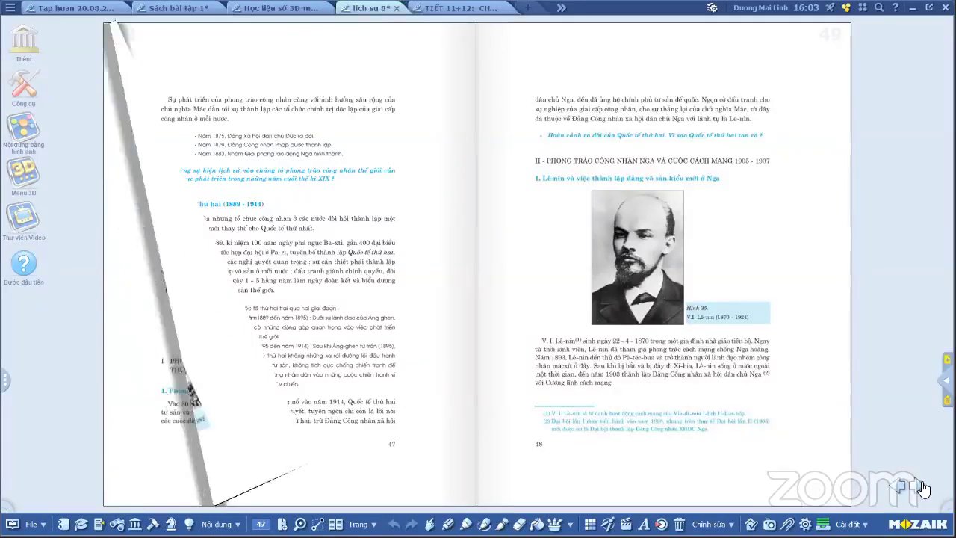
{"action": "left_click", "coordinate": [922, 486]}
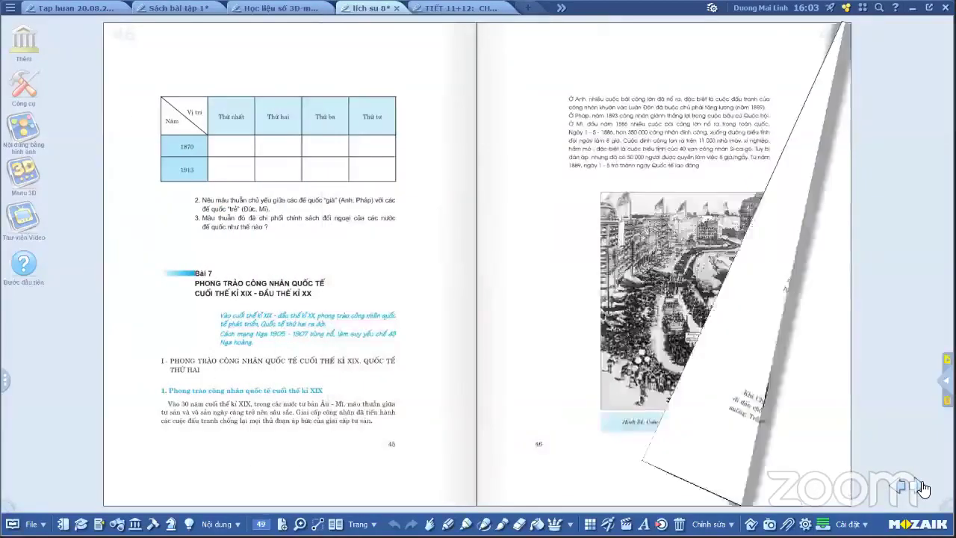
{"action": "left_click", "coordinate": [923, 488]}
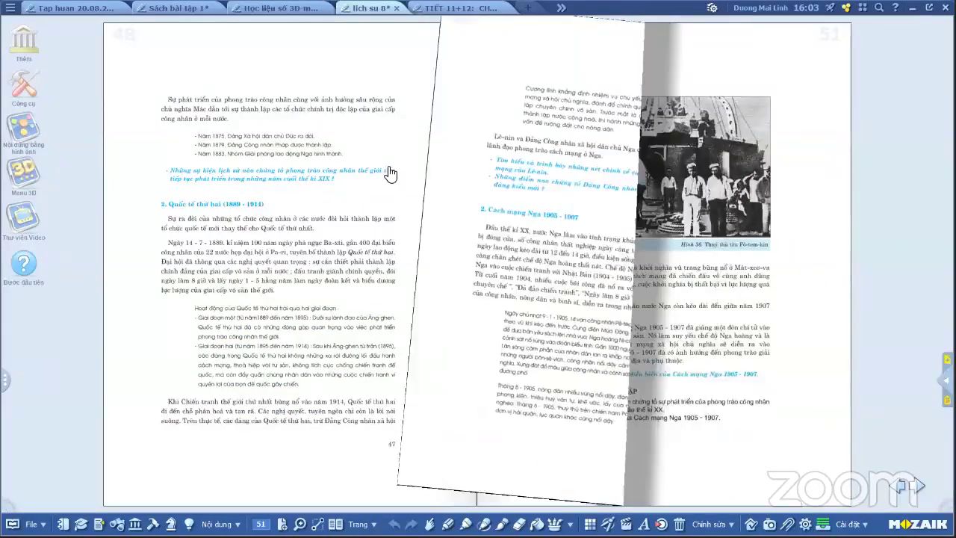
{"action": "key", "text": "Right"}
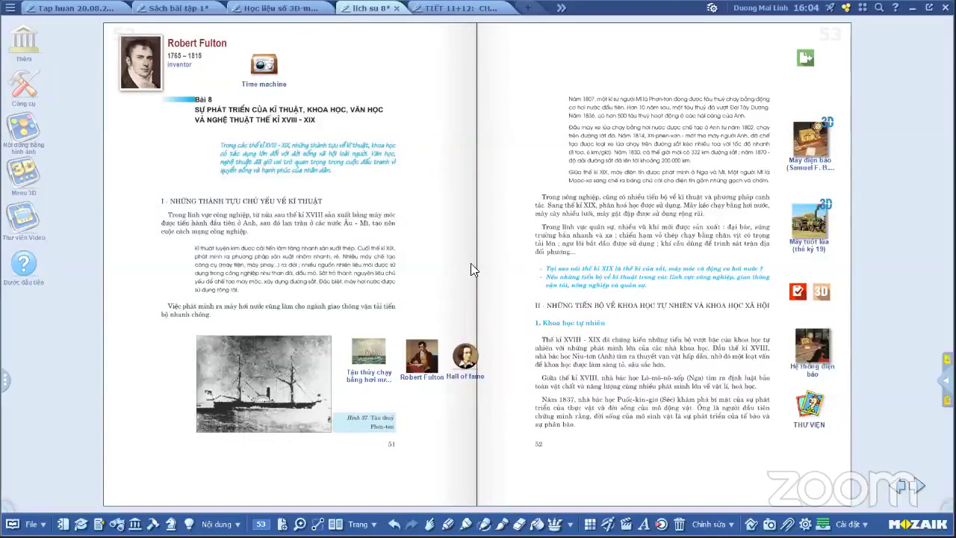
Check the interactive tools table in the Tap huan presentation, return to lich su 8, and open the Bảng câu hỏi tool
{"action": "left_click", "coordinate": [77, 15]}
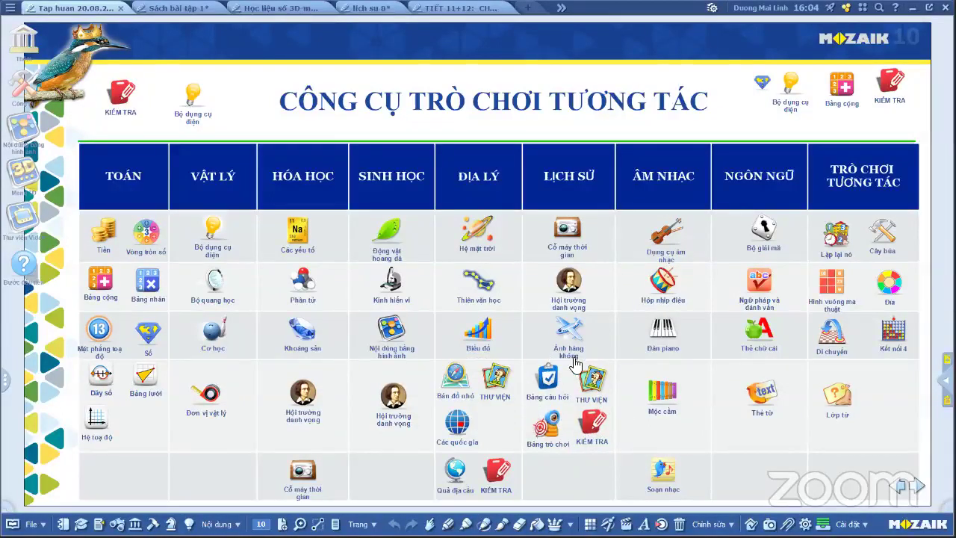
{"action": "left_click", "coordinate": [373, 16]}
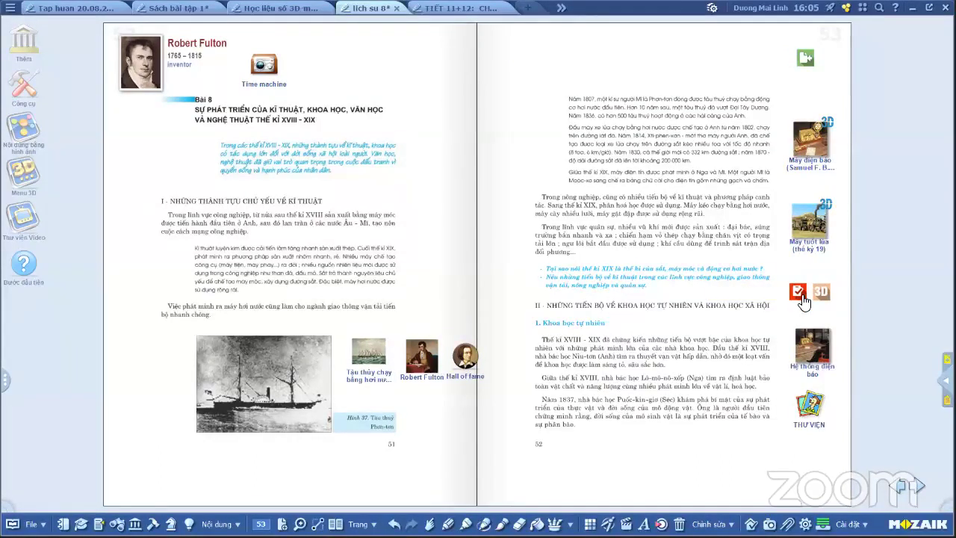
{"action": "left_click", "coordinate": [153, 524]}
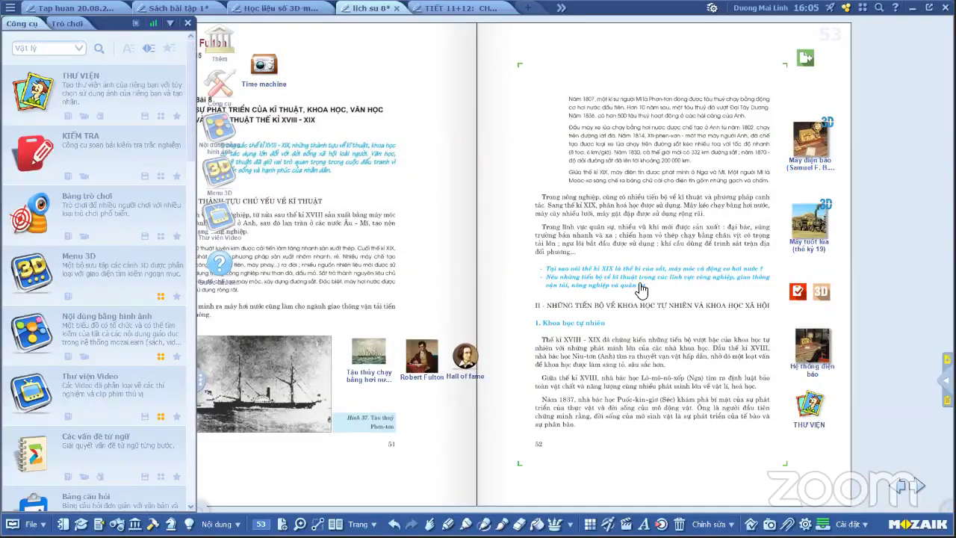
{"action": "scroll", "coordinate": [50, 449], "scroll_direction": "down", "scroll_amount": 1}
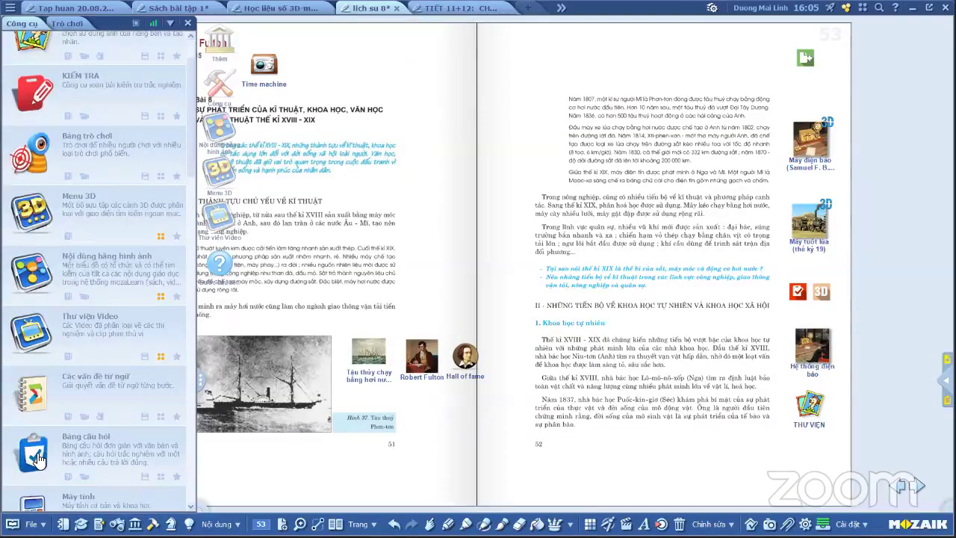
{"action": "left_click", "coordinate": [36, 457]}
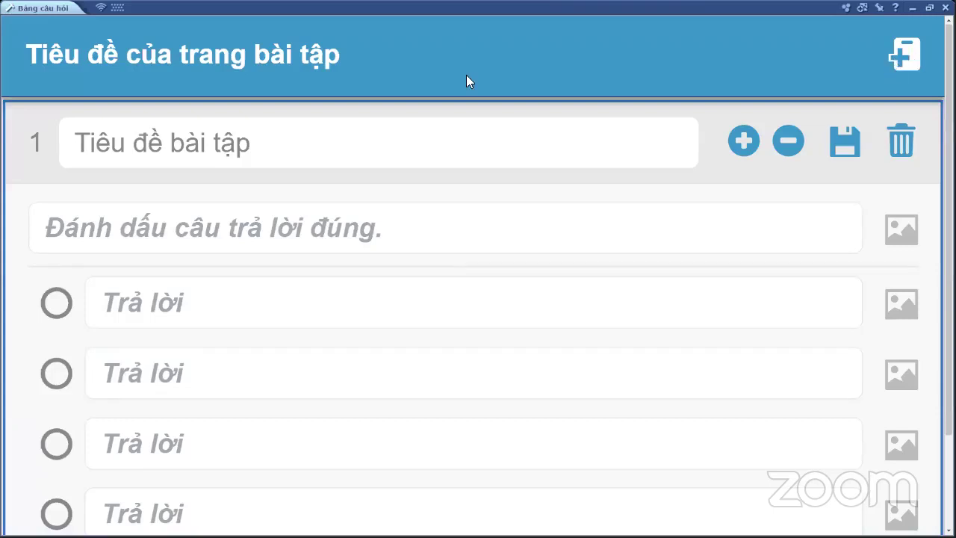
Title the question sheet "Bài 8 - Sự phát triển của KT-KH" and reduce its window beside the textbook's lesson heading
{"action": "left_click", "coordinate": [325, 64]}
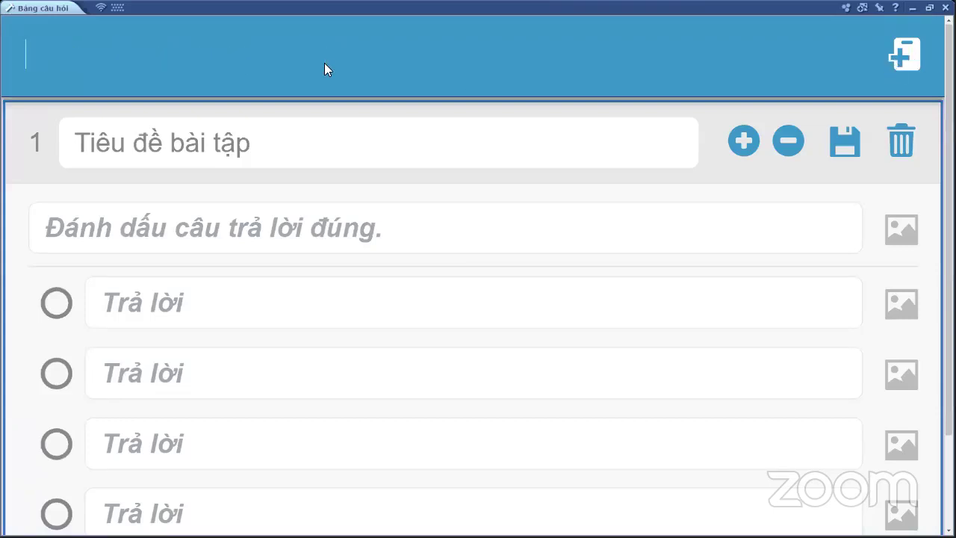
{"action": "type", "text": "Ba"}
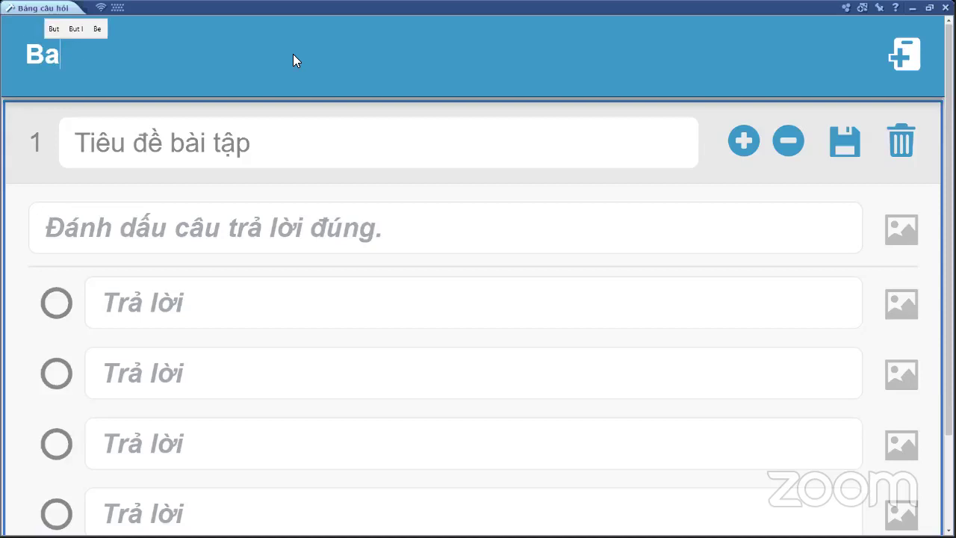
{"action": "type", "text": "i 8"}
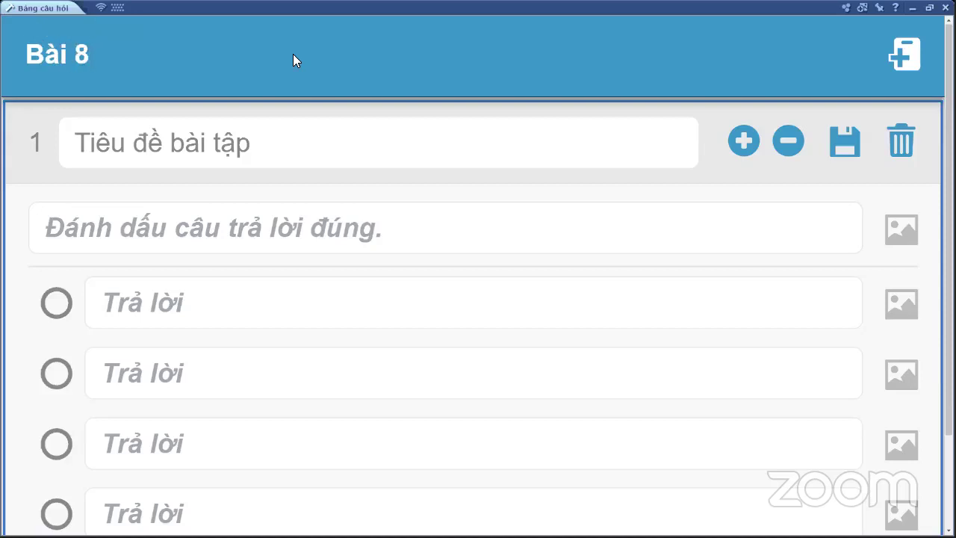
{"action": "type", "text": " -"}
{"action": "left_click", "coordinate": [929, 7]}
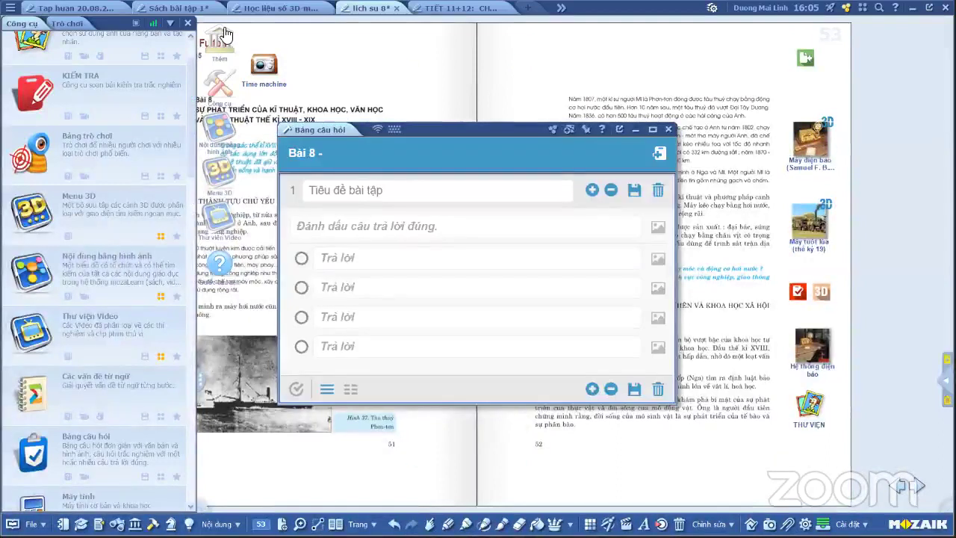
{"action": "left_click", "coordinate": [188, 24]}
{"action": "left_click_drag", "start_coordinate": [463, 136], "coordinate": [505, 160]}
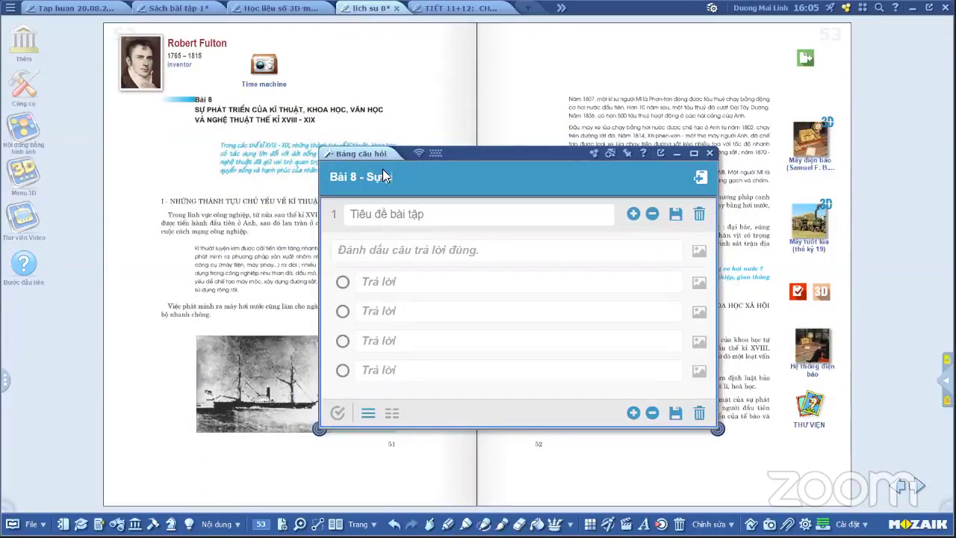
{"action": "type", "text": "t triển của"}
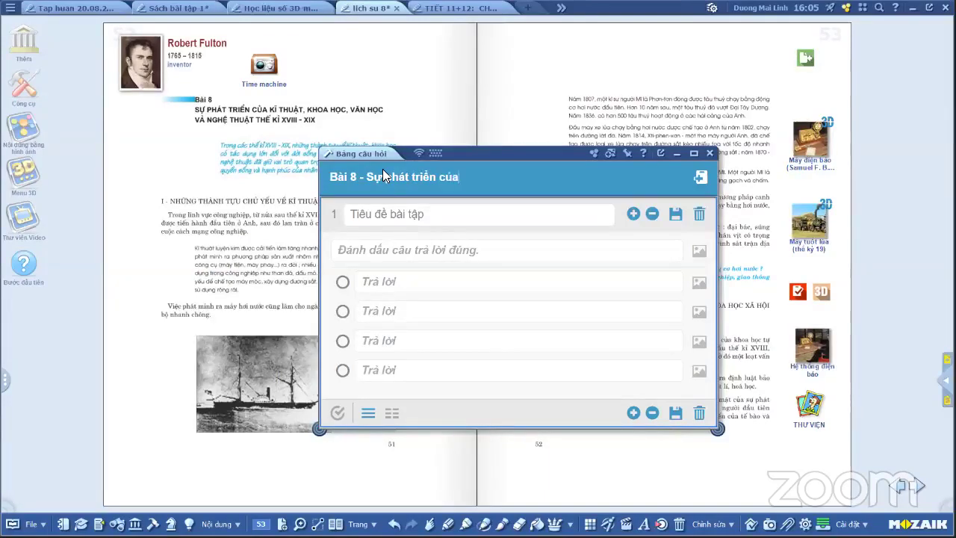
{"action": "type", "text": " KT-KH"}
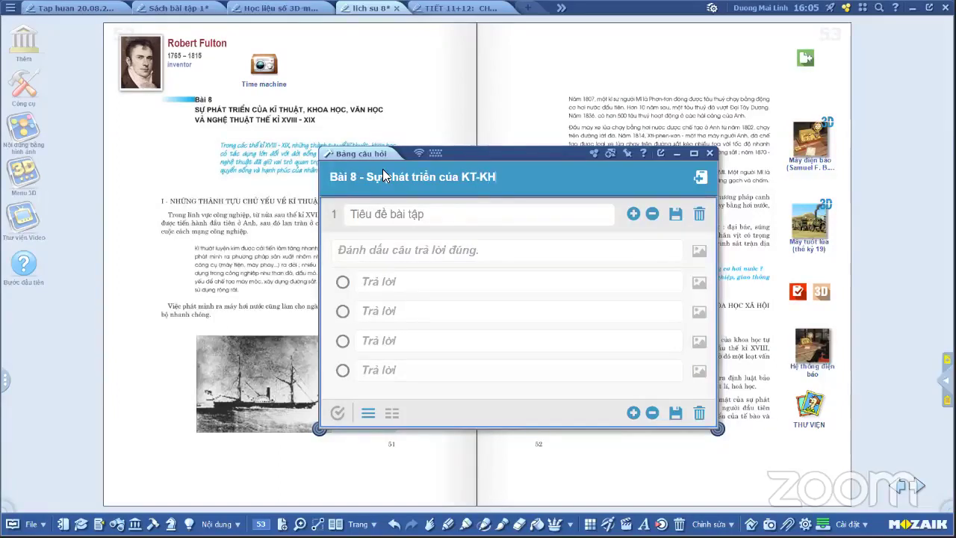
Complete the question sheet's title as "Bài 8 - Sự phát triển của KT-KH-VH-NT Thế kỷ 18-19" and move its window up over the lesson heading
{"action": "type", "text": "-VH_"}
{"action": "key", "text": "BackSpace"}
{"action": "type", "text": "-NT"}
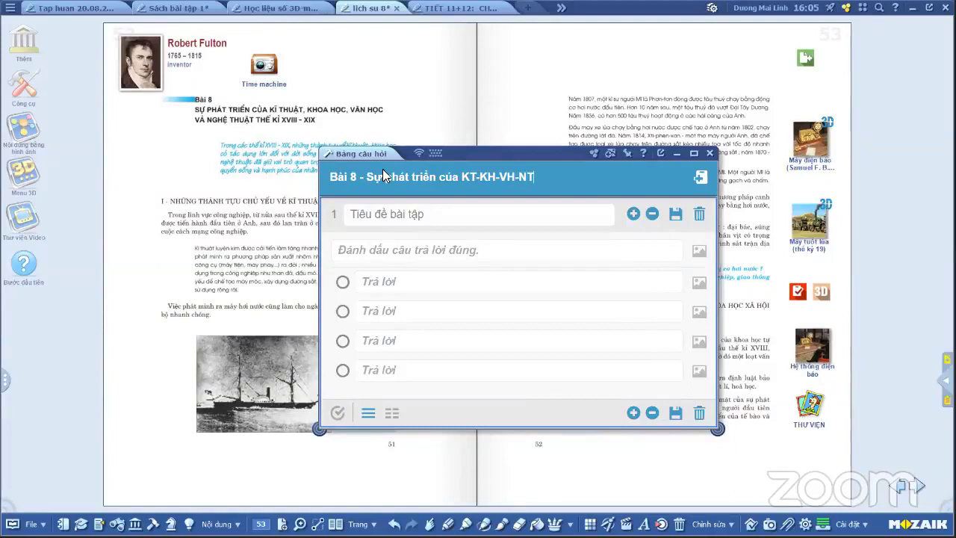
{"action": "type", "text": " th"}
{"action": "type", "text": "ế "}
{"action": "type", "text": "kyr"}
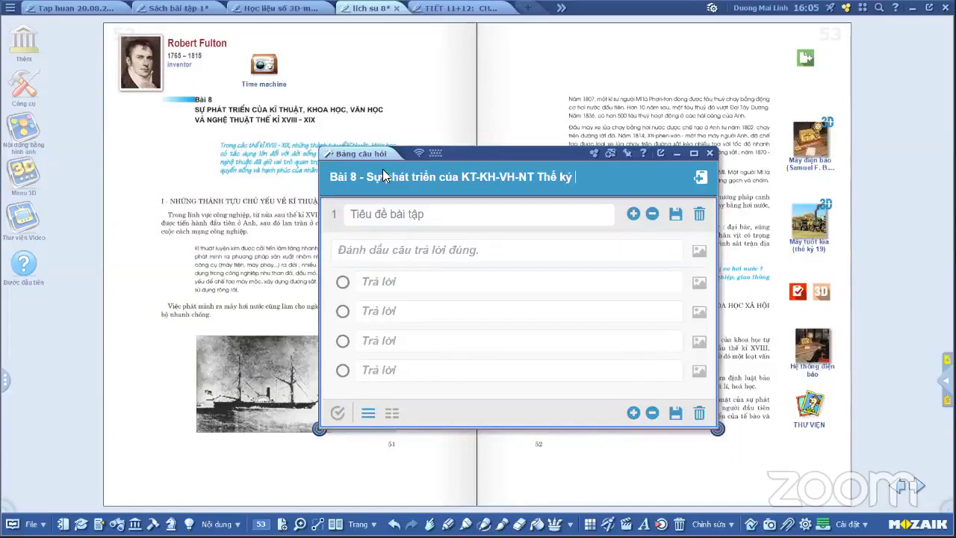
{"action": "type", "text": " 18-19"}
{"action": "left_click_drag", "start_coordinate": [496, 158], "coordinate": [480, 121]}
{"action": "left_click", "coordinate": [402, 179]}
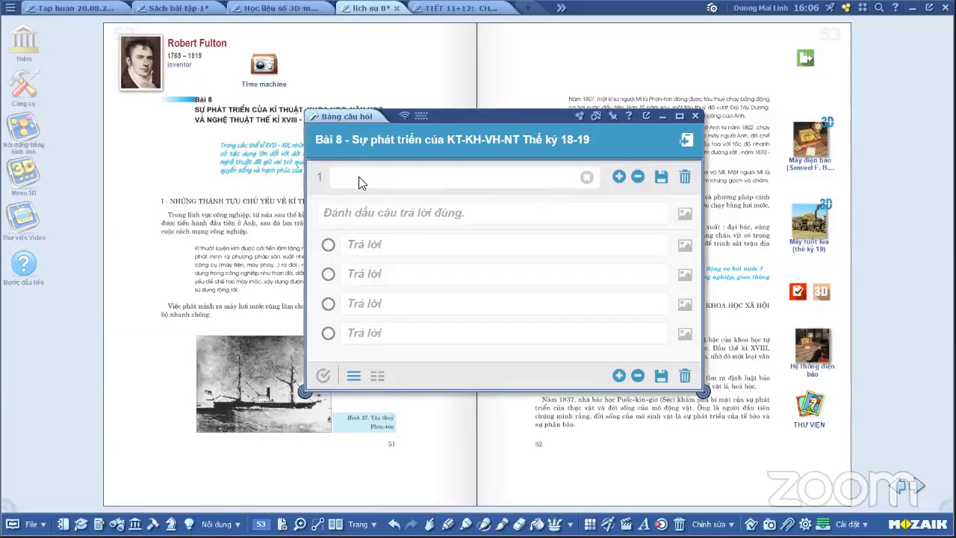
Switch to the browser and go through the open lesson pages to the vietjack.com Bài 1 trang 3 VBT Lịch Sử 7 page
{"action": "key", "text": "alt+Tab"}
{"action": "key", "text": "alt+Tab"}
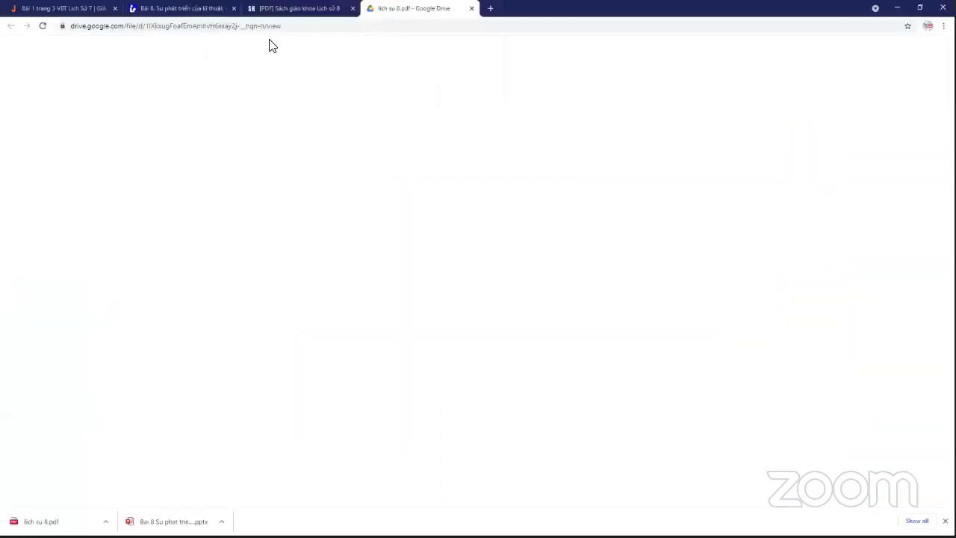
{"action": "left_click", "coordinate": [292, 9]}
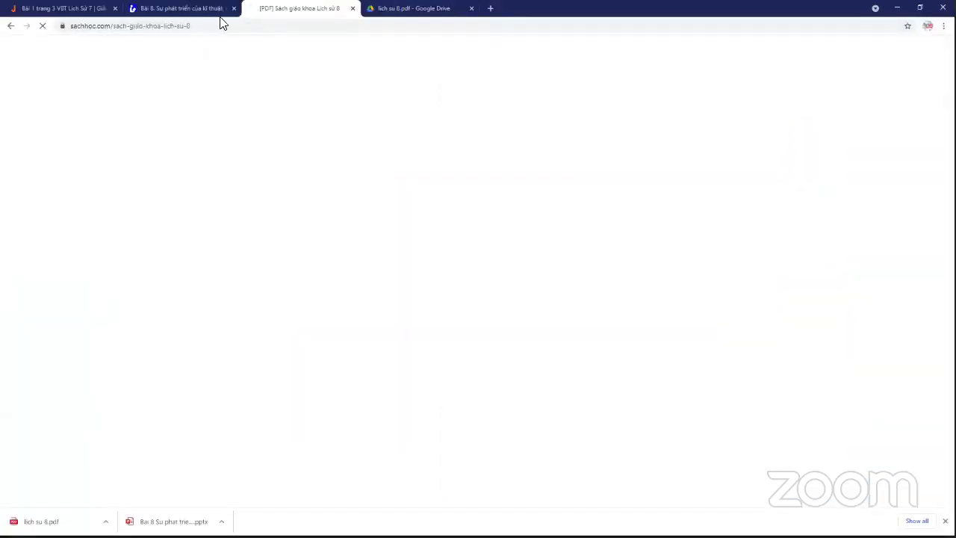
{"action": "left_click", "coordinate": [190, 9]}
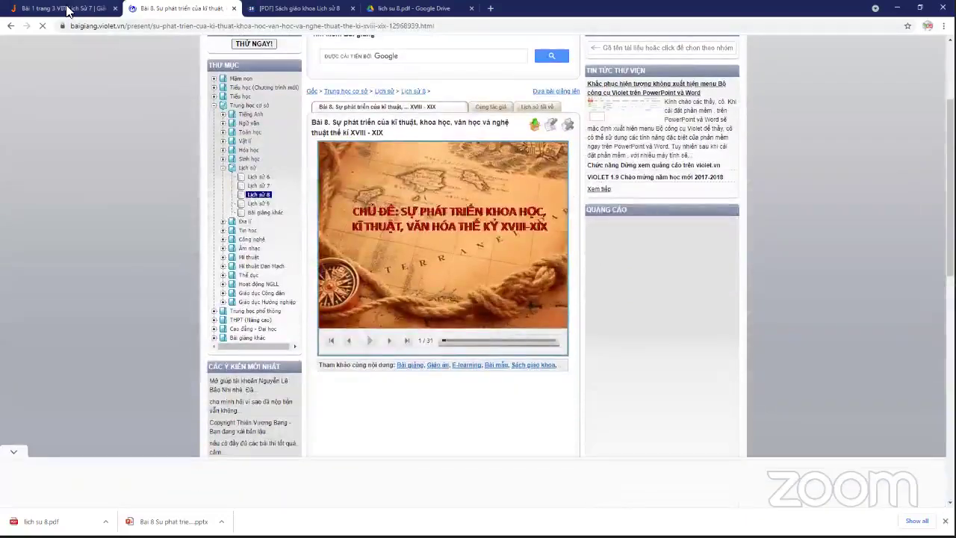
{"action": "key", "text": "ctrl+Page_Up"}
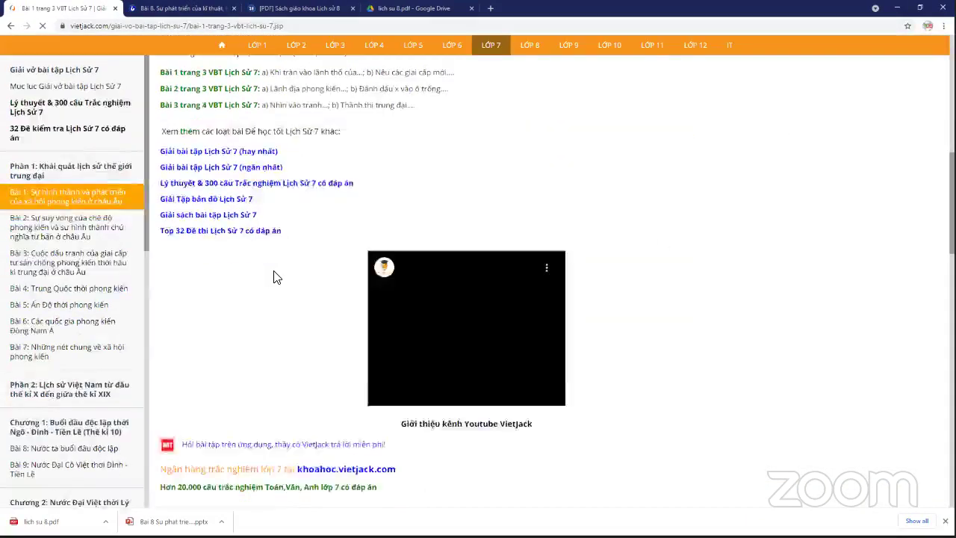
Look through the vietjack.com workbook page and examine the wording and answer choices of exercise a) of Bài 1
{"action": "scroll", "coordinate": [273, 277], "scroll_direction": "down", "scroll_amount": 2}
{"action": "scroll", "coordinate": [273, 277], "scroll_direction": "down", "scroll_amount": 4}
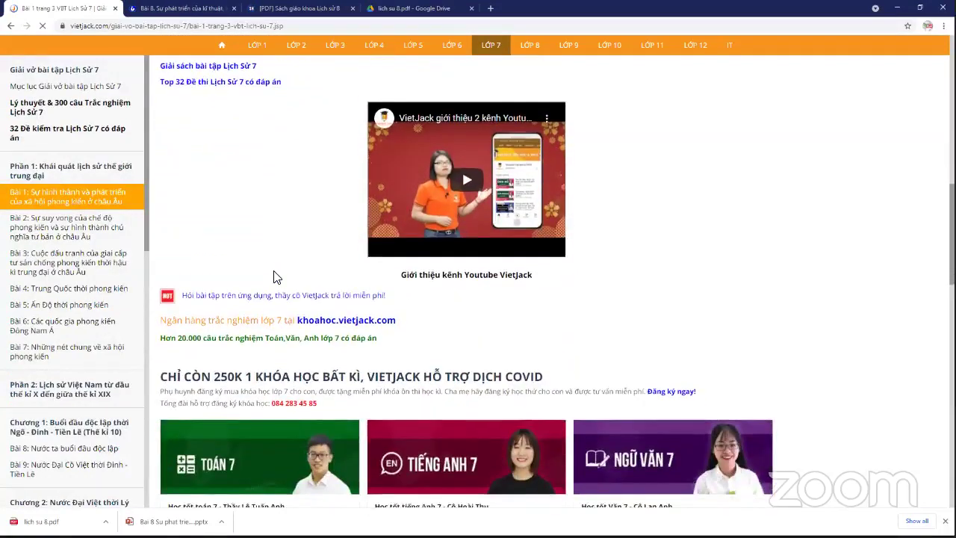
{"action": "scroll", "coordinate": [275, 276], "scroll_direction": "down", "scroll_amount": 4}
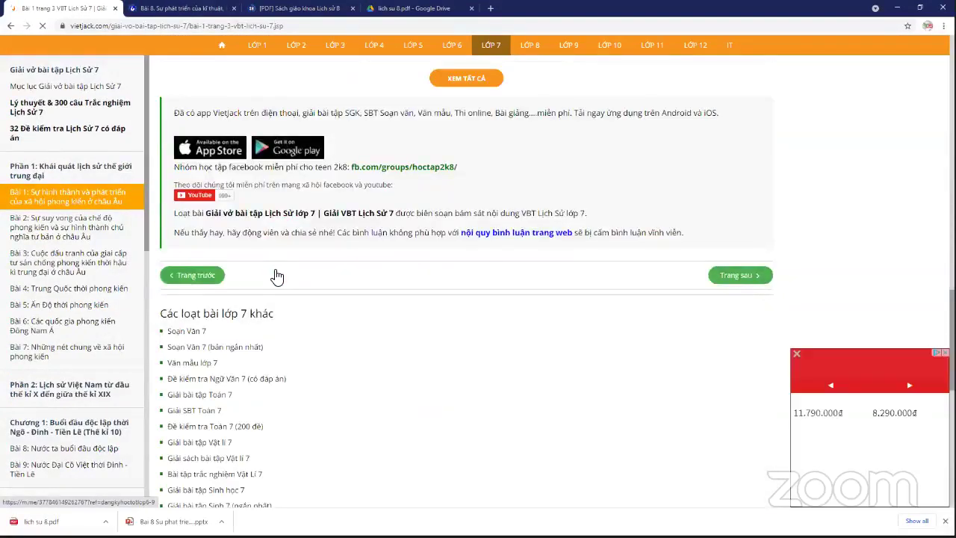
{"action": "scroll", "coordinate": [276, 277], "scroll_direction": "down", "scroll_amount": 2}
{"action": "scroll", "coordinate": [276, 277], "scroll_direction": "up", "scroll_amount": 10}
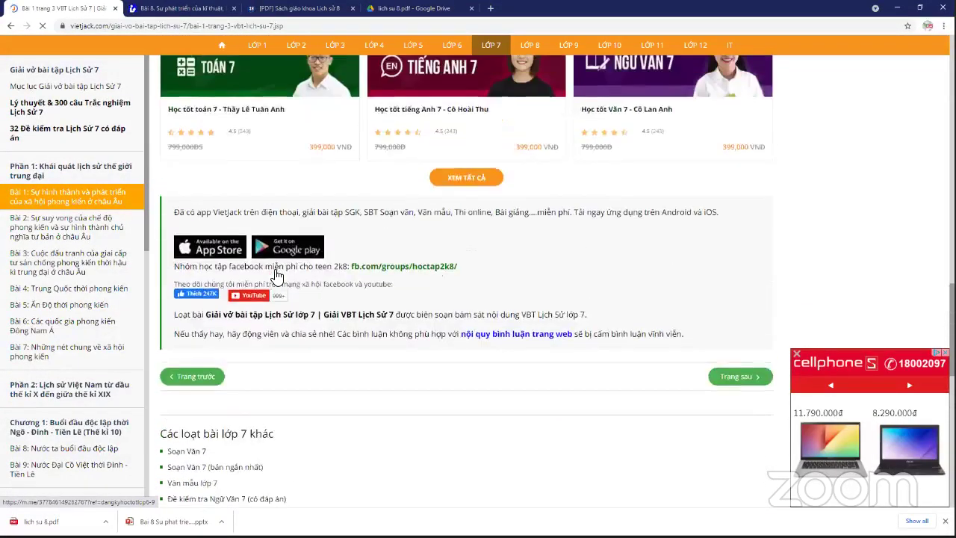
{"action": "scroll", "coordinate": [276, 277], "scroll_direction": "up", "scroll_amount": 12}
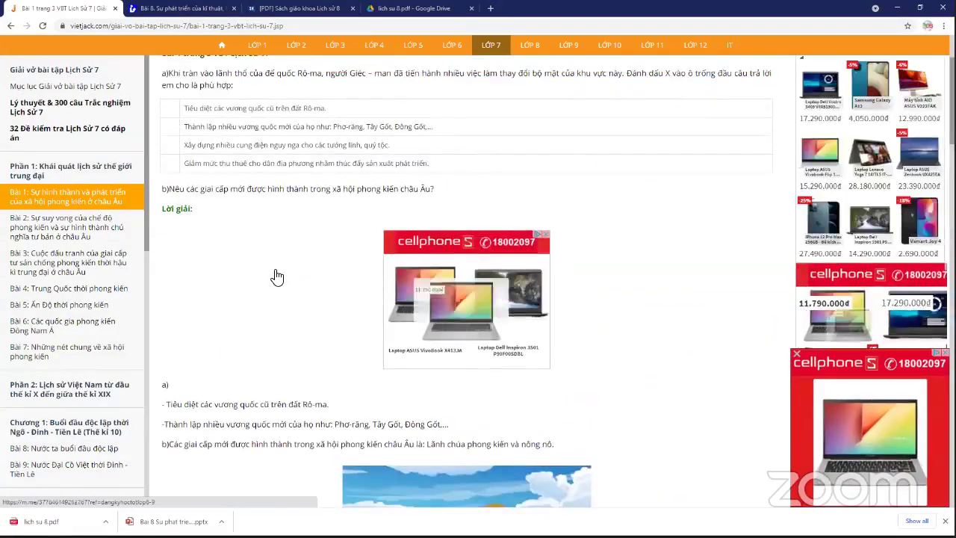
{"action": "scroll", "coordinate": [276, 278], "scroll_direction": "up", "scroll_amount": 1}
{"action": "scroll", "coordinate": [277, 277], "scroll_direction": "up", "scroll_amount": 1}
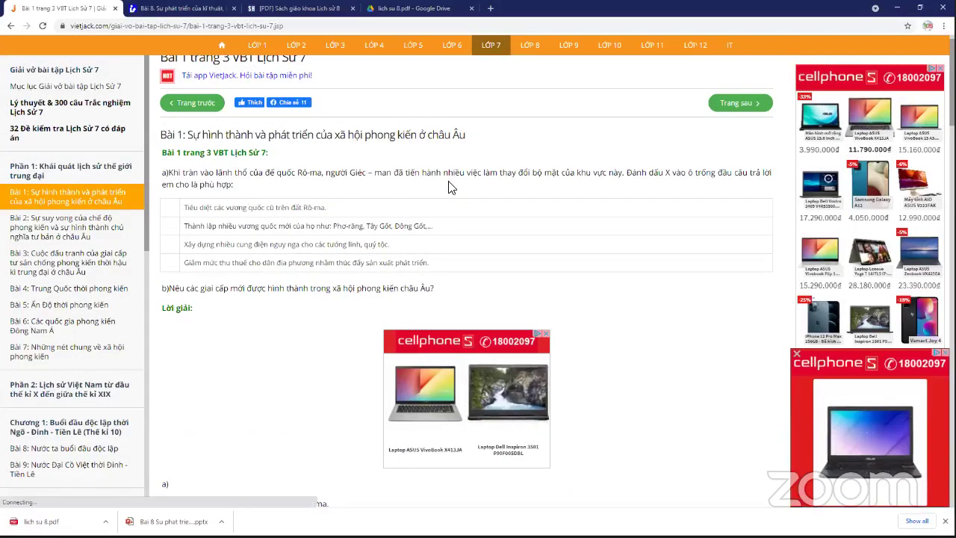
{"action": "left_click_drag", "start_coordinate": [234, 186], "coordinate": [171, 173]}
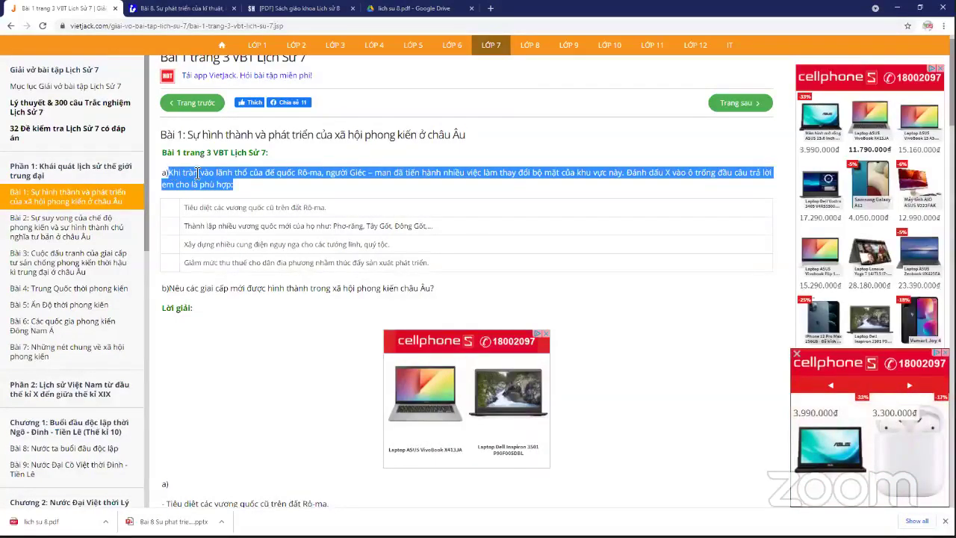
{"action": "left_click", "coordinate": [308, 197]}
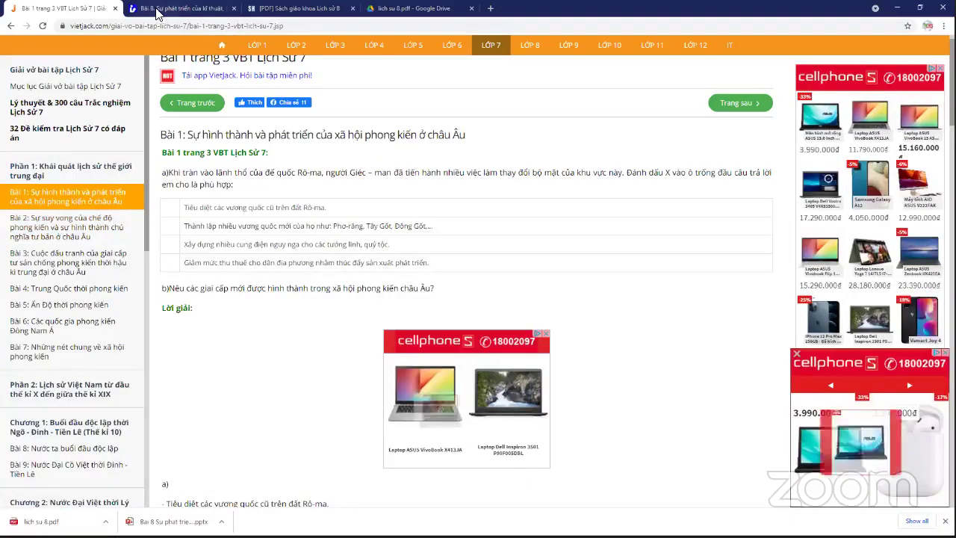
{"action": "scroll", "coordinate": [149, 112], "scroll_direction": "up", "scroll_amount": 1}
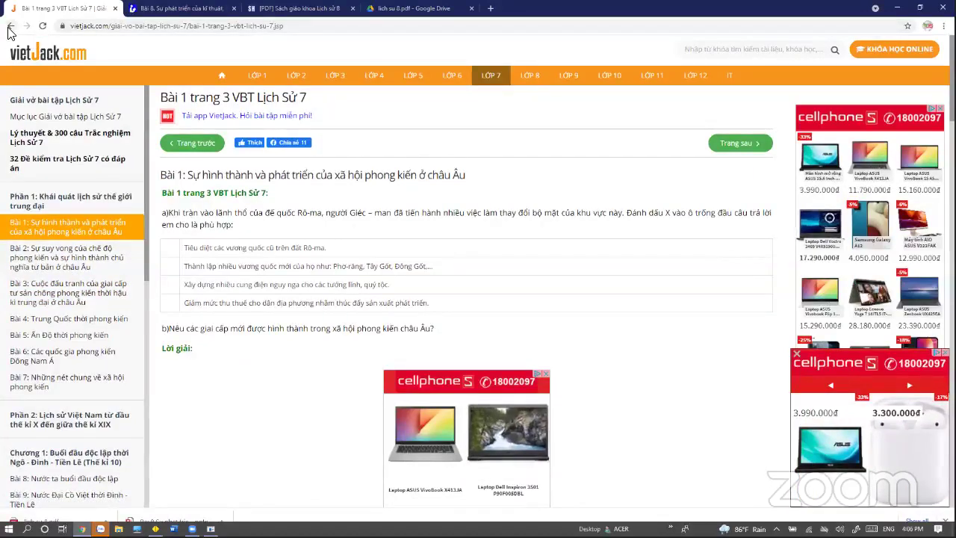
{"action": "key", "text": "F5"}
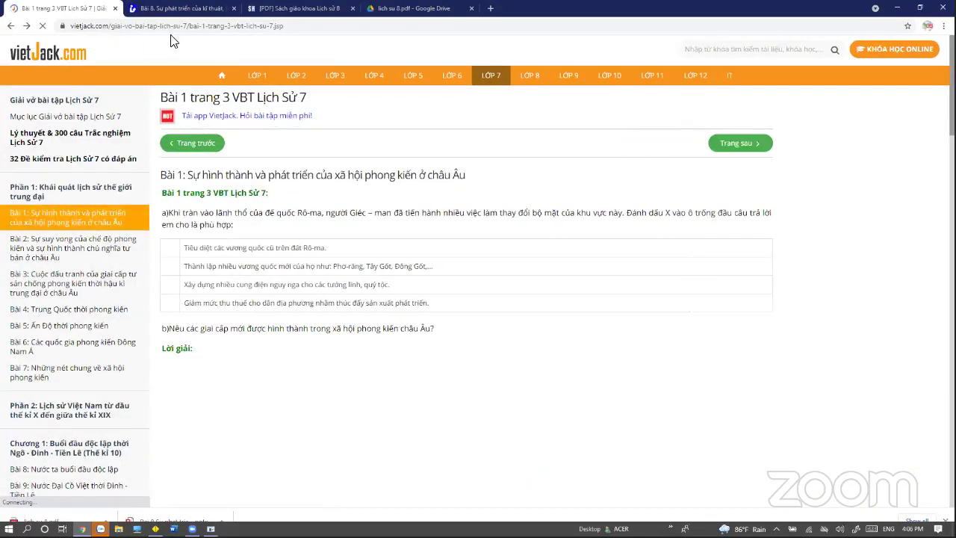
{"action": "left_click", "coordinate": [238, 26]}
{"action": "type", "text": "baai tả"}
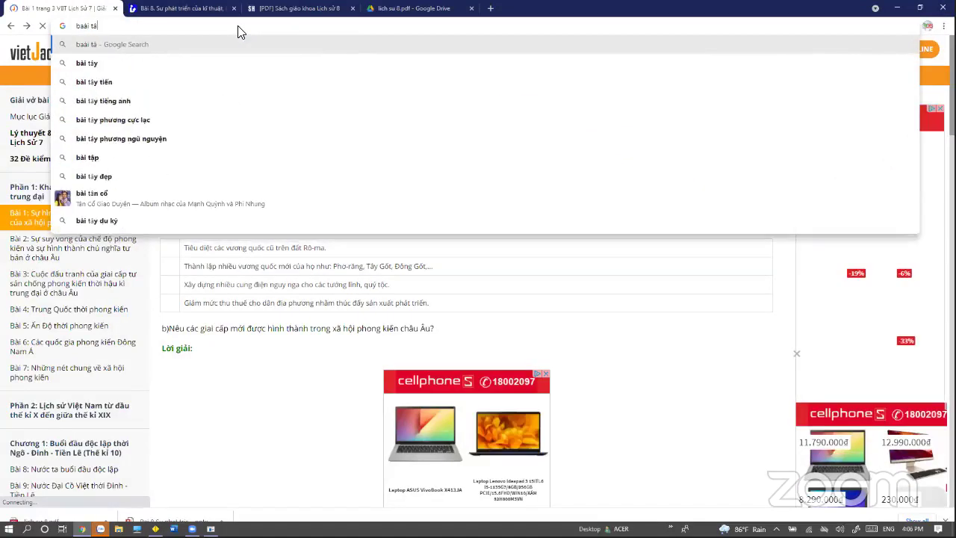
{"action": "key", "text": "BackSpace"}
{"action": "type", "text": "p"}
{"action": "type", "text": "a"}
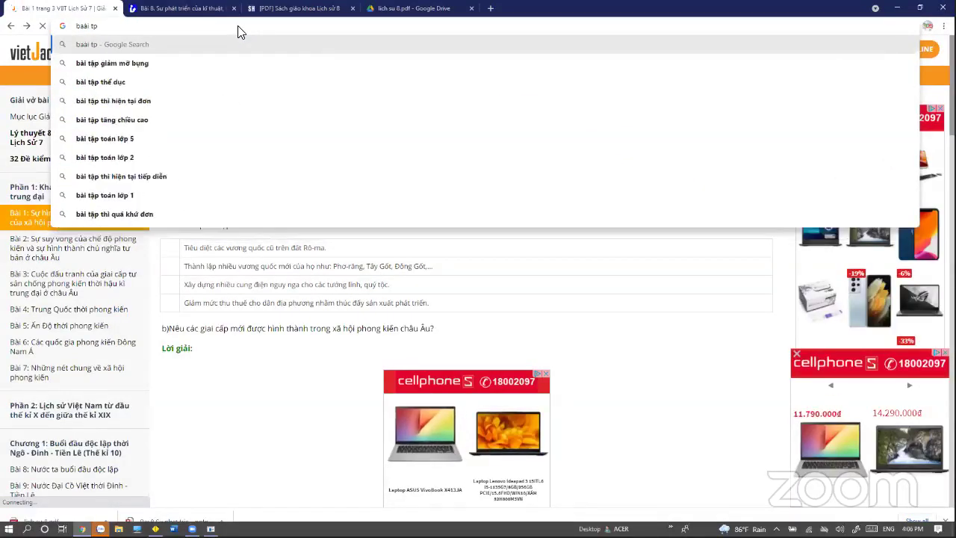
{"action": "type", "text": "j"}
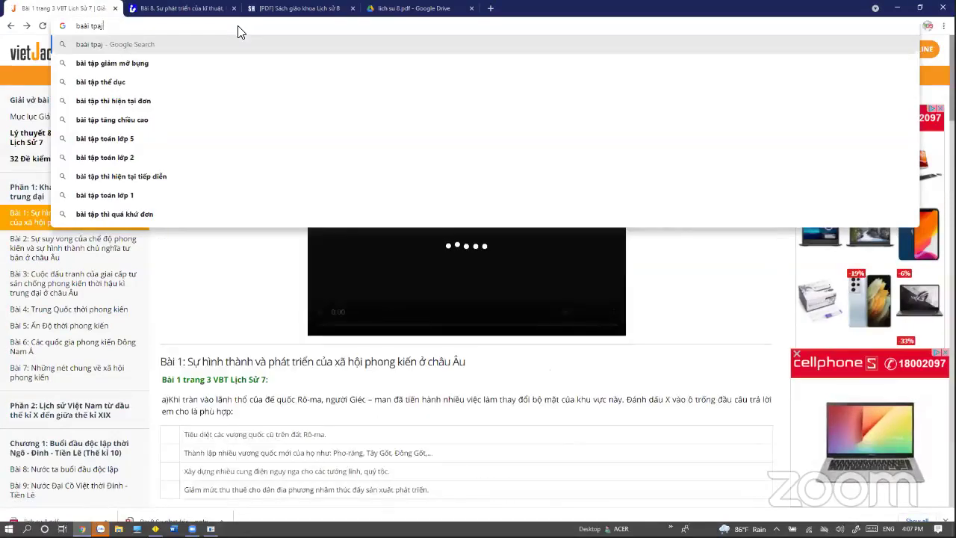
Return to the lich su 8 book and title the first exercise "Ai là người phát minh ra Tàu thủy"
{"action": "key", "text": "alt+Tab"}
{"action": "left_click", "coordinate": [364, 182]}
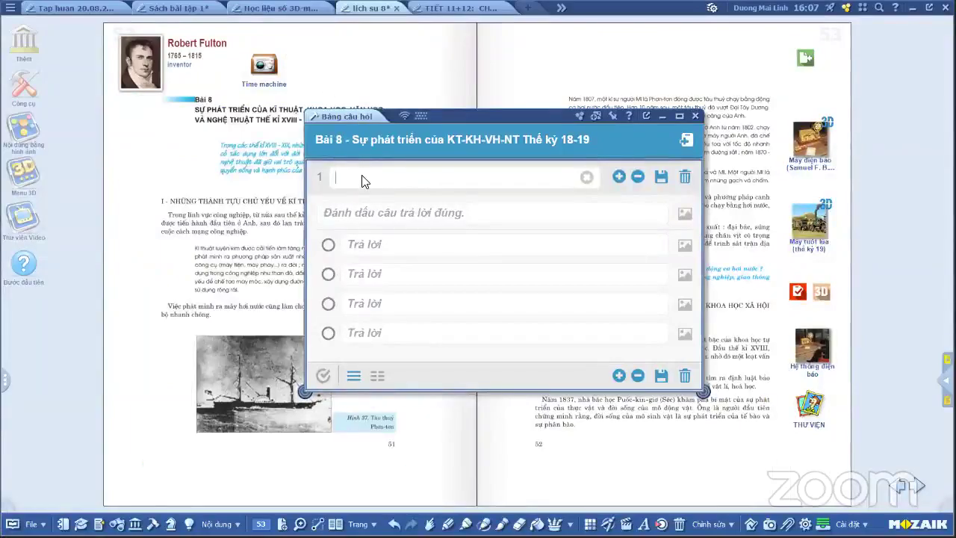
{"action": "type", "text": "Ai là"}
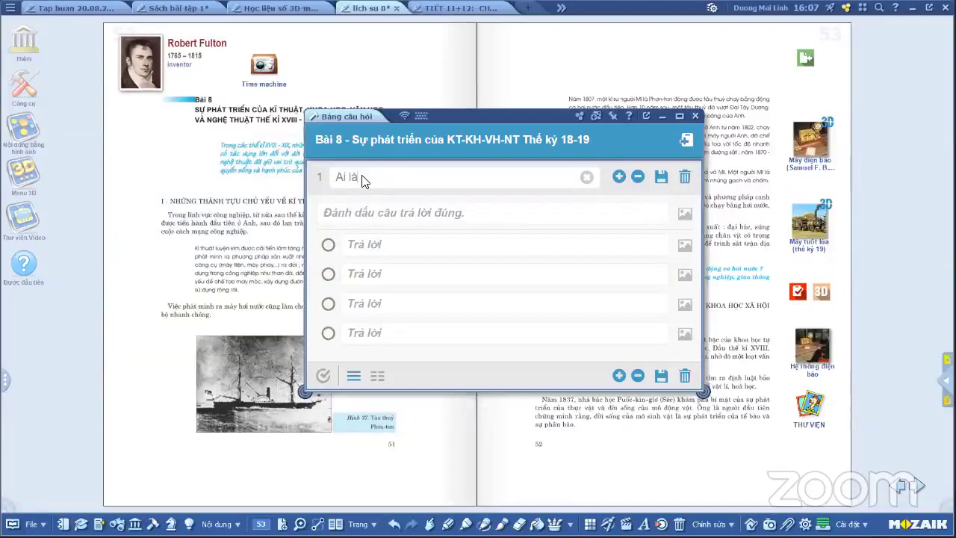
{"action": "type", "text": " người Ph"}
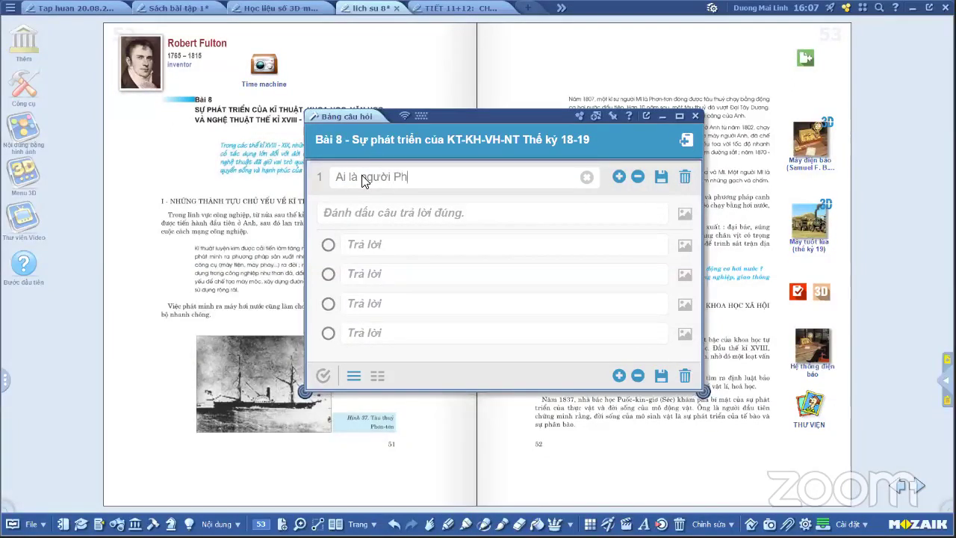
{"action": "type", "text": "át Minh"}
{"action": "key", "text": "BackSpace"}
{"action": "key", "text": "BackSpace"}
{"action": "key", "text": "BackSpace"}
{"action": "key", "text": "BackSpace"}
{"action": "key", "text": "BackSpace"}
{"action": "key", "text": "BackSpace"}
{"action": "key", "text": "BackSpace"}
{"action": "key", "text": "BackSpace"}
{"action": "key", "text": "BackSpace"}
{"action": "type", "text": "phát minh ra"}
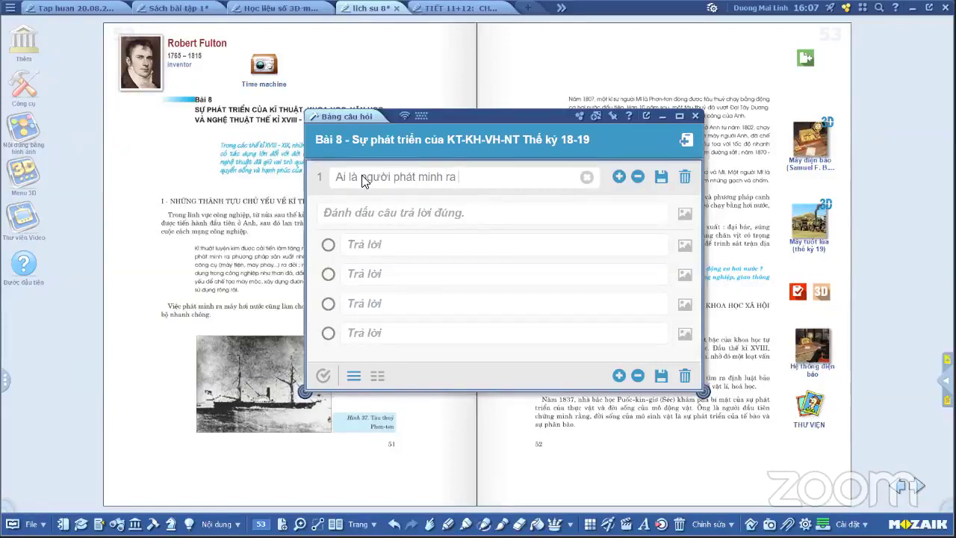
{"action": "type", "text": "Tàu thu"}
{"action": "type", "text": "ỷ"}
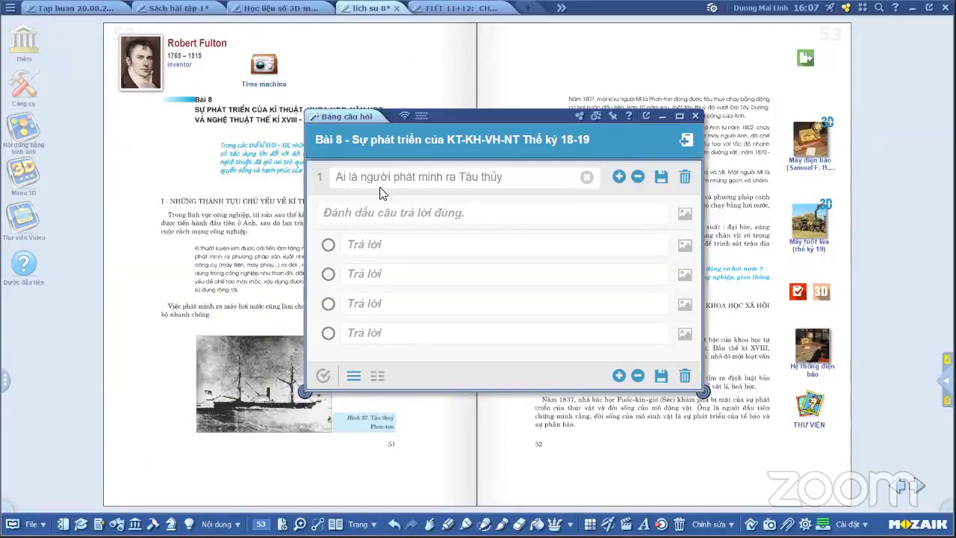
Enter "Robert Fulton" and "Samuel F.B" as the first two answer choices
{"action": "left_click", "coordinate": [371, 246]}
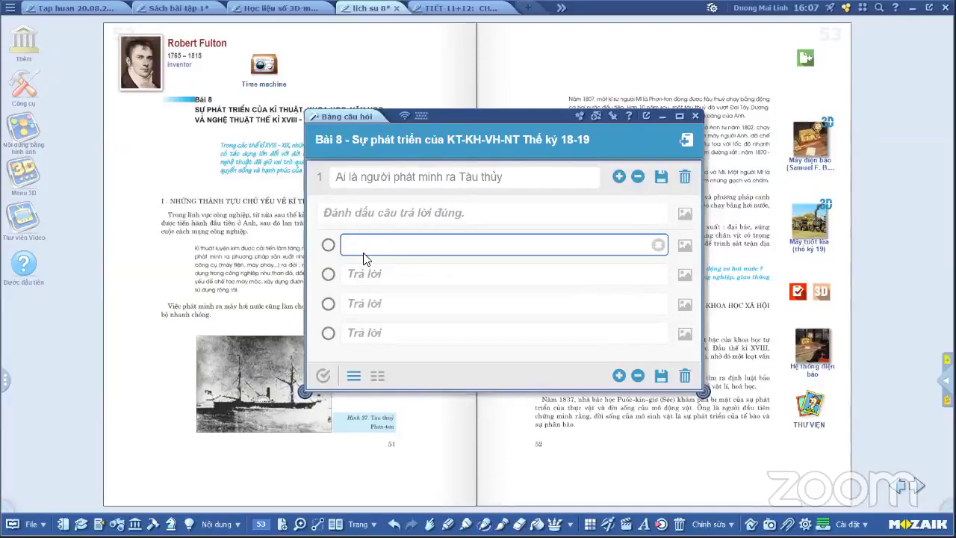
{"action": "type", "text": "R"}
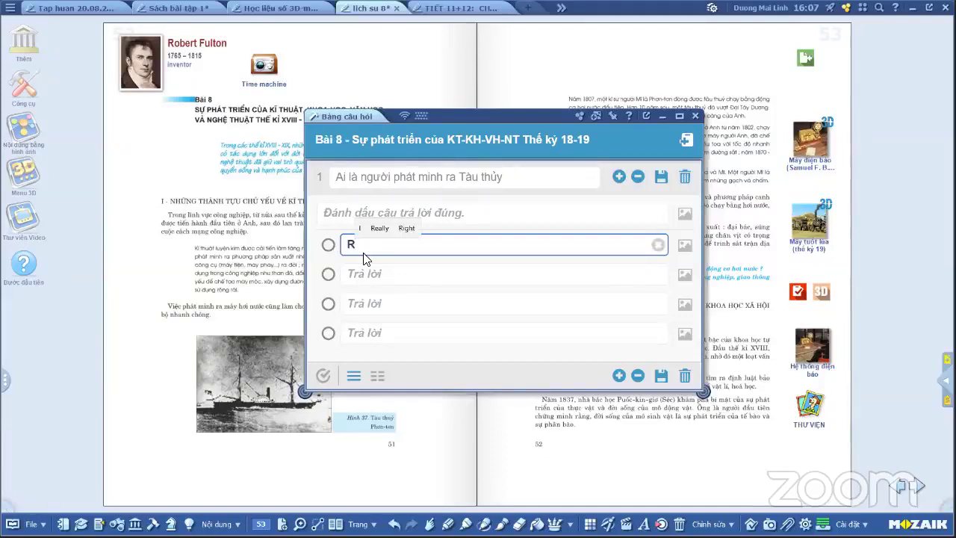
{"action": "type", "text": "obert"}
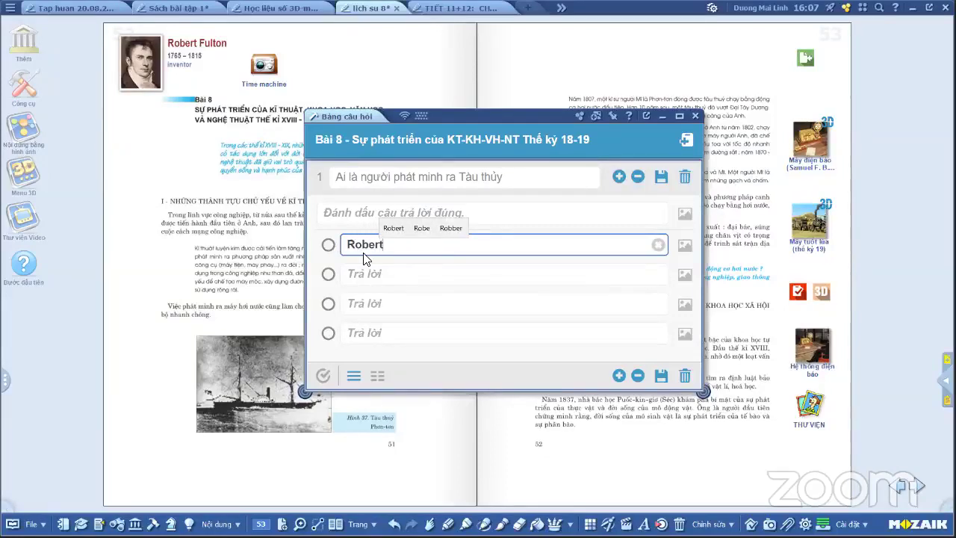
{"action": "type", "text": " Fulton"}
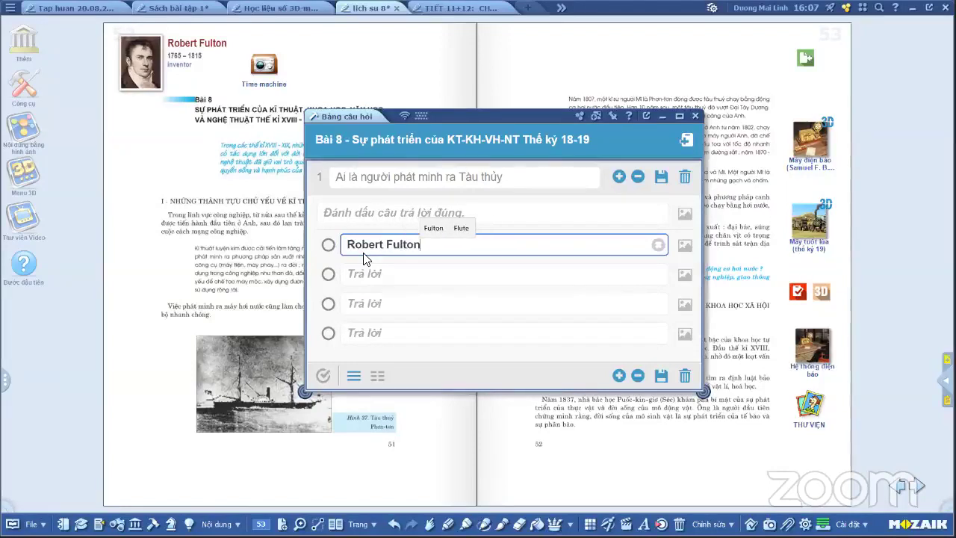
{"action": "left_click", "coordinate": [369, 289]}
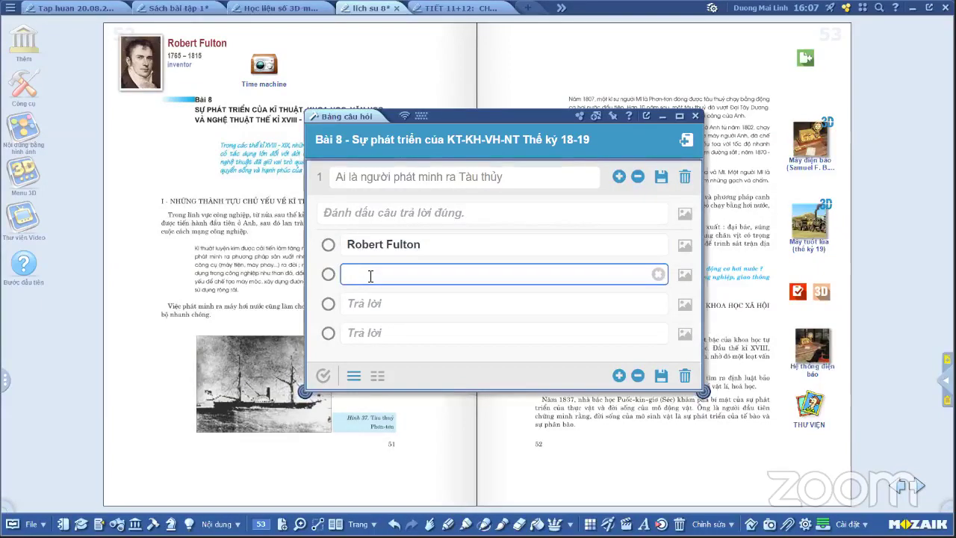
{"action": "type", "text": "Sma"}
{"action": "type", "text": "amuel"}
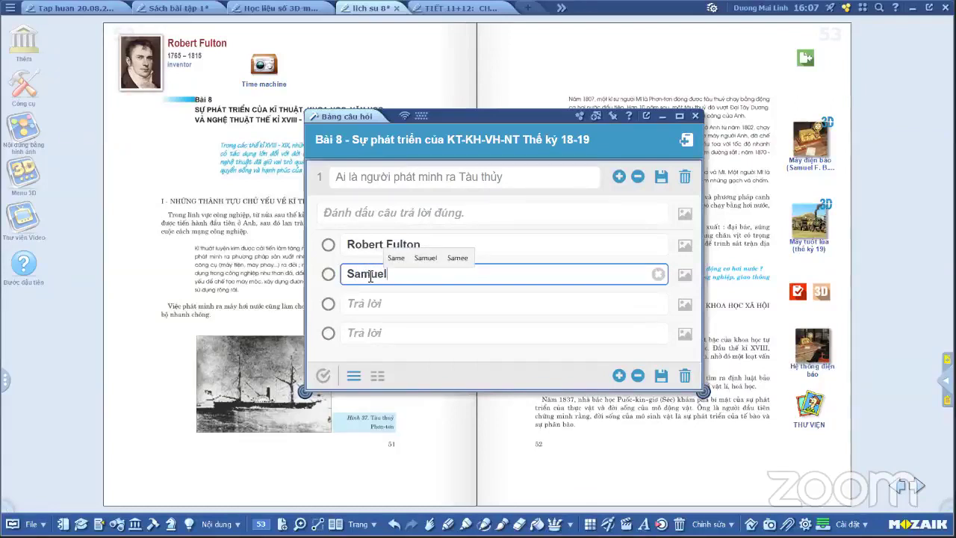
{"action": "type", "text": " F.B"}
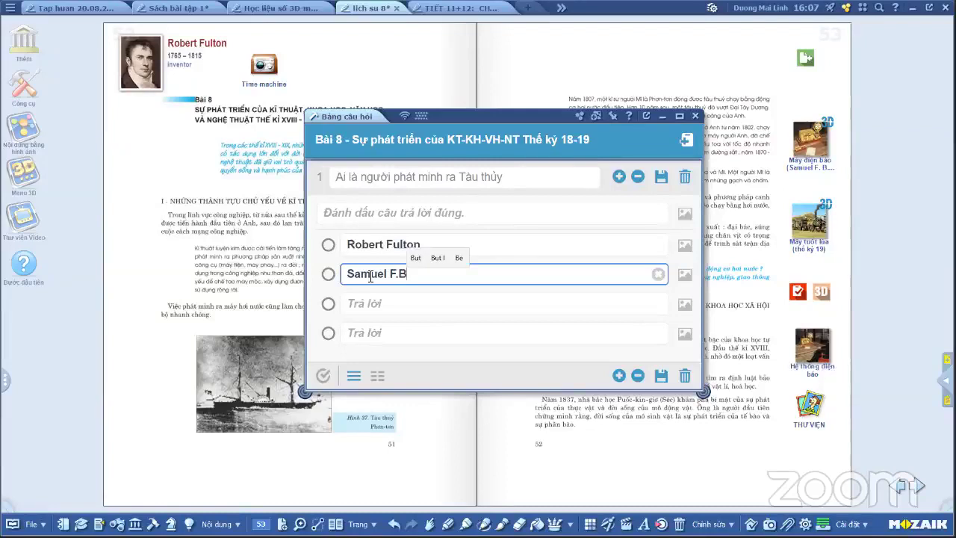
Fill in the third answer choice with "Lenin" and the fourth with "Đinh Bộ Linh"
{"action": "left_click", "coordinate": [381, 307]}
{"action": "type", "text": "K"}
{"action": "key", "text": "BackSpace"}
{"action": "type", "text": "Lenin"}
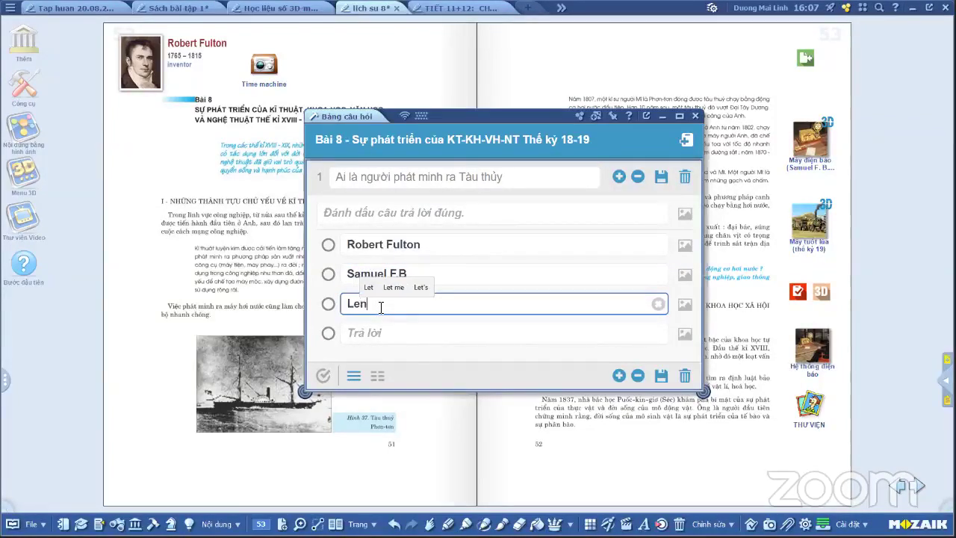
{"action": "left_click", "coordinate": [355, 335]}
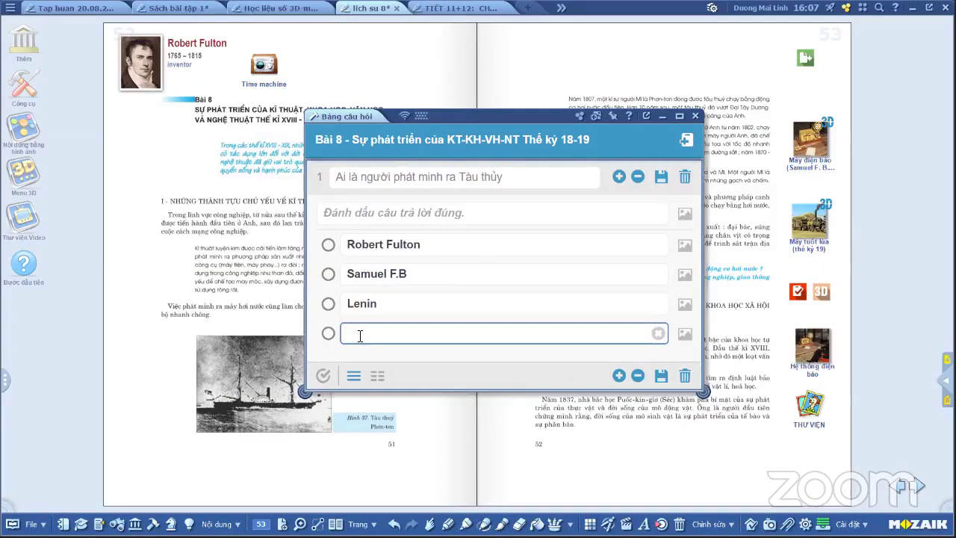
{"action": "type", "text": "Đinh"}
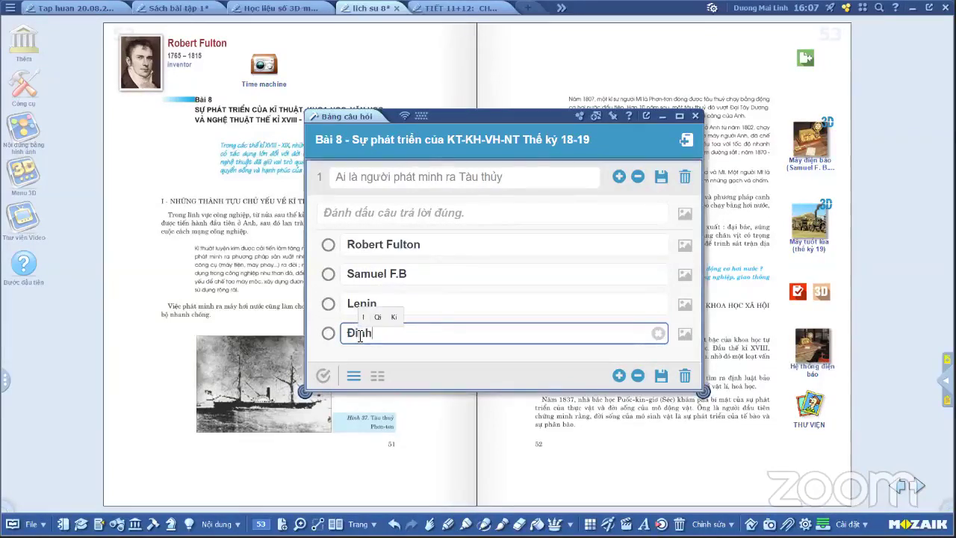
{"action": "type", "text": " Bôj Linh"}
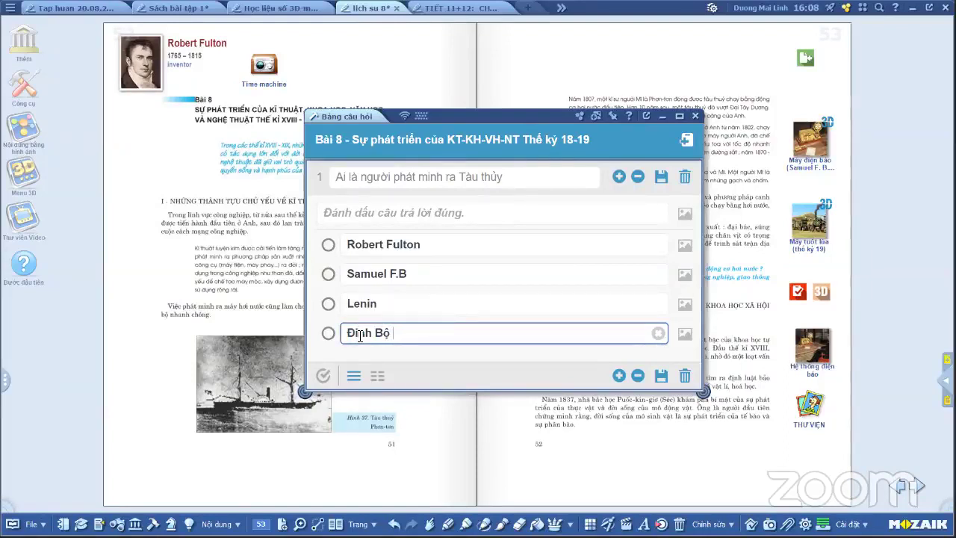
Correct the fourth answer choice to "Đinh Bộ Lĩnh" and mark Robert Fulton as the right answer
{"action": "type", "text": "x"}
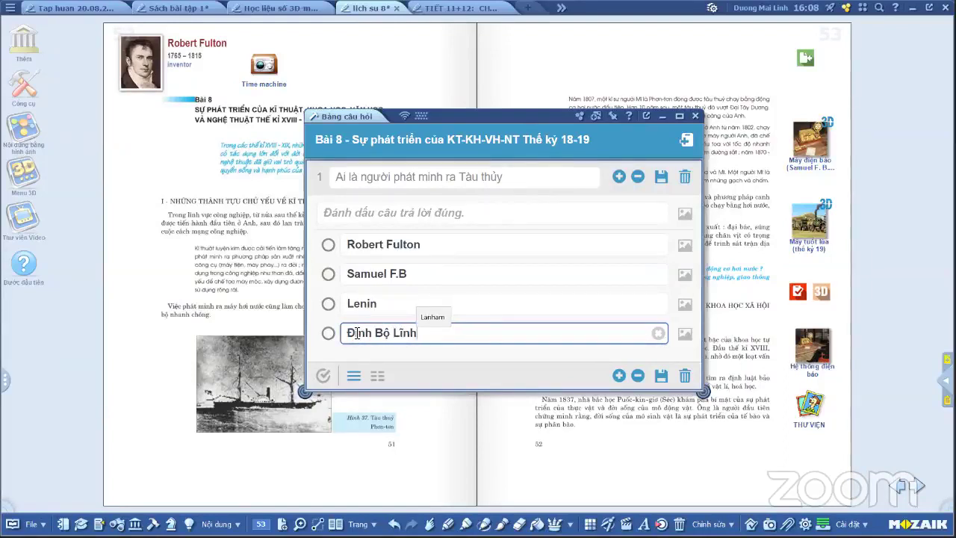
{"action": "left_click", "coordinate": [328, 245]}
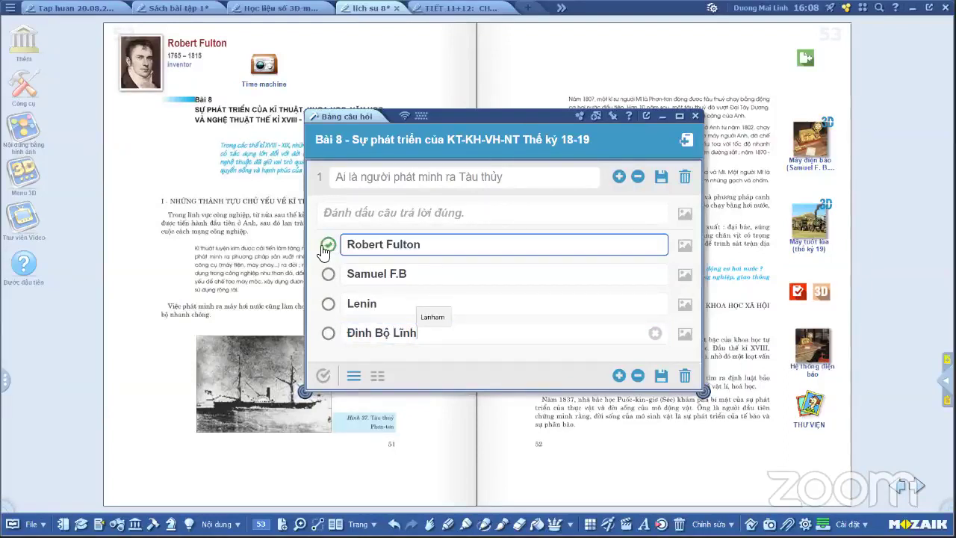
{"action": "left_click", "coordinate": [432, 360]}
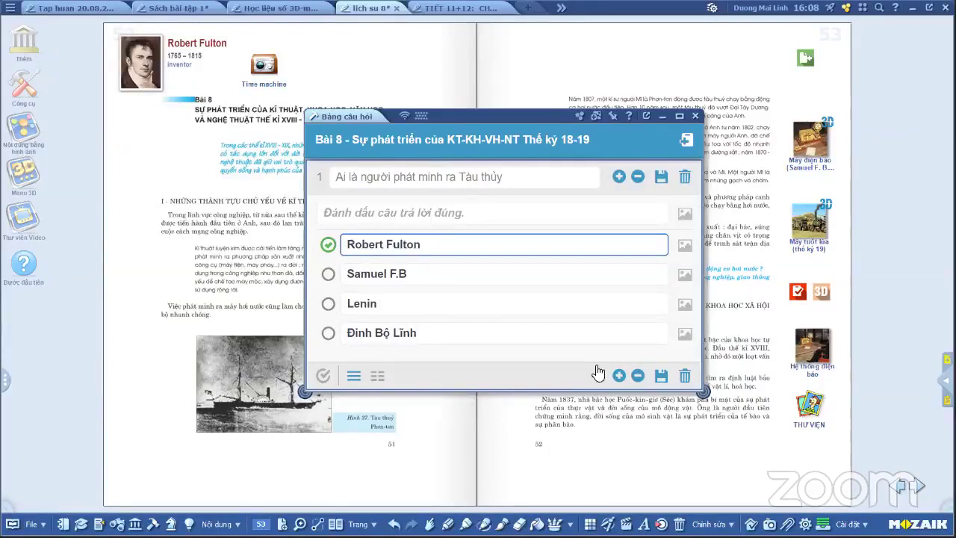
Arrange the answer choices of the first exercise in two columns and try to save the exercise
{"action": "left_click", "coordinate": [381, 377]}
{"action": "left_click", "coordinate": [379, 378]}
{"action": "left_click", "coordinate": [379, 377]}
{"action": "left_click", "coordinate": [661, 376]}
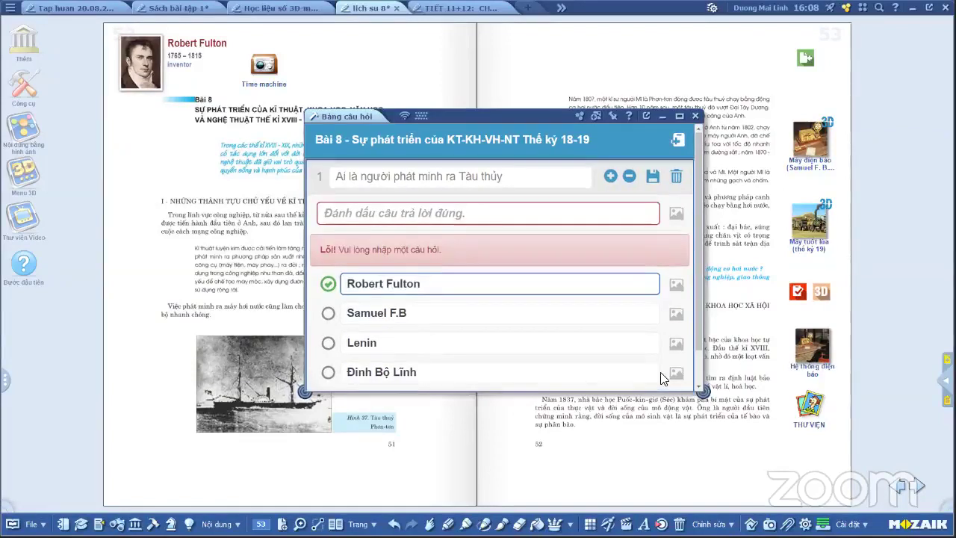
Enter "Chọn câu trả lời đúng" as the question text of the first exercise and save the exercise
{"action": "left_click", "coordinate": [384, 219]}
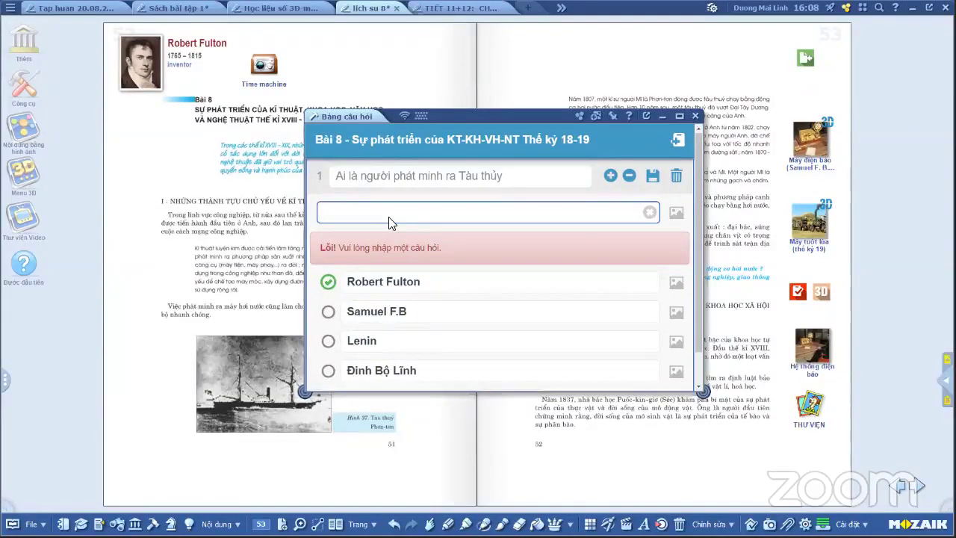
{"action": "type", "text": "C"}
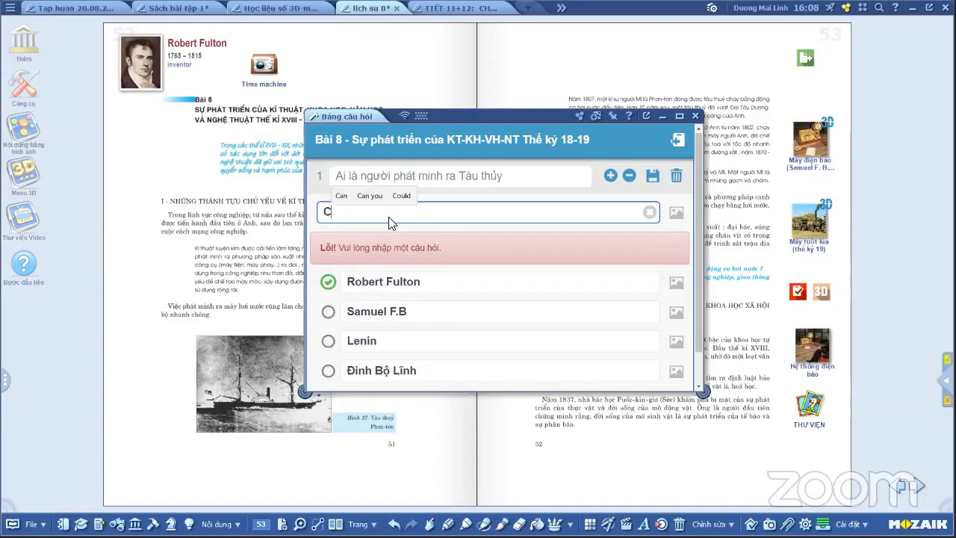
{"action": "type", "text": "họn caâu "}
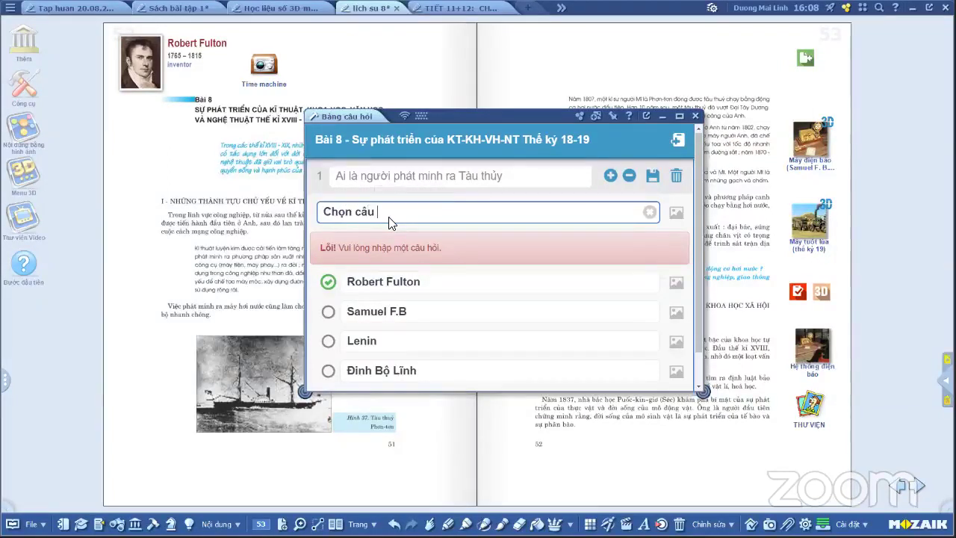
{"action": "type", "text": "tr"}
{"action": "type", "text": "ả lời d"}
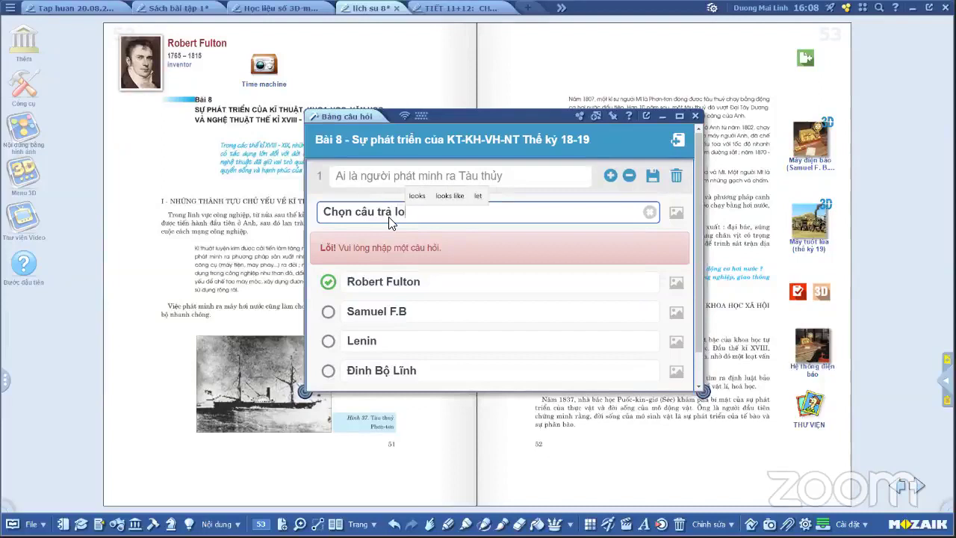
{"action": "type", "text": "duung"}
{"action": "key", "text": "BackSpace"}
{"action": "key", "text": "BackSpace"}
{"action": "type", "text": "ngs"}
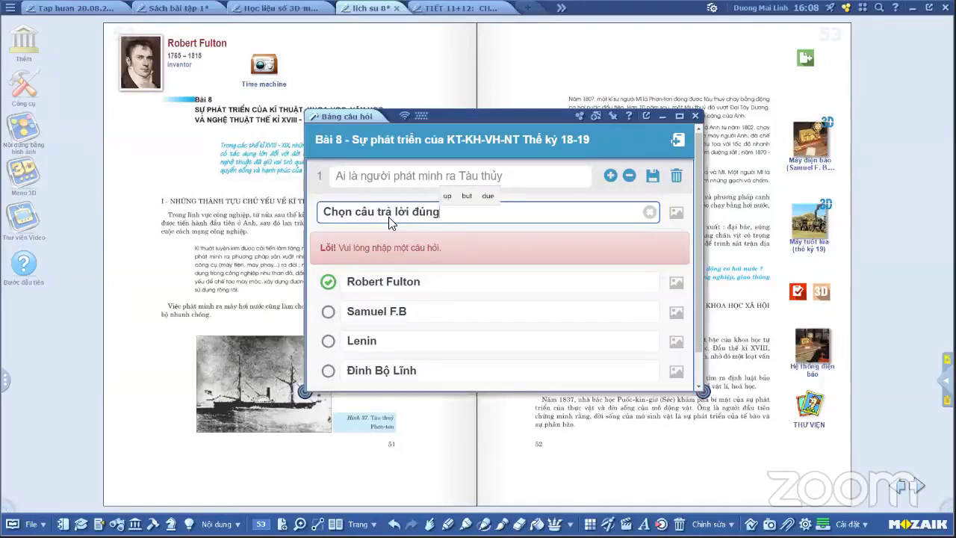
{"action": "scroll", "coordinate": [526, 330], "scroll_direction": "down", "scroll_amount": 1}
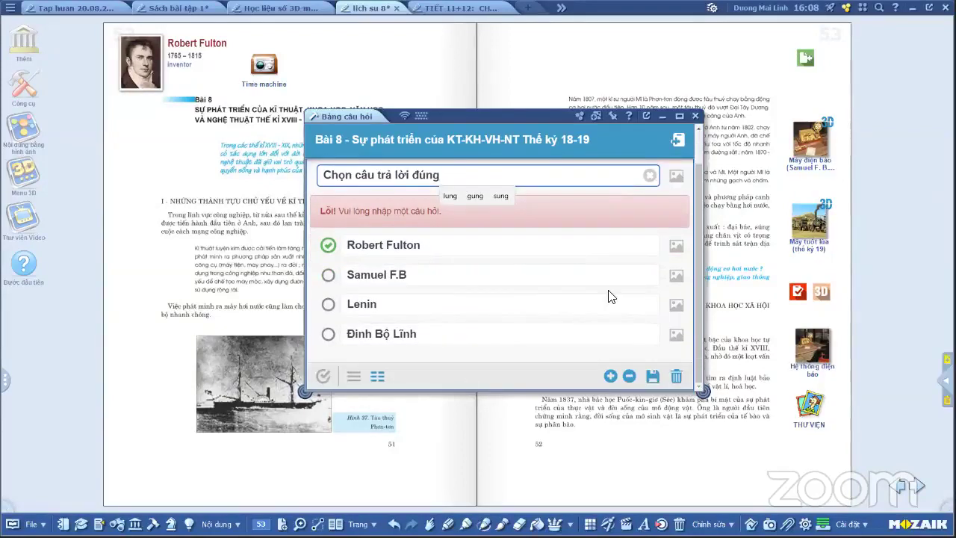
{"action": "left_click", "coordinate": [655, 378]}
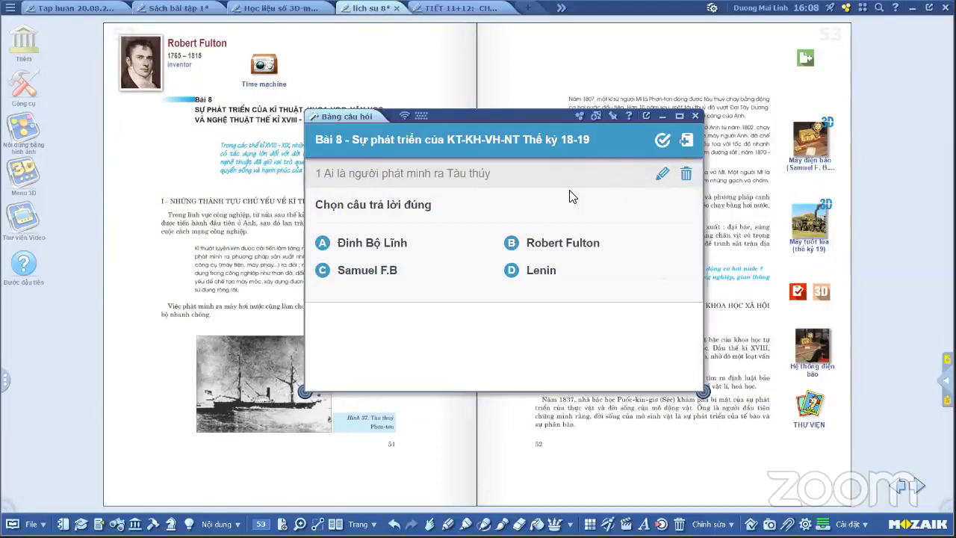
{"action": "left_click", "coordinate": [688, 140]}
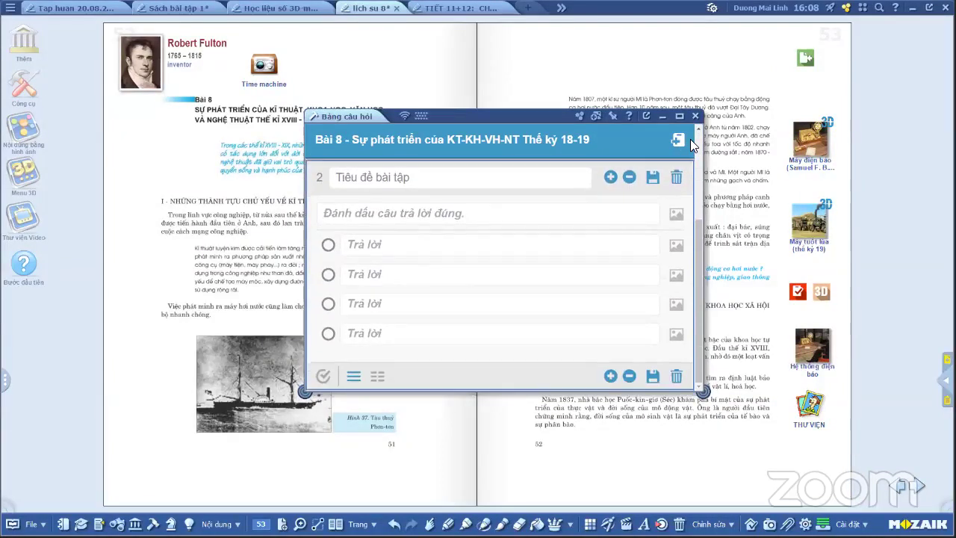
{"action": "left_click", "coordinate": [327, 378]}
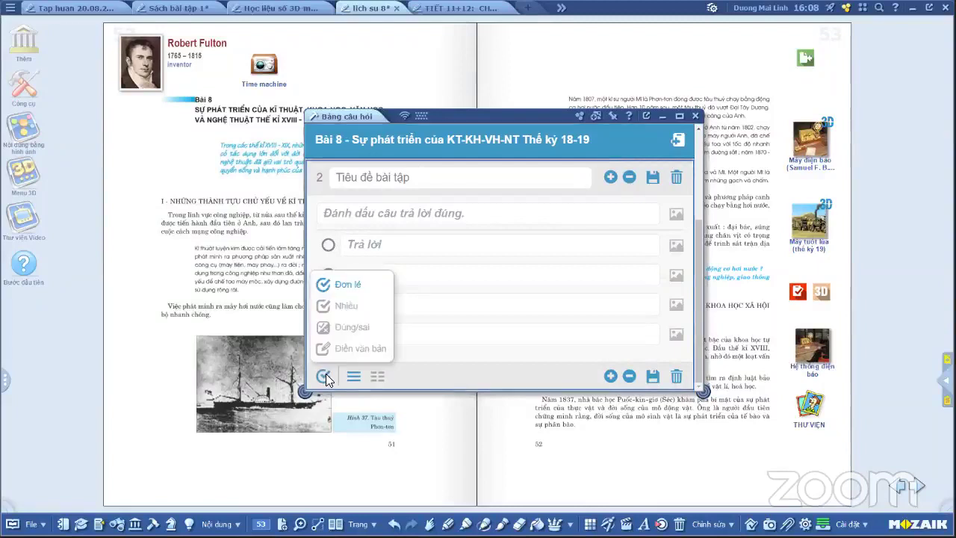
{"action": "left_click", "coordinate": [337, 308]}
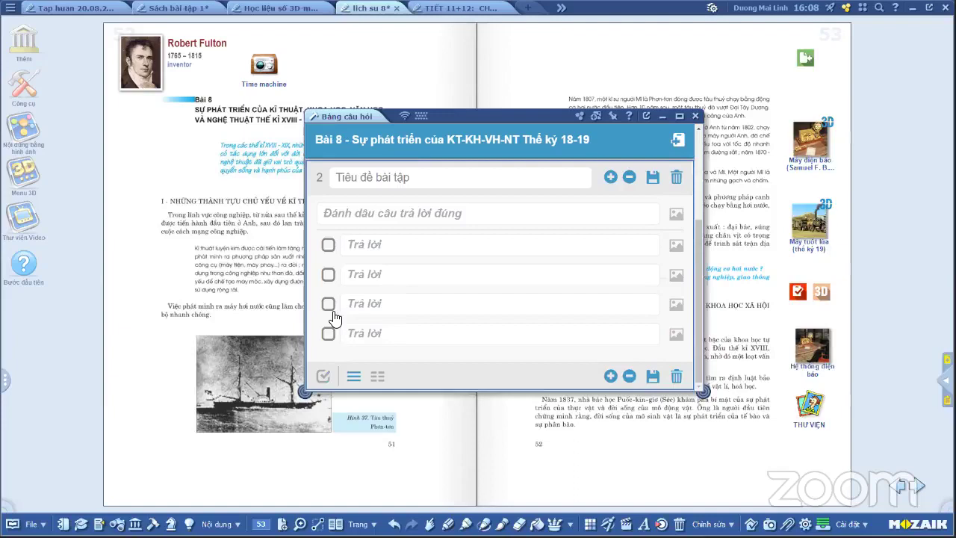
{"action": "left_click", "coordinate": [326, 378]}
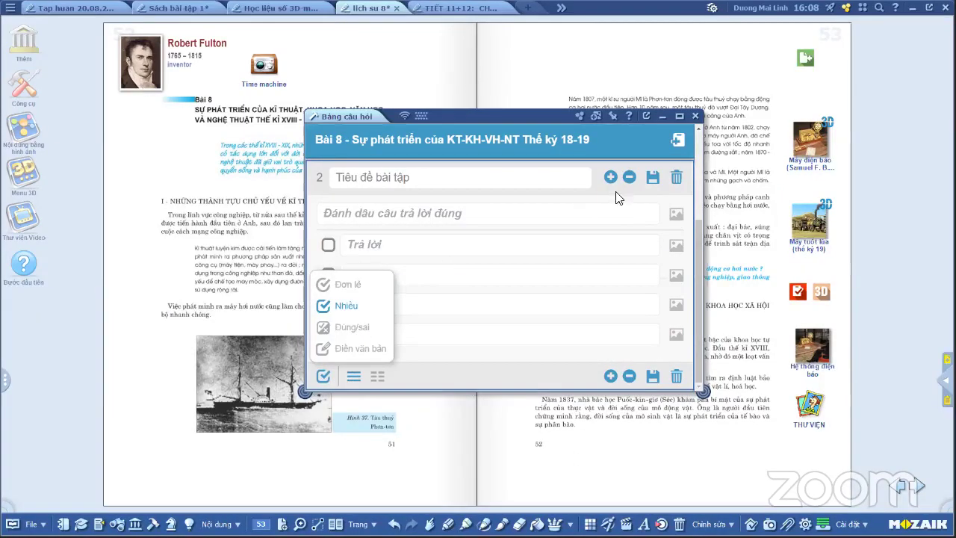
{"action": "left_click", "coordinate": [614, 117]}
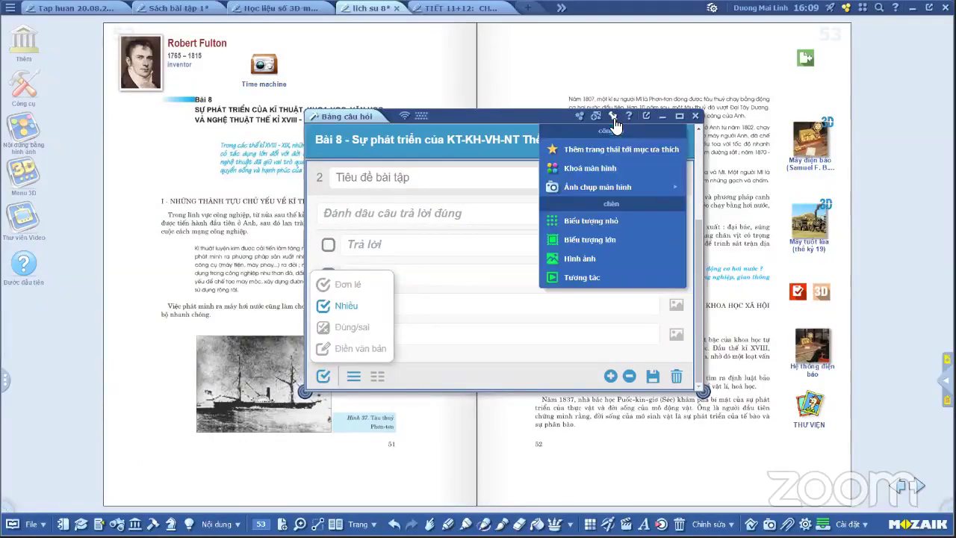
{"action": "left_click", "coordinate": [574, 239]}
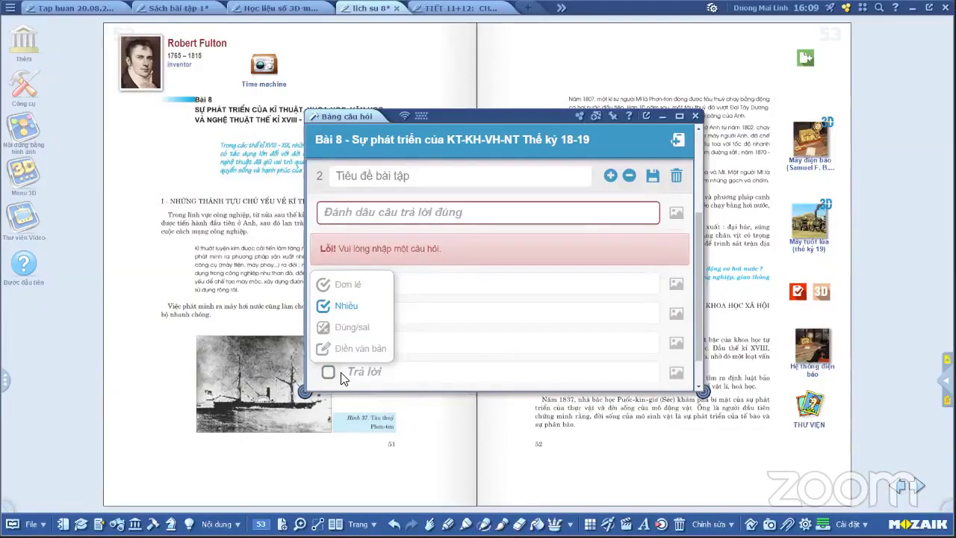
{"action": "left_click", "coordinate": [677, 177]}
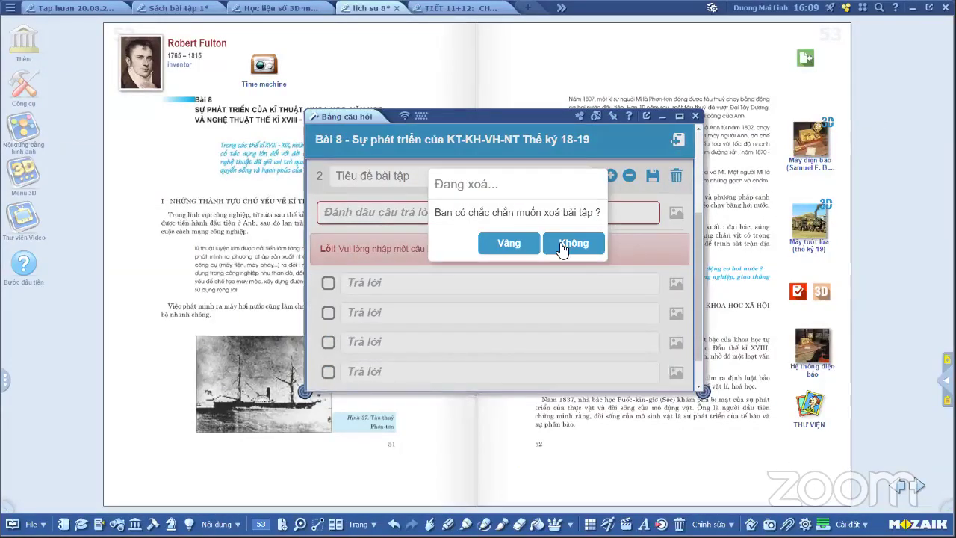
{"action": "left_click", "coordinate": [521, 245]}
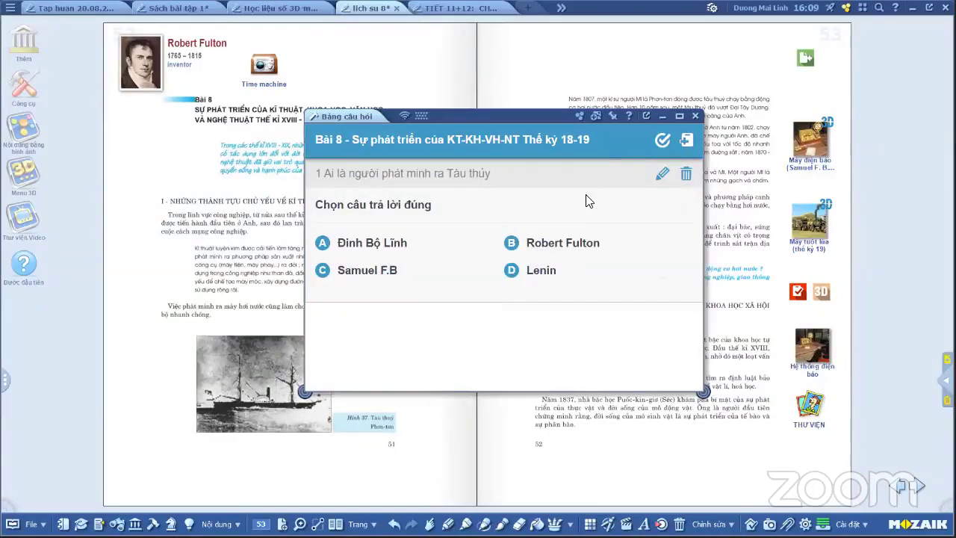
Pin the Bảng câu hỏi sheet to the page as a large icon beside the "Kĩ thuật luyện kim" paragraph on page 51
{"action": "left_click", "coordinate": [612, 116]}
{"action": "left_click", "coordinate": [579, 240]}
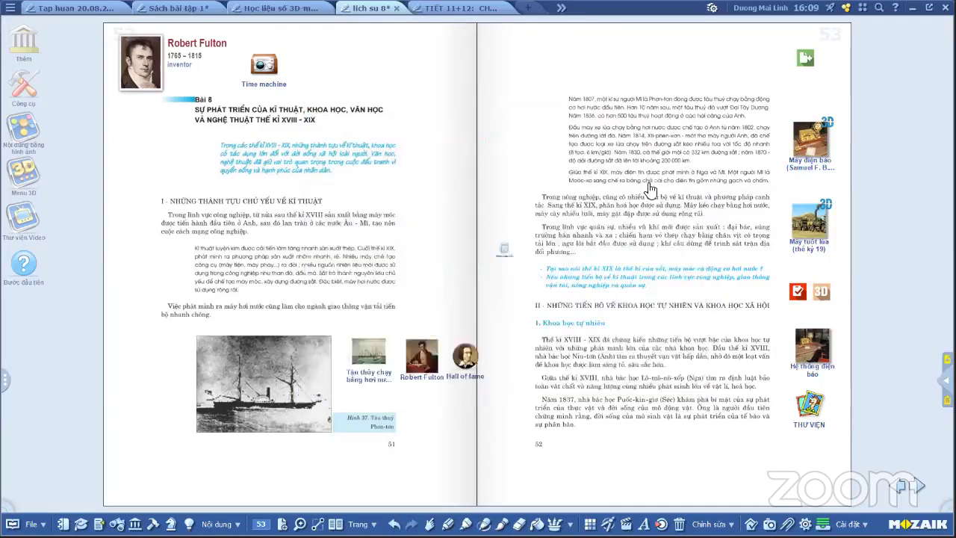
{"action": "left_click_drag", "start_coordinate": [504, 245], "coordinate": [138, 268]}
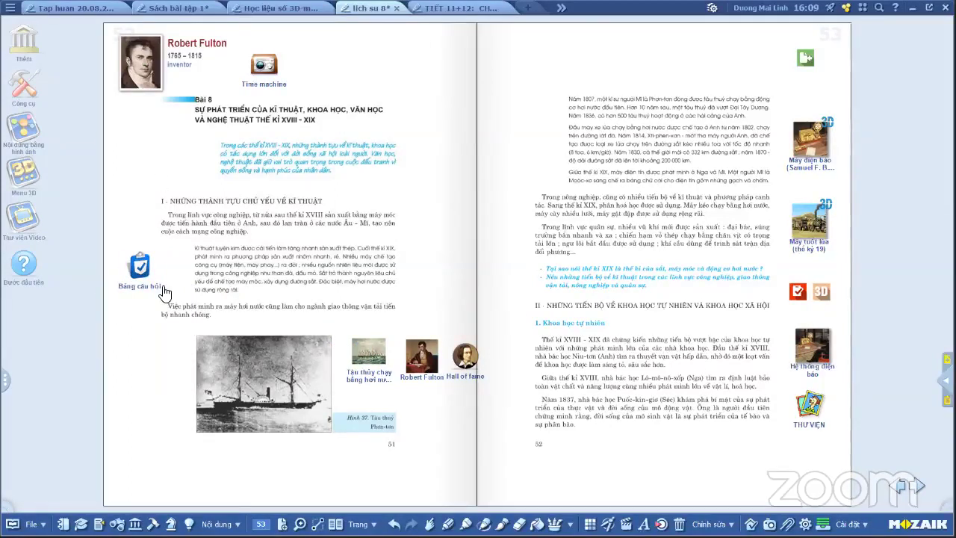
Look through the whole list of available tools for a stopwatch
{"action": "left_click", "coordinate": [153, 524]}
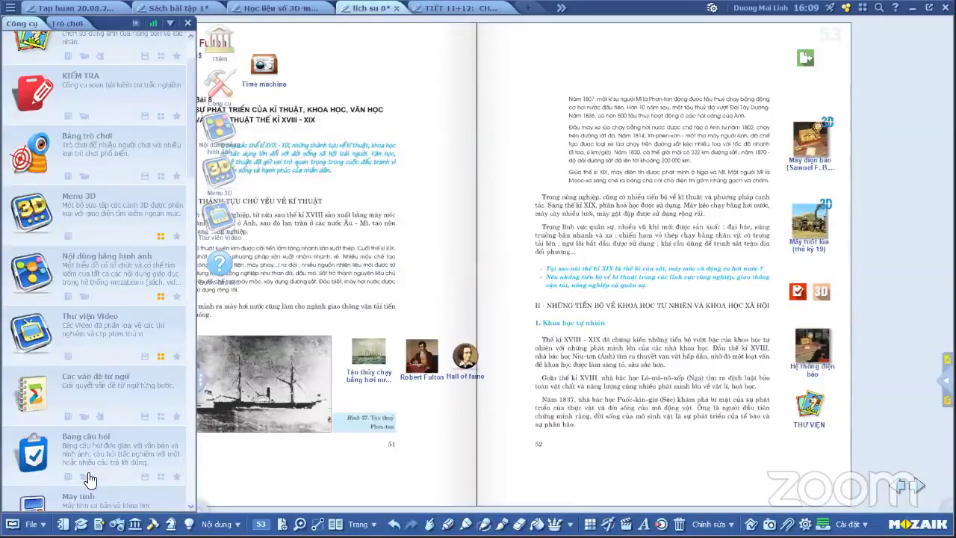
{"action": "scroll", "coordinate": [90, 478], "scroll_direction": "down", "scroll_amount": 3}
{"action": "scroll", "coordinate": [90, 478], "scroll_direction": "down", "scroll_amount": 10}
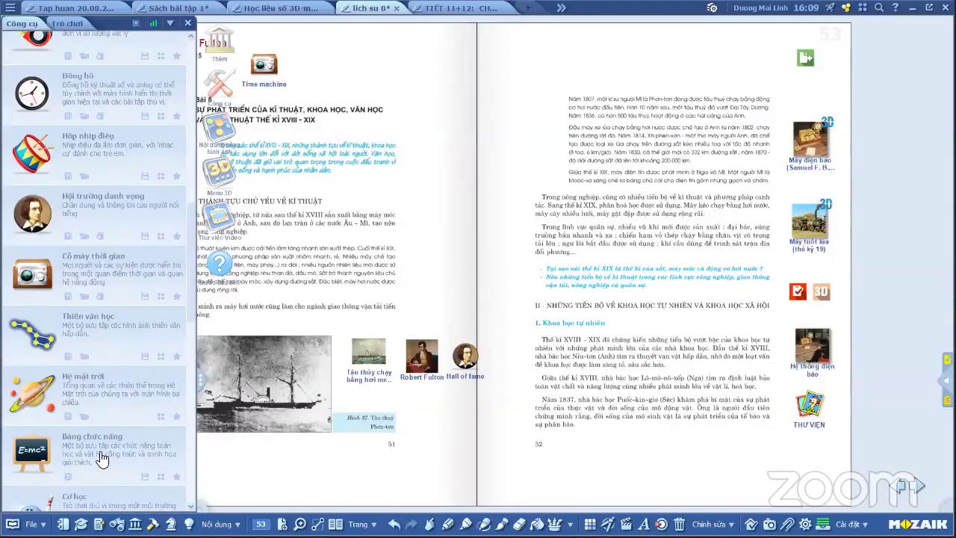
{"action": "scroll", "coordinate": [105, 459], "scroll_direction": "down", "scroll_amount": 4}
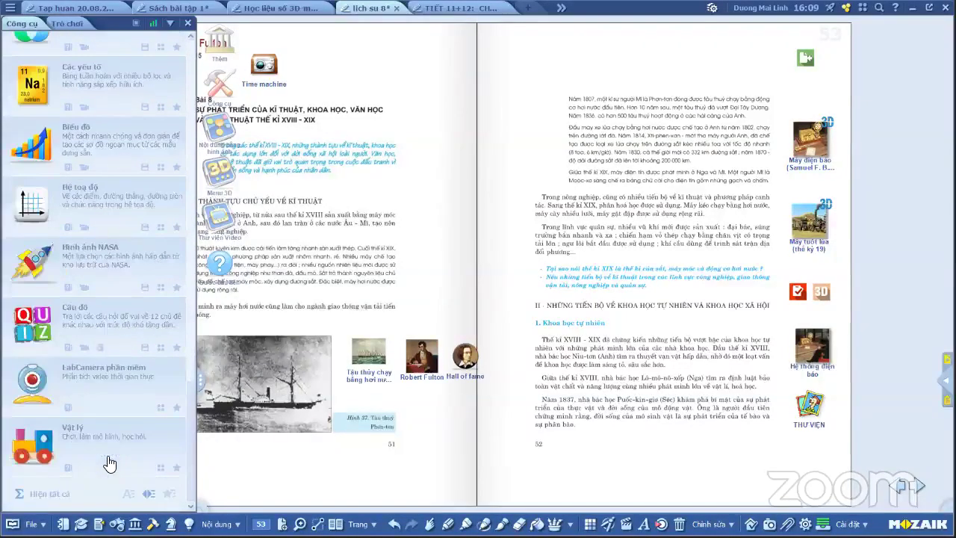
{"action": "scroll", "coordinate": [107, 461], "scroll_direction": "up", "scroll_amount": 10}
{"action": "scroll", "coordinate": [109, 463], "scroll_direction": "up", "scroll_amount": 5}
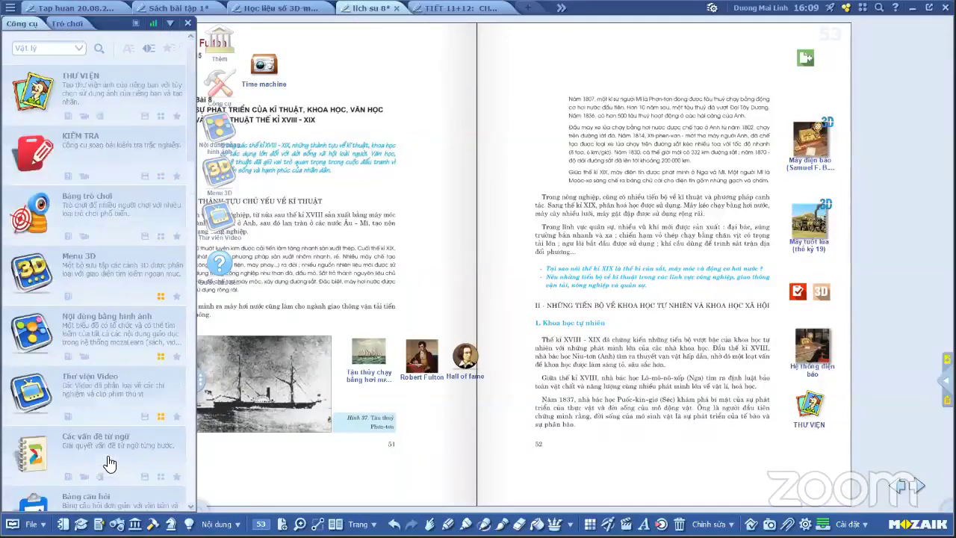
{"action": "scroll", "coordinate": [109, 457], "scroll_direction": "down", "scroll_amount": 3}
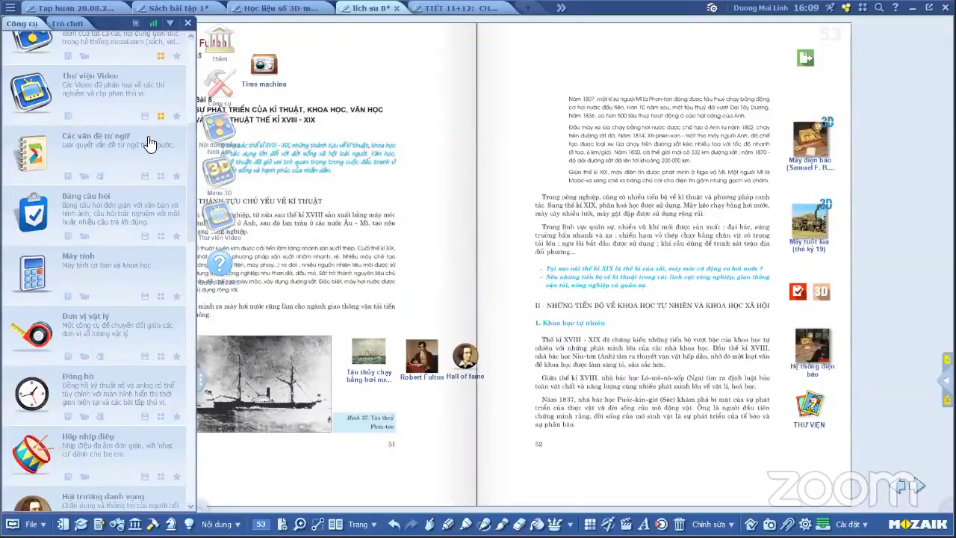
{"action": "left_click", "coordinate": [170, 23]}
{"action": "left_click", "coordinate": [122, 59]}
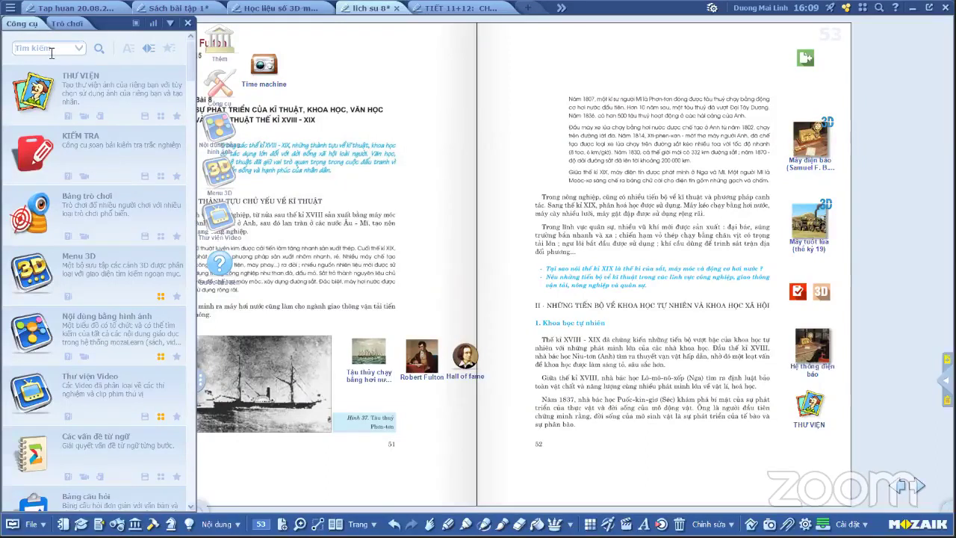
Search the tools for "bấm" and place Đồng hồ bấm giờ across the upper middle of the page spread
{"action": "left_click", "coordinate": [52, 53]}
{"action": "type", "text": "bấm"}
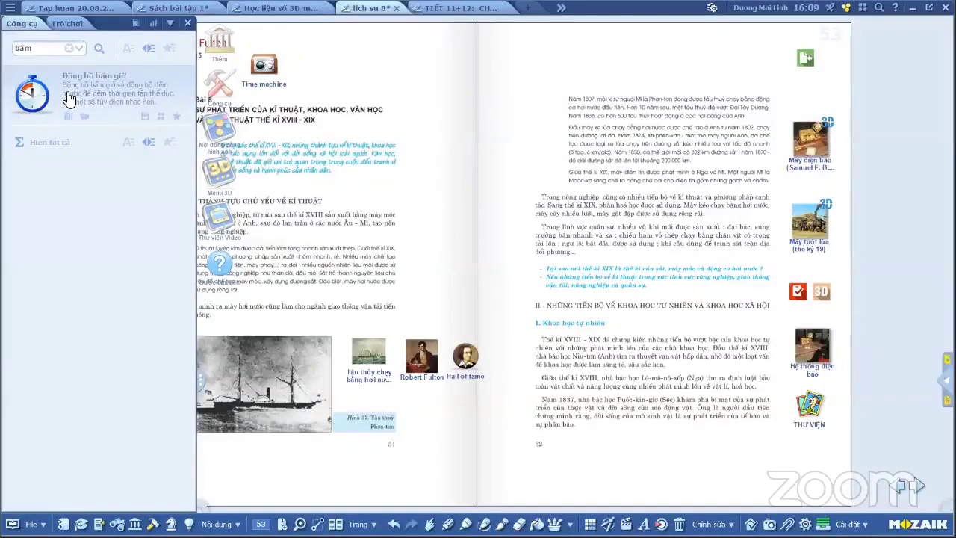
{"action": "left_click_drag", "start_coordinate": [46, 92], "coordinate": [470, 112]}
{"action": "left_click", "coordinate": [189, 23]}
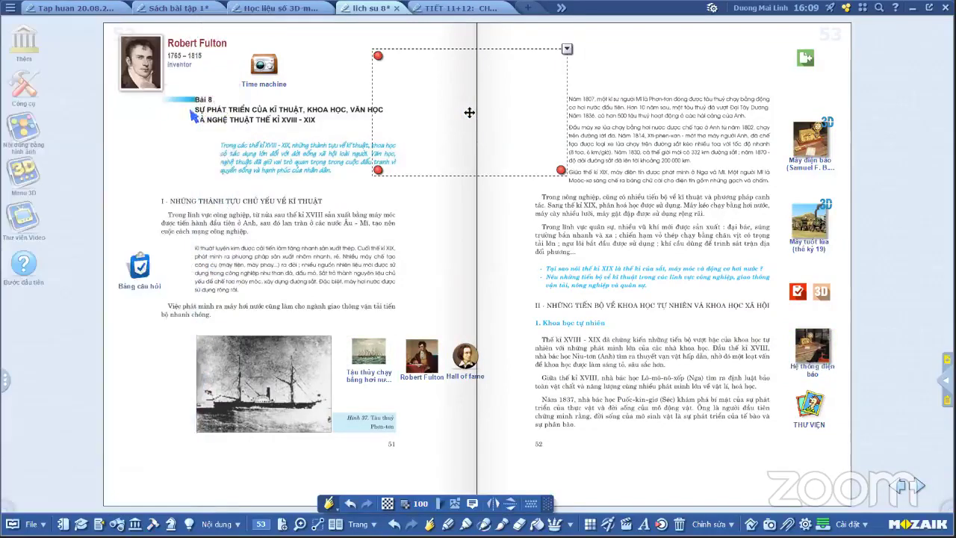
Open the placed stopwatch as a small window and move it to the upper middle of the spread
{"action": "left_click", "coordinate": [567, 49]}
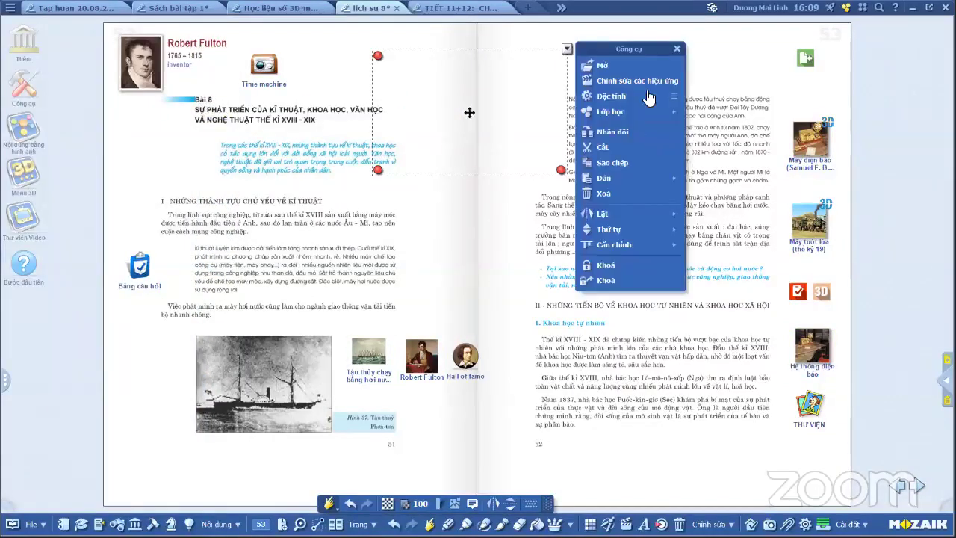
{"action": "left_click", "coordinate": [603, 67]}
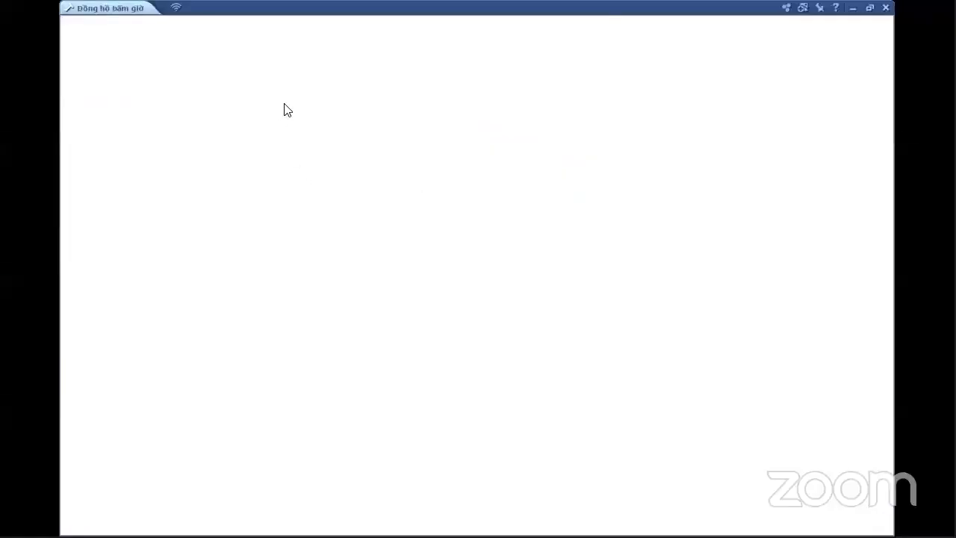
{"action": "left_click", "coordinate": [870, 8]}
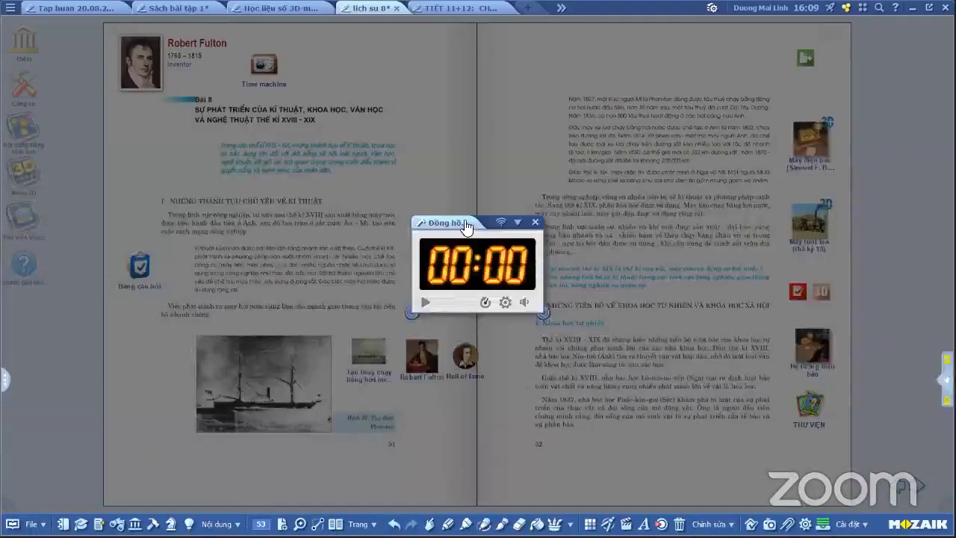
{"action": "left_click_drag", "start_coordinate": [477, 211], "coordinate": [444, 129]}
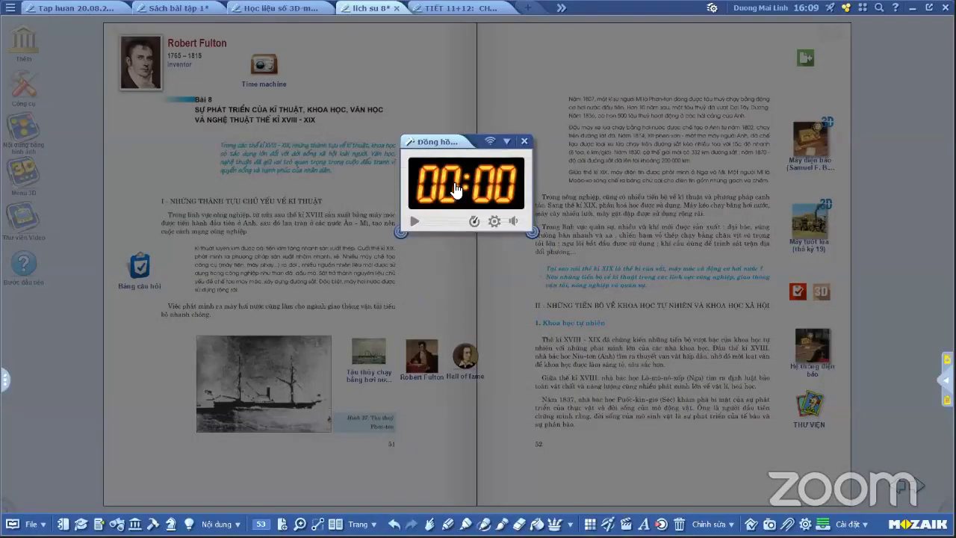
Try out the alarm sounds, set the stopwatch to 3 minutes with sound 1, start the countdown, and move its window higher up the spread
{"action": "left_click", "coordinate": [495, 221]}
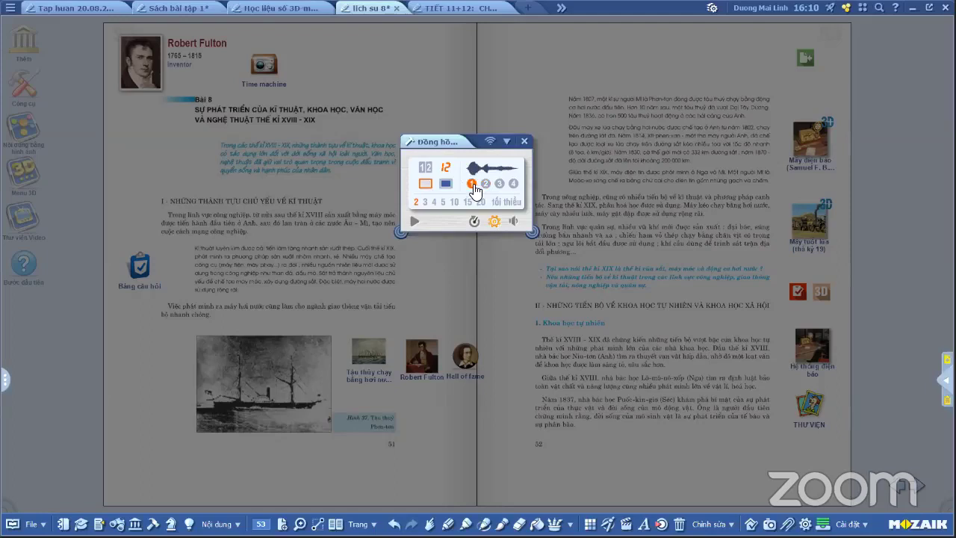
{"action": "left_click", "coordinate": [499, 184]}
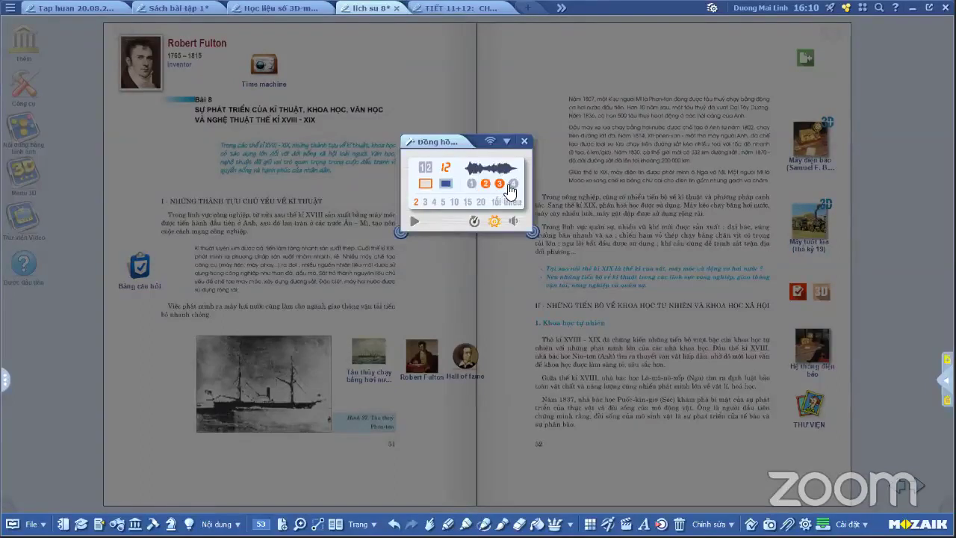
{"action": "left_click", "coordinate": [472, 184]}
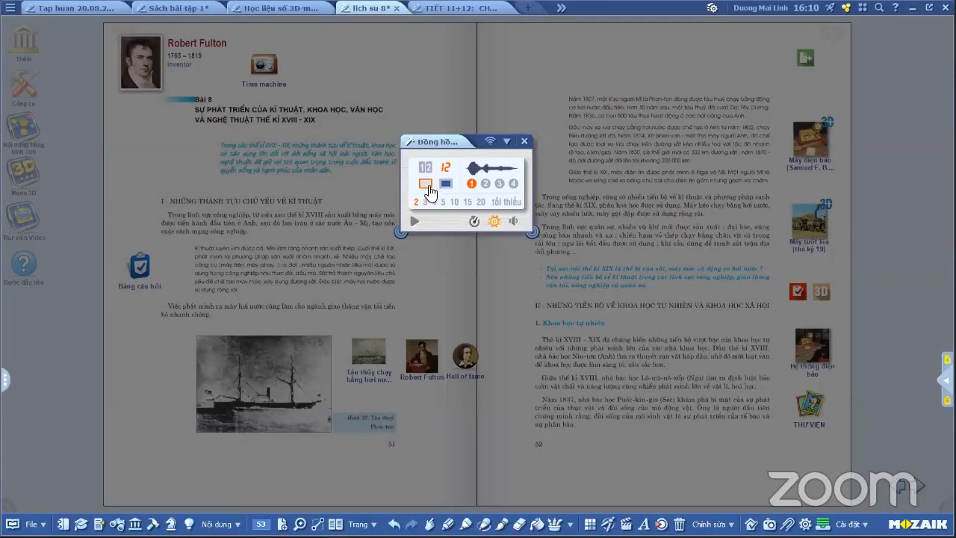
{"action": "left_click", "coordinate": [424, 202]}
{"action": "left_click", "coordinate": [416, 222]}
{"action": "left_click_drag", "start_coordinate": [464, 146], "coordinate": [465, 68]}
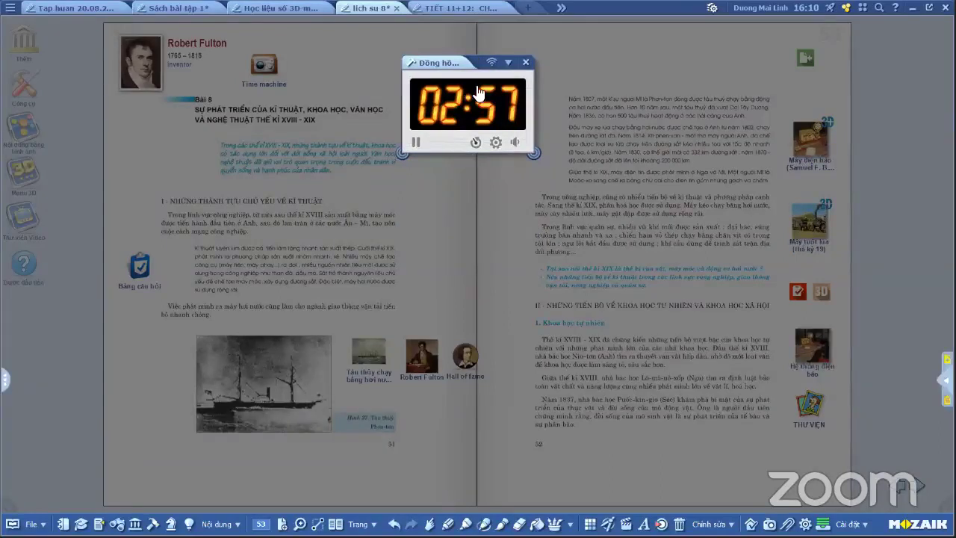
Preview the other alarm sounds, choose sound 4, and start a 2-minute countdown on the stopwatch
{"action": "left_click", "coordinate": [496, 142]}
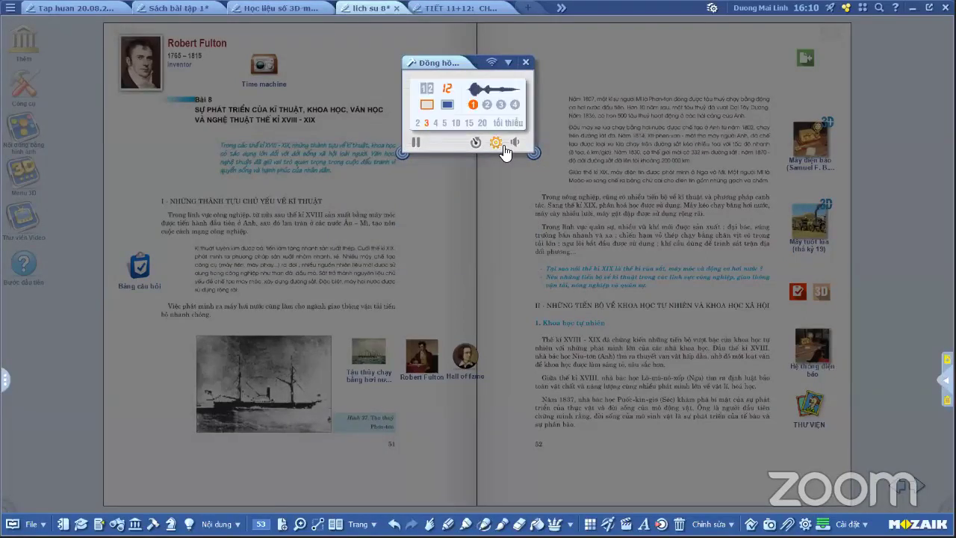
{"action": "left_click", "coordinate": [495, 90]}
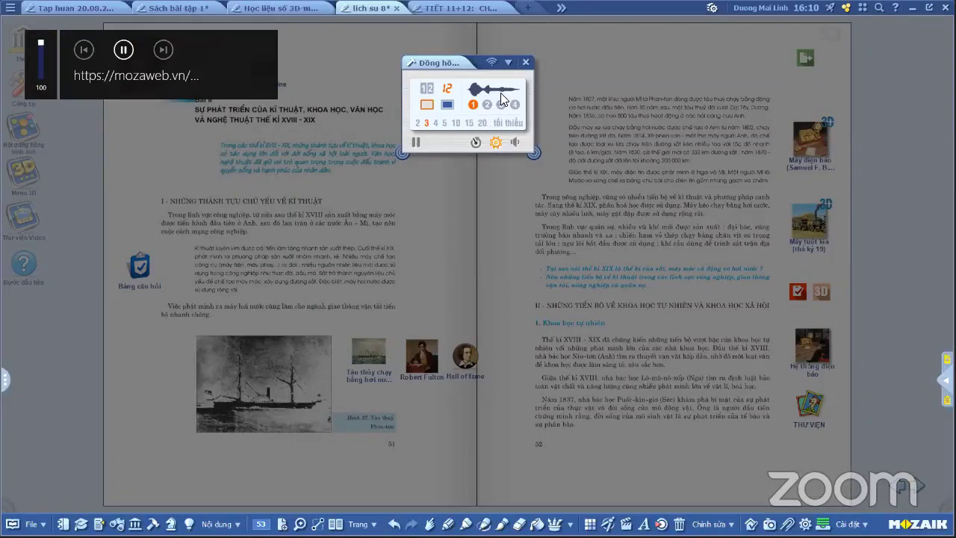
{"action": "left_click", "coordinate": [488, 109]}
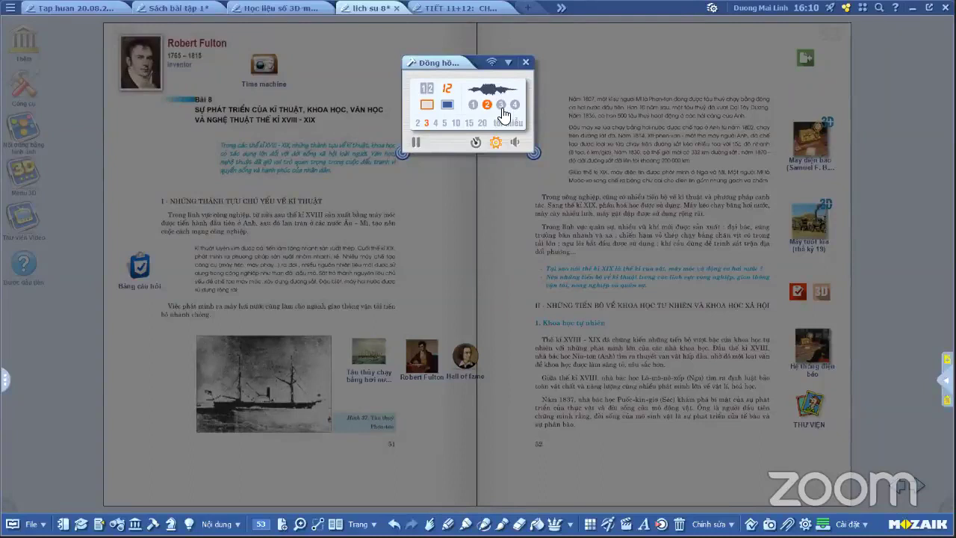
{"action": "left_click", "coordinate": [502, 106]}
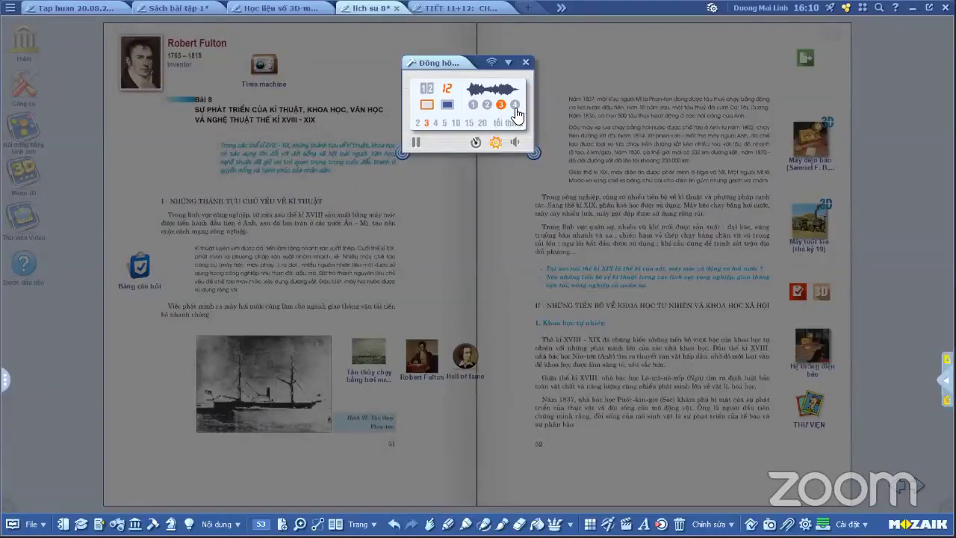
{"action": "left_click", "coordinate": [515, 106]}
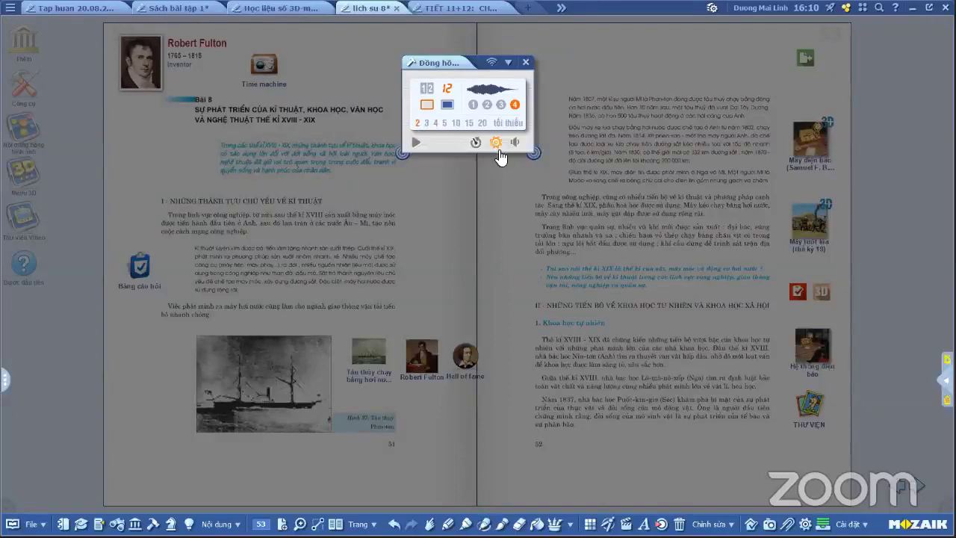
{"action": "left_click", "coordinate": [415, 142]}
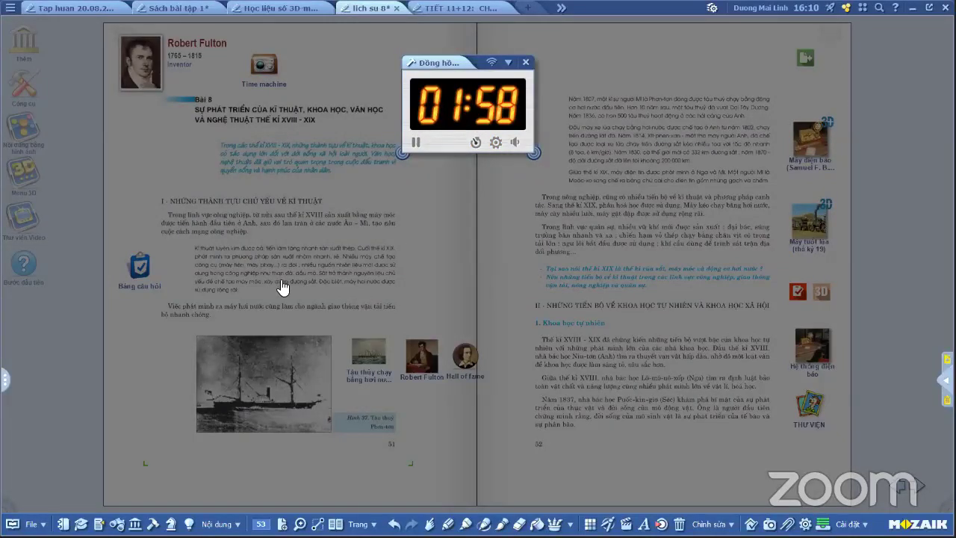
Turn on the stopwatch's sound, return to the time display, and pause the countdown
{"action": "left_click", "coordinate": [495, 143]}
{"action": "left_click", "coordinate": [495, 143]}
{"action": "left_click", "coordinate": [496, 143]}
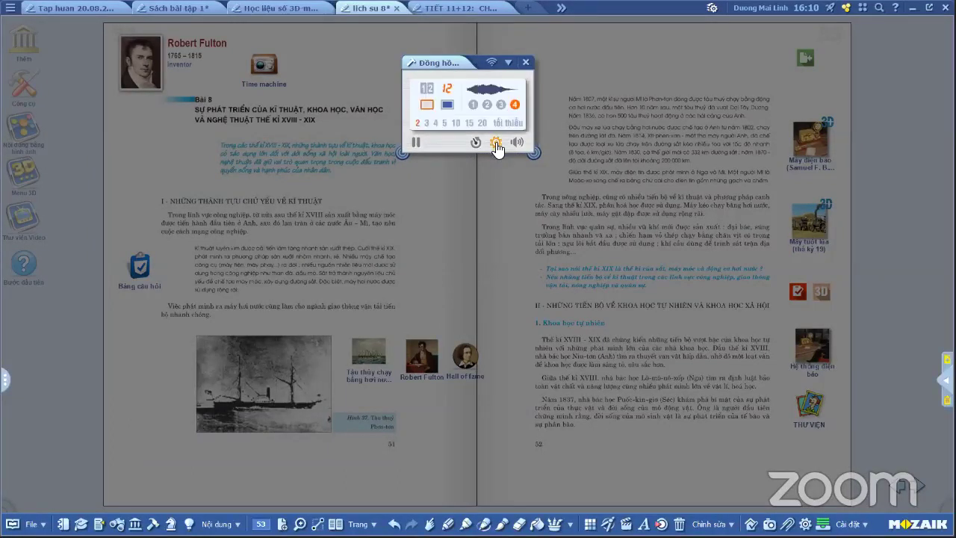
{"action": "left_click", "coordinate": [496, 144]}
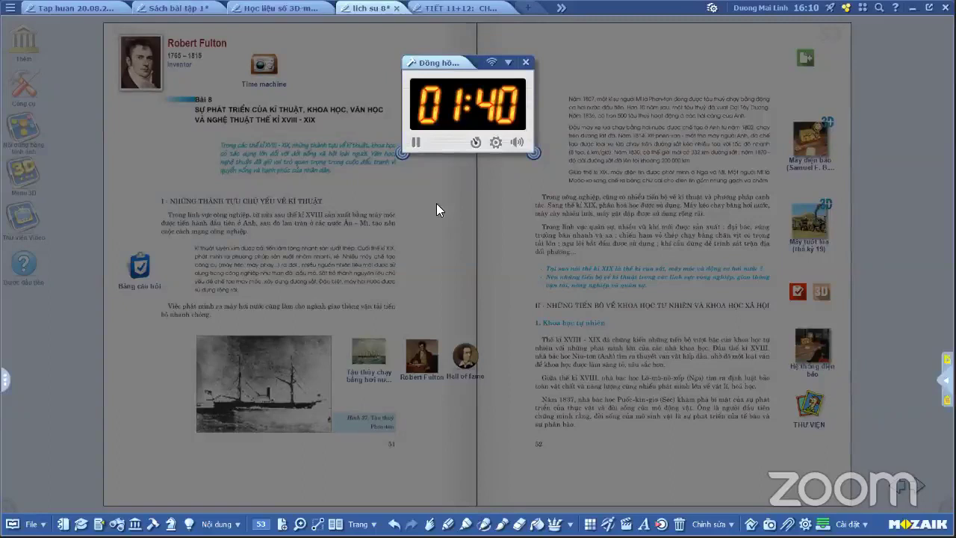
{"action": "left_click", "coordinate": [416, 142]}
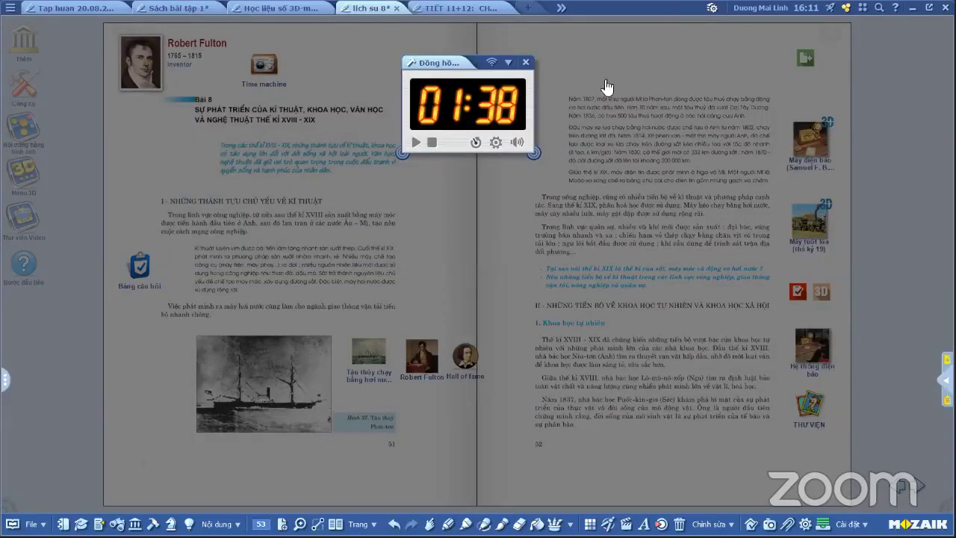
Pin Đồng hồ bấm giờ to page 51 as an icon to the right of Time machine, above the Bài 8 title
{"action": "mouse_move", "coordinate": [455, 64]}
{"action": "left_mouse_down"}
{"action": "mouse_move", "coordinate": [478, 57]}
{"action": "mouse_move", "coordinate": [472, 66]}
{"action": "left_mouse_up"}
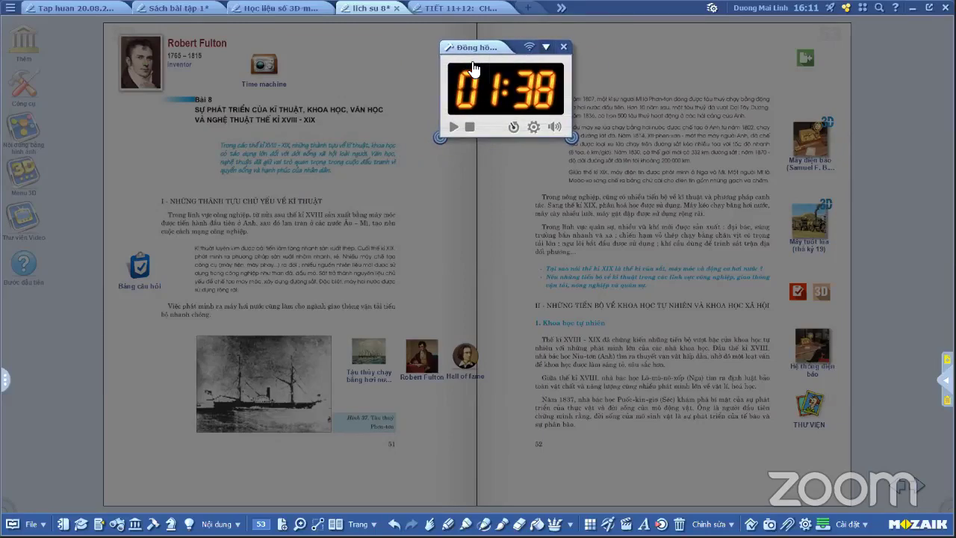
{"action": "left_click", "coordinate": [546, 46]}
{"action": "mouse_move", "coordinate": [585, 125]}
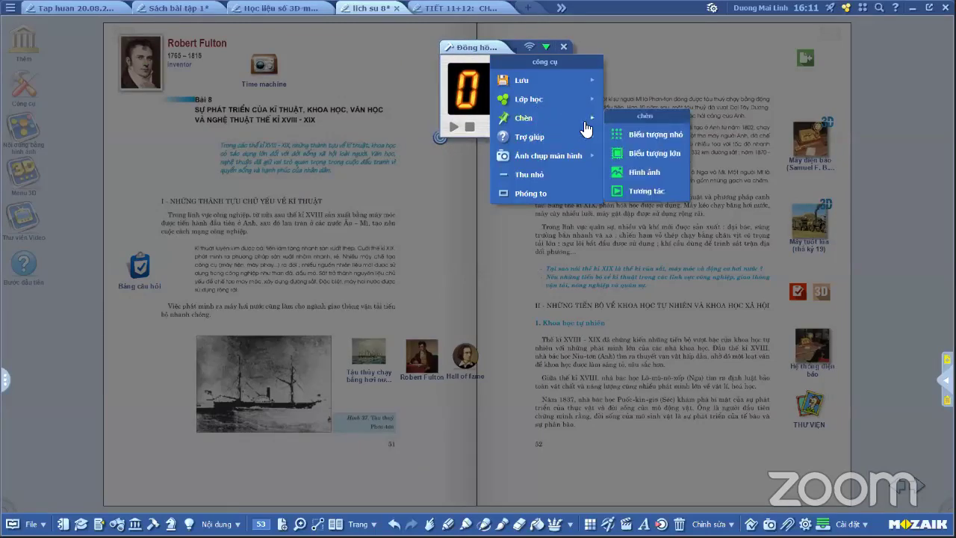
{"action": "left_click", "coordinate": [641, 172]}
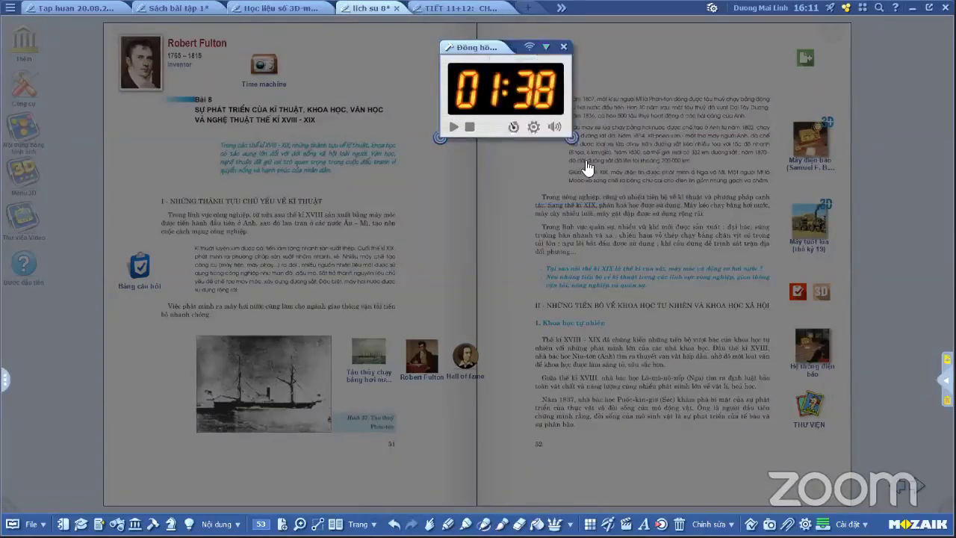
{"action": "left_click_drag", "start_coordinate": [505, 82], "coordinate": [398, 71]}
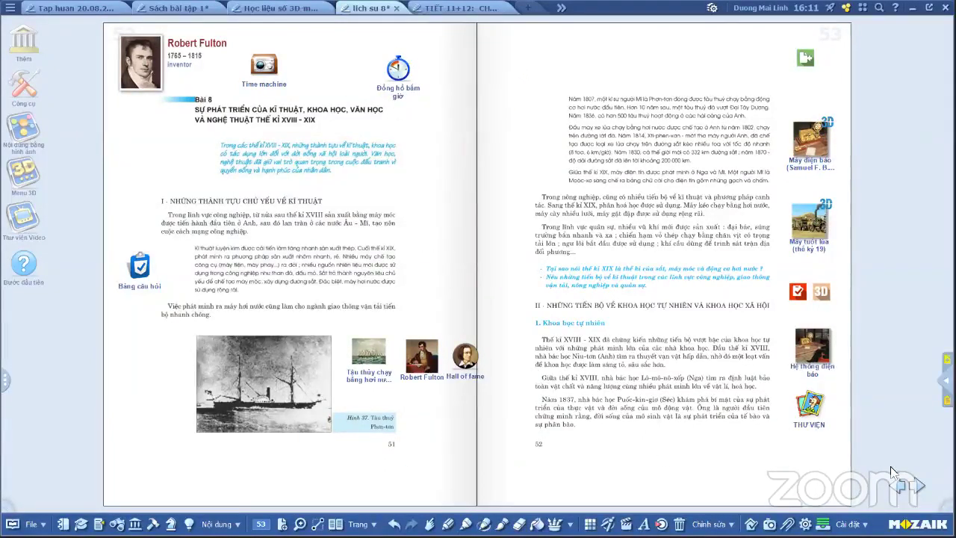
Page ahead through the rest of Bài 8 to the opening of Bài 9, and return to pages 51 and 52
{"action": "left_click", "coordinate": [915, 487]}
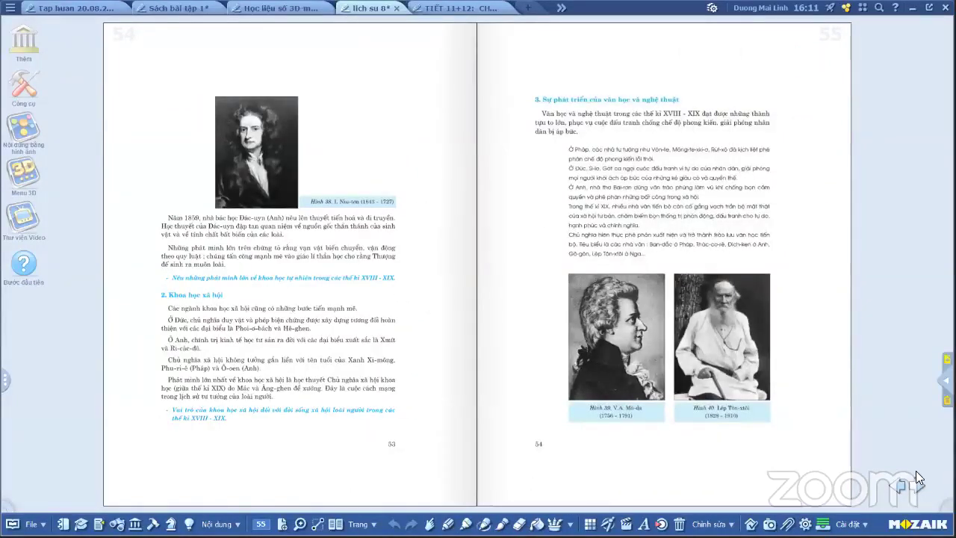
{"action": "left_click", "coordinate": [922, 486]}
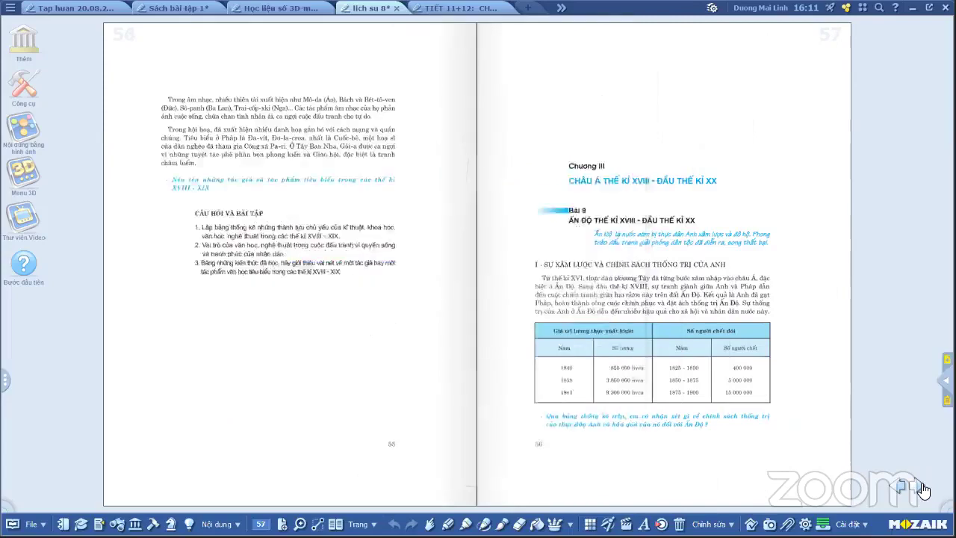
{"action": "left_click", "coordinate": [896, 484]}
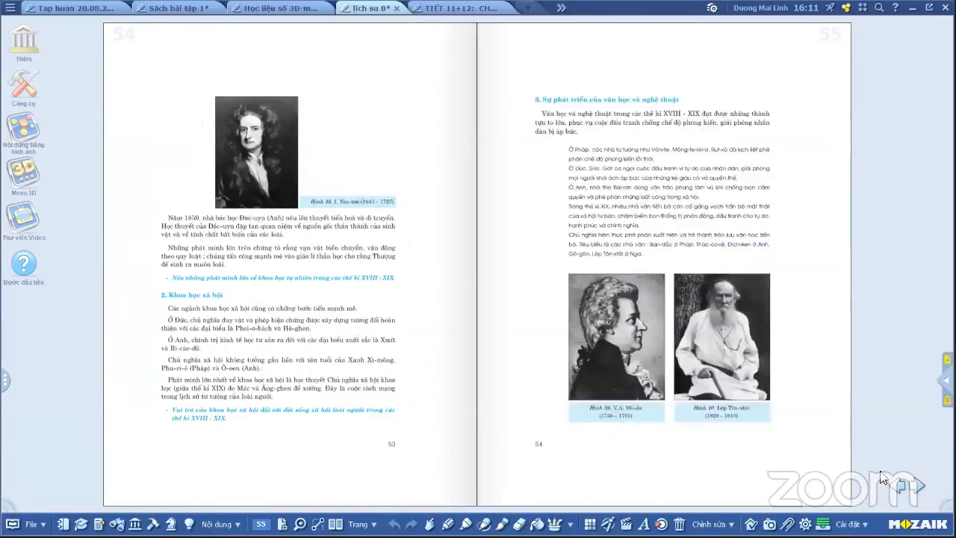
{"action": "left_click", "coordinate": [893, 490]}
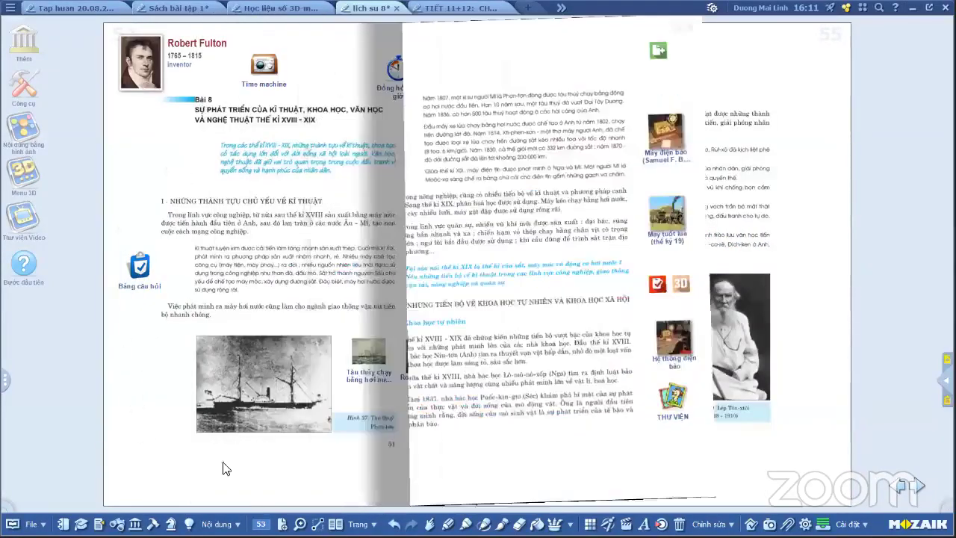
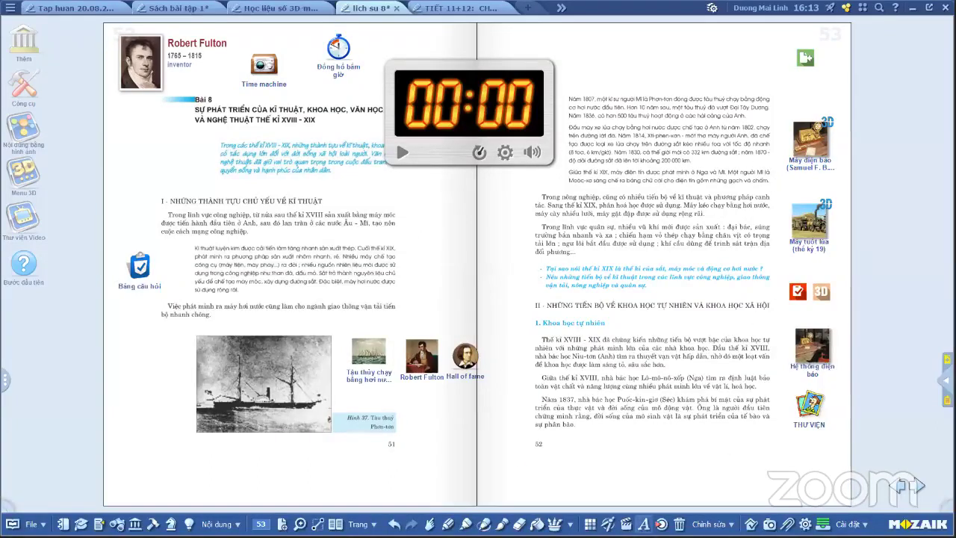
Open the media library's Cảnh 3D collection in a maximized window and filter it by the subject Lịch sử
{"action": "left_click", "coordinate": [662, 523]}
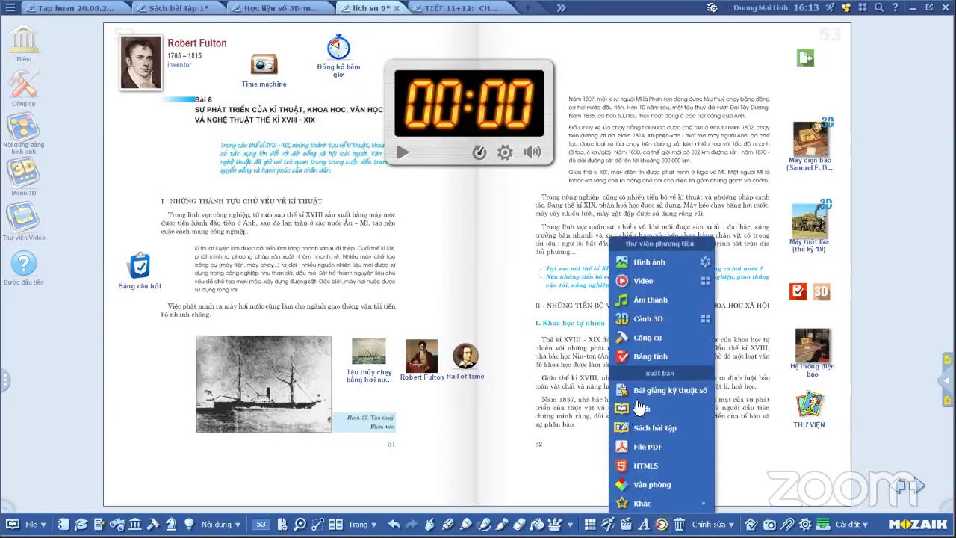
{"action": "left_click", "coordinate": [644, 321]}
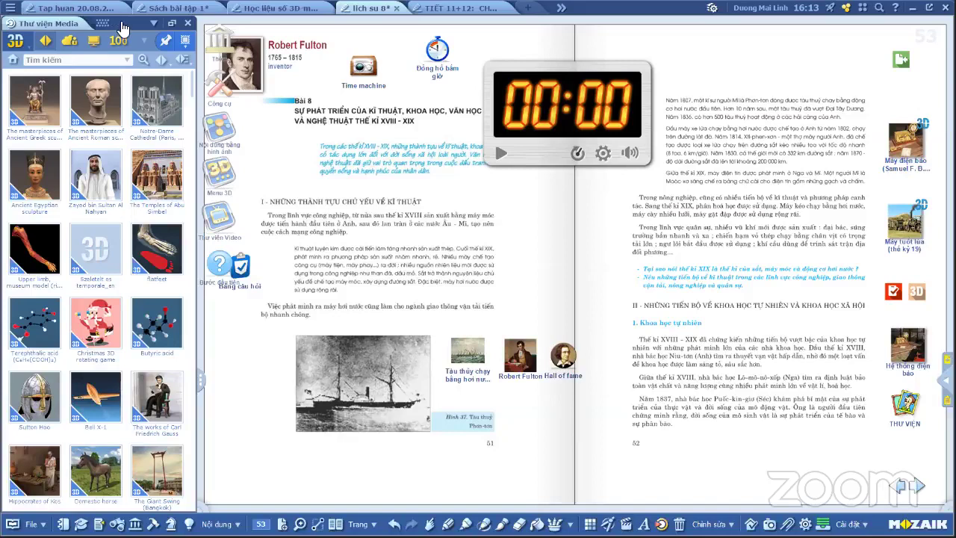
{"action": "left_click_drag", "start_coordinate": [366, 149], "coordinate": [380, 135]}
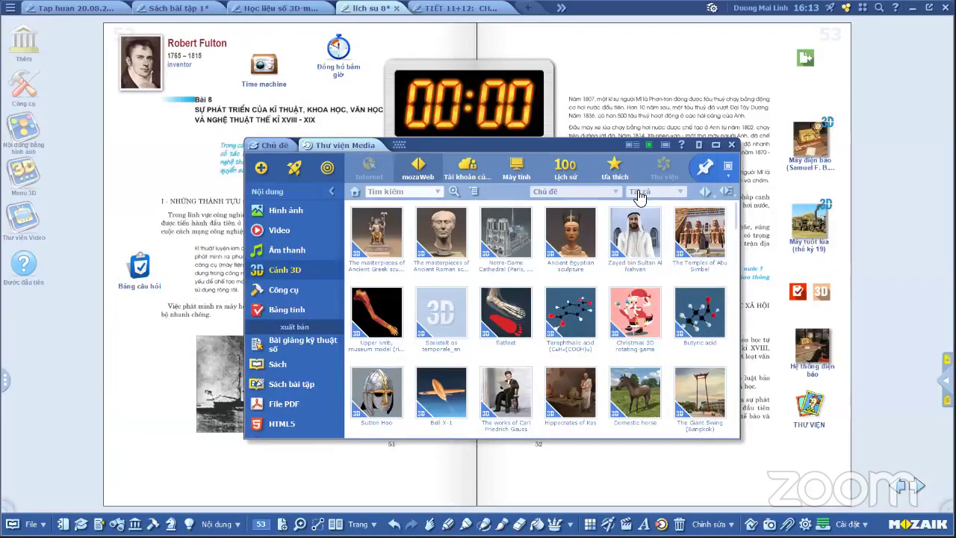
{"action": "left_click", "coordinate": [602, 193]}
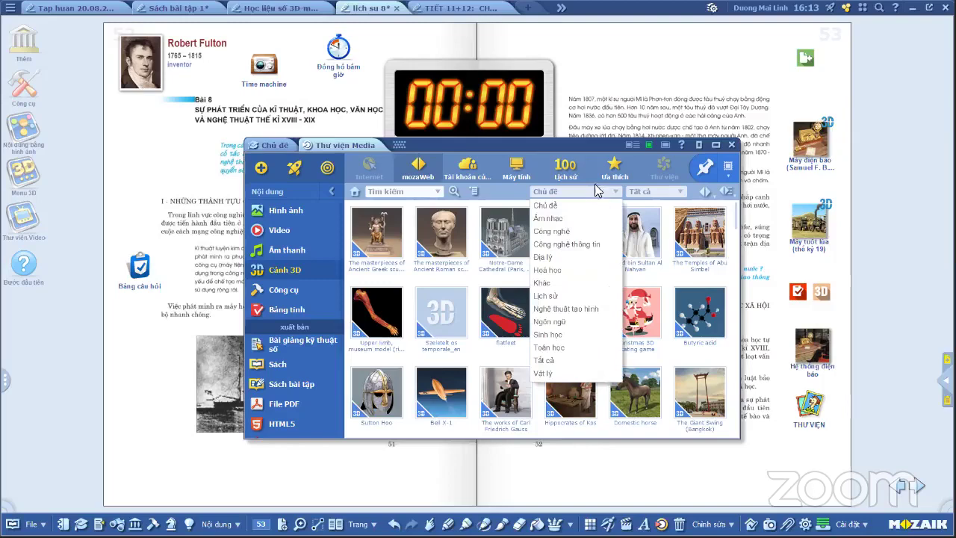
{"action": "left_click", "coordinate": [546, 298]}
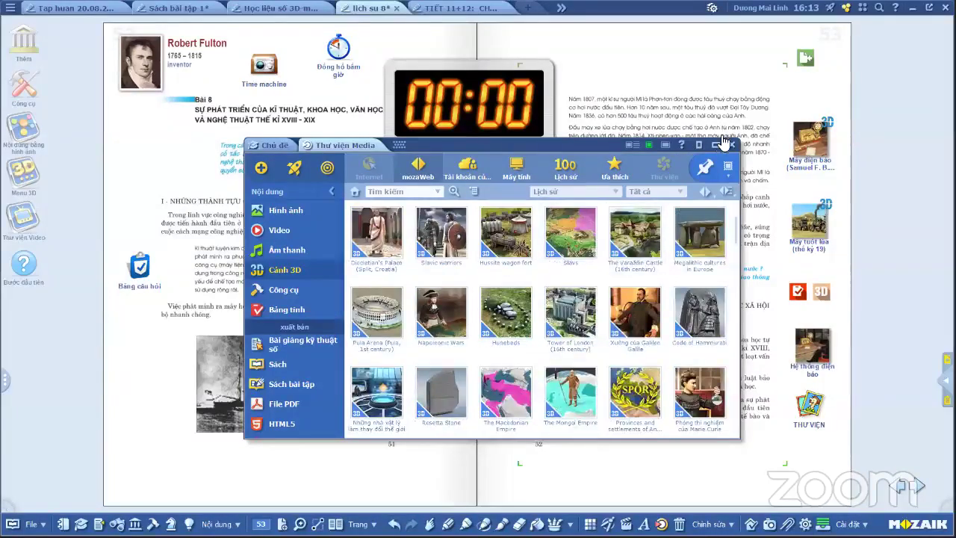
{"action": "left_click", "coordinate": [702, 148]}
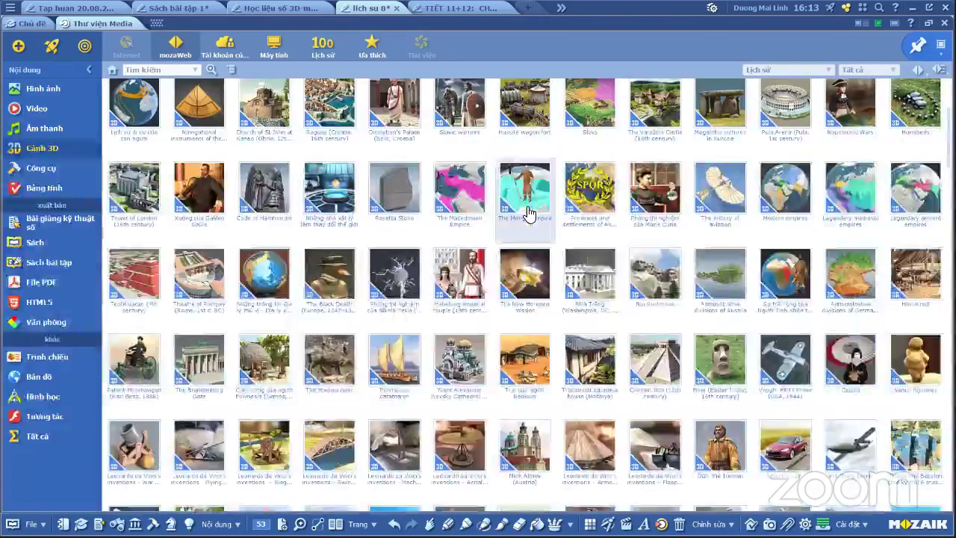
Look through the history 3D scenes for suitable lesson material and return to the start of the list
{"action": "scroll", "coordinate": [528, 215], "scroll_direction": "down", "scroll_amount": 2}
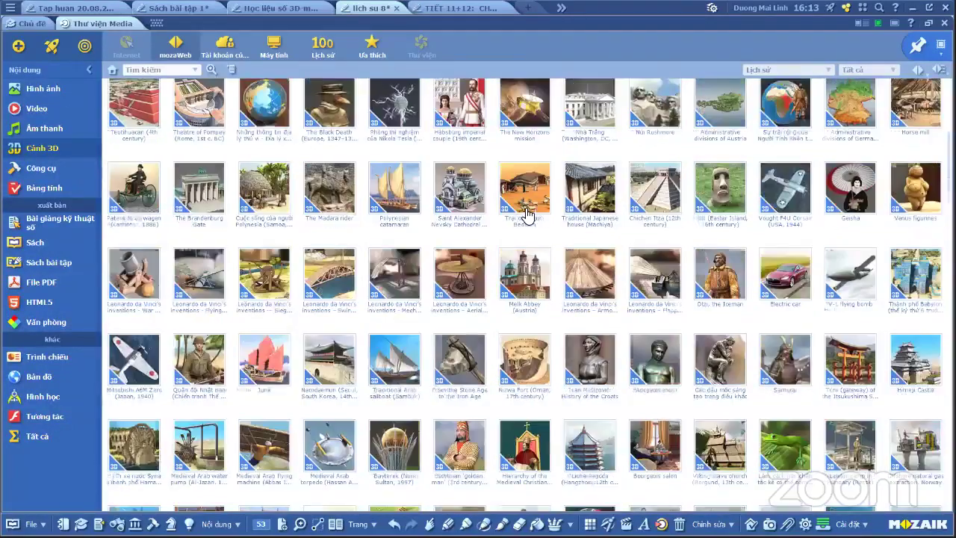
{"action": "scroll", "coordinate": [449, 224], "scroll_direction": "down", "scroll_amount": 2}
{"action": "scroll", "coordinate": [366, 230], "scroll_direction": "down", "scroll_amount": 3}
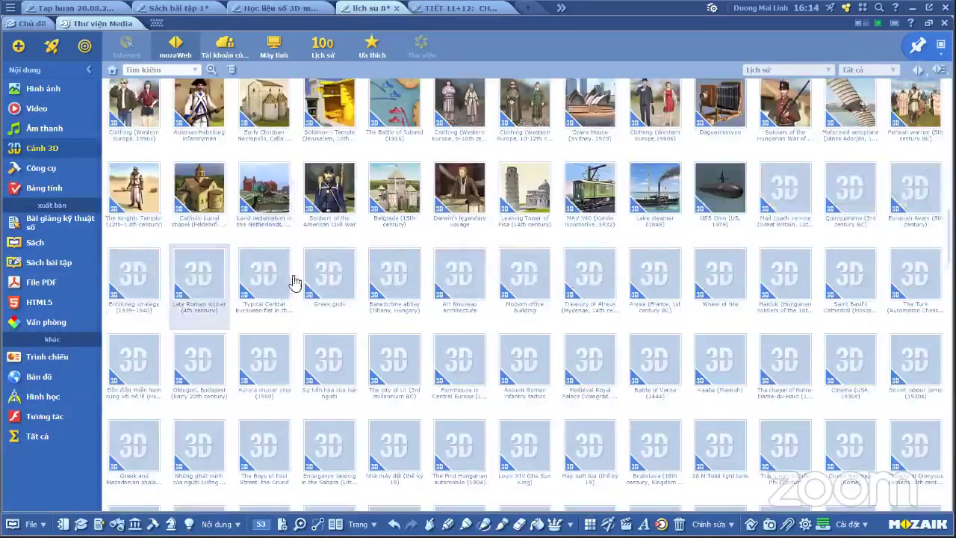
{"action": "scroll", "coordinate": [667, 278], "scroll_direction": "up", "scroll_amount": 1}
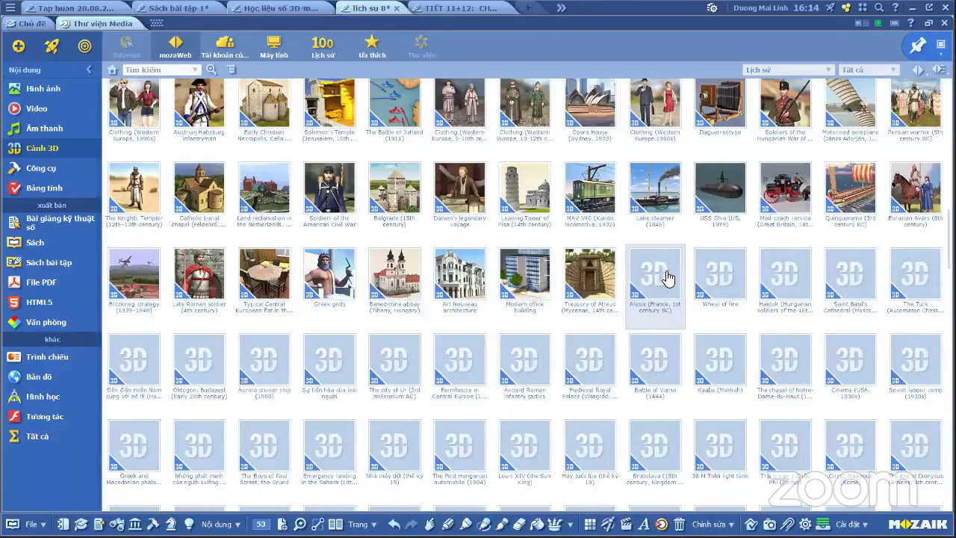
{"action": "scroll", "coordinate": [668, 278], "scroll_direction": "up", "scroll_amount": 1}
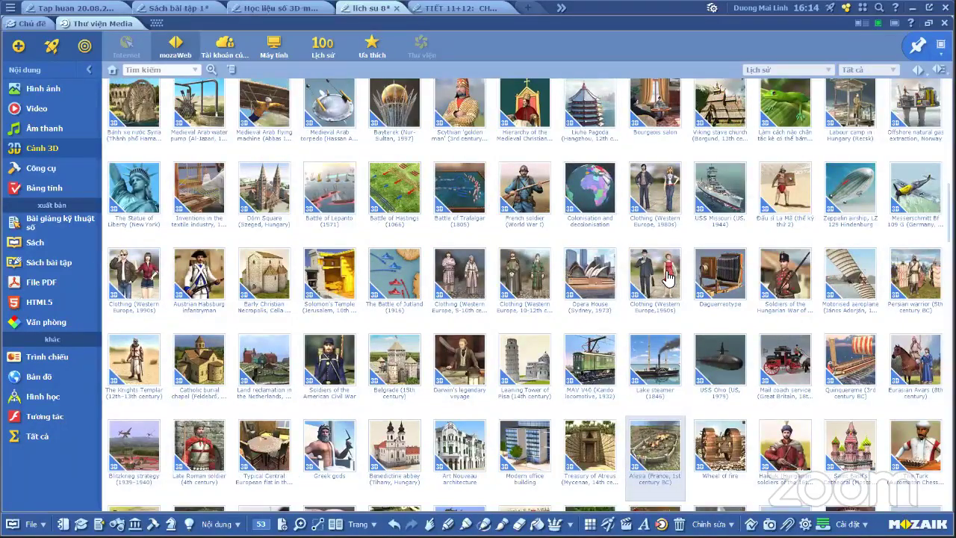
{"action": "scroll", "coordinate": [668, 278], "scroll_direction": "down", "scroll_amount": 1}
{"action": "scroll", "coordinate": [668, 277], "scroll_direction": "down", "scroll_amount": 1}
{"action": "scroll", "coordinate": [668, 277], "scroll_direction": "down", "scroll_amount": 1}
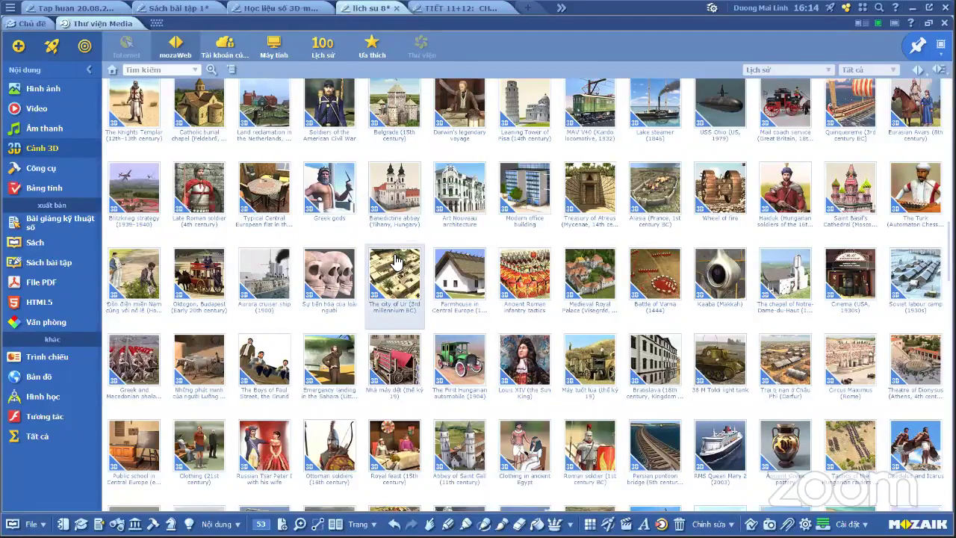
{"action": "scroll", "coordinate": [396, 262], "scroll_direction": "up", "scroll_amount": 2}
{"action": "scroll", "coordinate": [30, 133], "scroll_direction": "up", "scroll_amount": 3}
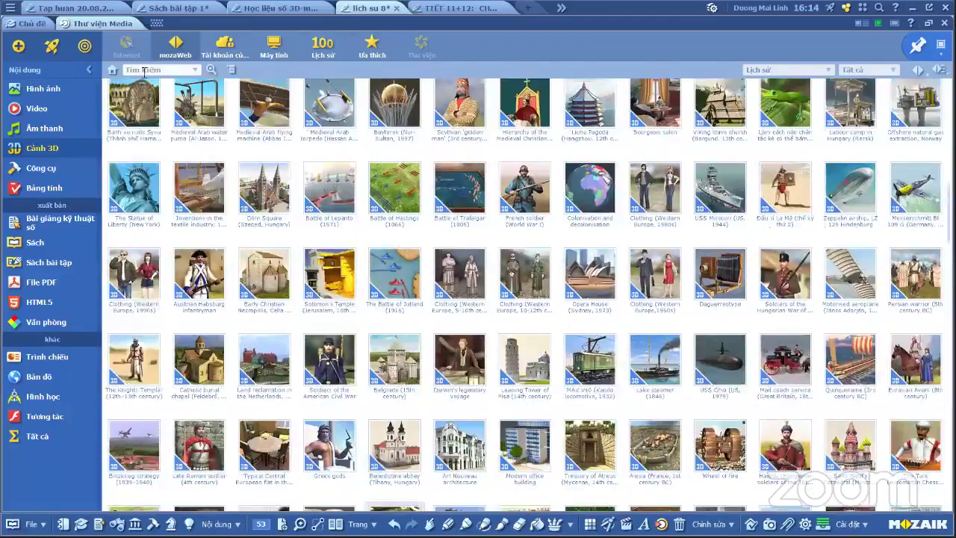
{"action": "scroll", "coordinate": [26, 132], "scroll_direction": "up", "scroll_amount": 5}
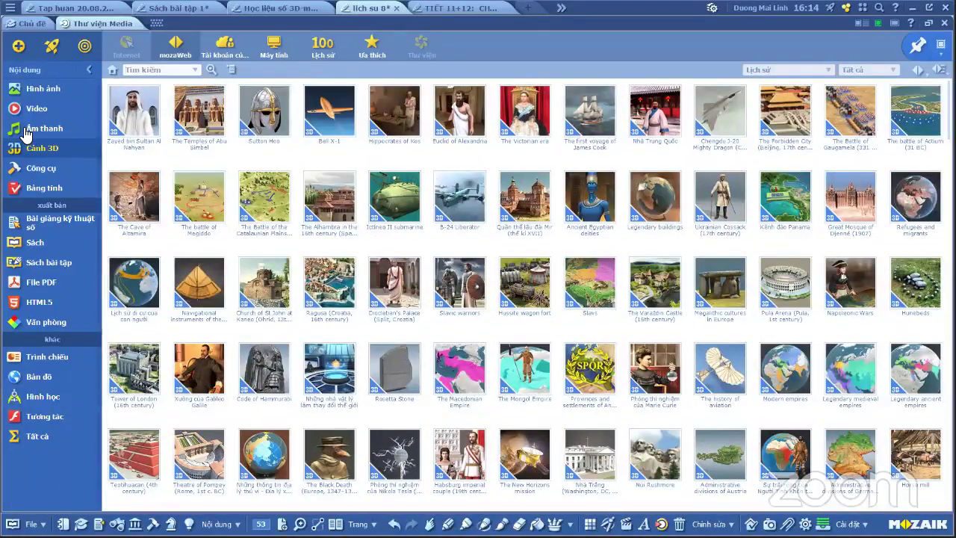
Search the history 3D scenes for "máy điện báo"
{"action": "type", "text": "máy "}
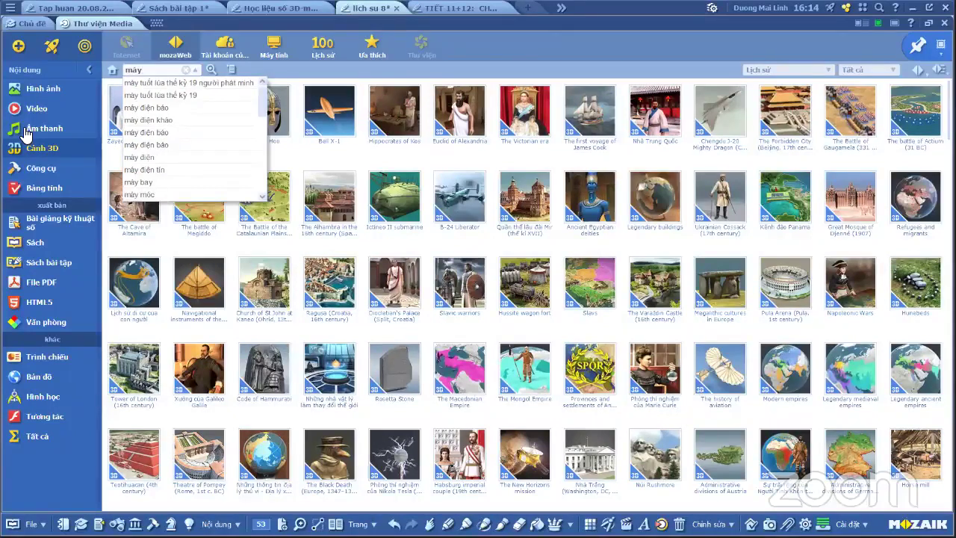
{"action": "type", "text": "điện báo"}
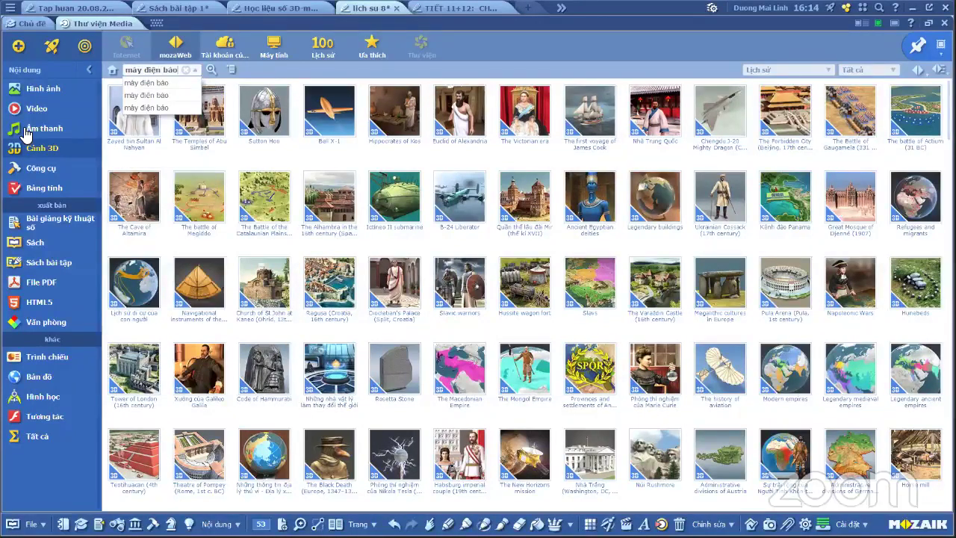
{"action": "key", "text": "Return"}
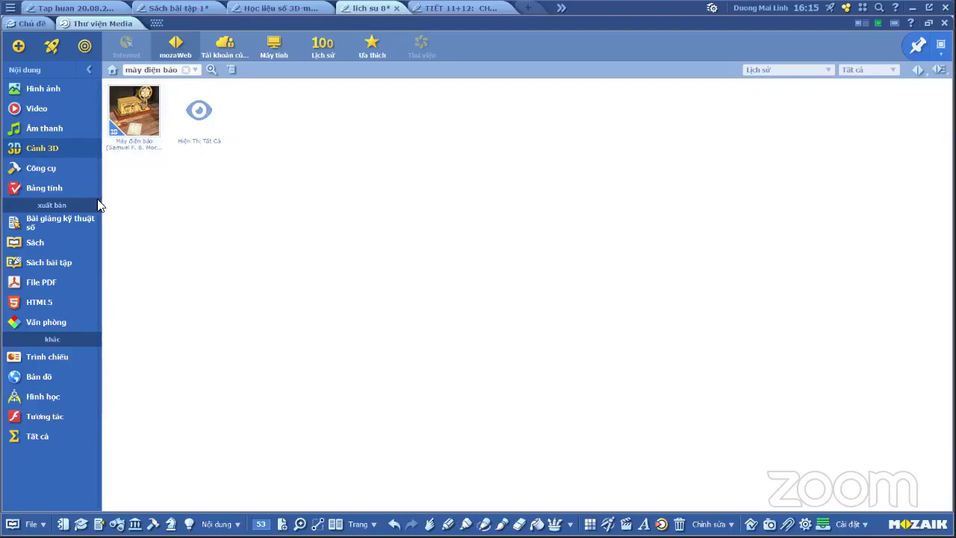
Clear the search, look through the full list of history 3D scenes for lesson material, and close the media library
{"action": "left_click", "coordinate": [191, 71]}
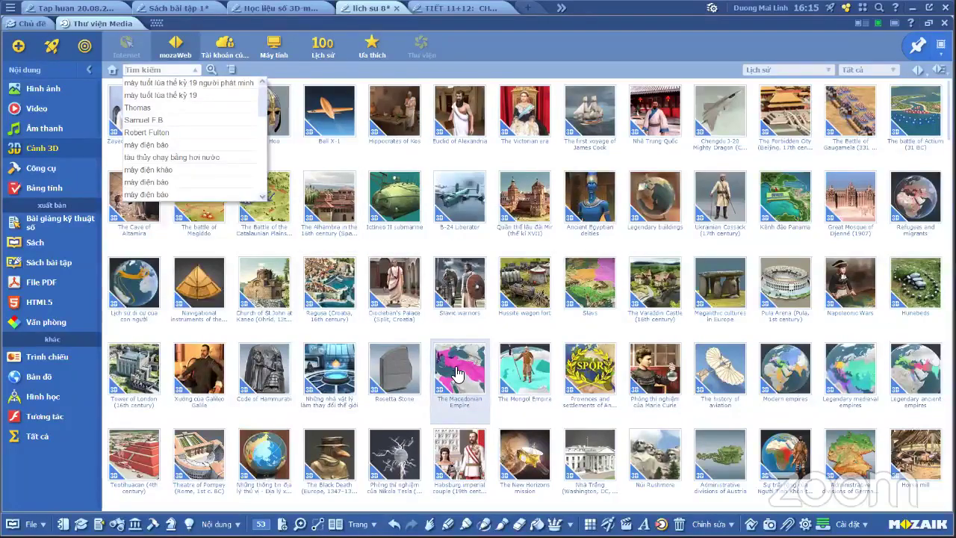
{"action": "scroll", "coordinate": [458, 374], "scroll_direction": "down", "scroll_amount": 1}
{"action": "scroll", "coordinate": [457, 371], "scroll_direction": "down", "scroll_amount": 3}
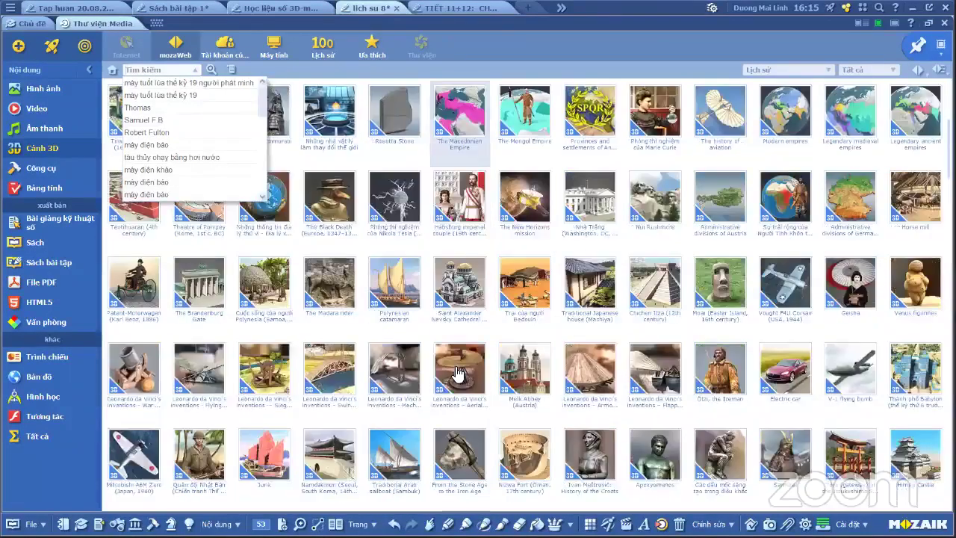
{"action": "scroll", "coordinate": [442, 360], "scroll_direction": "down", "scroll_amount": 2}
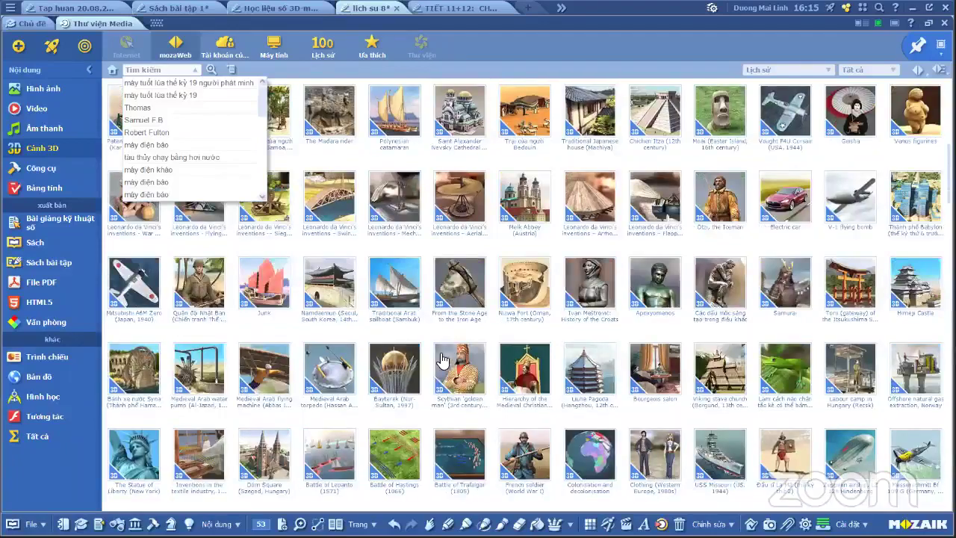
{"action": "scroll", "coordinate": [442, 360], "scroll_direction": "down", "scroll_amount": 2}
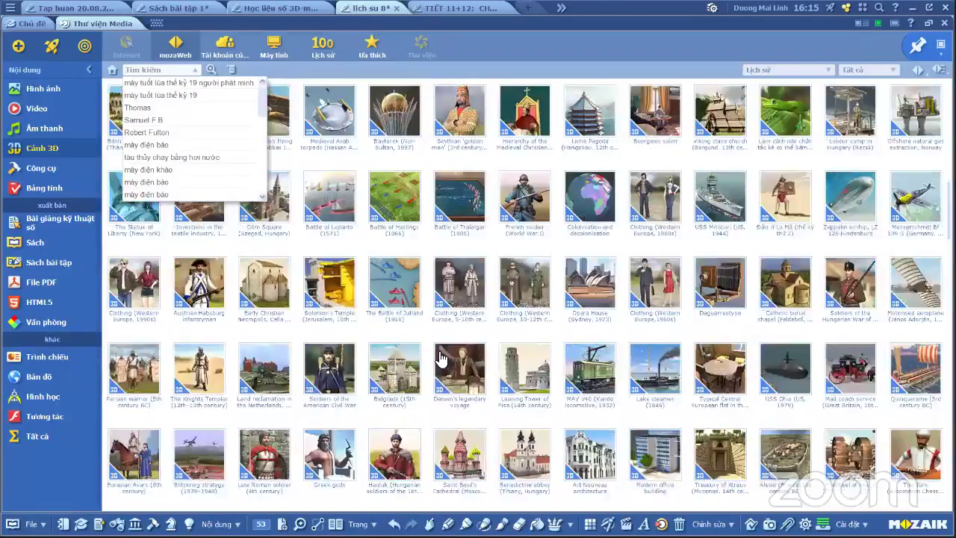
{"action": "scroll", "coordinate": [441, 361], "scroll_direction": "down", "scroll_amount": 3}
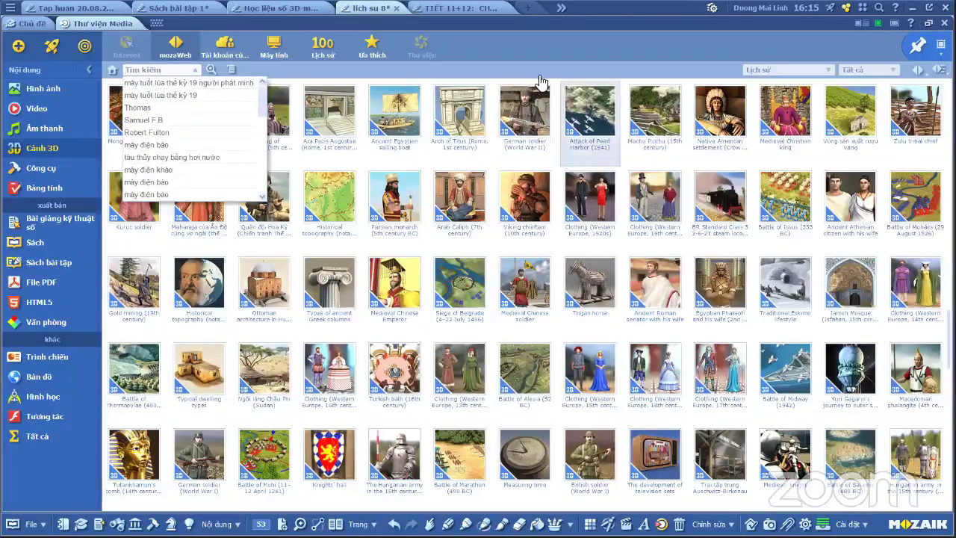
{"action": "left_click", "coordinate": [943, 23]}
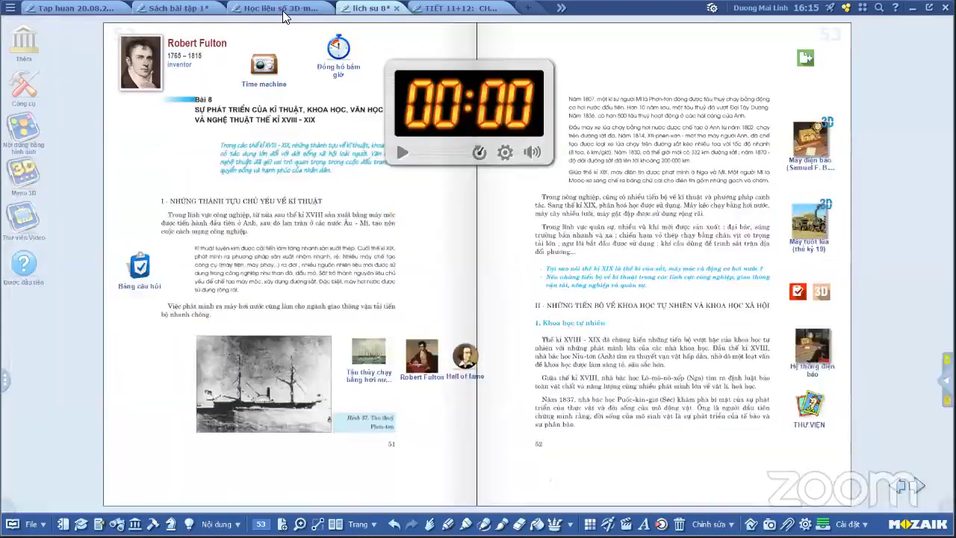
Switch to the Học liệu số 3D document and go from its first page to page 2 with the Bài 1 and Bài 2 scenes
{"action": "left_click", "coordinate": [284, 17]}
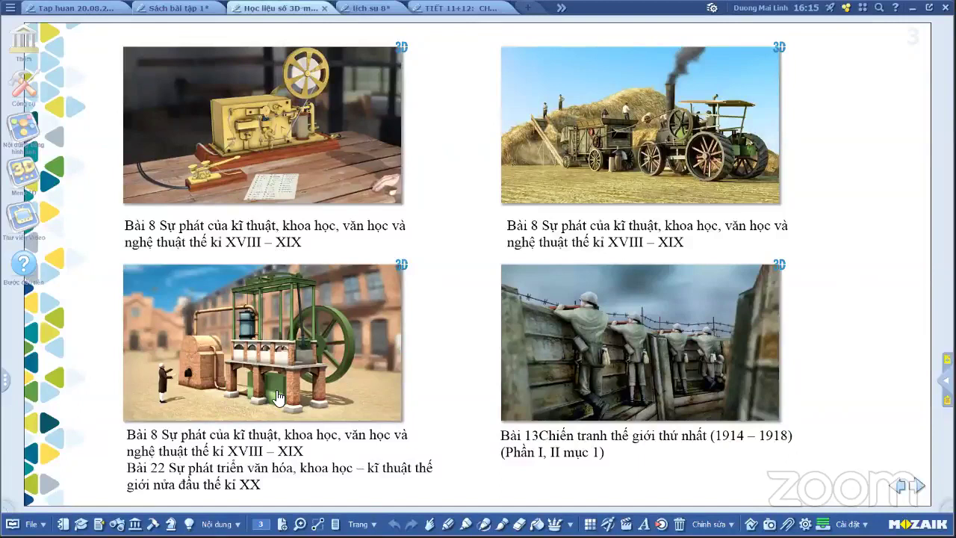
{"action": "right_click", "coordinate": [906, 493]}
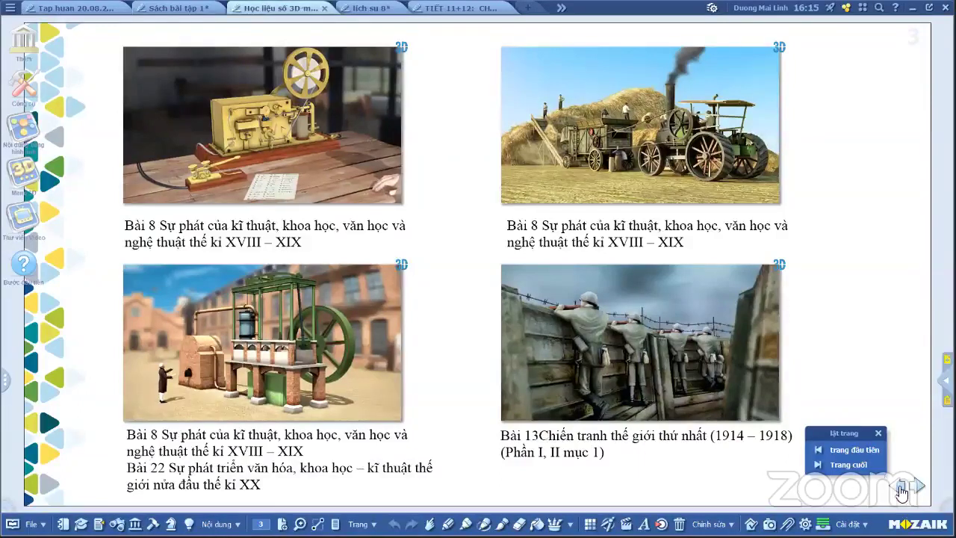
{"action": "left_click", "coordinate": [844, 450]}
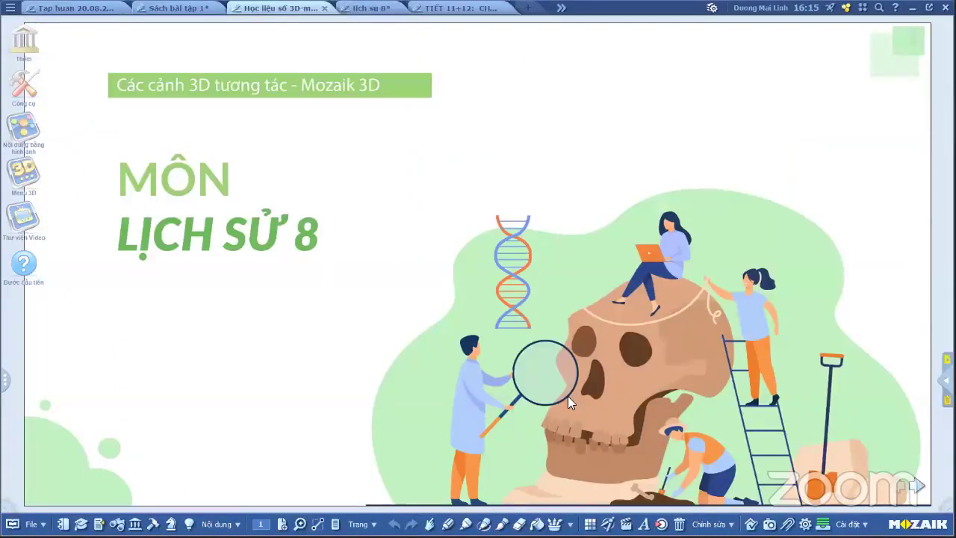
{"action": "left_click", "coordinate": [921, 490]}
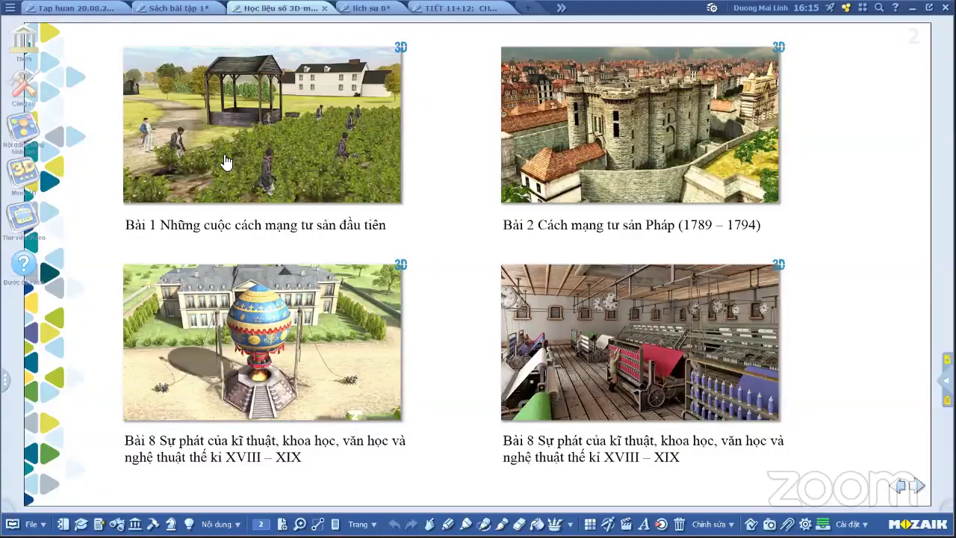
Return to the lich su 8 book and go from its cover through Bài 1 to the spread with printed pages 5 and 6
{"action": "left_click", "coordinate": [371, 12]}
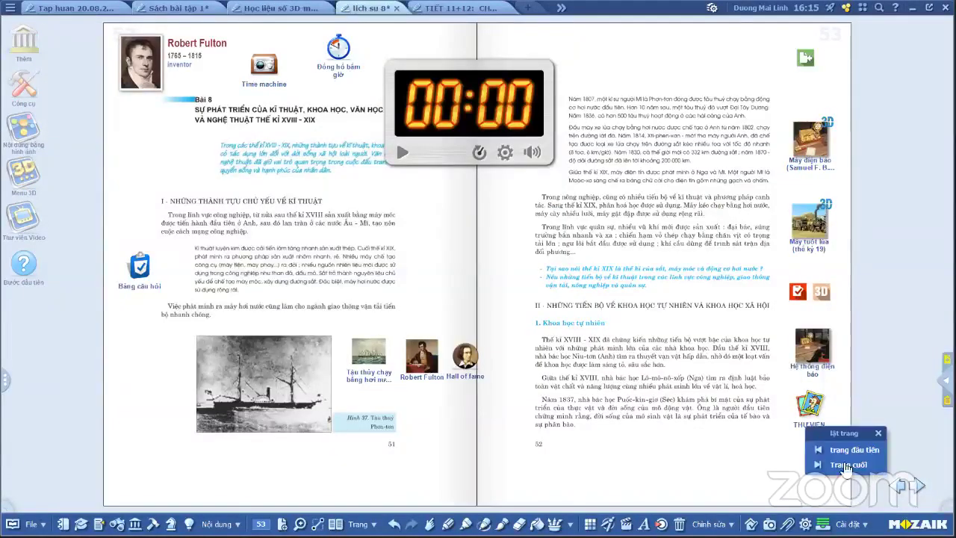
{"action": "left_click", "coordinate": [830, 451]}
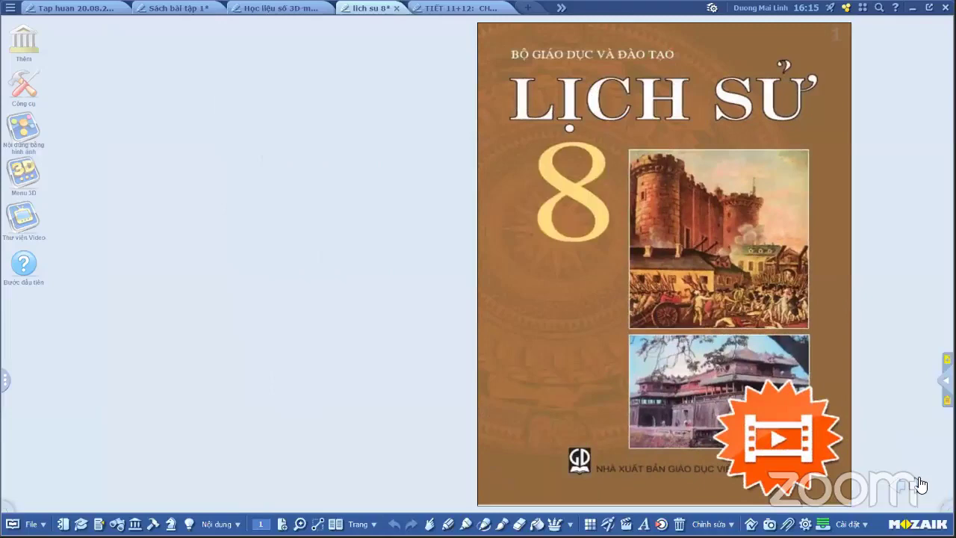
{"action": "left_click", "coordinate": [919, 483]}
{"action": "left_click", "coordinate": [919, 483]}
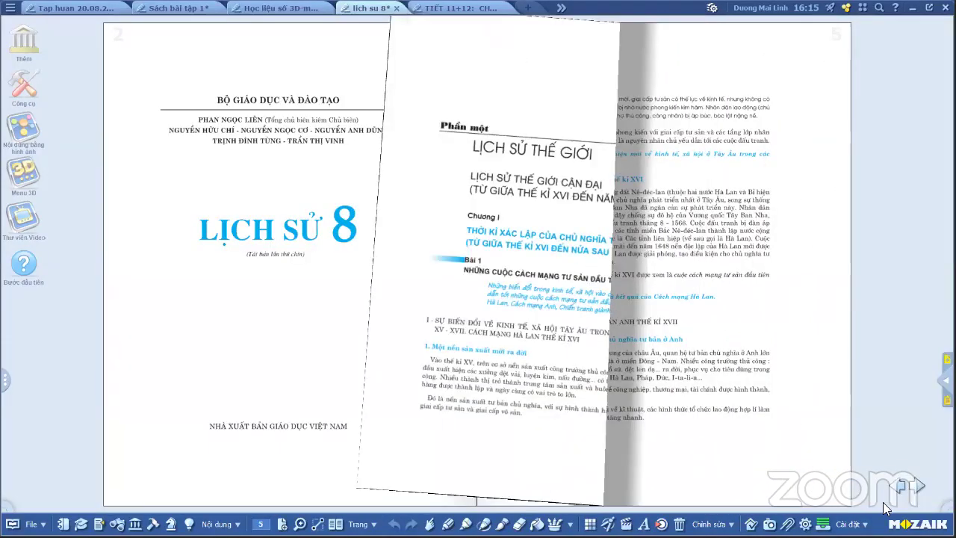
{"action": "left_click", "coordinate": [919, 485]}
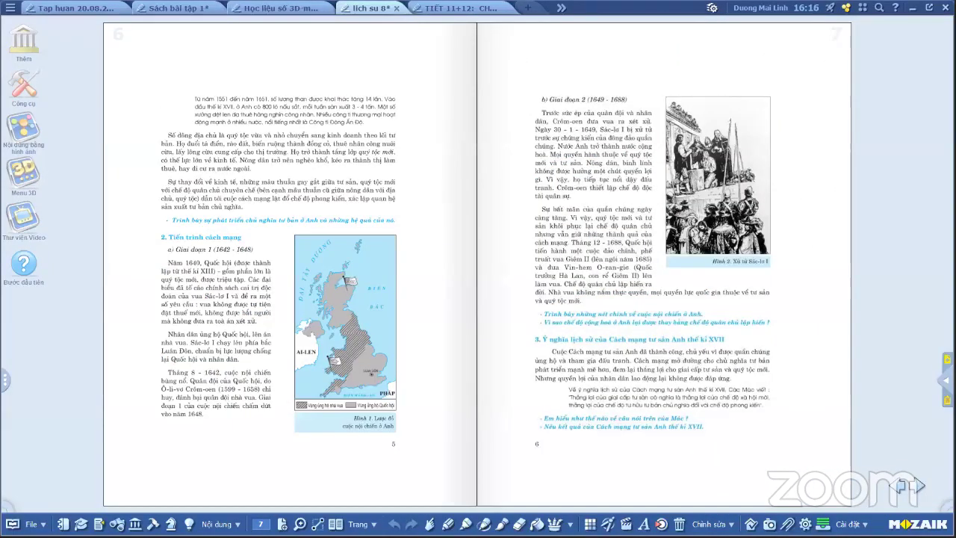
{"action": "left_click", "coordinate": [900, 491]}
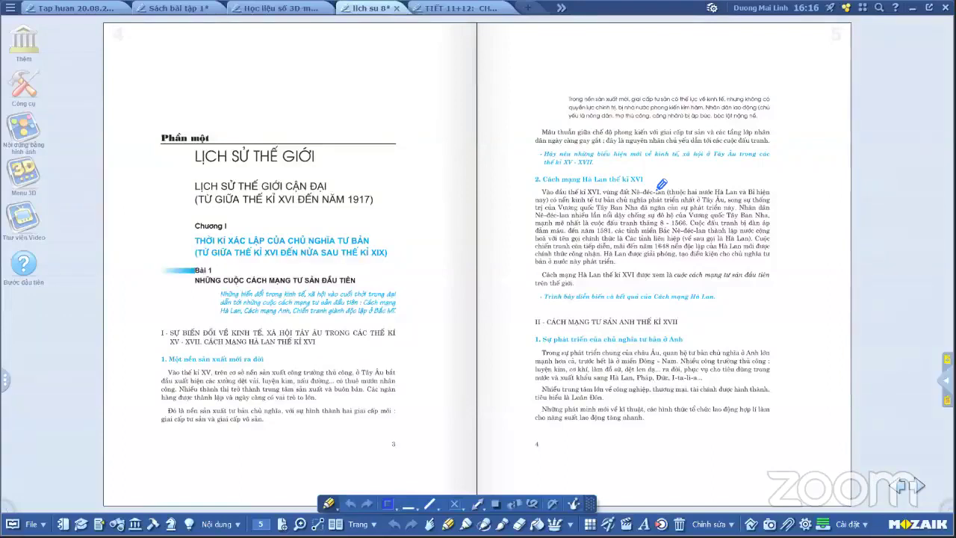
{"action": "left_click", "coordinate": [917, 486]}
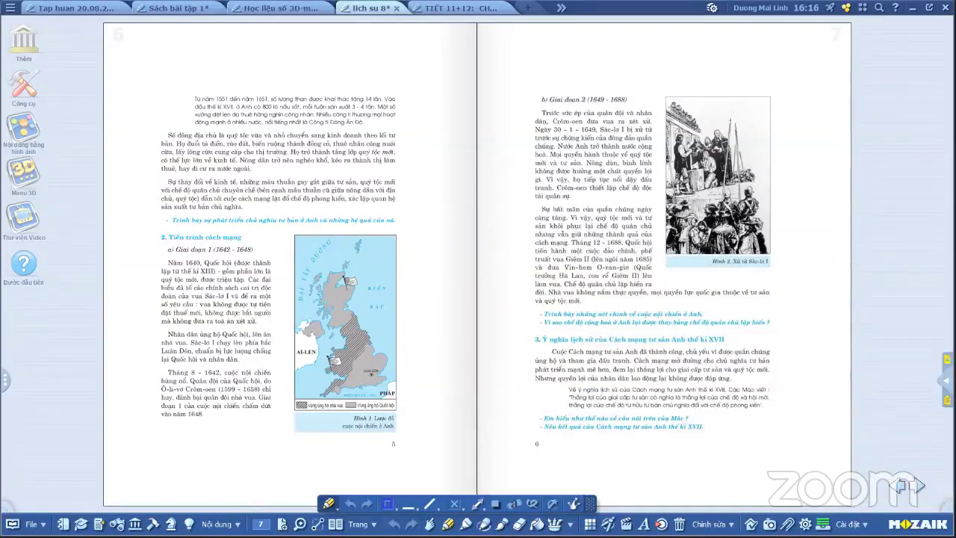
Open the Bài 1 plantation 3D scene from Học liệu số 3D and insert it as a large icon beside Hình 2 on printed page 6
{"action": "key", "text": "ctrl+shift+Tab"}
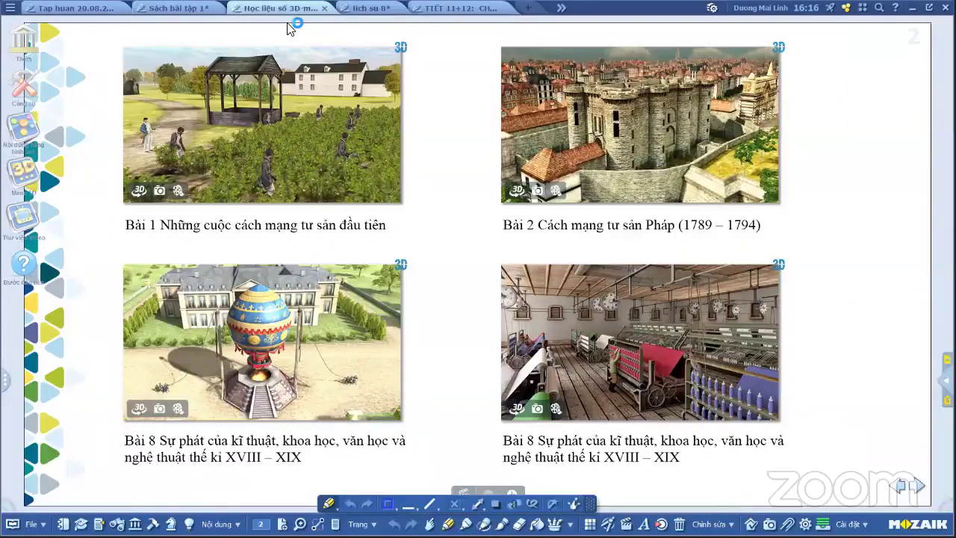
{"action": "left_click", "coordinate": [262, 124]}
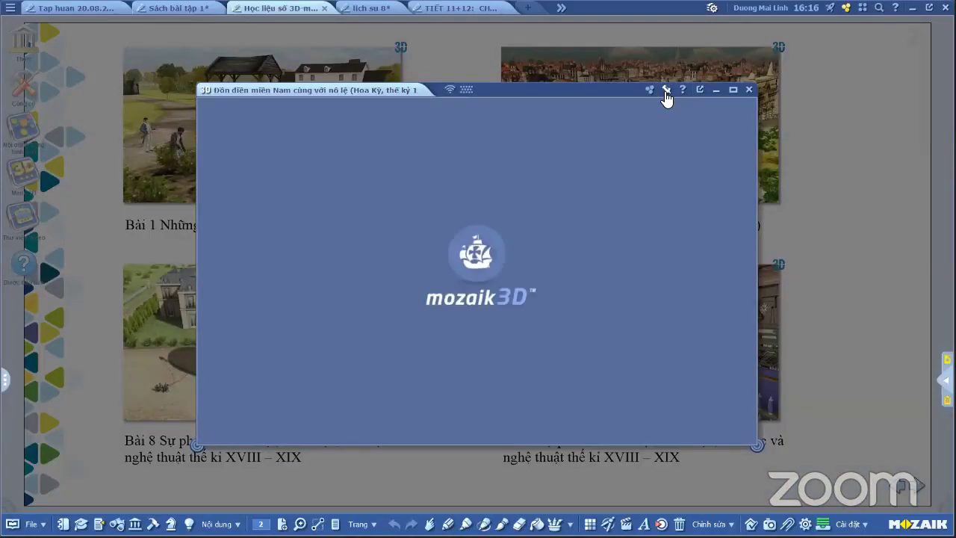
{"action": "left_click", "coordinate": [361, 10]}
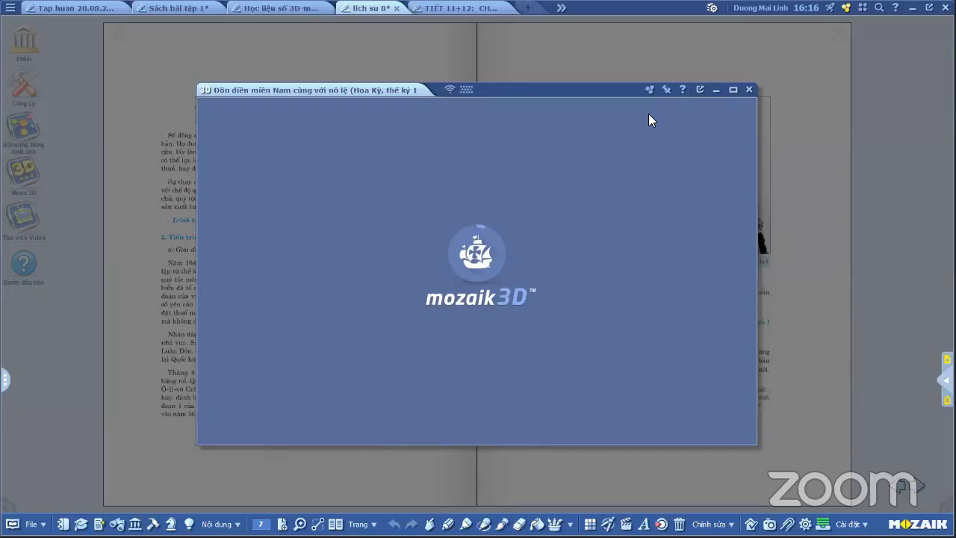
{"action": "left_click", "coordinate": [666, 90]}
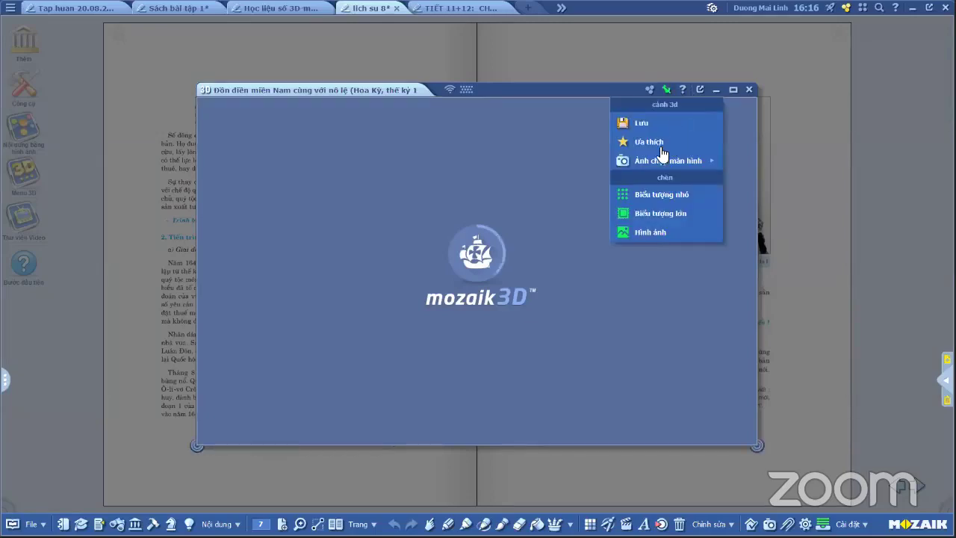
{"action": "left_click", "coordinate": [651, 218]}
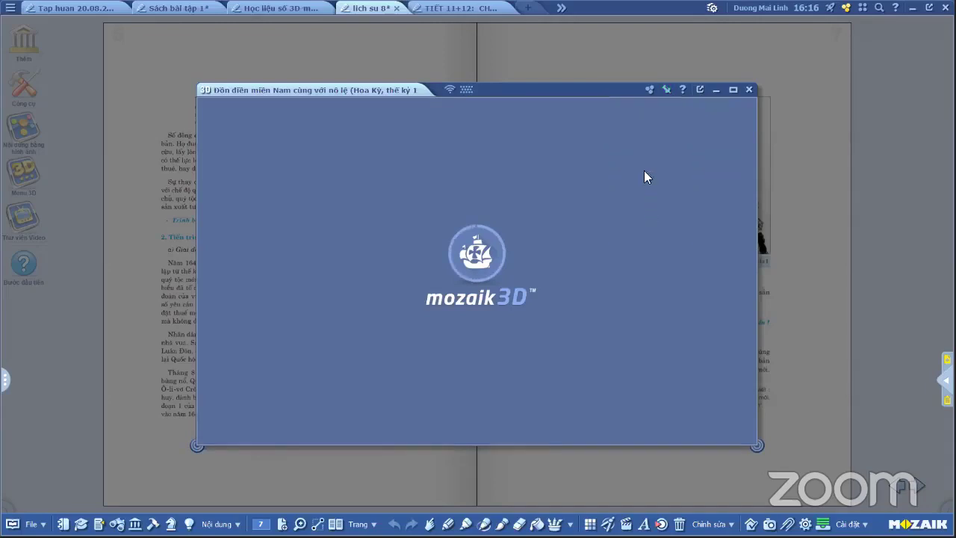
{"action": "left_click", "coordinate": [666, 91]}
{"action": "left_click", "coordinate": [652, 215]}
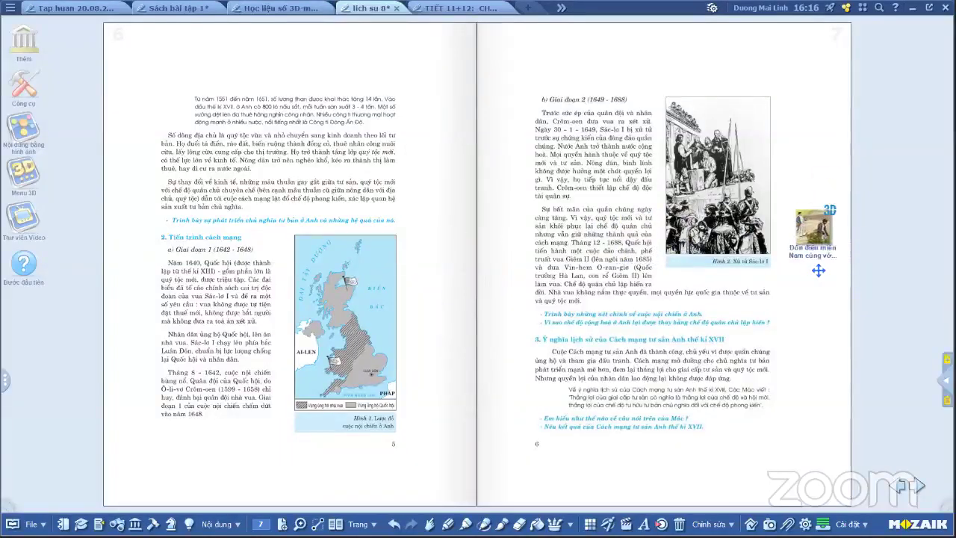
{"action": "left_click", "coordinate": [820, 268]}
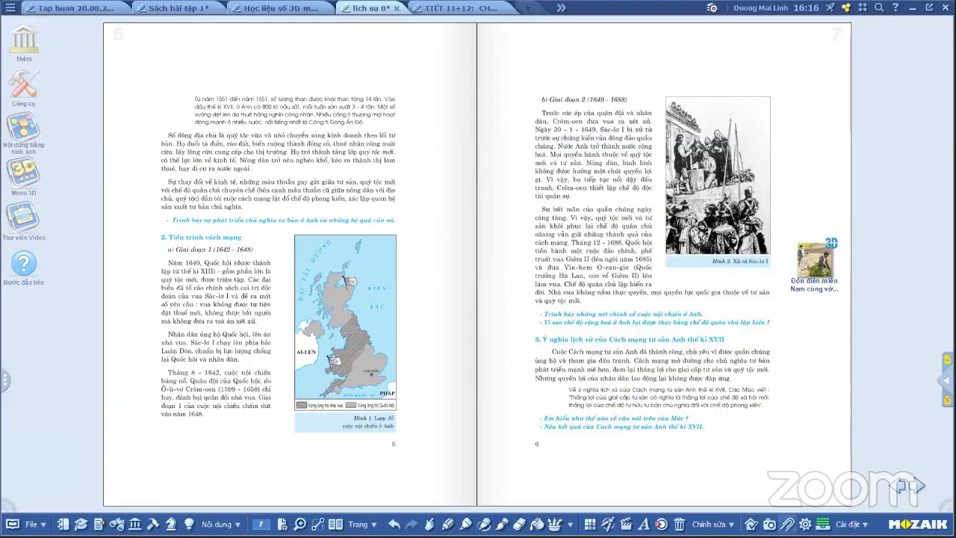
Search the media library's history 3D scenes for "đồn điền" and close the library
{"action": "left_click", "coordinate": [661, 524]}
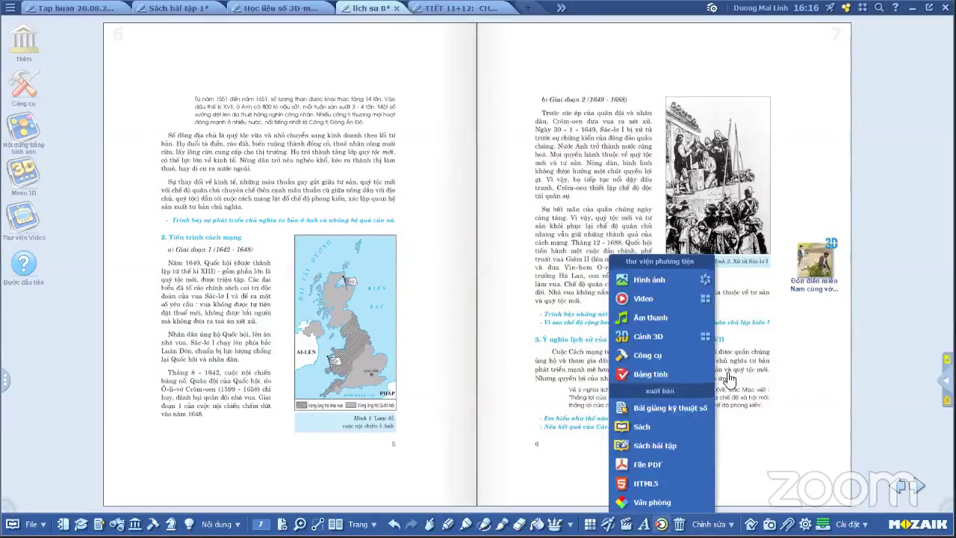
{"action": "left_click", "coordinate": [635, 327]}
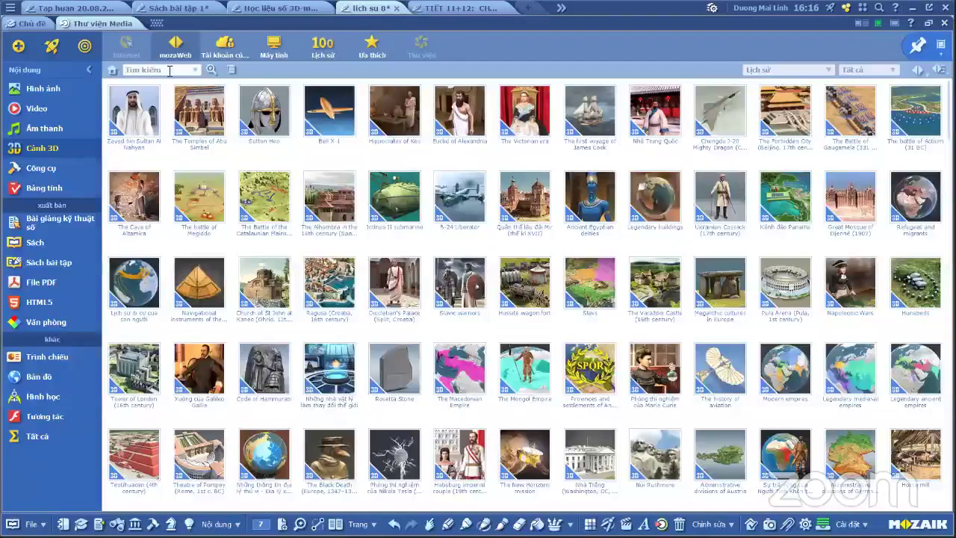
{"action": "left_click", "coordinate": [175, 70]}
{"action": "type", "text": "đồn"}
{"action": "type", "text": " điền"}
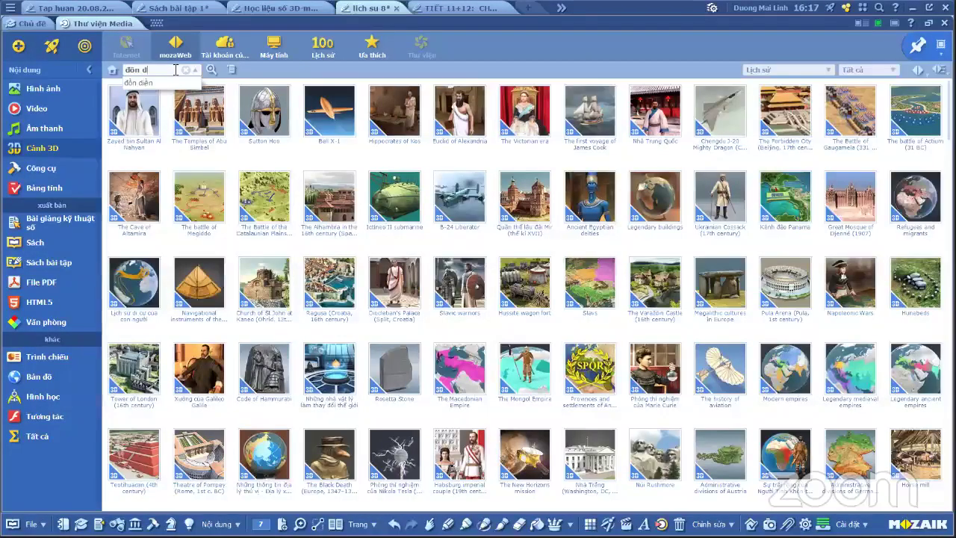
{"action": "key", "text": "Return"}
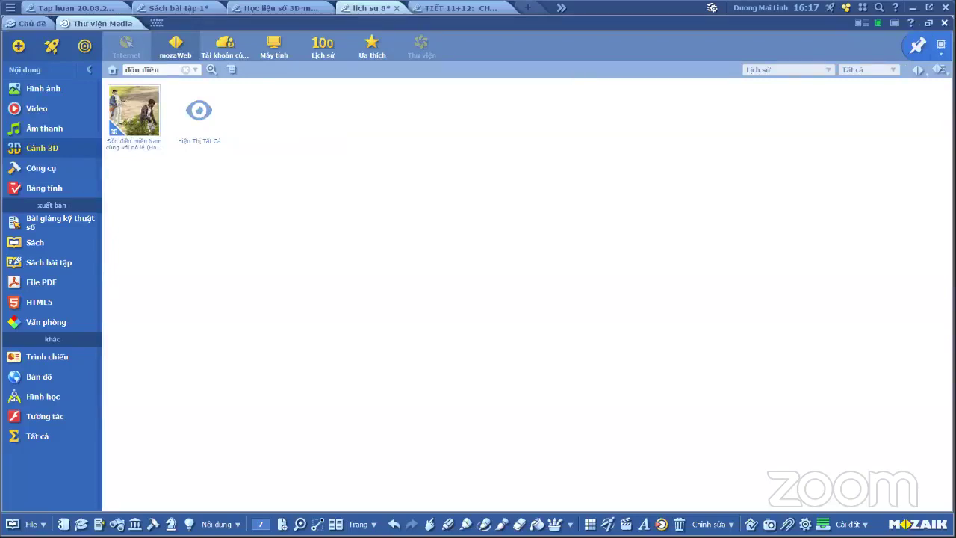
{"action": "key", "text": "Escape"}
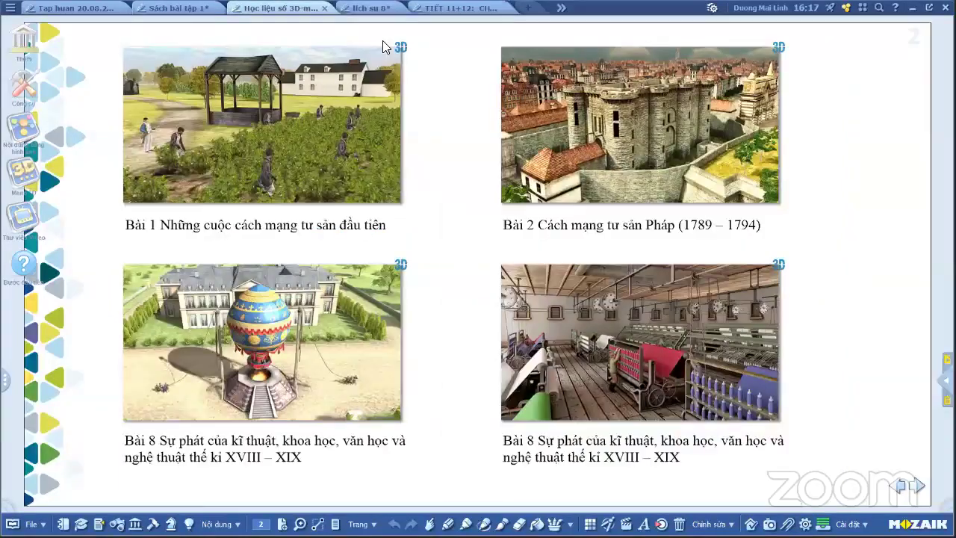
Return to the lich su 8 book and go to the Bài 26 spread with printed pages 125 and 126
{"action": "left_click", "coordinate": [379, 9]}
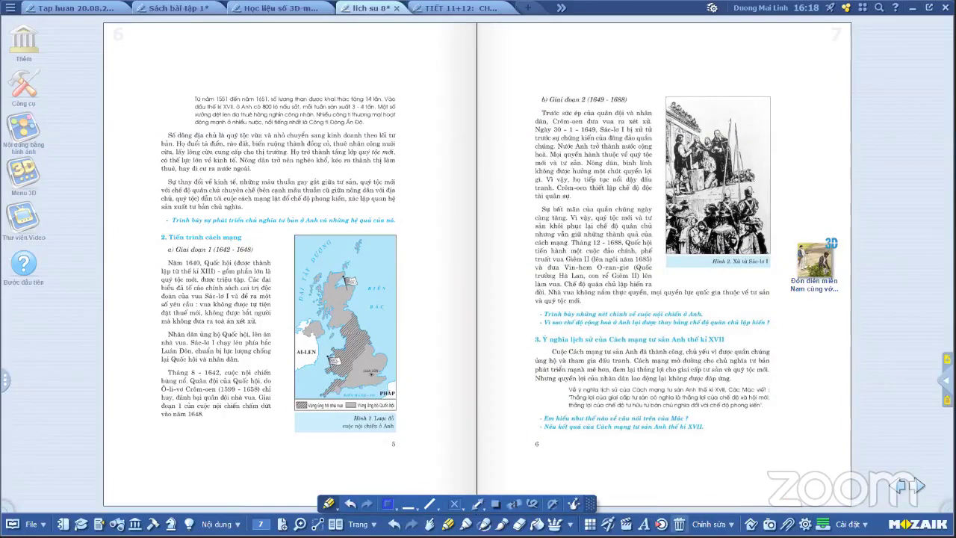
{"action": "left_click", "coordinate": [98, 525]}
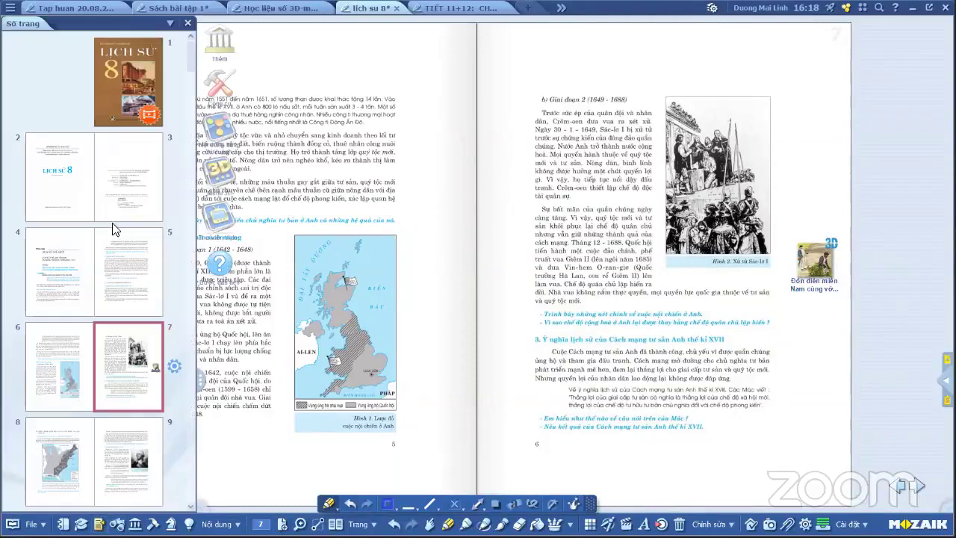
{"action": "scroll", "coordinate": [112, 270], "scroll_direction": "down", "scroll_amount": 15}
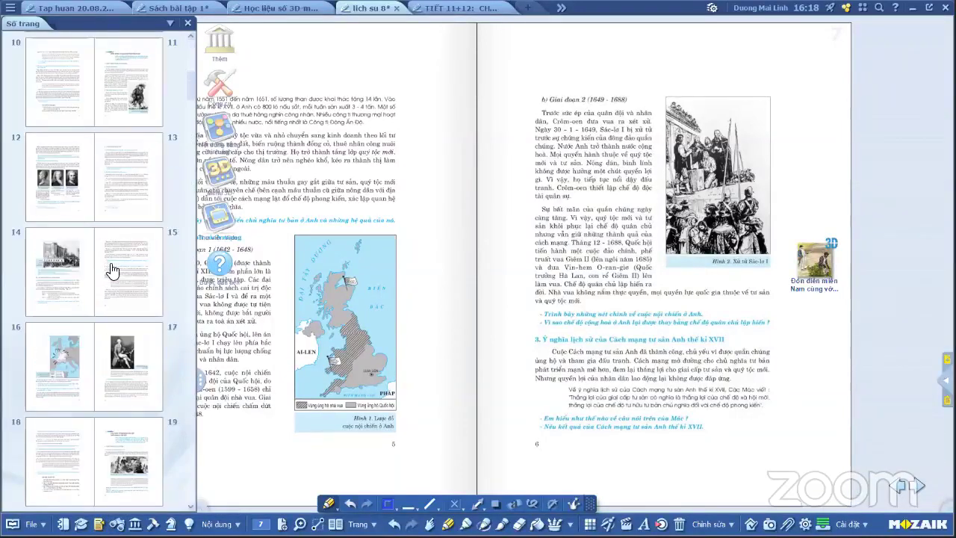
{"action": "scroll", "coordinate": [113, 296], "scroll_direction": "down", "scroll_amount": 13}
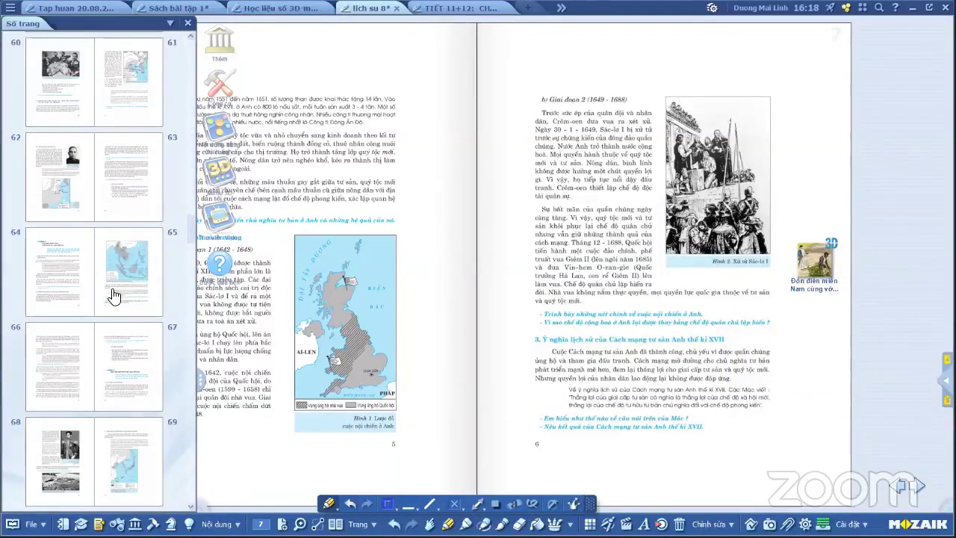
{"action": "scroll", "coordinate": [114, 296], "scroll_direction": "down", "scroll_amount": 20}
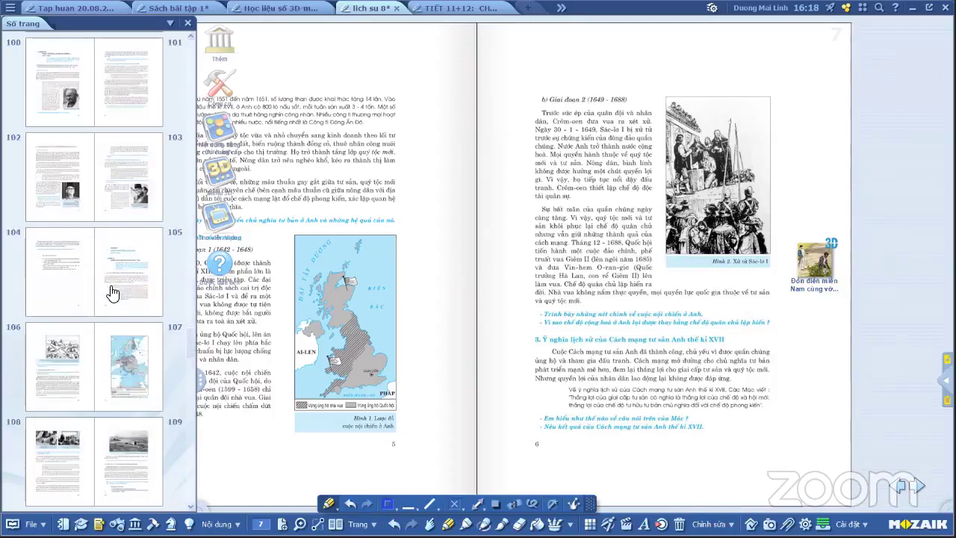
{"action": "scroll", "coordinate": [112, 291], "scroll_direction": "down", "scroll_amount": 5}
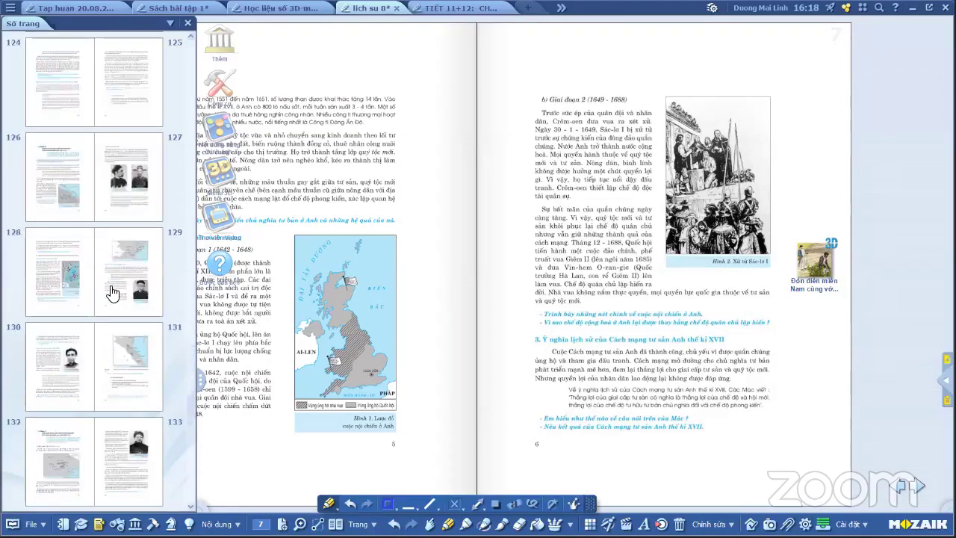
{"action": "left_click", "coordinate": [117, 278]}
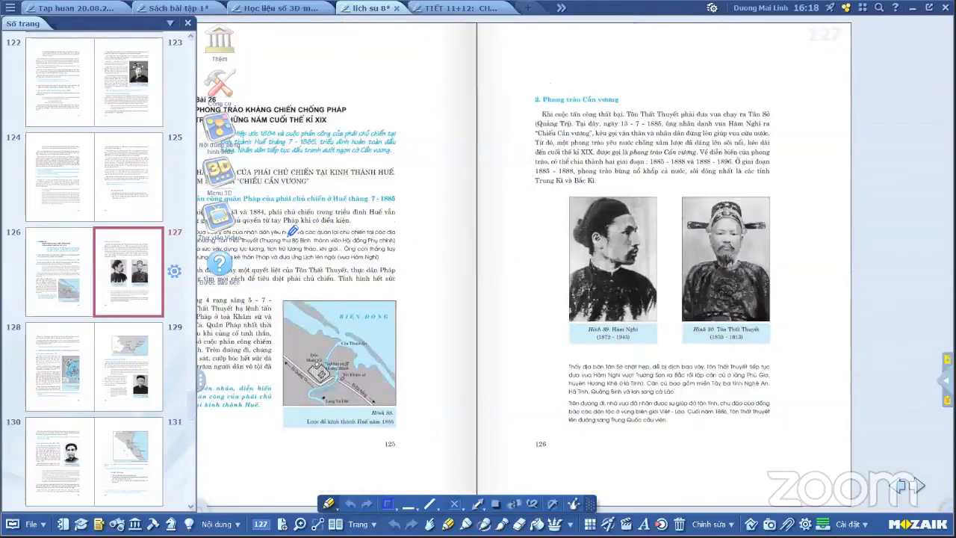
{"action": "left_click", "coordinate": [188, 24]}
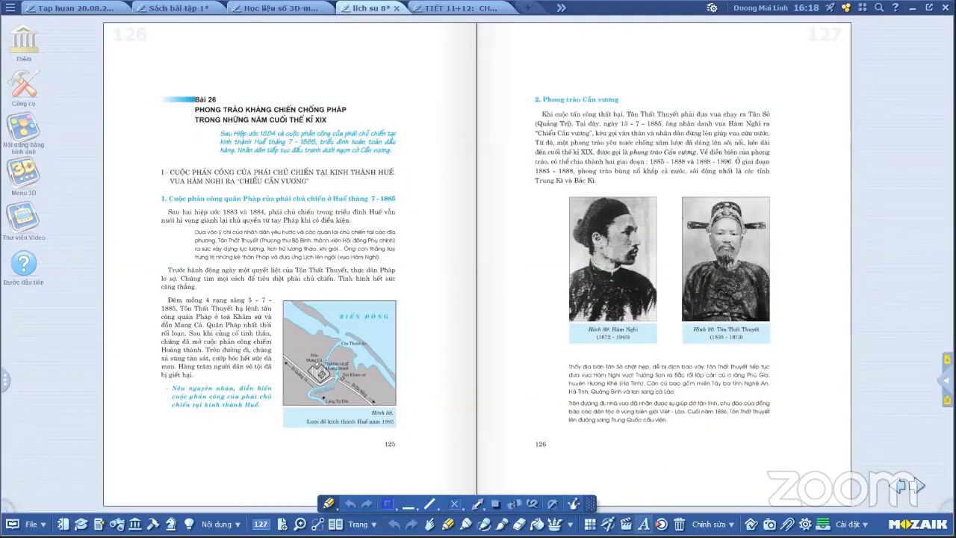
Search the media library's internet images for "Phong trào cần Vương", replacing the previous search term
{"action": "left_click", "coordinate": [661, 523]}
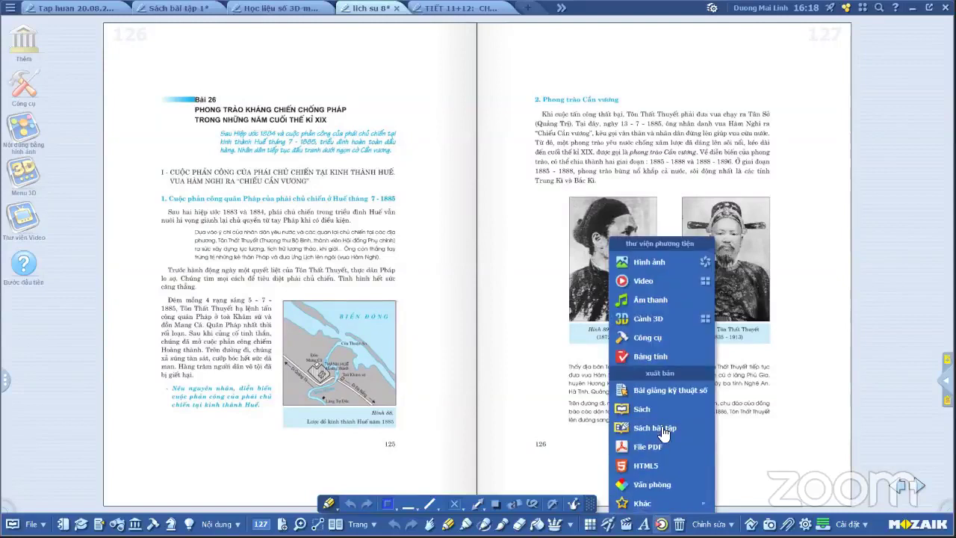
{"action": "left_click", "coordinate": [641, 263]}
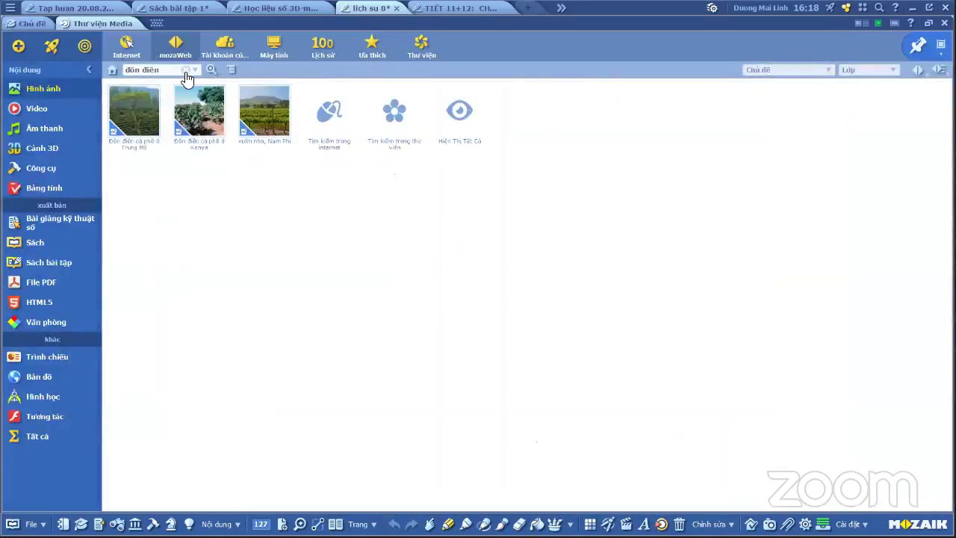
{"action": "left_click", "coordinate": [185, 69]}
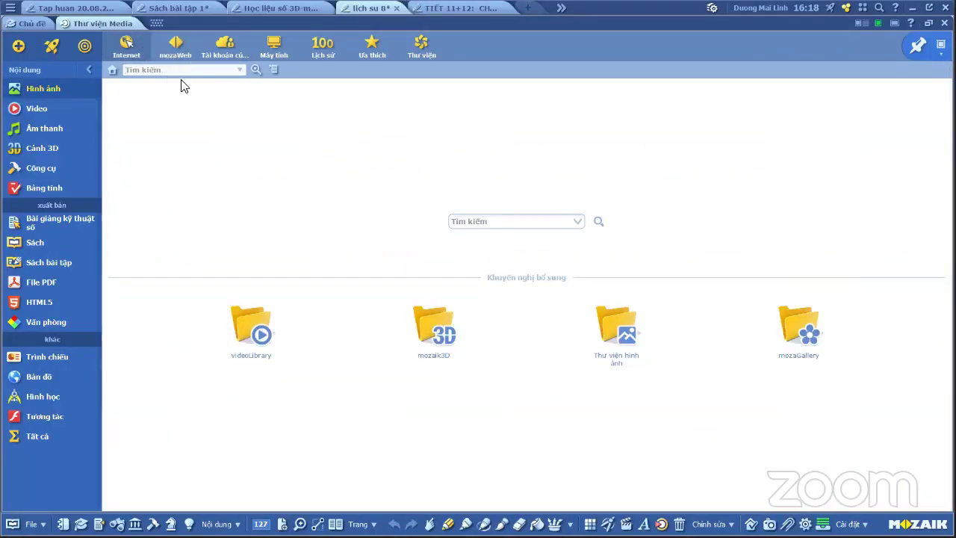
{"action": "left_click", "coordinate": [171, 72]}
{"action": "type", "text": "Phong trào Cần Vương"}
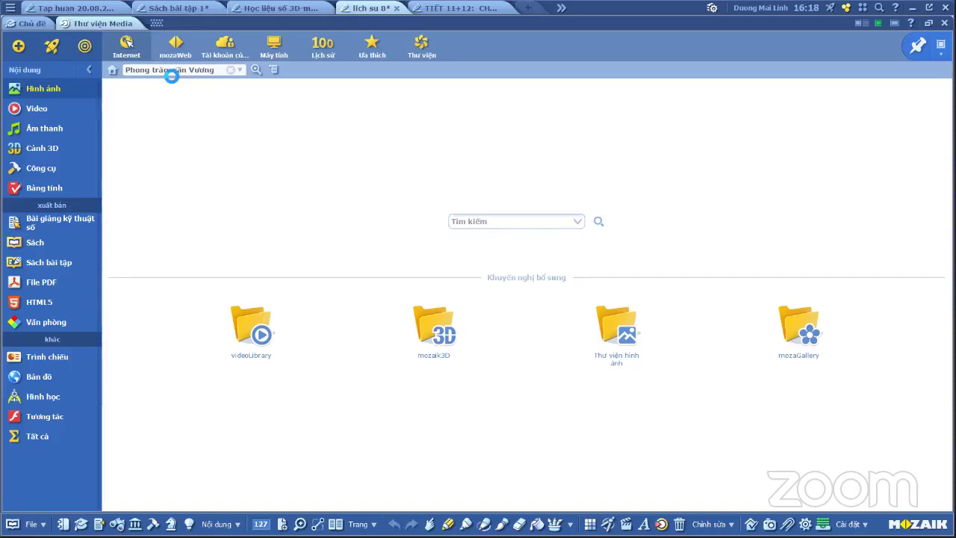
{"action": "key", "text": "Return"}
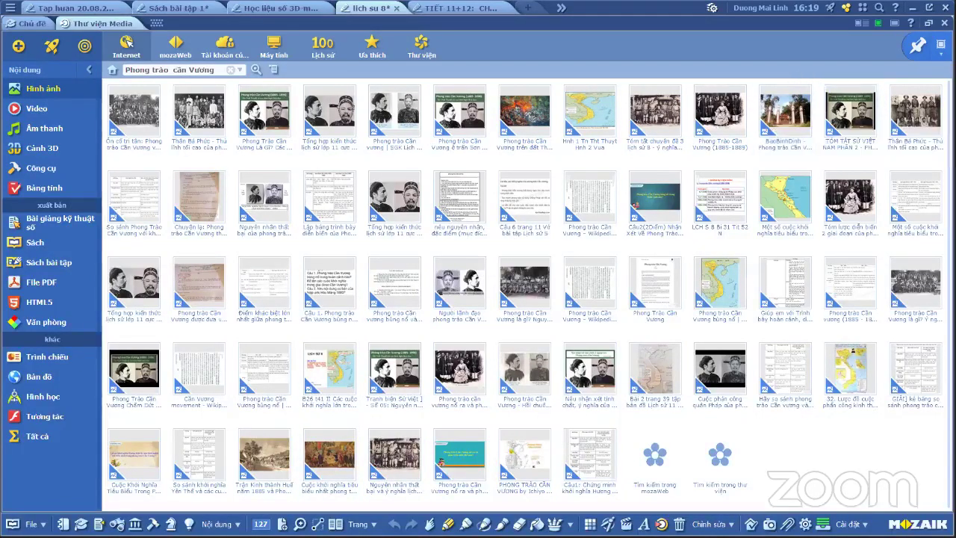
Dock the media library beside the book, insert the "Phong trào Cần Vương ở trấn Sơn…" image beside Hình 89 on printed page 126, and close the library
{"action": "left_click", "coordinate": [705, 119]}
{"action": "left_click_drag", "start_coordinate": [587, 149], "coordinate": [45, 112]}
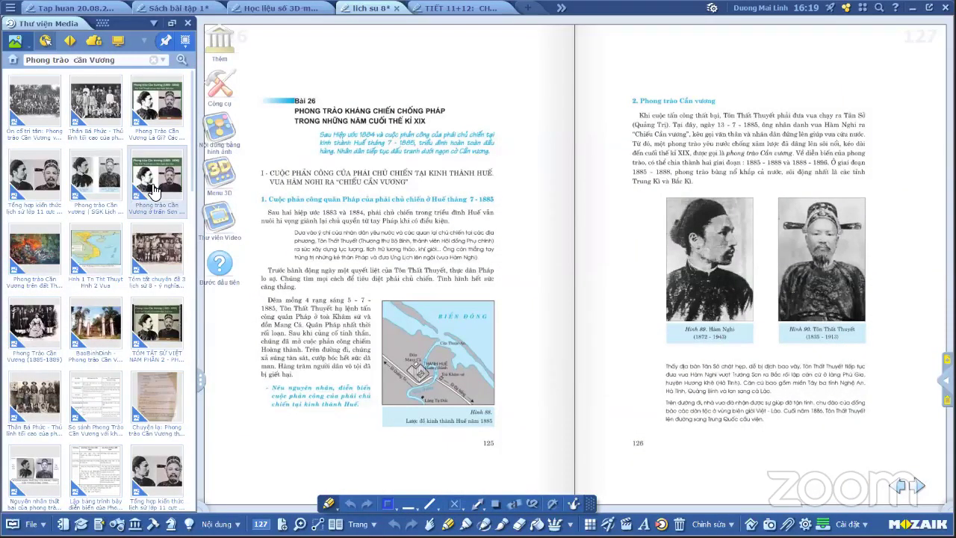
{"action": "left_click_drag", "start_coordinate": [156, 183], "coordinate": [608, 233]}
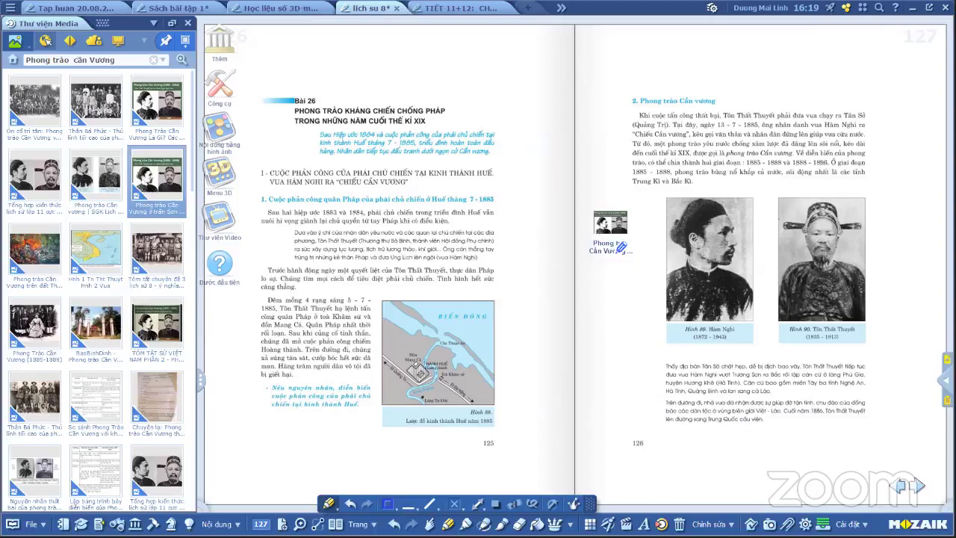
{"action": "left_click", "coordinate": [189, 23]}
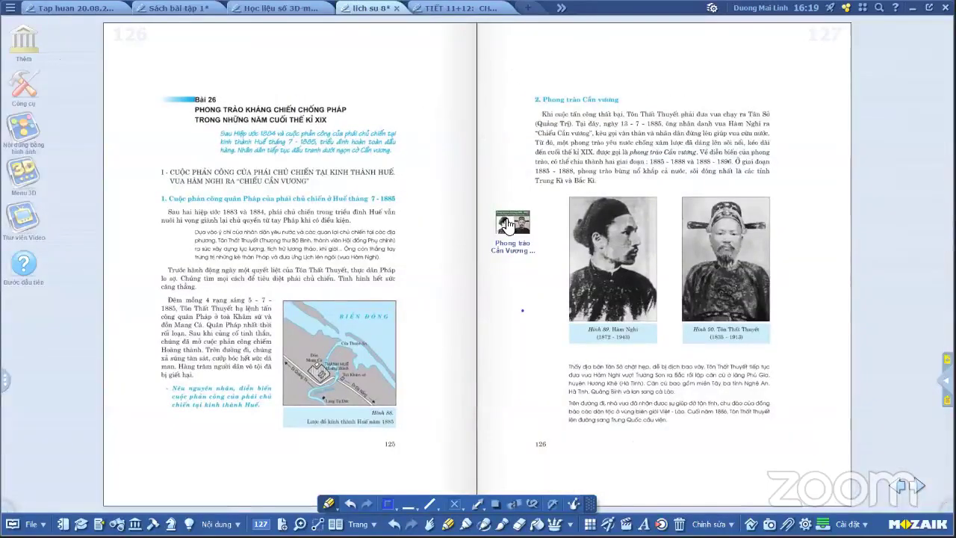
Open the built-in web browser in a new tab and load youtube.com
{"action": "left_click", "coordinate": [532, 8]}
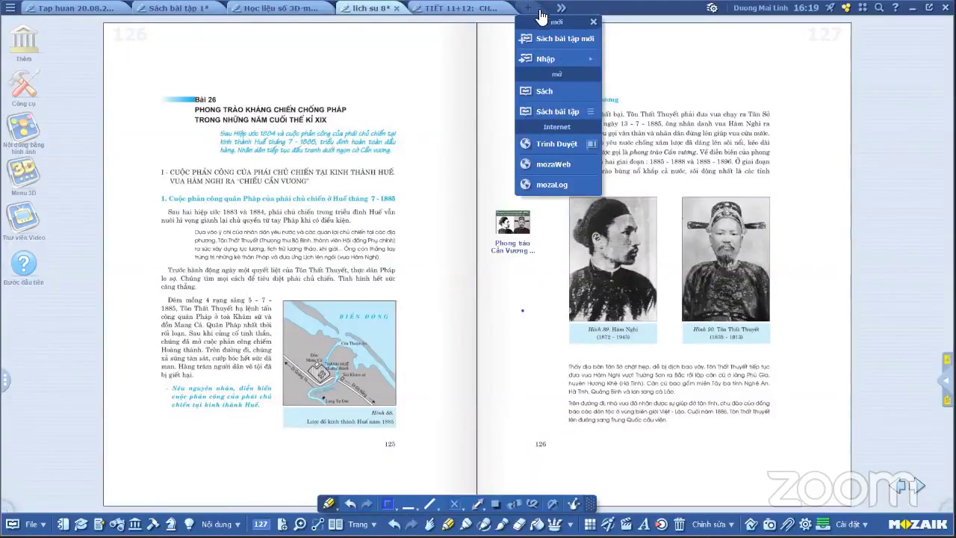
{"action": "left_click", "coordinate": [551, 152]}
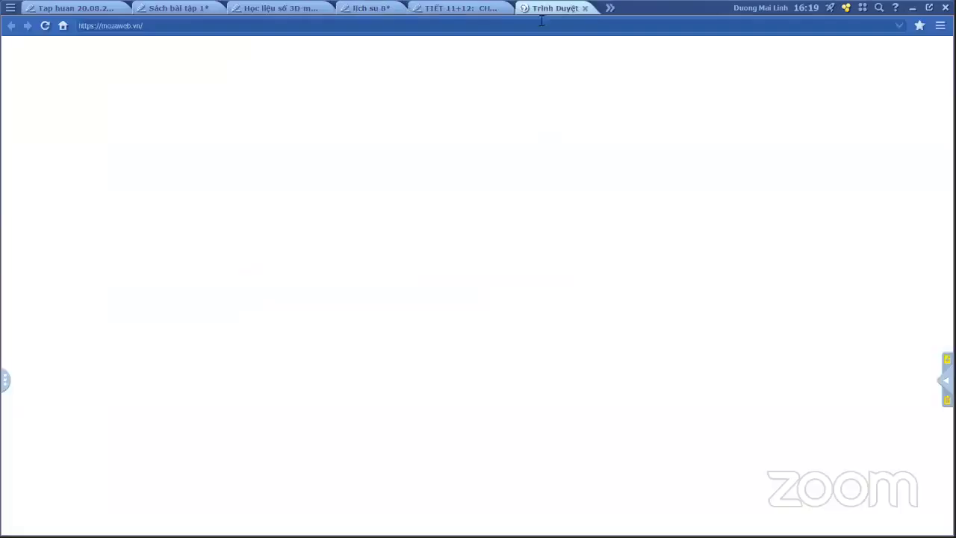
{"action": "left_click", "coordinate": [274, 27]}
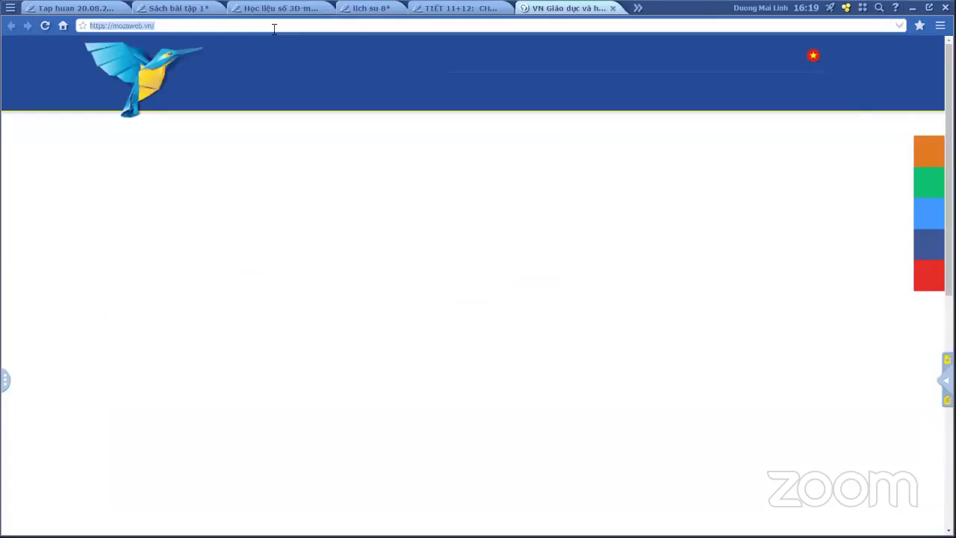
{"action": "type", "text": "y"}
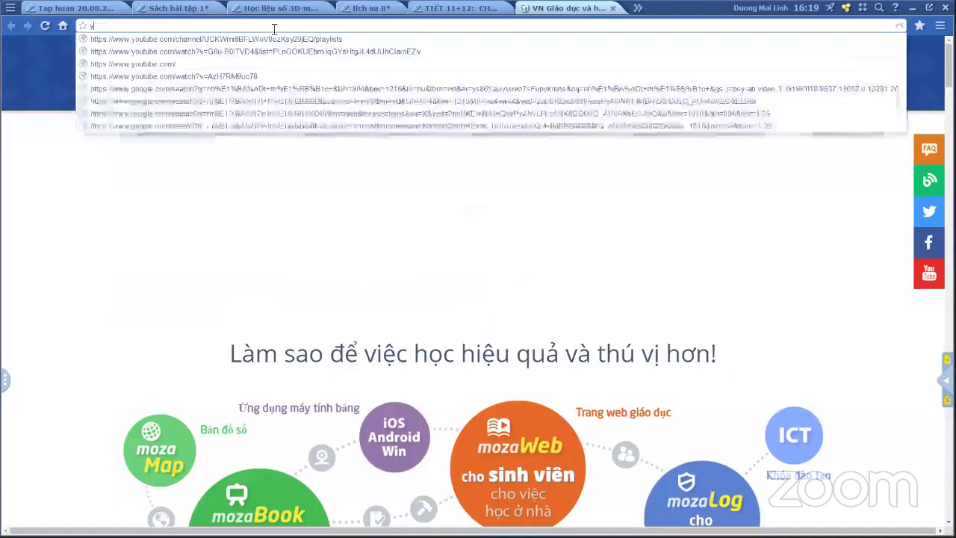
{"action": "type", "text": "outube"}
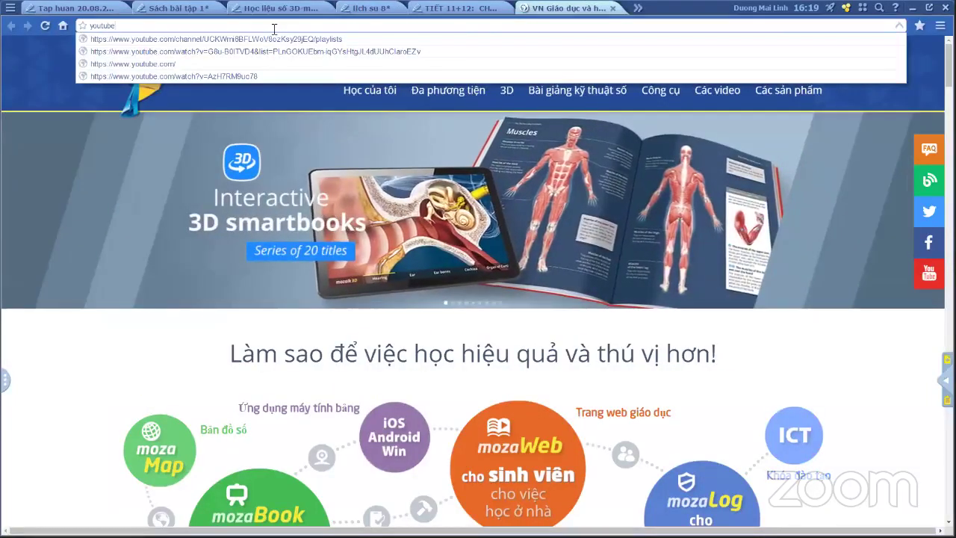
{"action": "type", "text": ".com"}
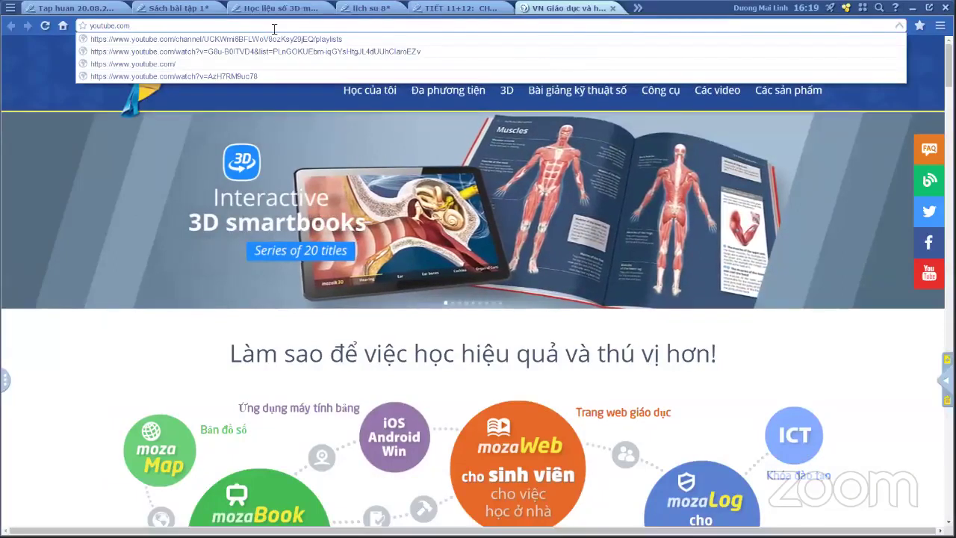
{"action": "key", "text": "Return"}
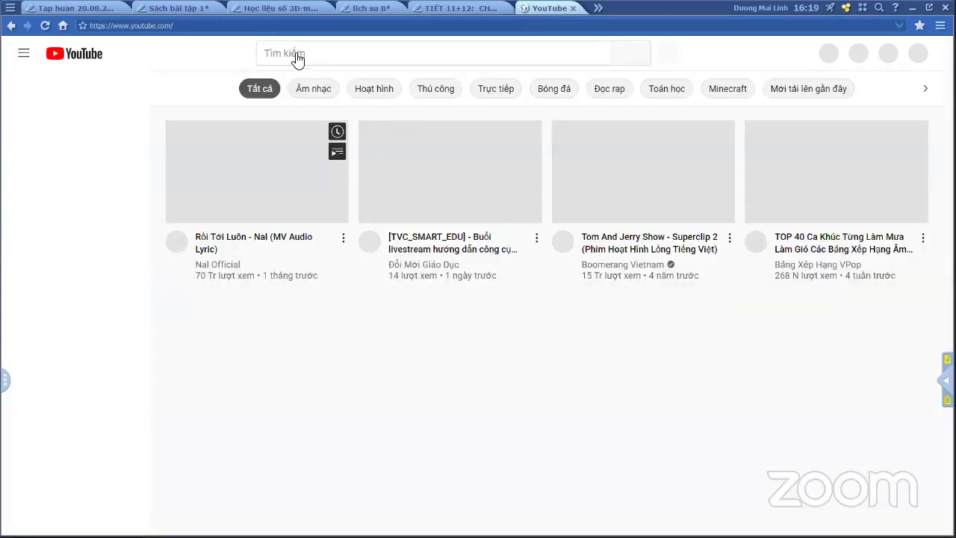
Search YouTube for "phong trào cần vương" and look through the resulting videos
{"action": "left_click", "coordinate": [297, 54]}
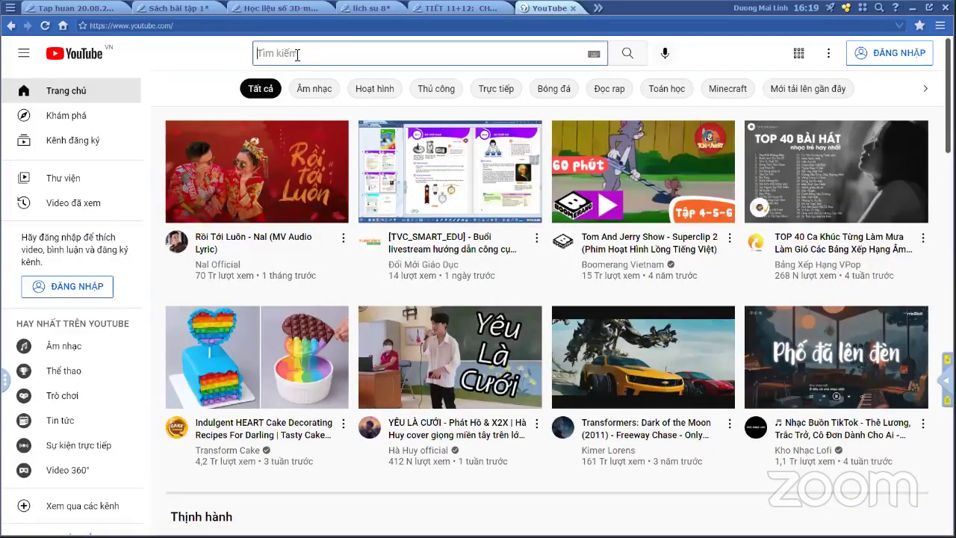
{"action": "type", "text": "phong"}
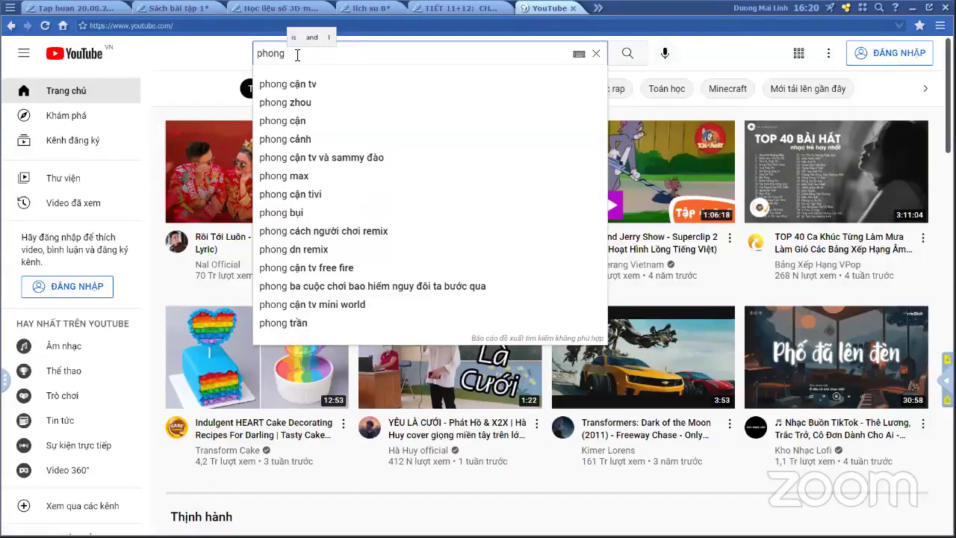
{"action": "type", "text": " trào cần "}
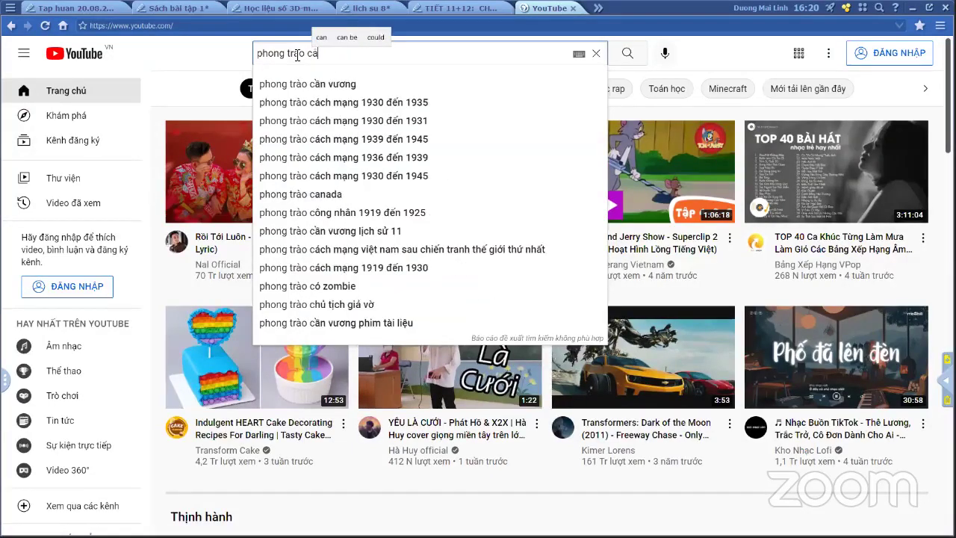
{"action": "type", "text": "vương"}
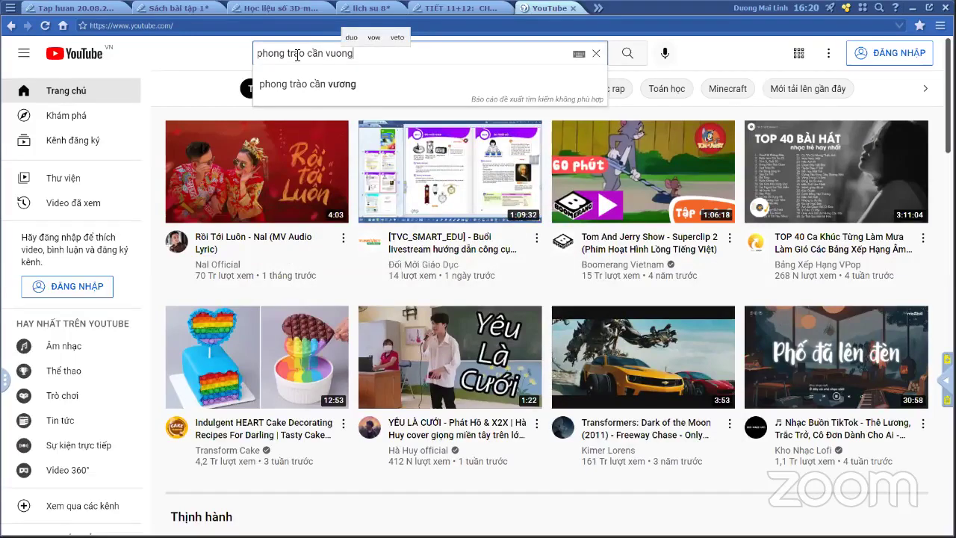
{"action": "key", "text": "BackSpace"}
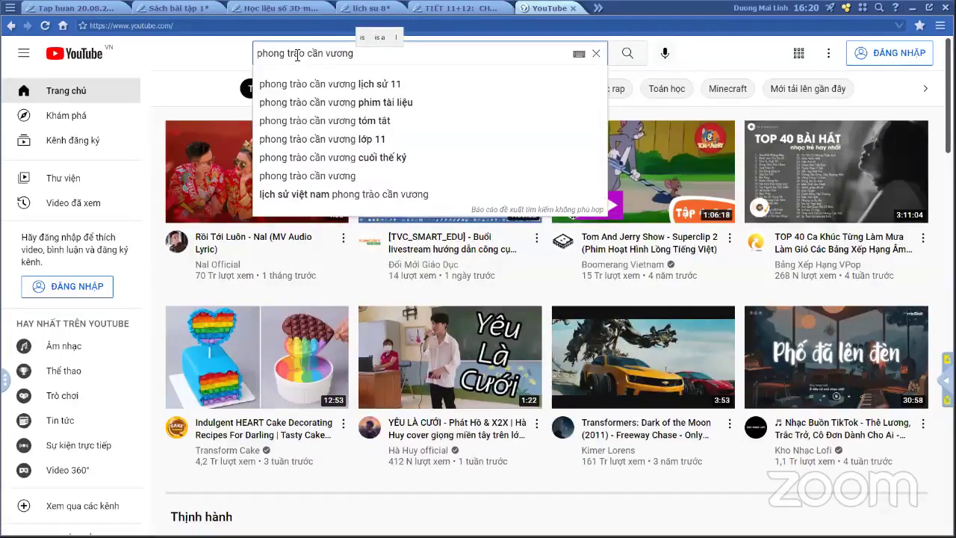
{"action": "key", "text": "Return"}
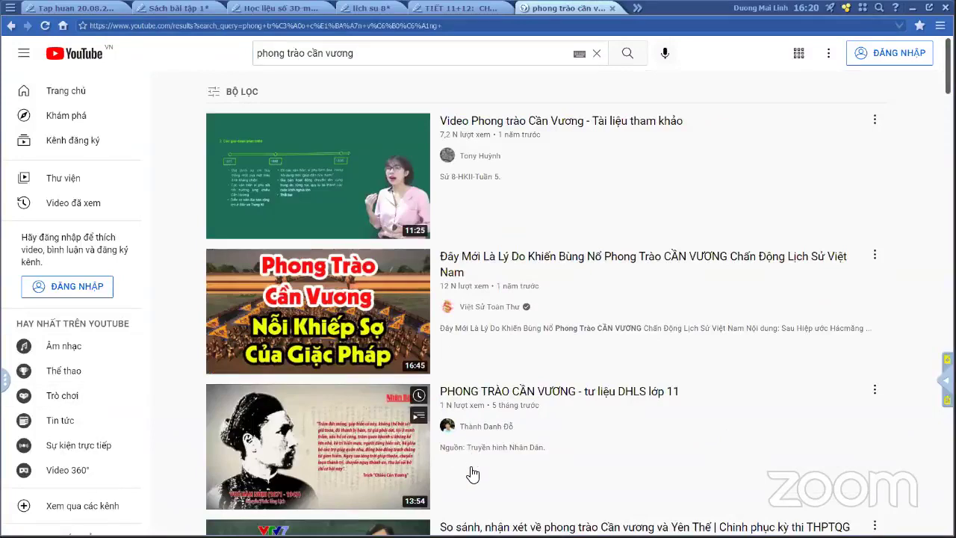
{"action": "scroll", "coordinate": [472, 474], "scroll_direction": "down", "scroll_amount": 1}
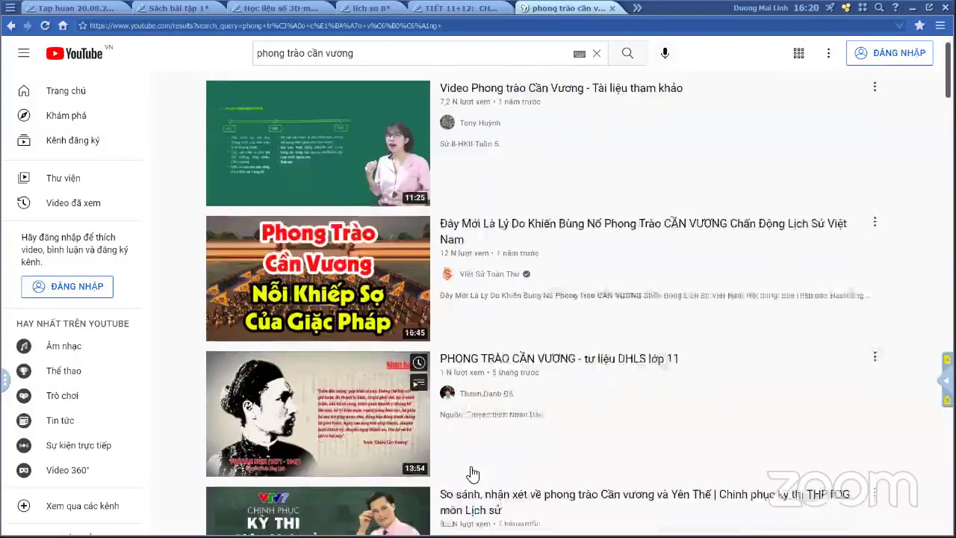
{"action": "scroll", "coordinate": [419, 511], "scroll_direction": "down", "scroll_amount": 1}
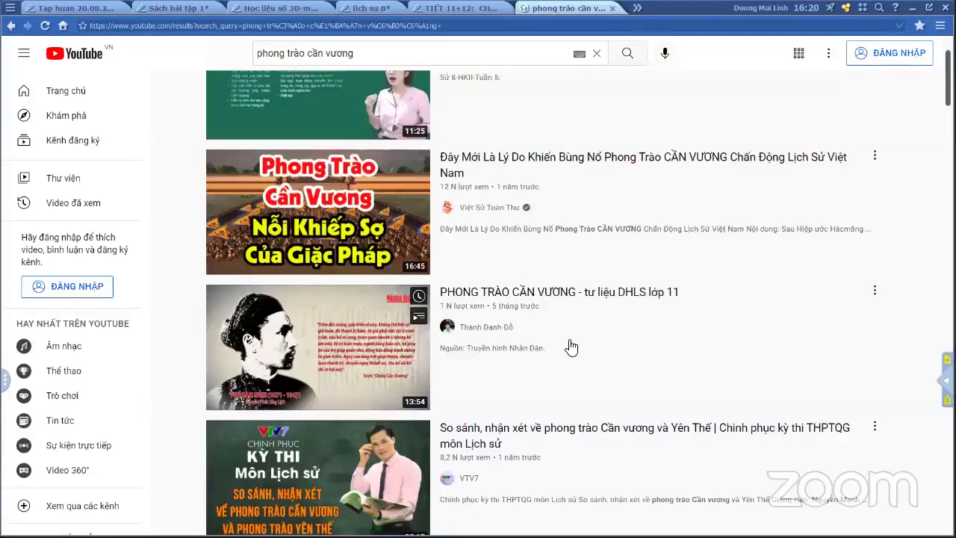
{"action": "scroll", "coordinate": [571, 346], "scroll_direction": "down", "scroll_amount": 3}
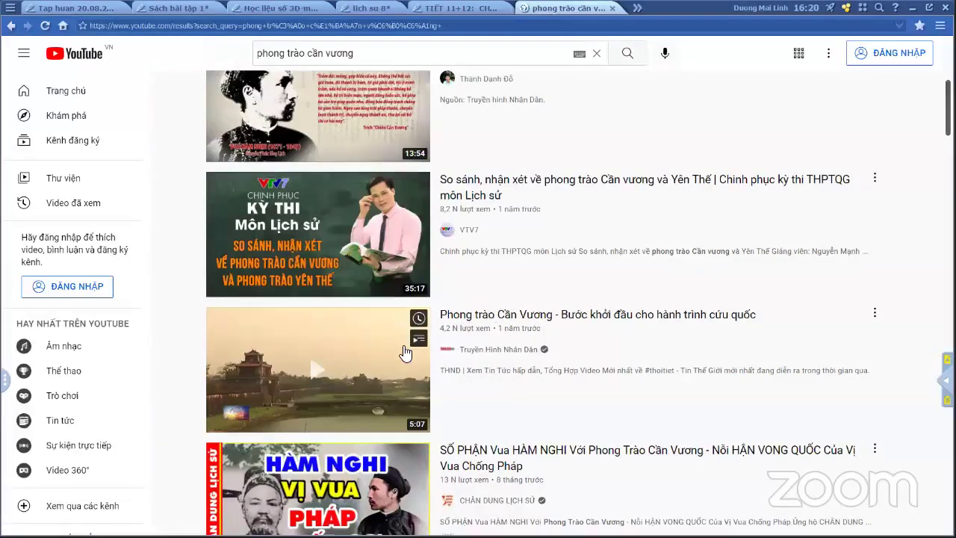
{"action": "scroll", "coordinate": [526, 325], "scroll_direction": "down", "scroll_amount": 1}
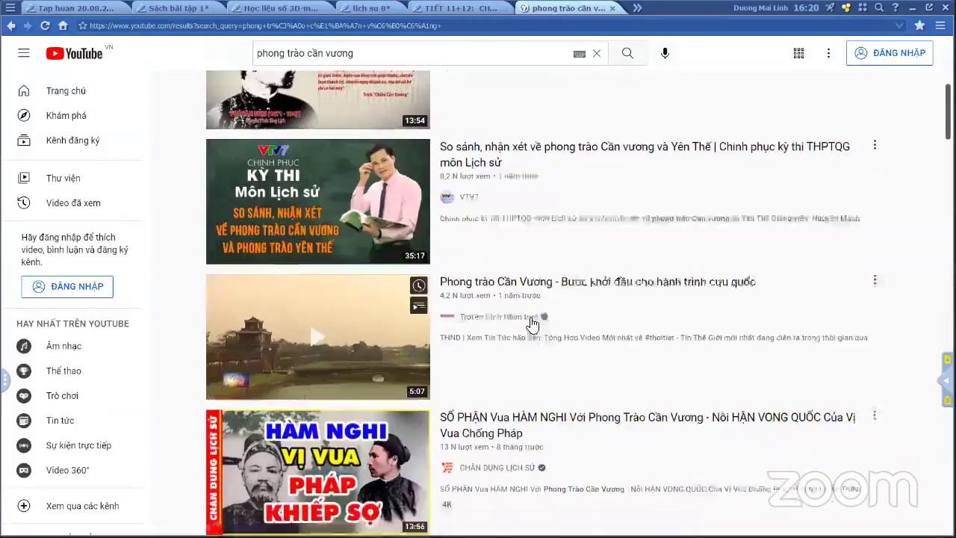